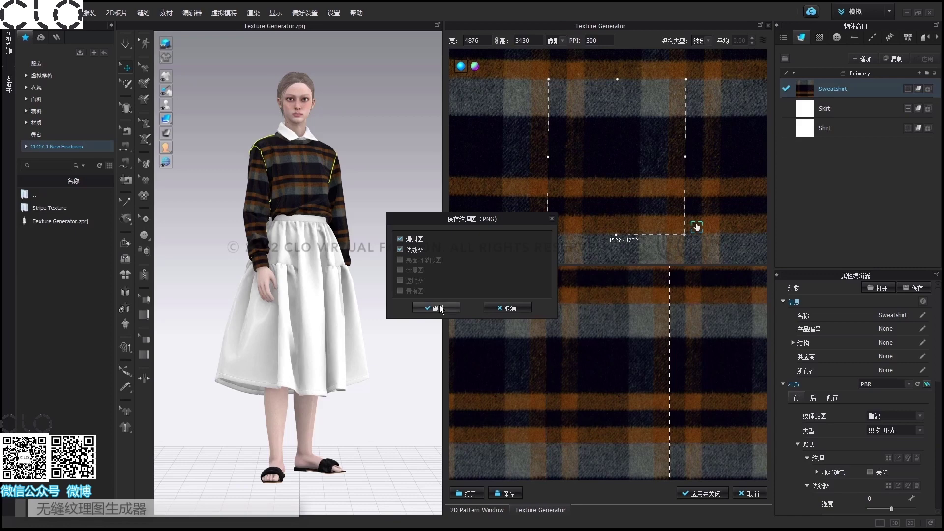
# - Save the diffuse and normal texture maps as PNG files named 格纹1, and apply the generated plaid texture to the sweatshirt fabric
pyautogui.click(439, 308)
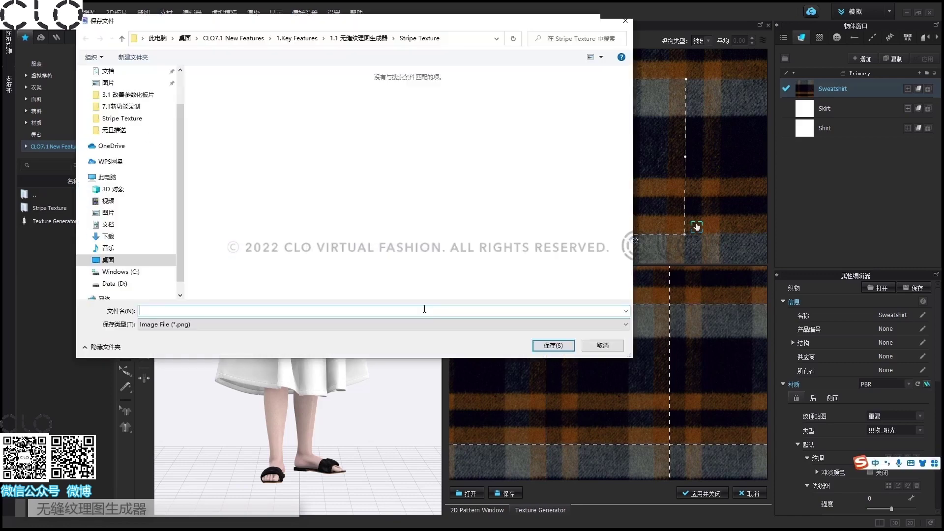
pyautogui.write('格纹1')
pyautogui.click(553, 346)
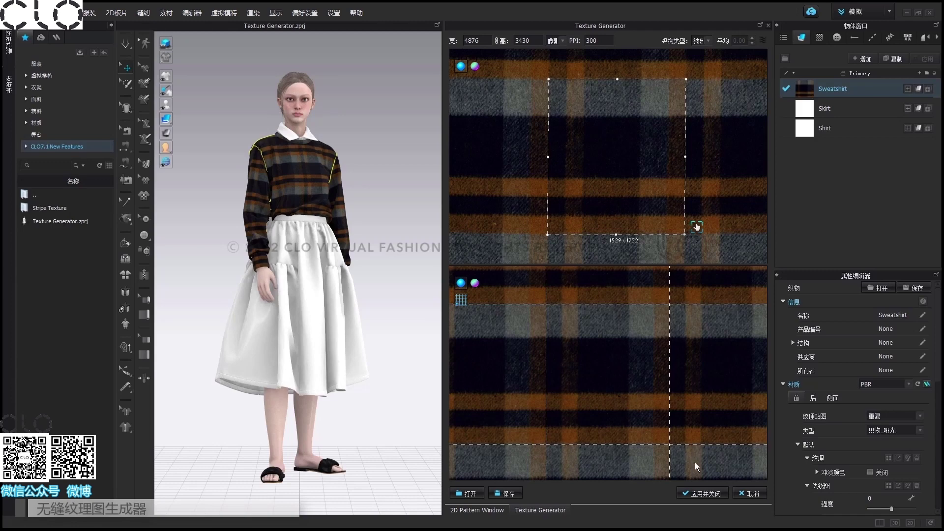
pyautogui.click(704, 493)
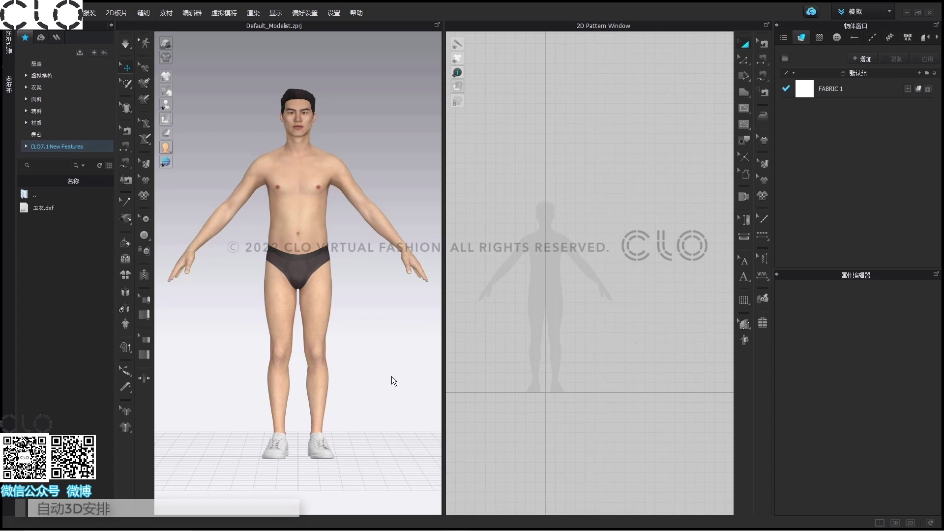
# - Load the sweatshirt pattern file 卫衣.dxf into the project
pyautogui.doubleClick(71, 212)
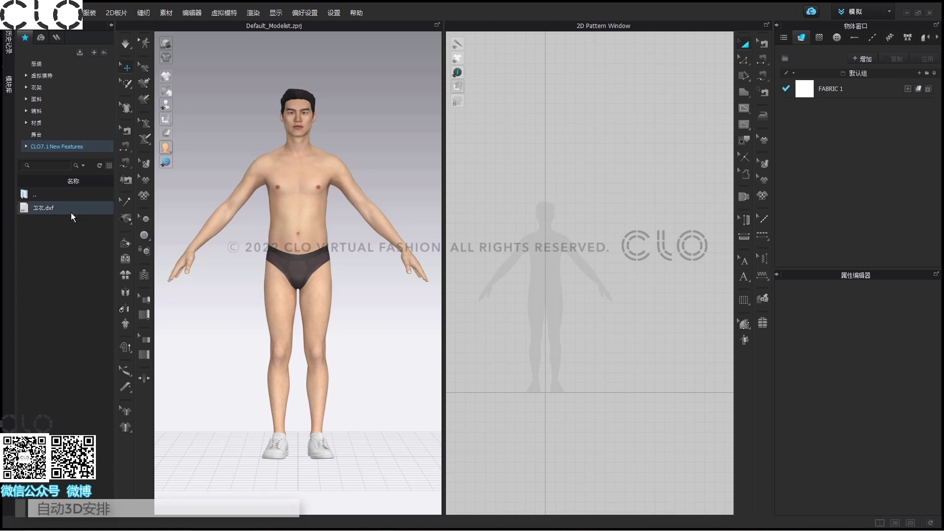
pyautogui.click(505, 385)
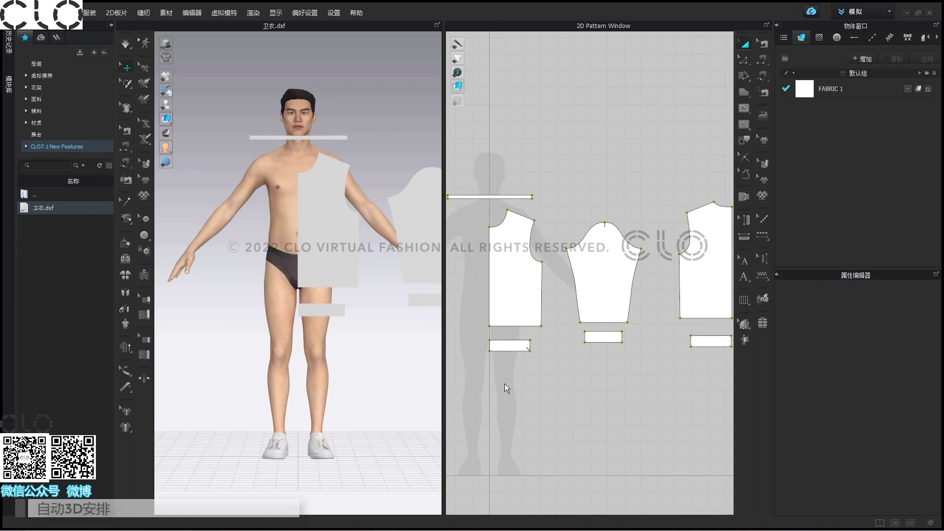
# - Unfold the front body and front hem band along their centre lines with symmetric editing
pyautogui.press('z')
pyautogui.rightClick(490, 286)
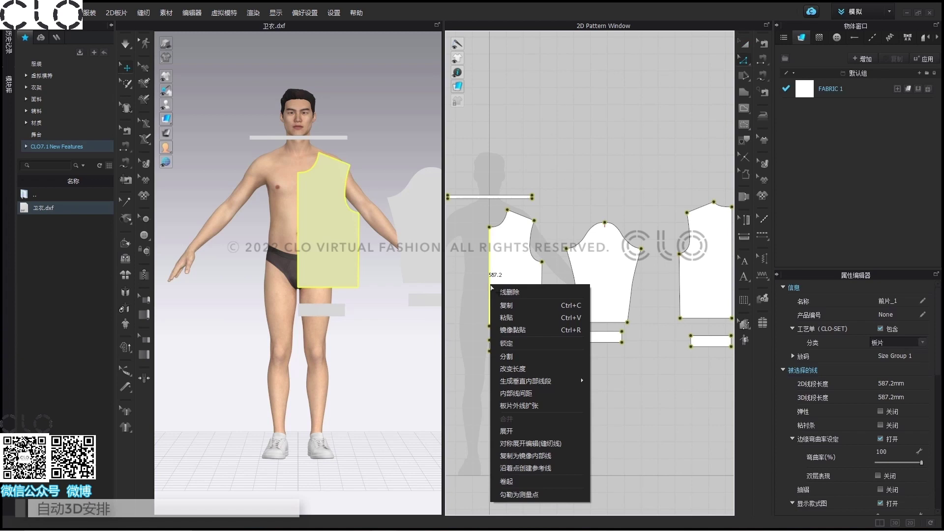
pyautogui.click(516, 453)
pyautogui.rightClick(490, 346)
pyautogui.click(512, 294)
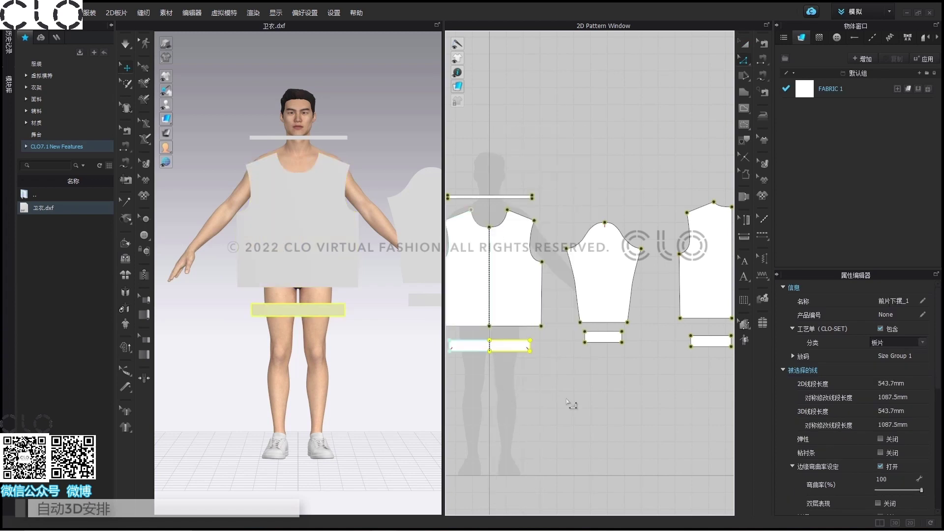
# - Unfold the back body and back hem band along their centre lines with symmetric editing
pyautogui.scroll(-3, 570, 403)
pyautogui.rightClick(654, 332)
pyautogui.click(681, 301)
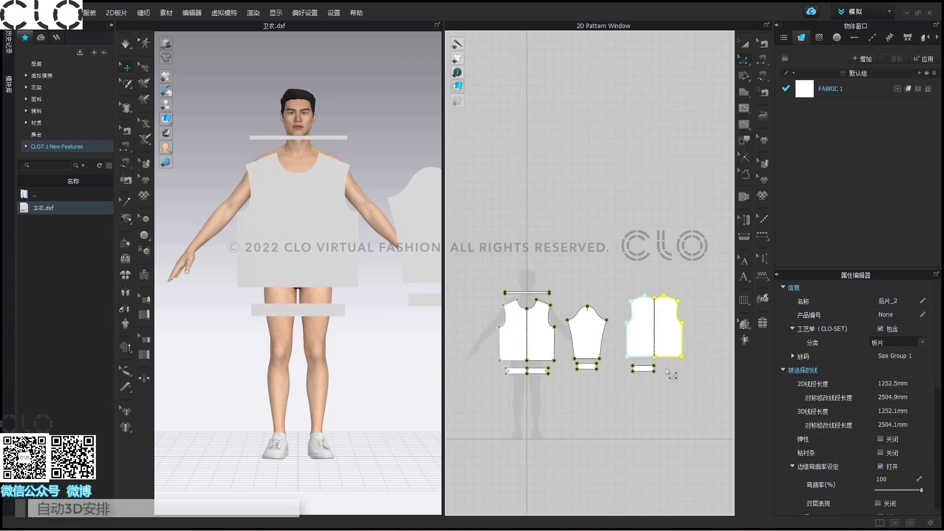
pyautogui.scroll(3, 667, 370)
pyautogui.rightClick(644, 365)
pyautogui.click(673, 307)
pyautogui.click(645, 400)
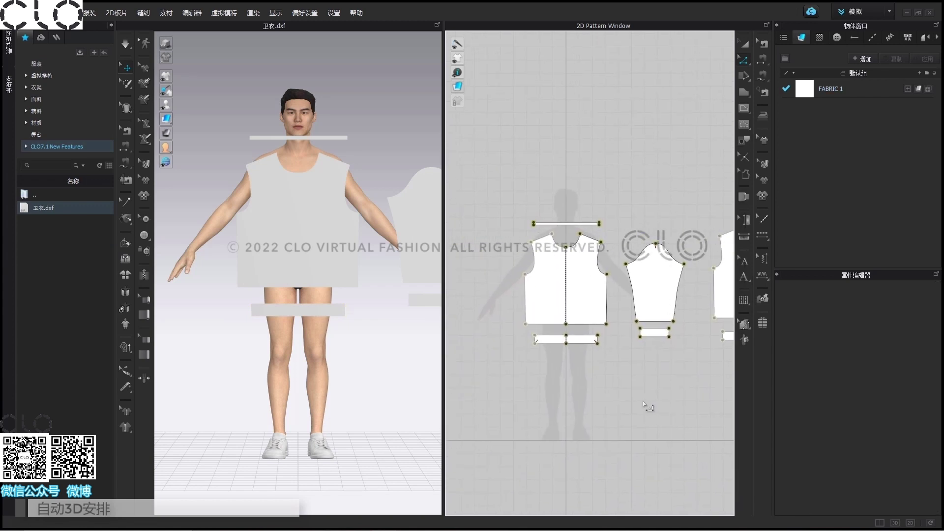
# - Create symmetric copies of the sleeve and cuff pieces and place them on the opposite side of the front body
pyautogui.press('a')
pyautogui.moveTo(624, 221); pyautogui.dragTo(701, 364)
pyautogui.hotkey('ctrl', 'd')
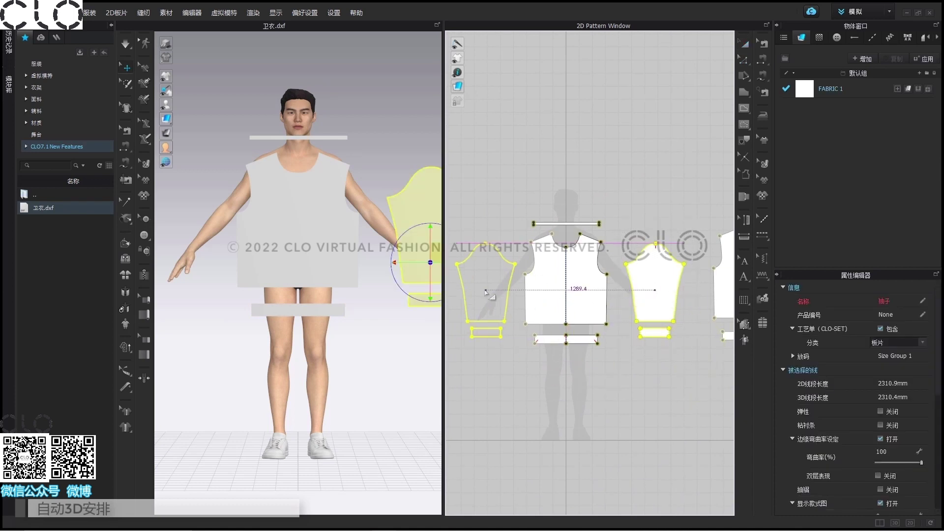
pyautogui.click(560, 408)
pyautogui.click(560, 408)
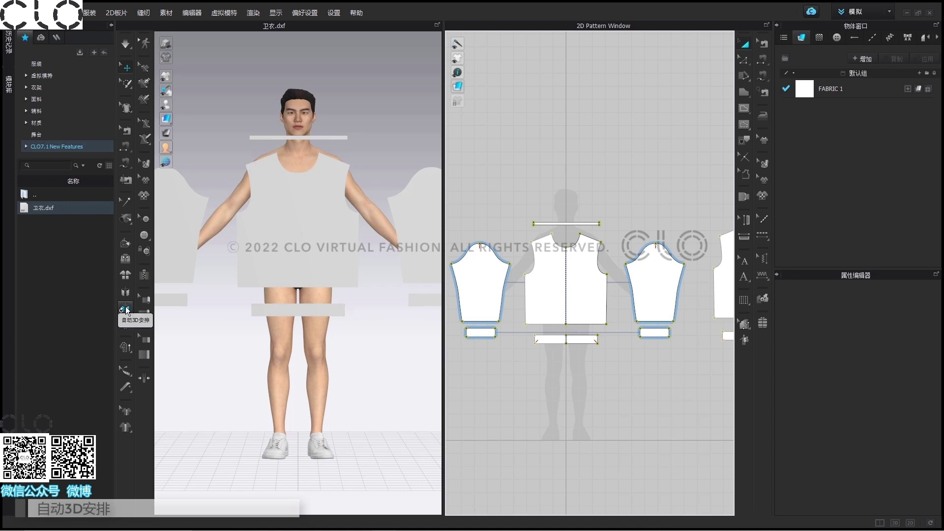
# - Run Auto 3D Arrangement on the pattern pieces, go back and forth through its stages, and accept the full arrangement
pyautogui.click(126, 310)
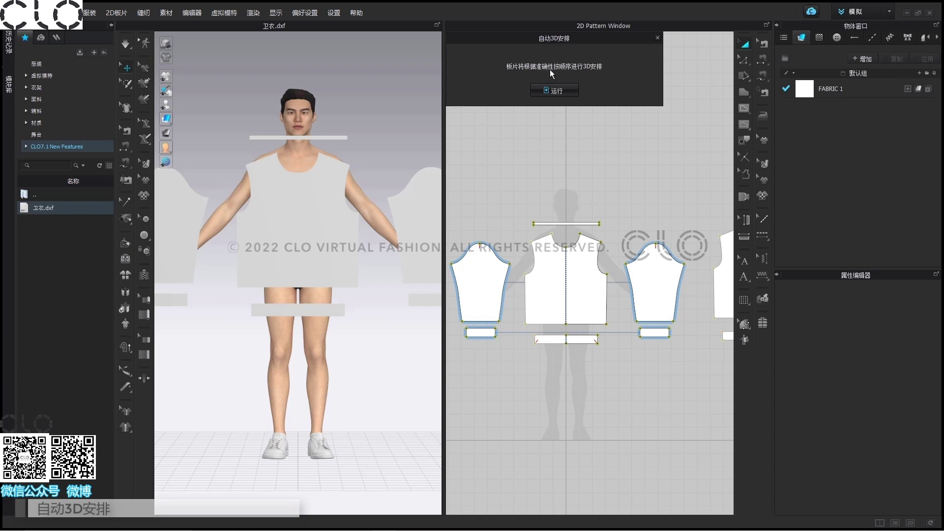
pyautogui.click(552, 91)
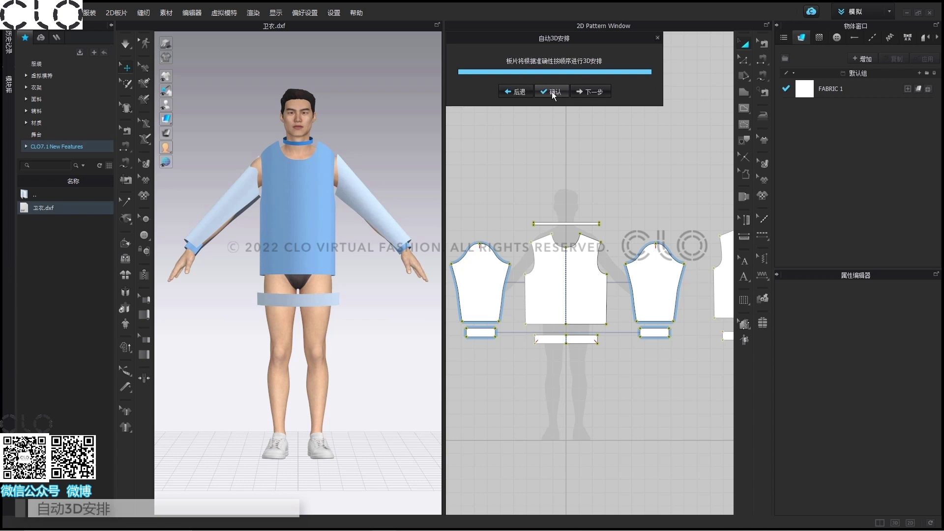
pyautogui.click(521, 93)
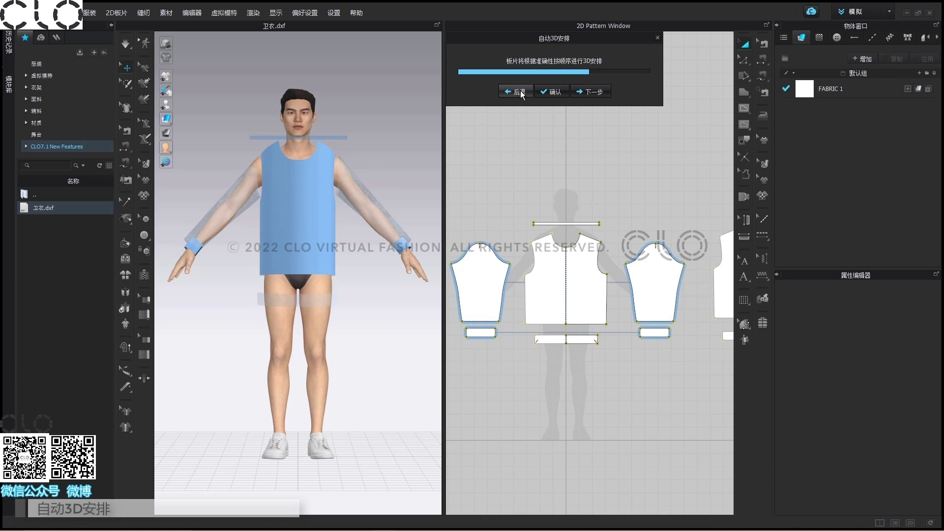
pyautogui.click(521, 92)
pyautogui.click(595, 93)
pyautogui.click(597, 93)
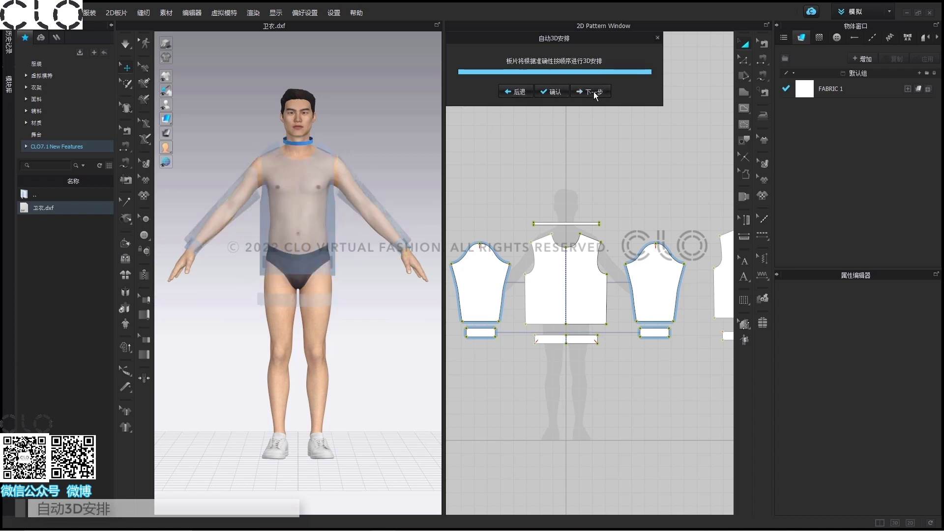
pyautogui.click(553, 91)
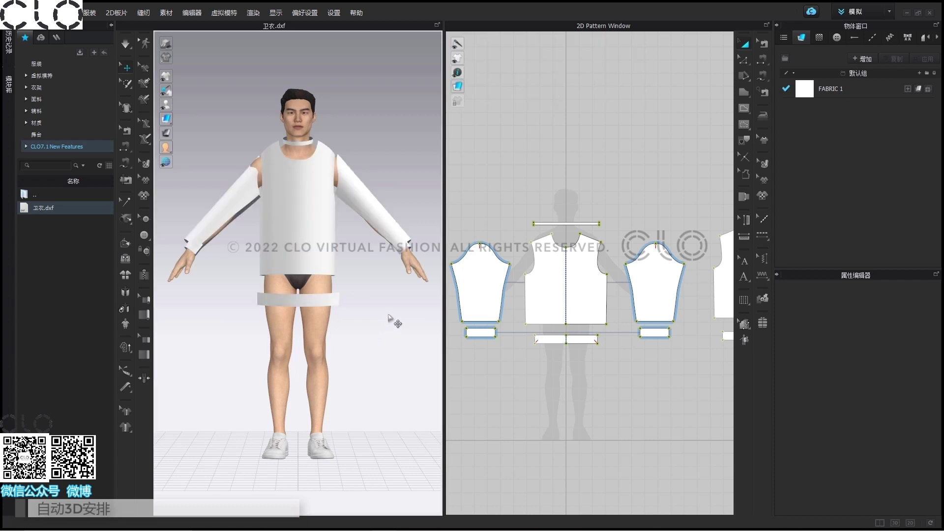
# - Place the back hem band on the avatar at the centre back hip arrangement point
pyautogui.moveTo(389, 317); pyautogui.dragTo(199, 316, button='right')
pyautogui.scroll(2, 198, 313)
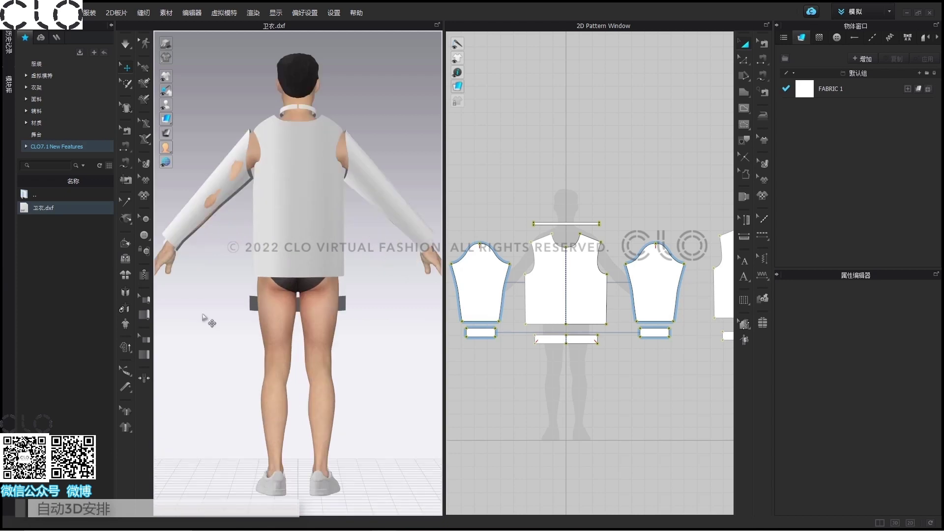
pyautogui.moveTo(714, 358); pyautogui.dragTo(588, 353, button='right')
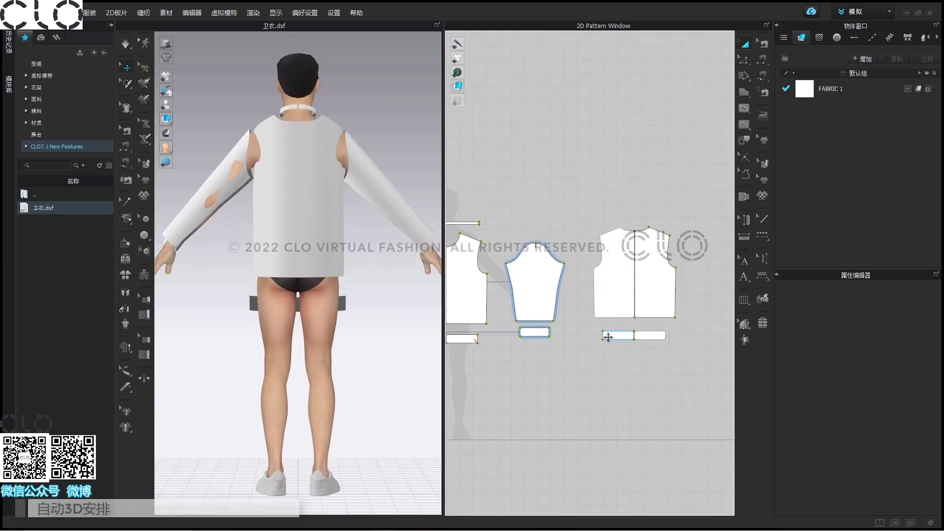
pyautogui.click(609, 337)
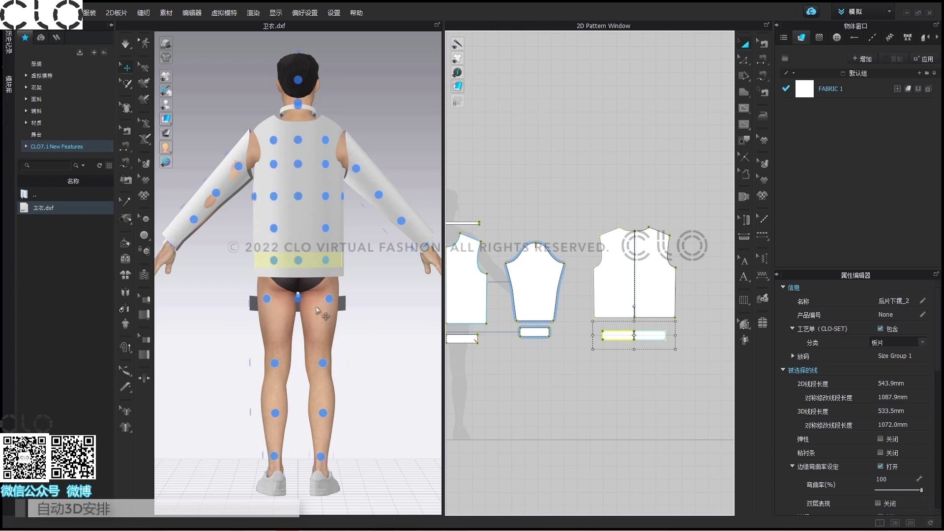
pyautogui.click(298, 298)
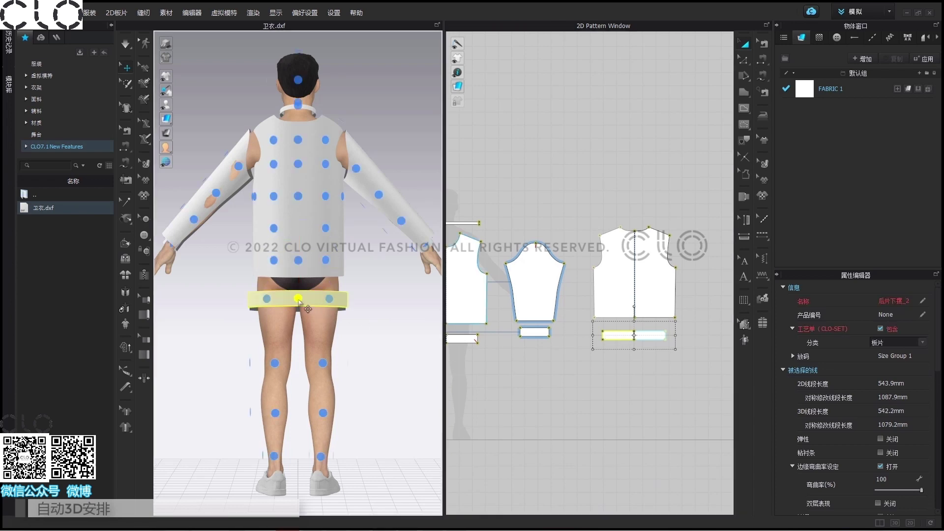
pyautogui.click(372, 332)
pyautogui.hotkey('shift', 'f')
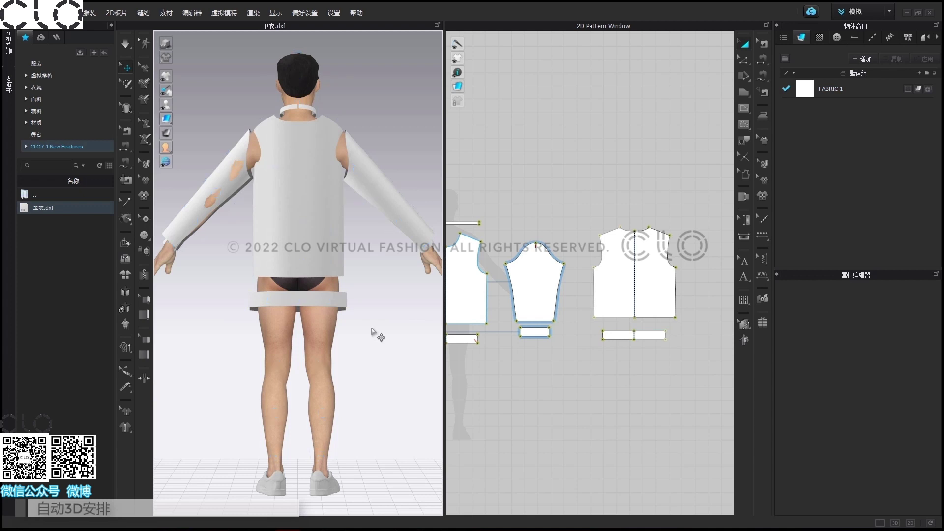
pyautogui.press('2')
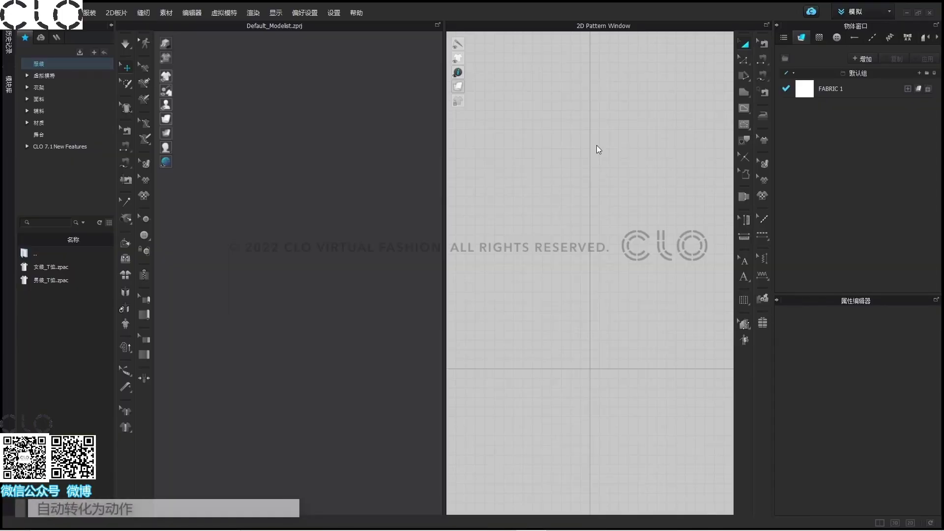
# - Convert the Walk FBX file with Auto Convert to Motion using the female gender, and close the result dialog without saving
pyautogui.click(221, 14)
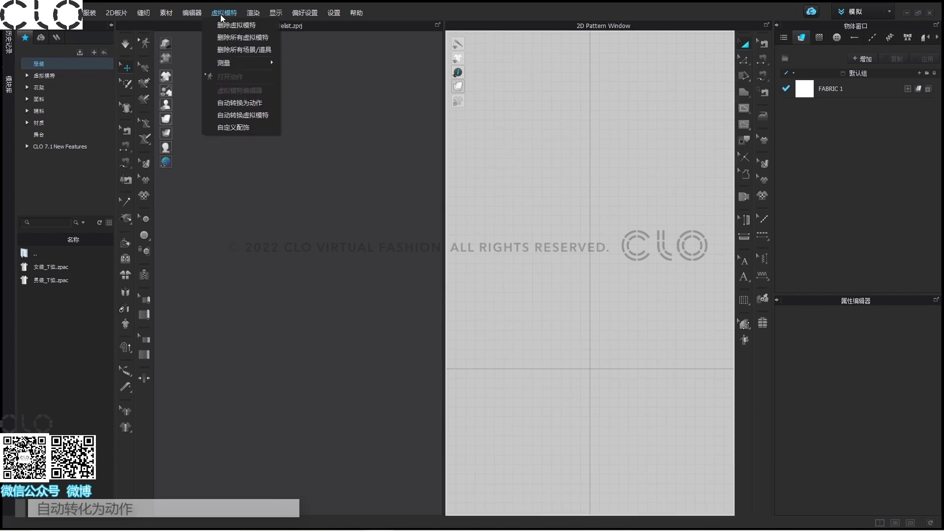
pyautogui.click(228, 105)
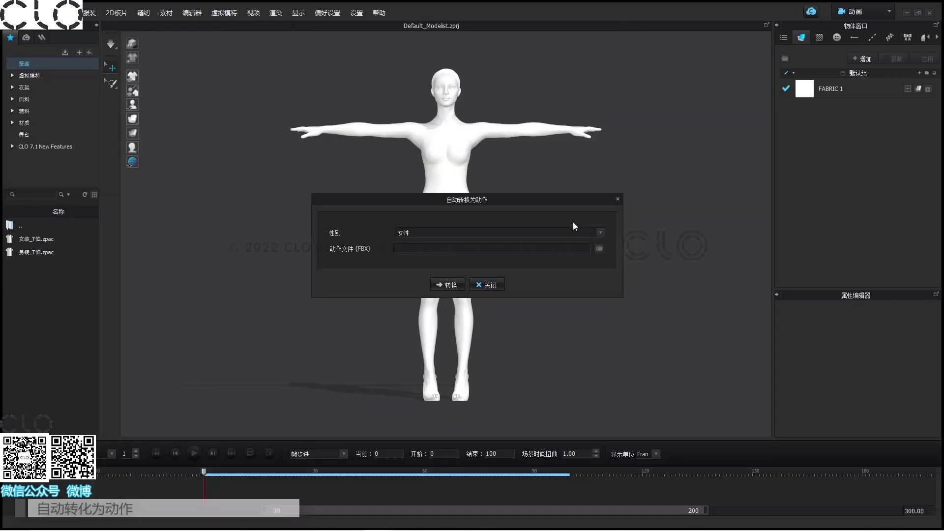
pyautogui.click(465, 233)
pyautogui.click(465, 234)
pyautogui.click(601, 249)
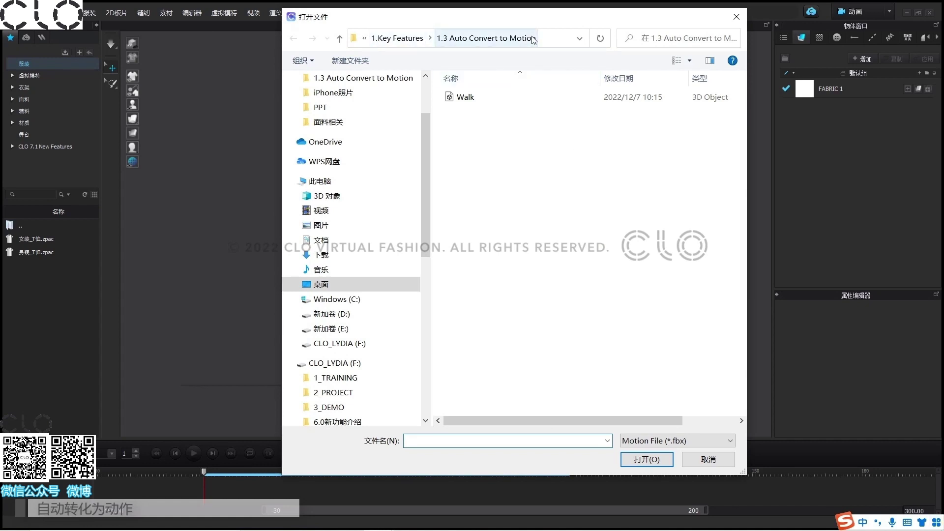
pyautogui.click(470, 98)
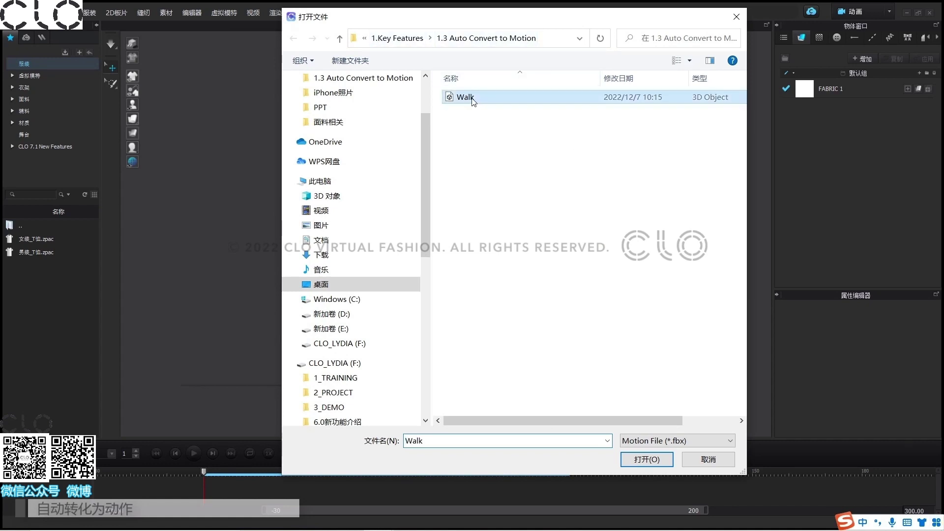
pyautogui.click(631, 461)
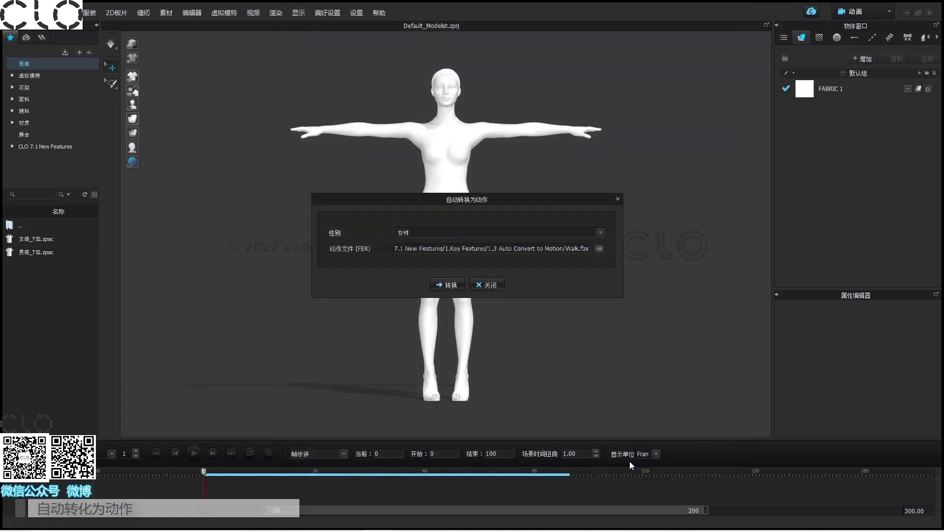
pyautogui.click(456, 284)
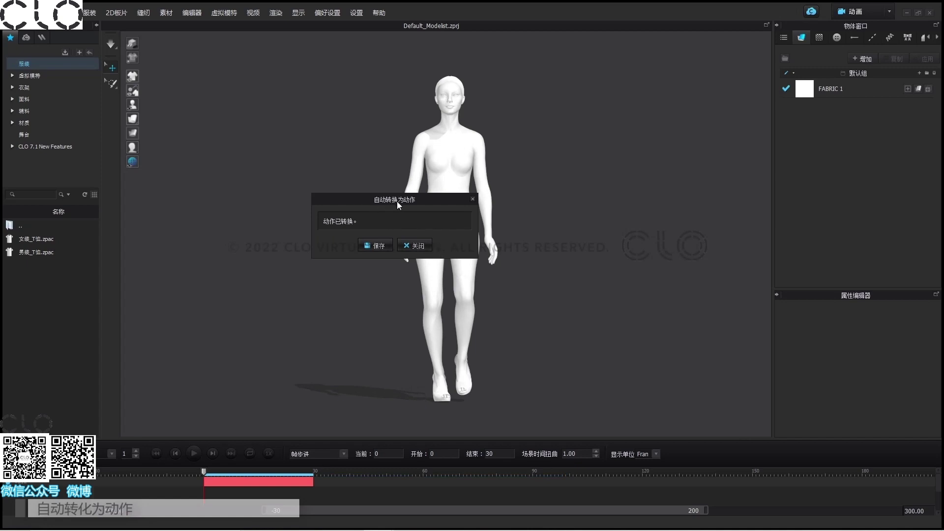
pyautogui.click(418, 244)
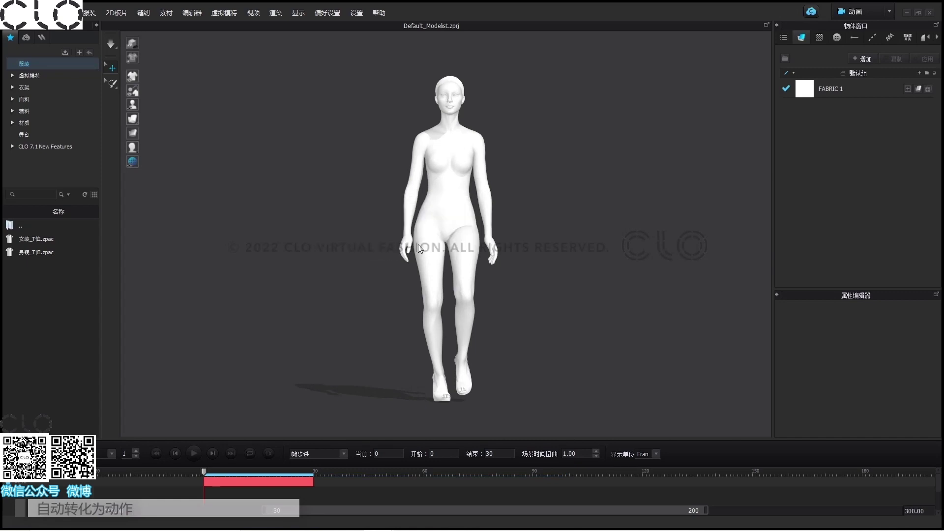
# - Play the converted walking motion twice from the start, and return to the front view
pyautogui.click(194, 454)
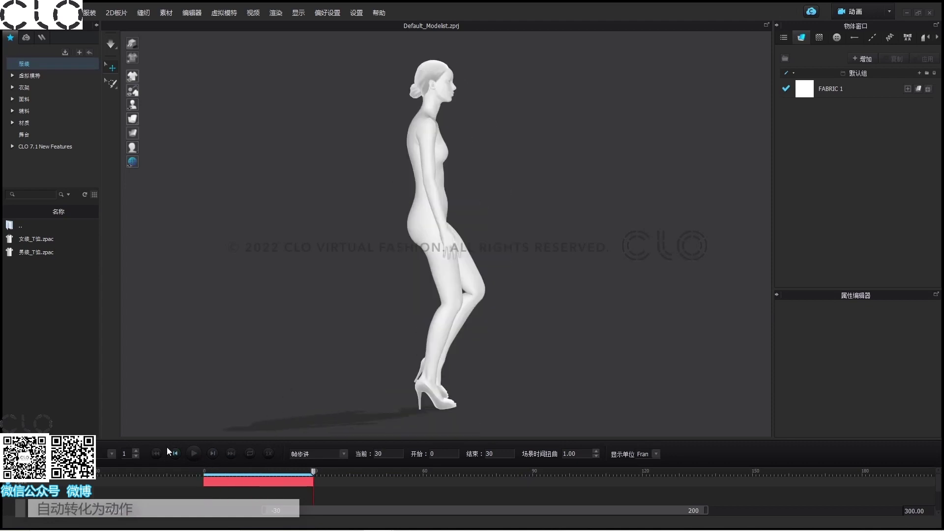
pyautogui.click(175, 453)
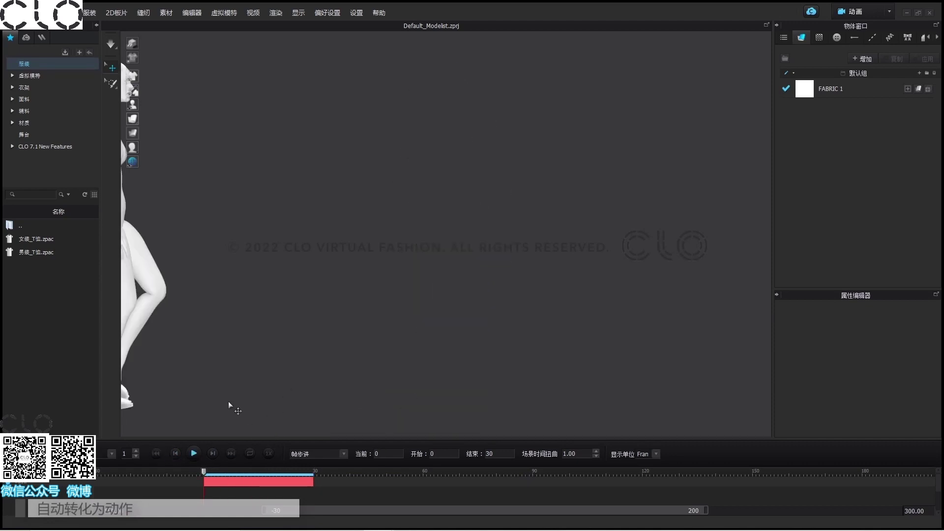
pyautogui.click(200, 454)
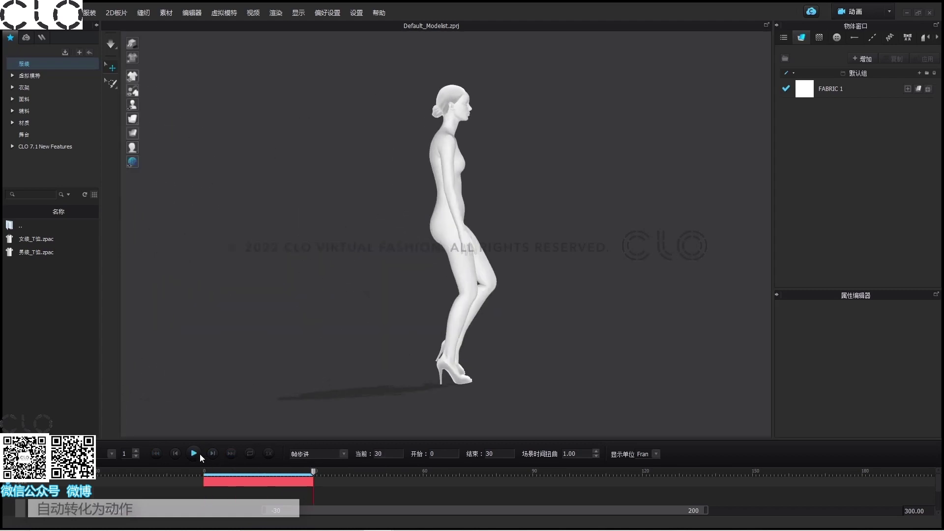
pyautogui.press('2')
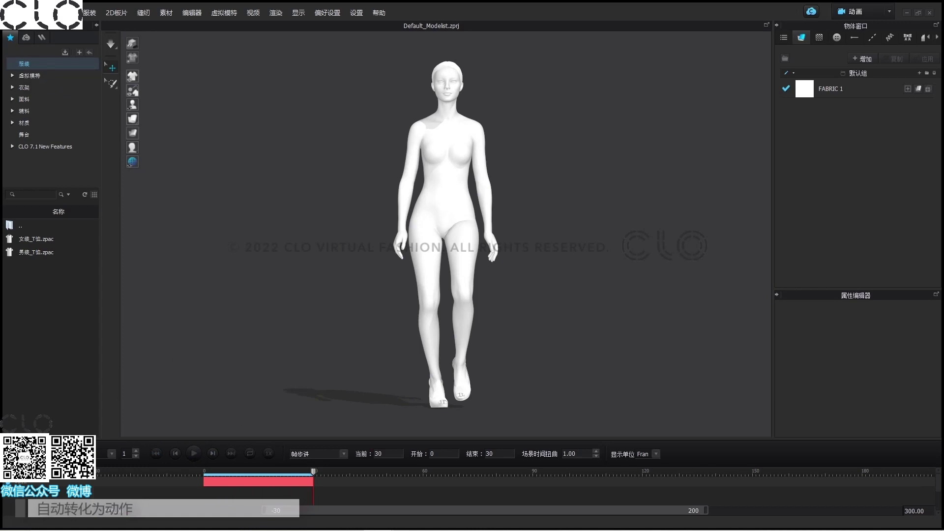
# - Save the joint motion as a motion file named walk in the Avatar folder, covering the whole range
pyautogui.click(30, 13)
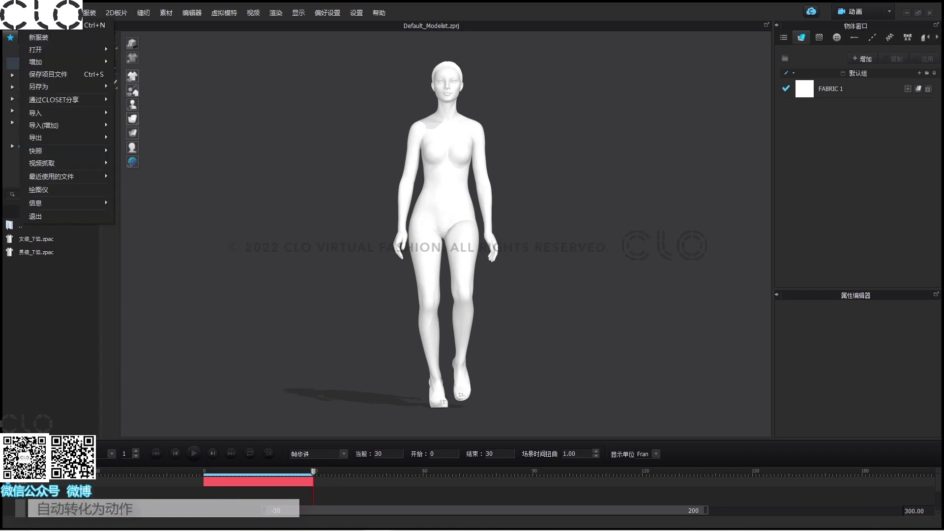
pyautogui.moveTo(56, 85)
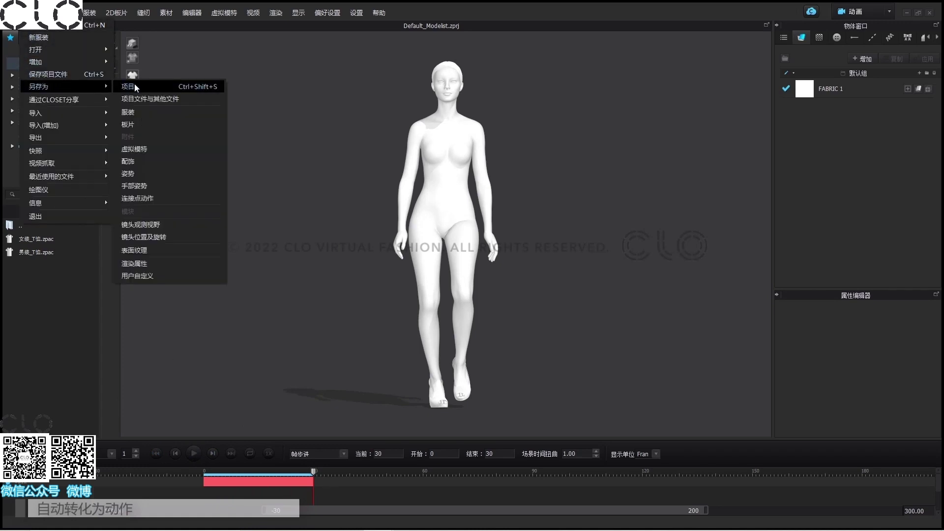
pyautogui.click(174, 198)
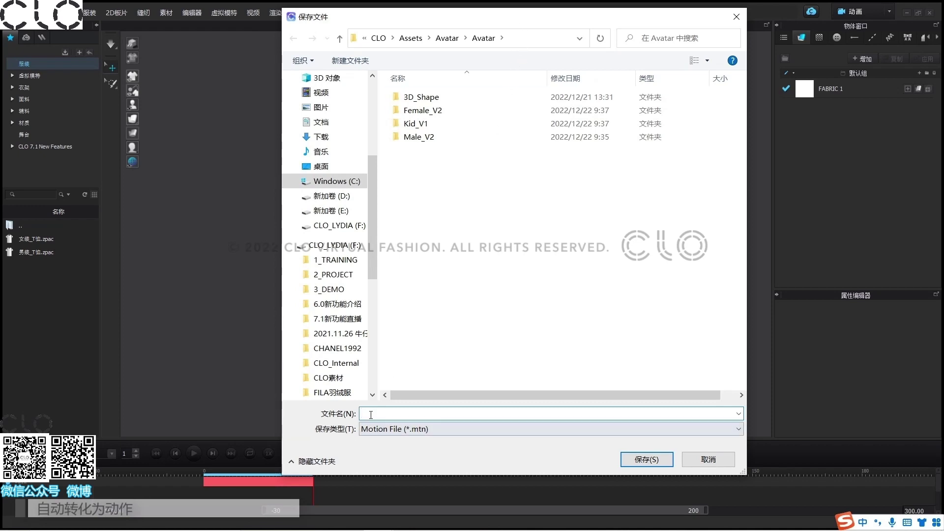
pyautogui.write('wa')
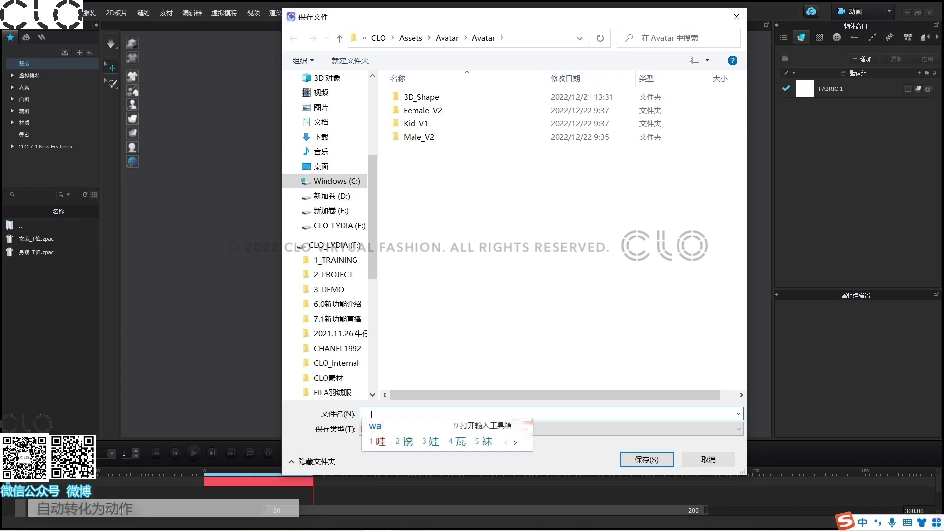
pyautogui.write('lk')
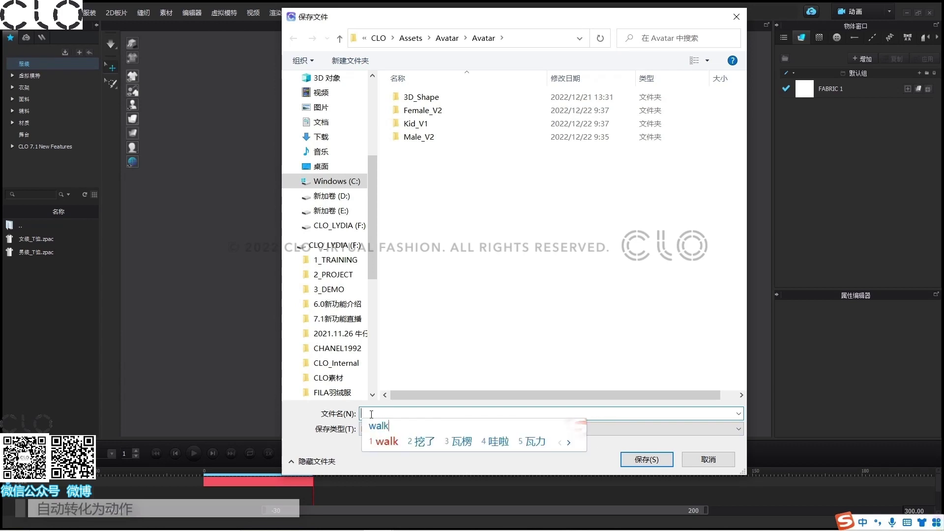
pyautogui.press('Return')
pyautogui.press('Return')
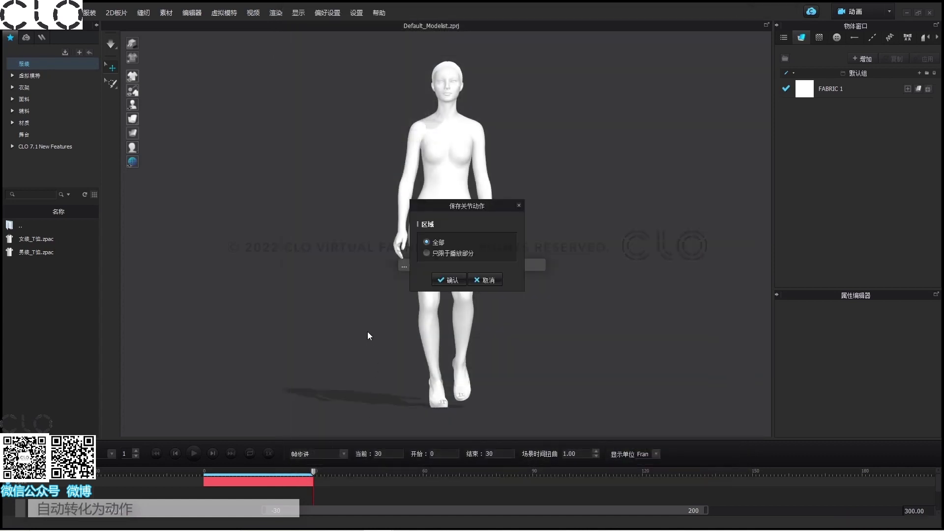
pyautogui.click(456, 281)
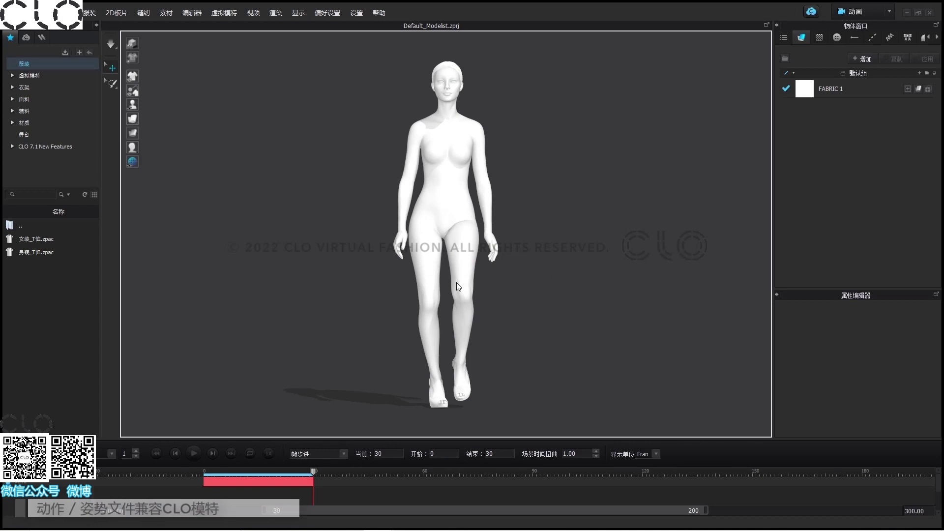
# - Replace the female avatar with the male V2 avatar 男模V2_Henry.avt from the library
pyautogui.click(25, 76)
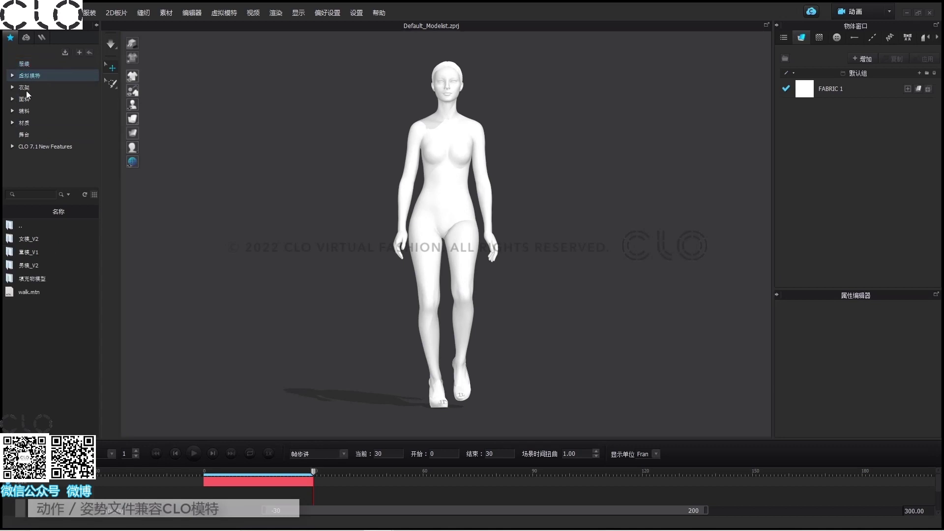
pyautogui.doubleClick(33, 267)
pyautogui.doubleClick(44, 361)
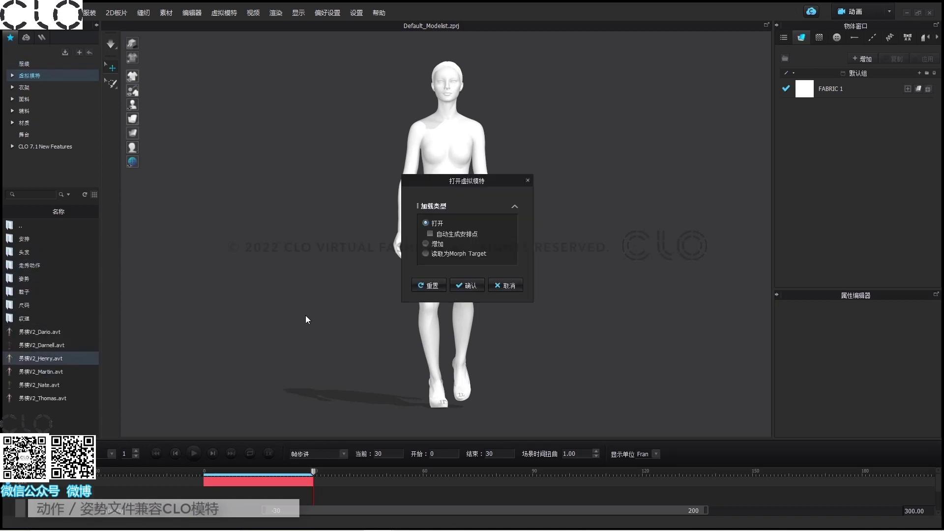
pyautogui.click(466, 290)
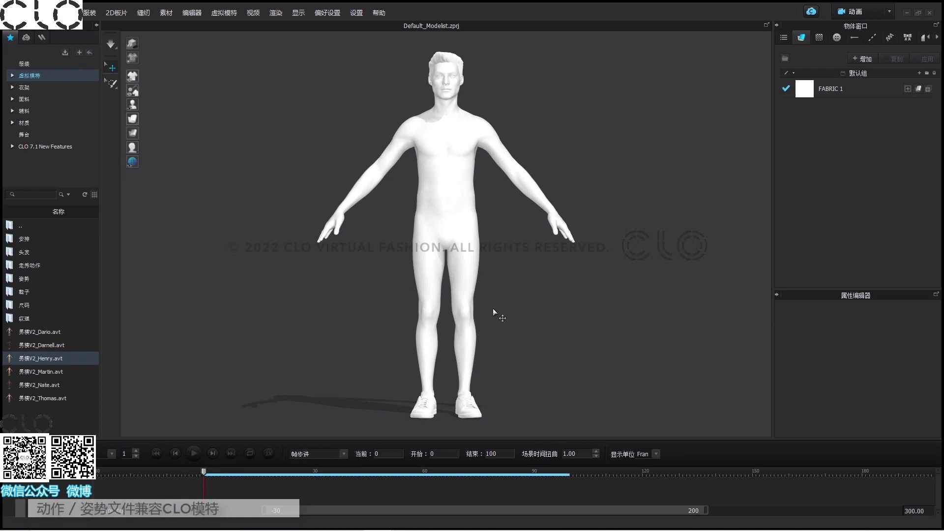
# - Apply the saved walk.mtn motion to the male avatar, keeping the default options for opening a motion
pyautogui.doubleClick(33, 226)
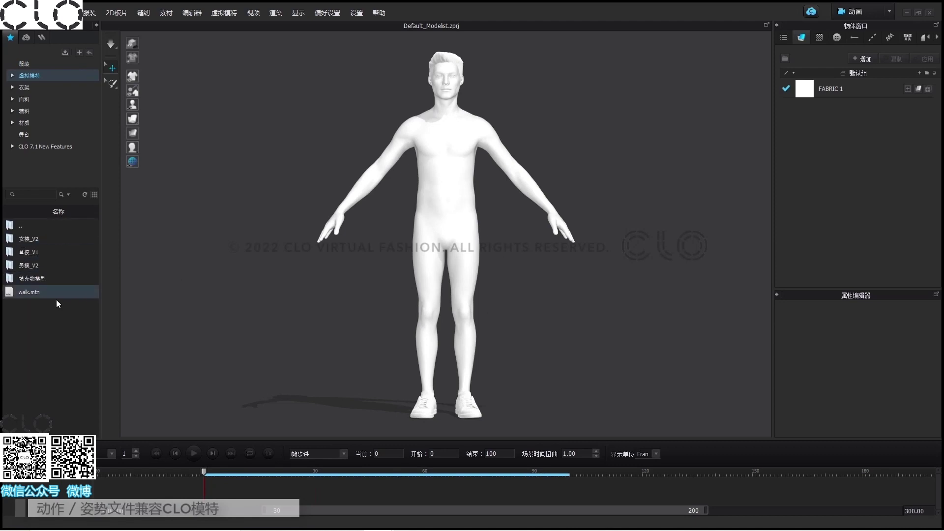
pyautogui.doubleClick(54, 292)
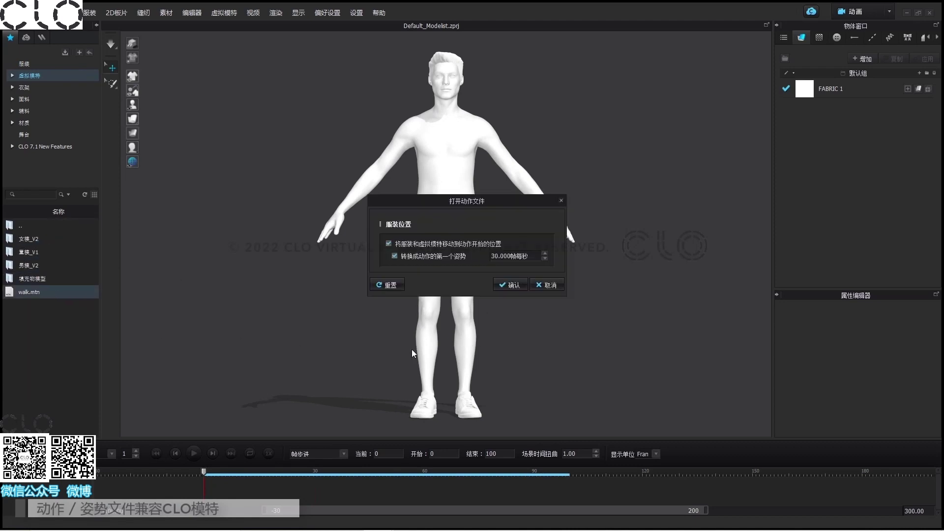
pyautogui.click(509, 284)
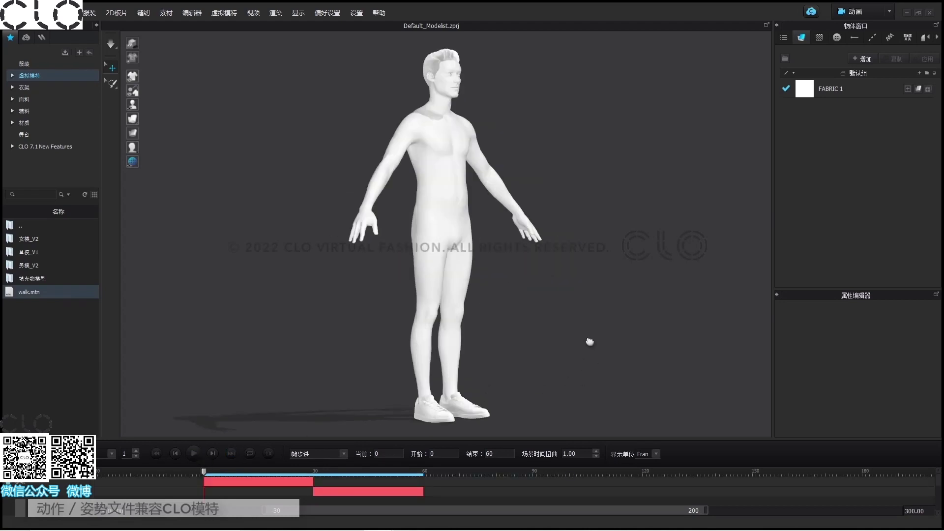
# - Play the walking motion on the male avatar from an angled view, and return to the first frame
pyautogui.moveTo(590, 344); pyautogui.dragTo(343, 413, button='right')
pyautogui.click(199, 450)
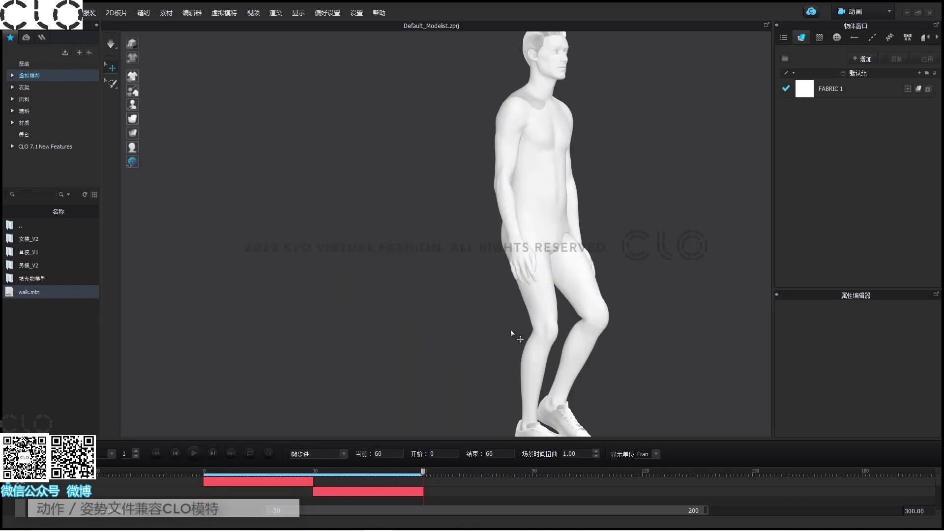
pyautogui.click(156, 454)
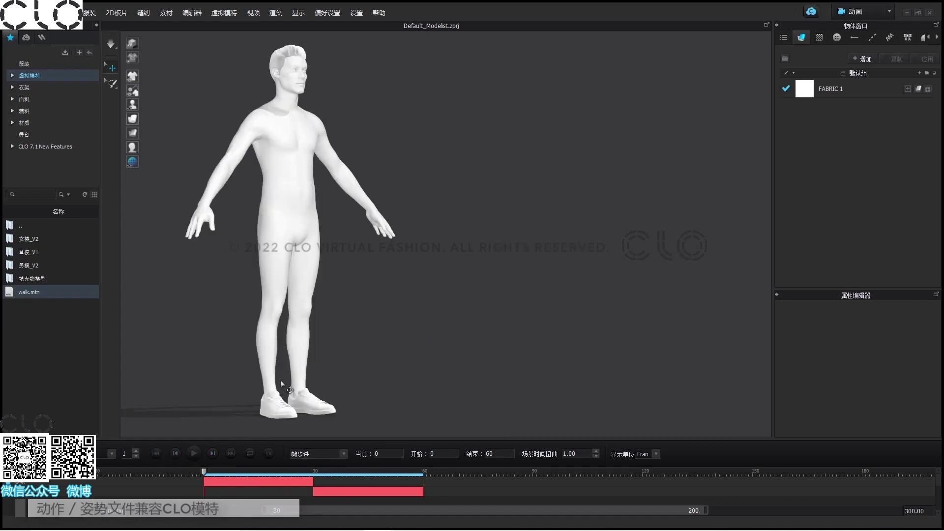
# - Switch to the Simulation workspace and replace the avatar with 女模V2_Feifei.avt from the female V2 library
pyautogui.click(861, 12)
pyautogui.click(854, 27)
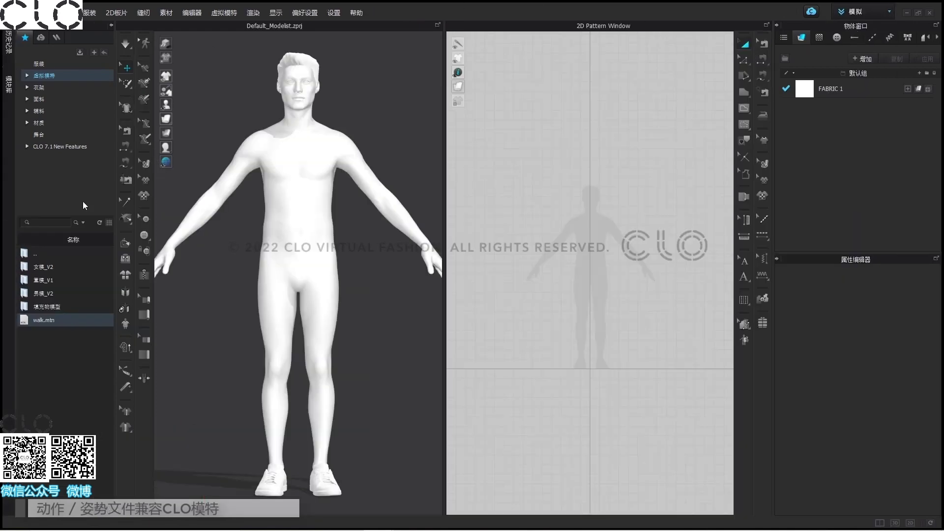
pyautogui.doubleClick(69, 265)
pyautogui.doubleClick(71, 386)
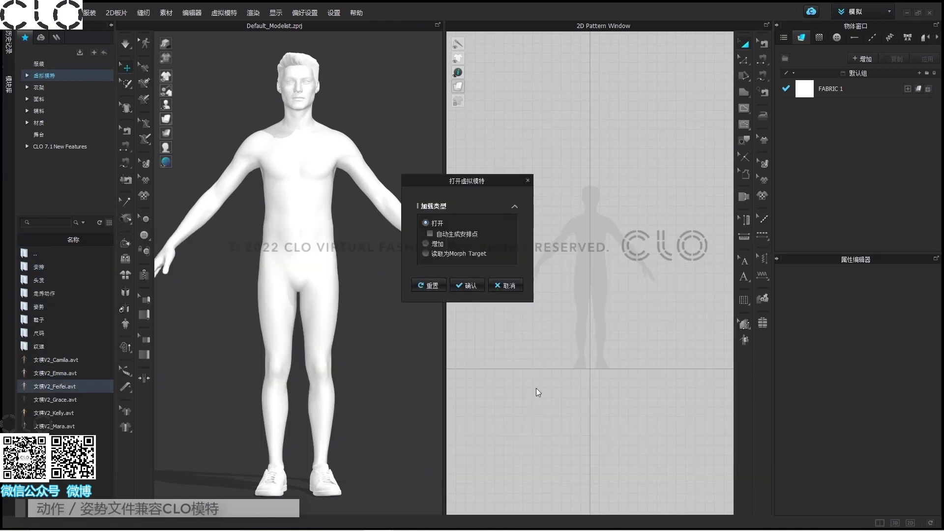
pyautogui.click(472, 284)
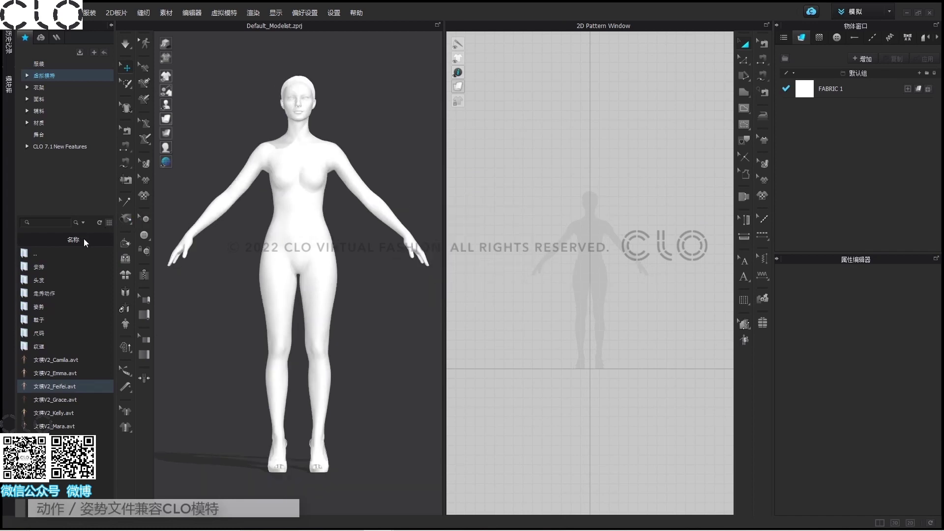
# - Apply the male pose 男模V2_07.pos to the female avatar, changing only the pose and keeping the avatar size
pyautogui.doubleClick(56, 253)
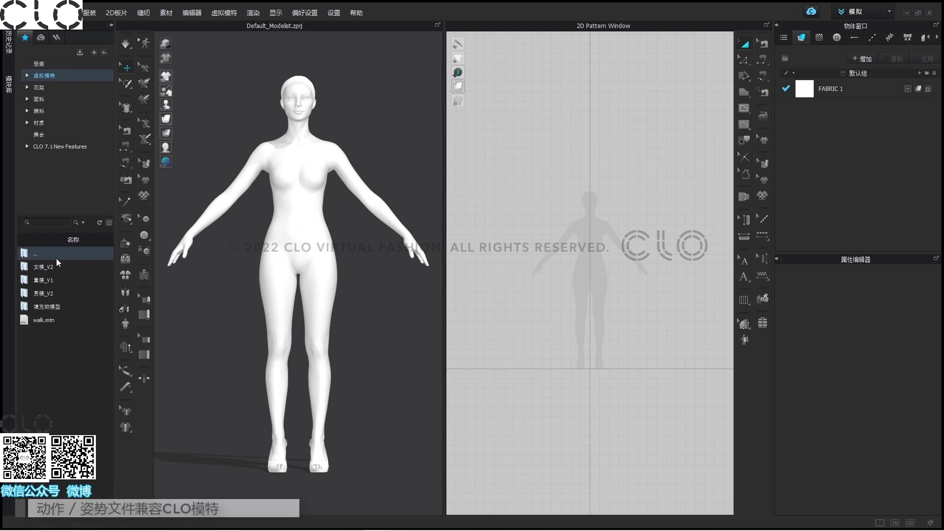
pyautogui.doubleClick(44, 294)
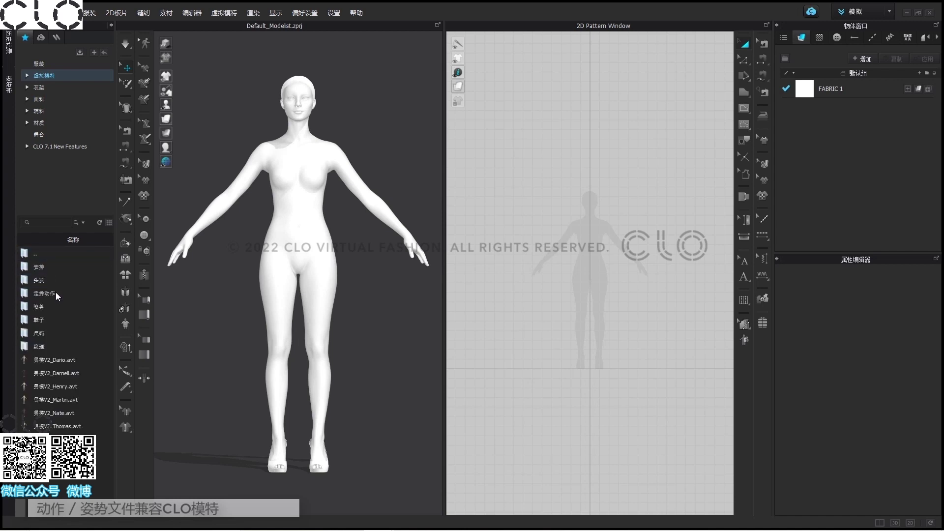
pyautogui.doubleClick(55, 306)
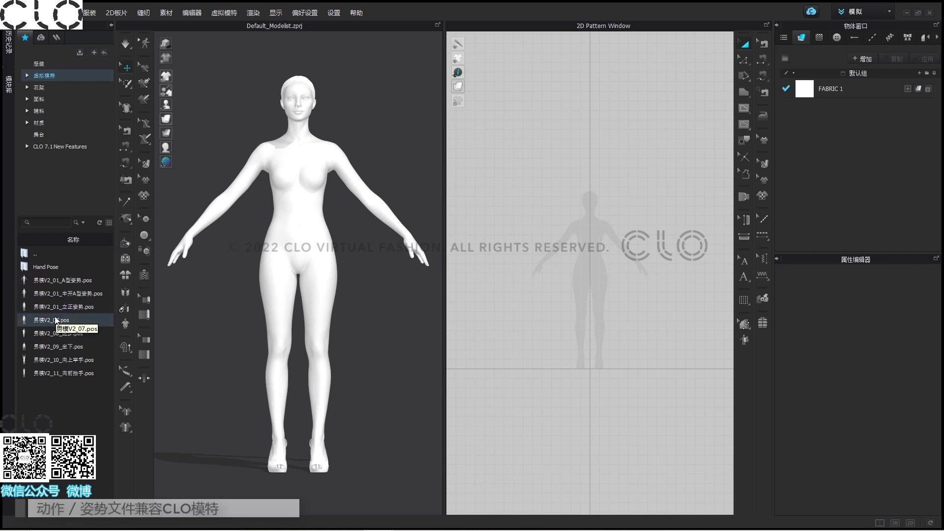
pyautogui.doubleClick(55, 319)
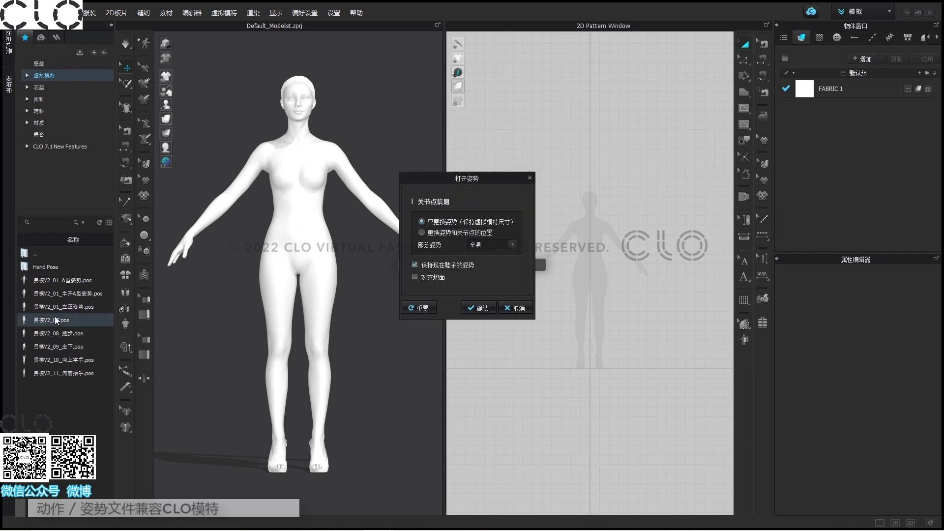
pyautogui.click(471, 308)
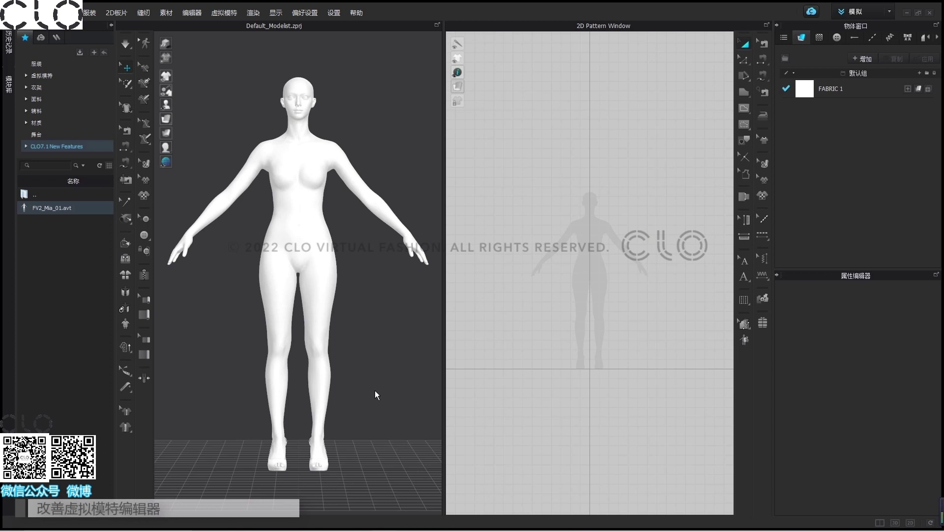
# - Open the Avatar Editor for the female avatar, and switch to the 2D Pattern Window and back
pyautogui.click(229, 16)
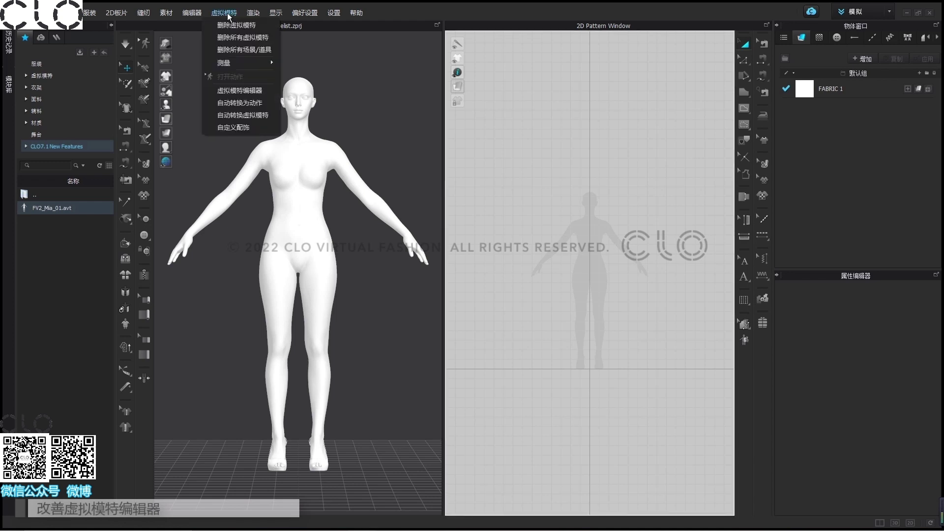
pyautogui.click(239, 93)
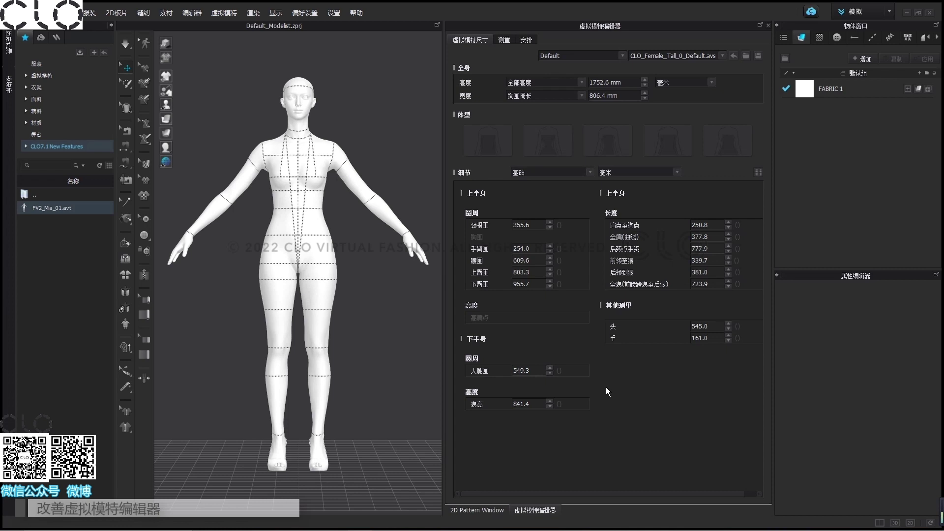
pyautogui.click(493, 513)
pyautogui.click(528, 512)
# - Change the avatar's size group to CLO_Maternity, and after that to US_ASTM_Missy_Curvy
pyautogui.click(624, 55)
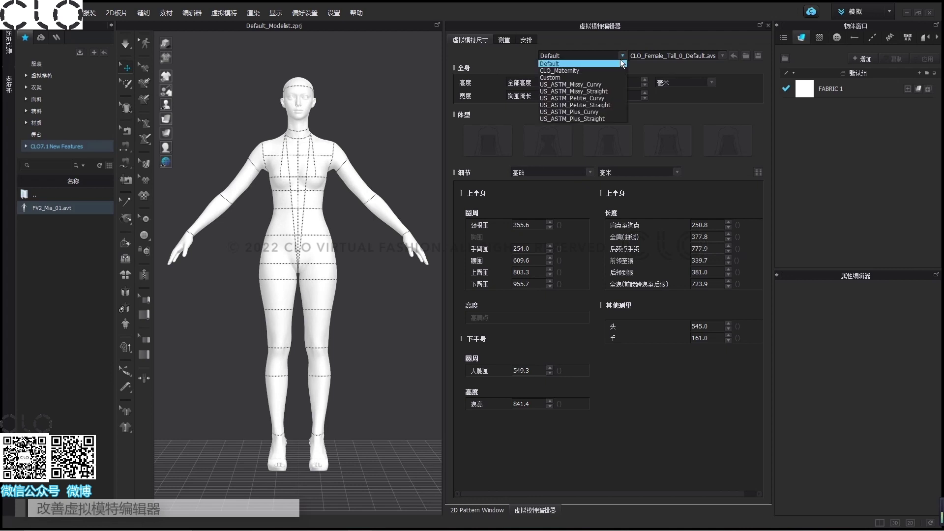
pyautogui.press('Escape')
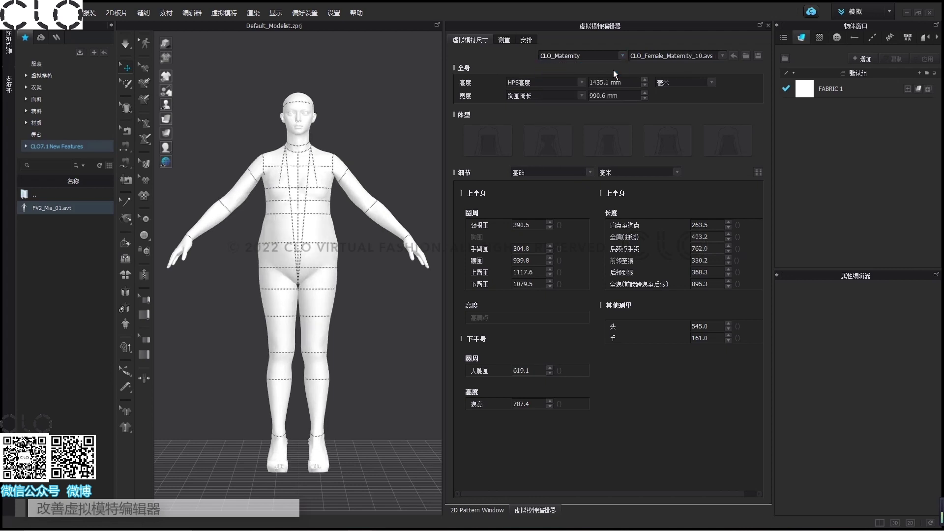
pyautogui.click(623, 56)
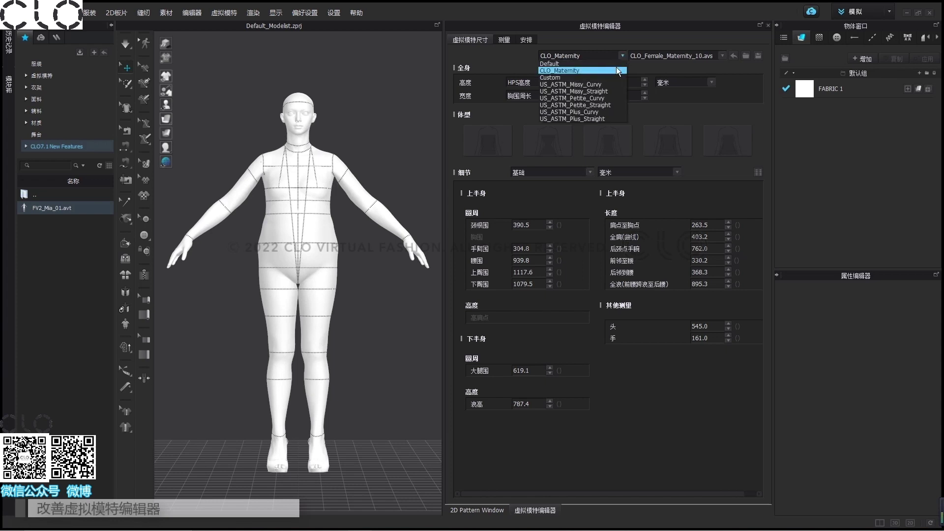
pyautogui.press('Escape')
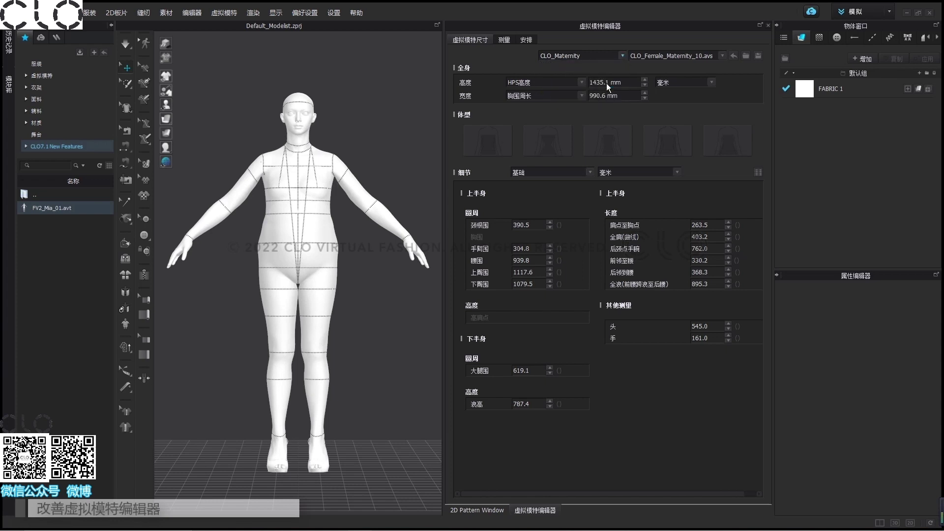
pyautogui.press('Down')
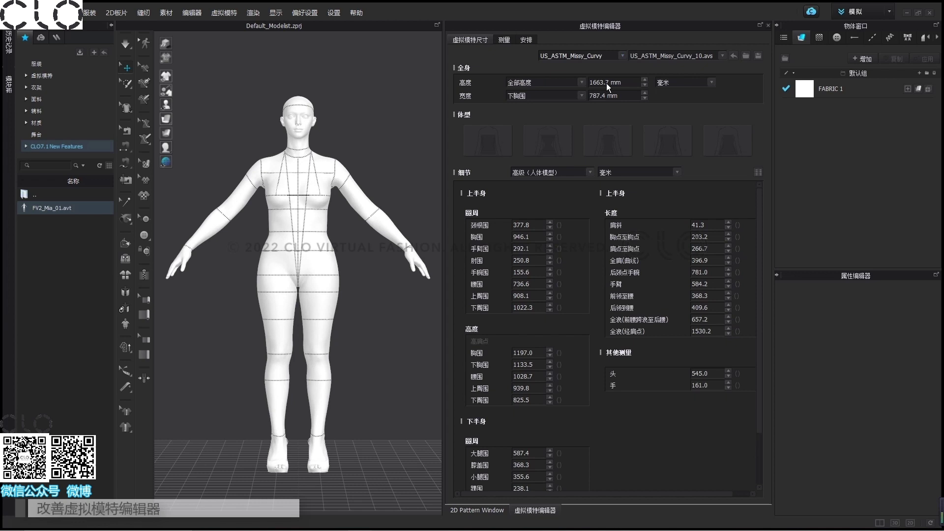
# - Change the avatar to US_ASTM_Missy_Curvy_14.avs, and after that to US_ASTM_Missy_Curvy_18.avs
pyautogui.click(721, 56)
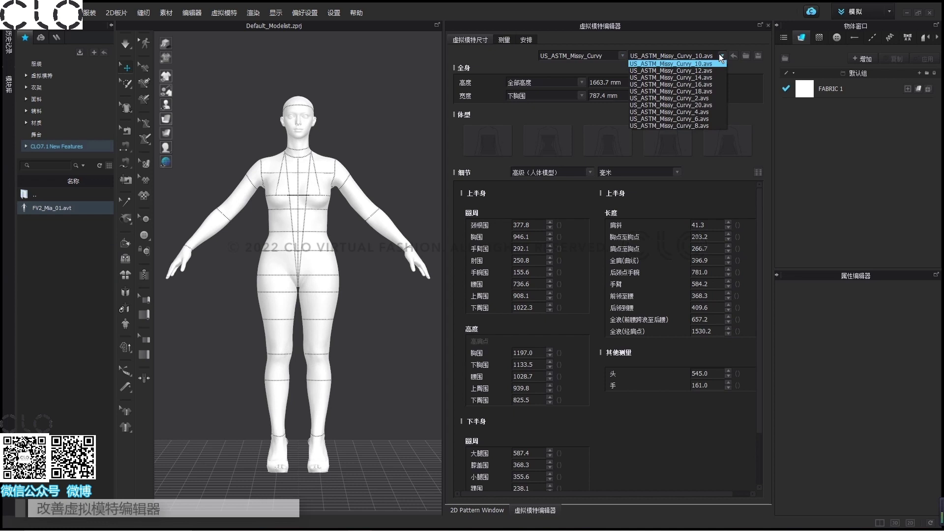
pyautogui.click(712, 75)
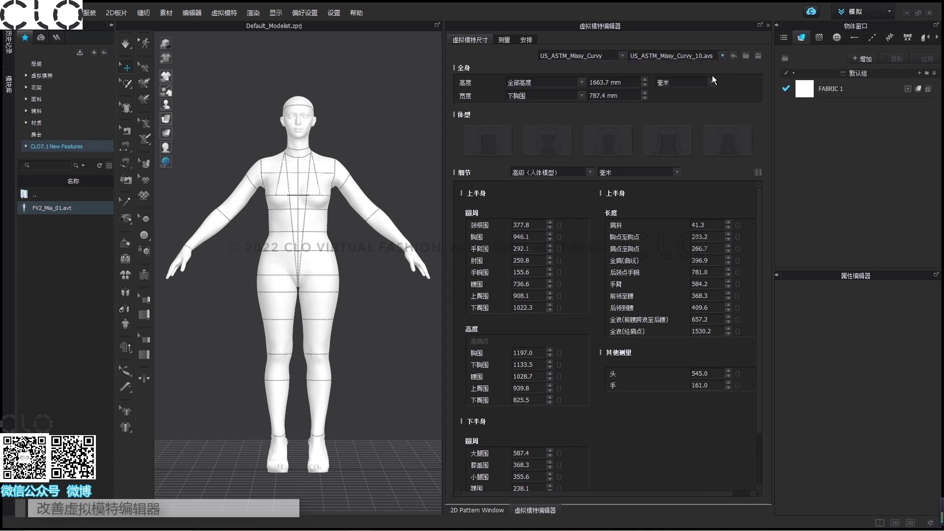
pyautogui.press('Down')
pyautogui.press('Down')
pyautogui.click(720, 56)
pyautogui.click(708, 94)
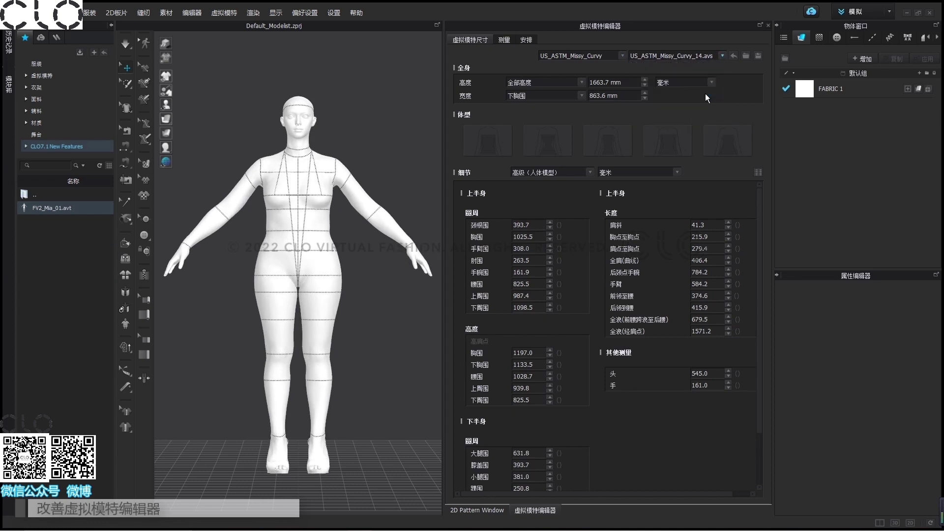
pyautogui.press('Down')
pyautogui.press('Down')
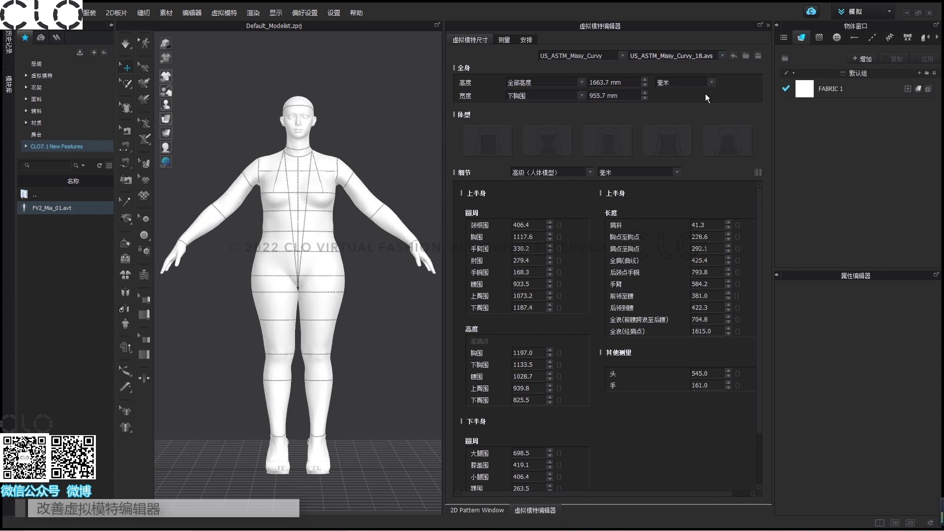
pyautogui.click(721, 56)
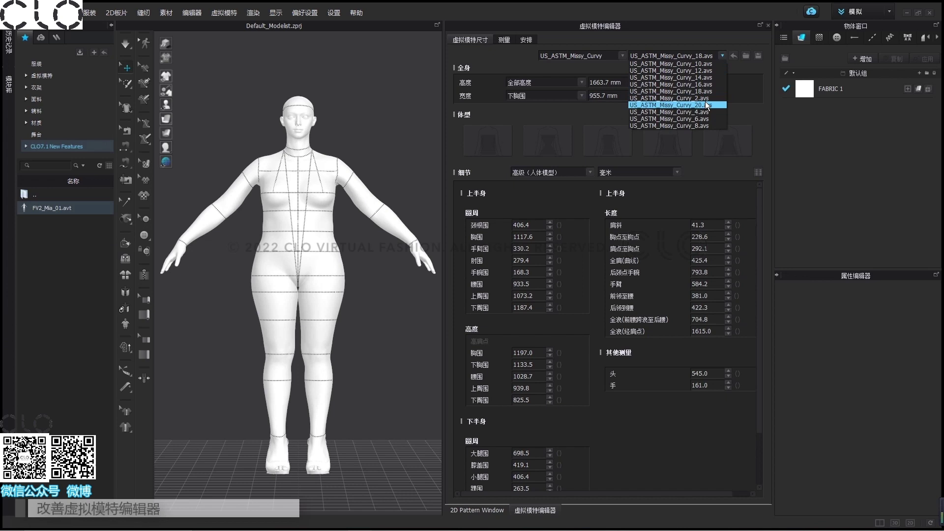
# - Reset the avatar to its default size, CLO_Female_Tall_0_Default.avs
pyautogui.click(734, 57)
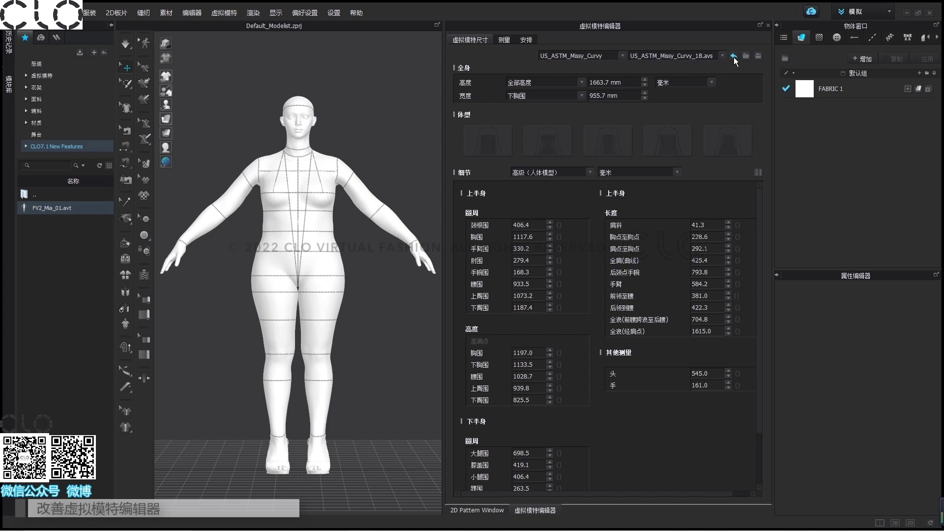
pyautogui.click(734, 57)
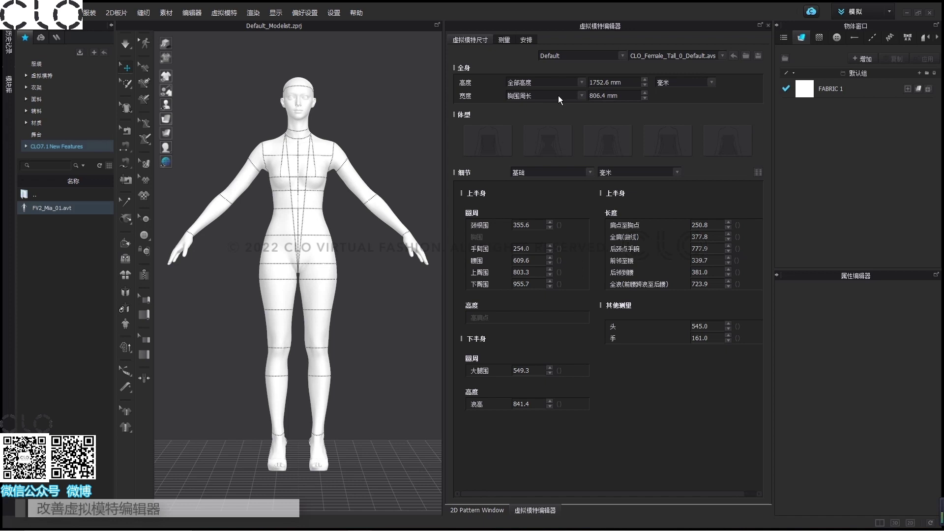
# - Switch the avatar's width basis to body weight (体重) and set it to 60 kg
pyautogui.click(582, 96)
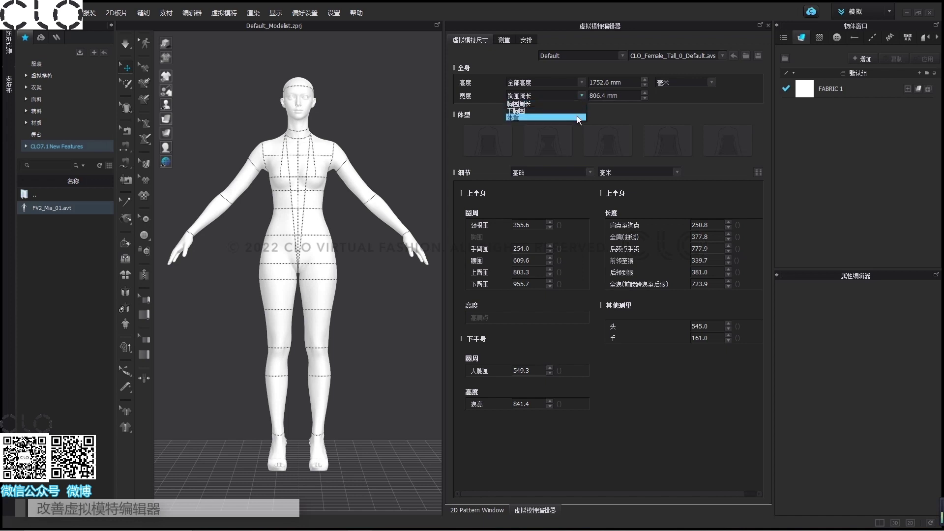
pyautogui.click(577, 116)
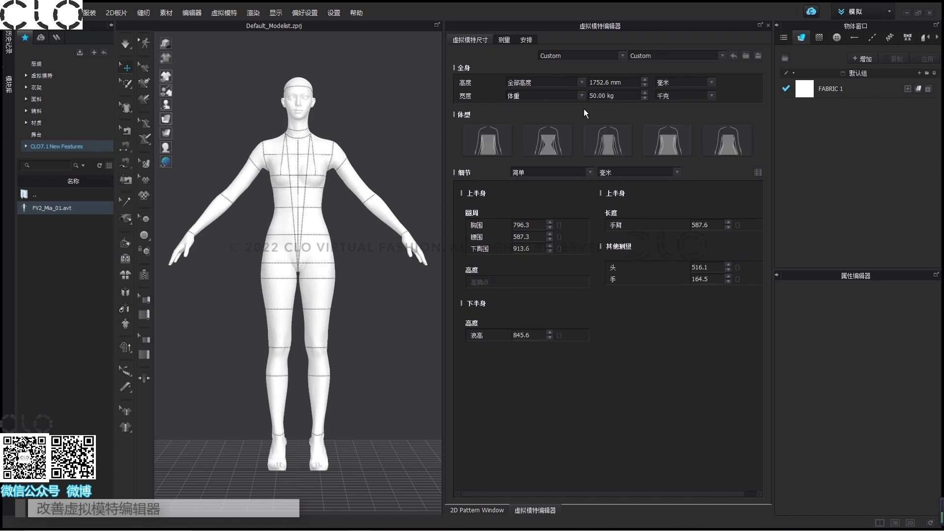
pyautogui.click(625, 96)
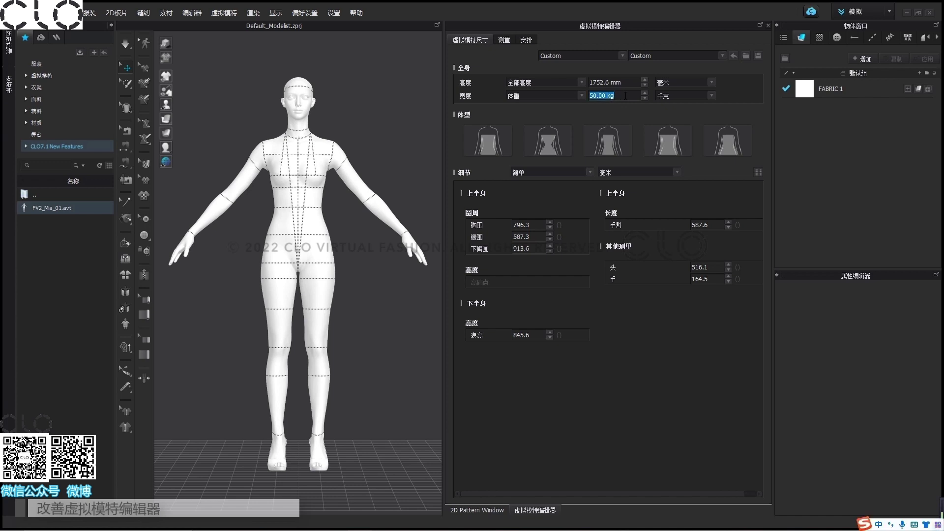
pyautogui.write('60')
pyautogui.press('Return')
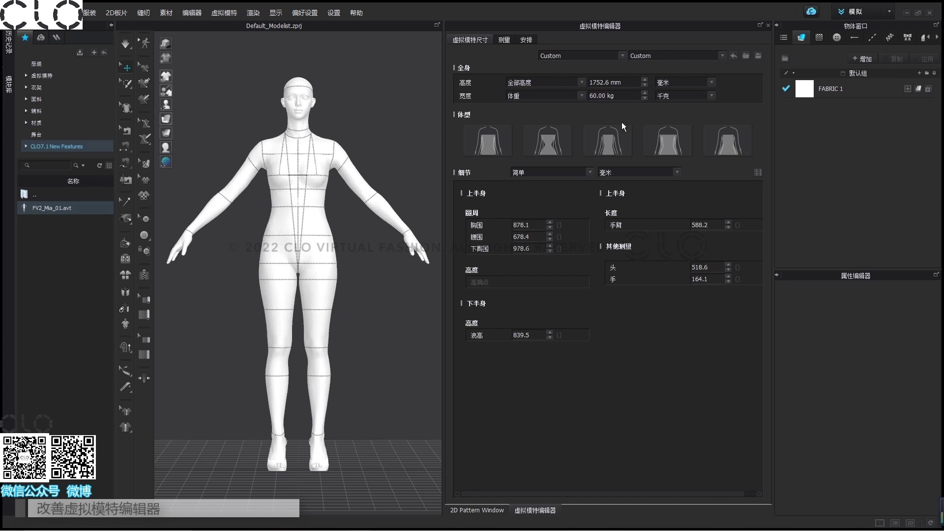
# - Apply the five body type presets to the avatar one after another, starting with Default
pyautogui.click(490, 141)
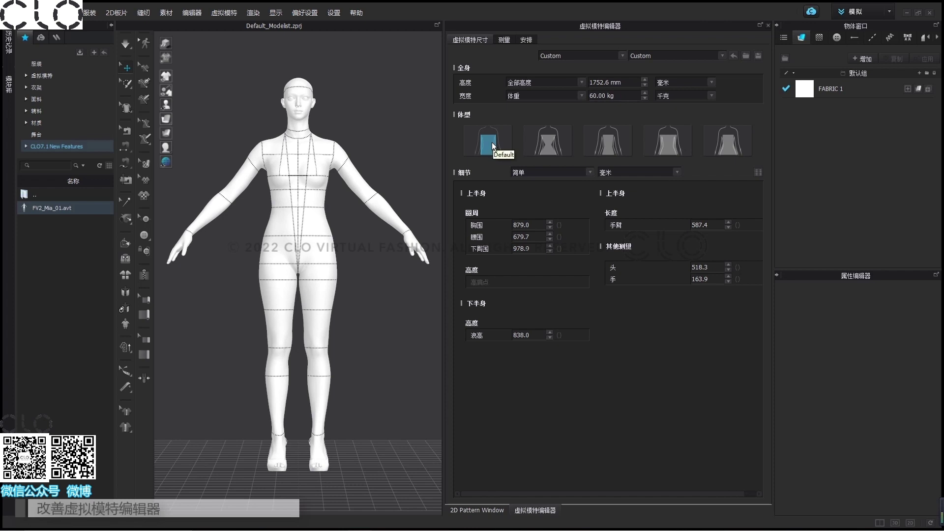
pyautogui.click(548, 147)
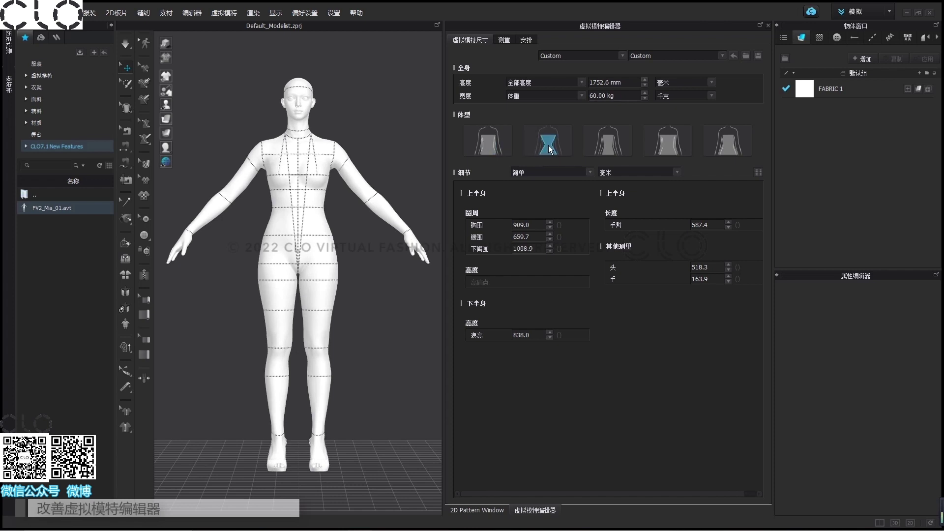
pyautogui.click(609, 148)
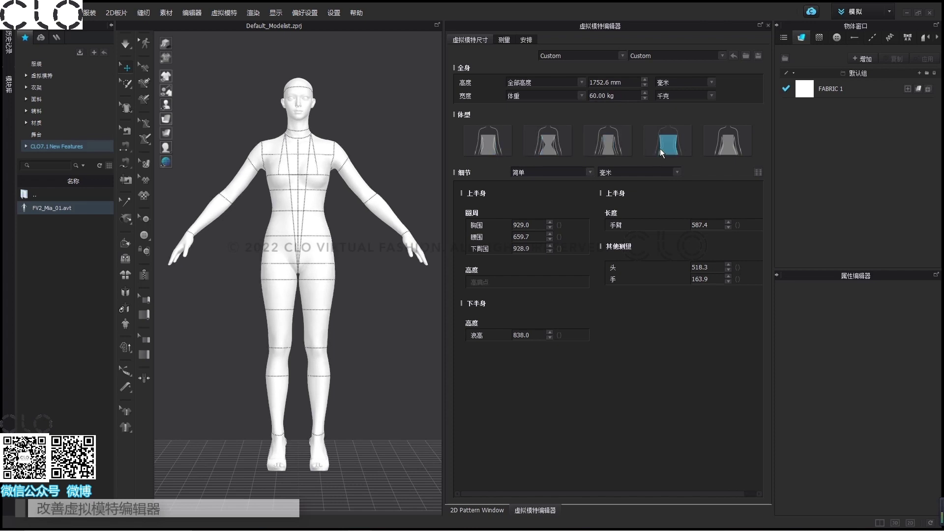
pyautogui.click(727, 148)
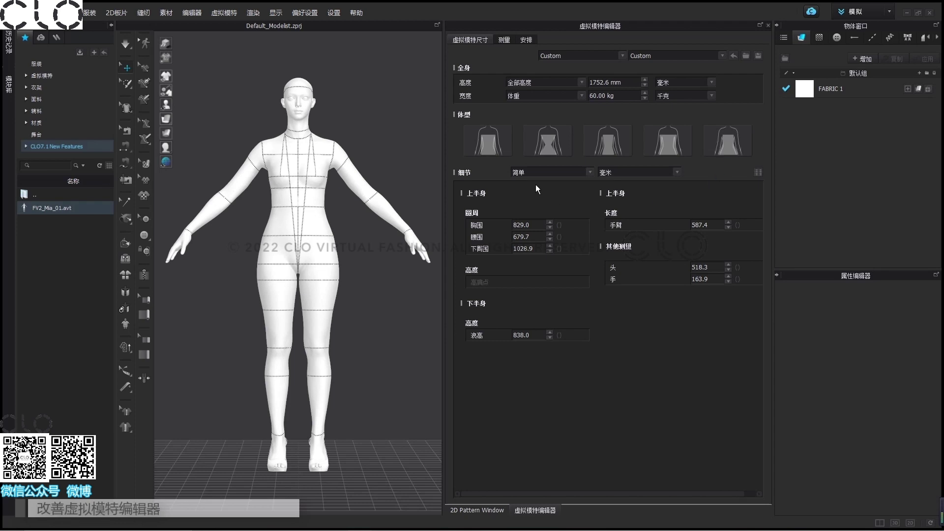
# - Keep the detail level at 简单 (Simple) and apply the second body type, with the narrow waist, to the avatar
pyautogui.click(589, 172)
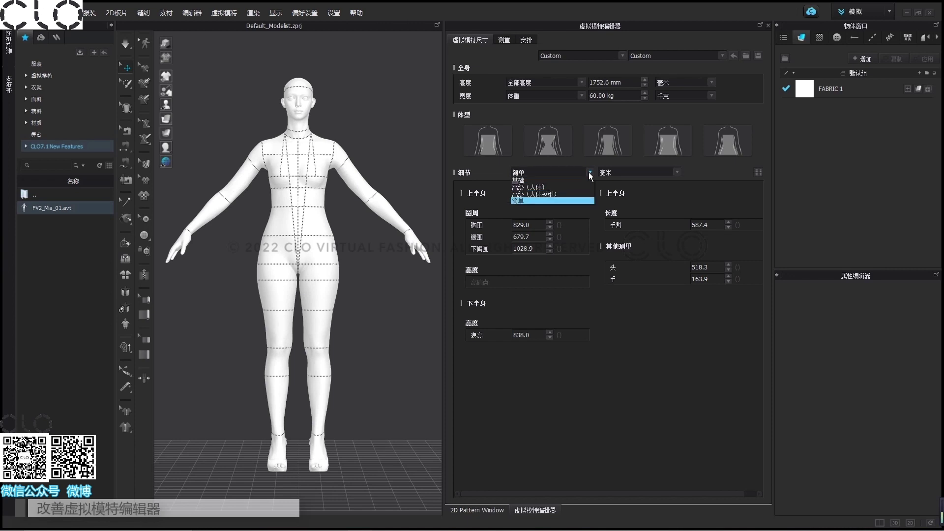
pyautogui.click(579, 202)
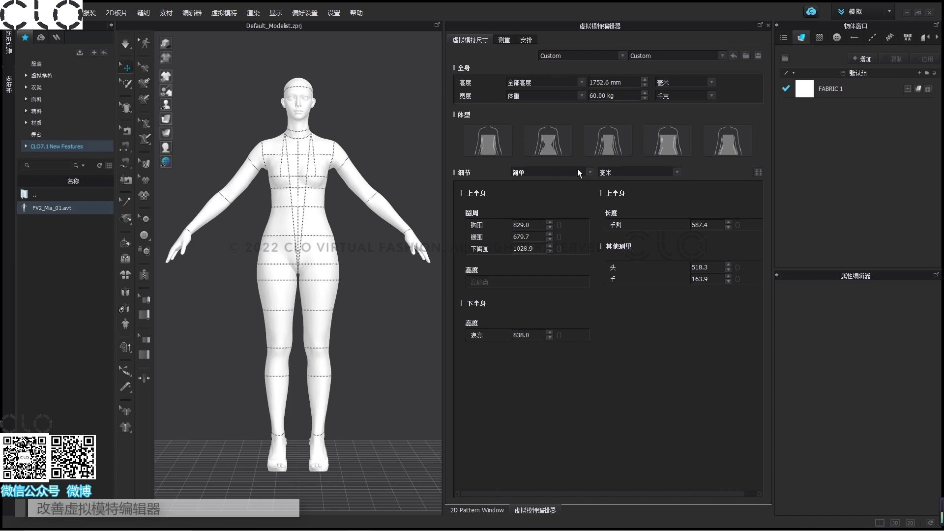
pyautogui.click(557, 146)
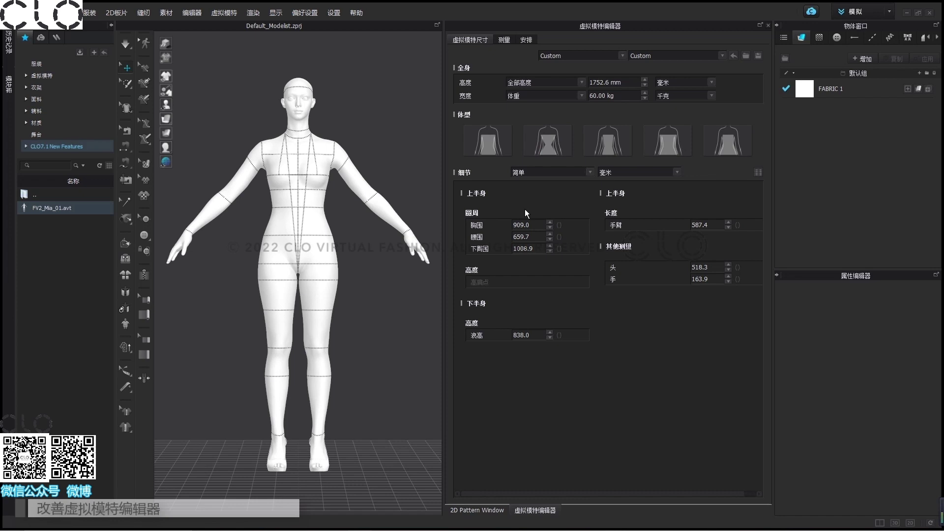
# - Show the full list of detail measurements, look through it, and return to the reduced list
pyautogui.click(758, 173)
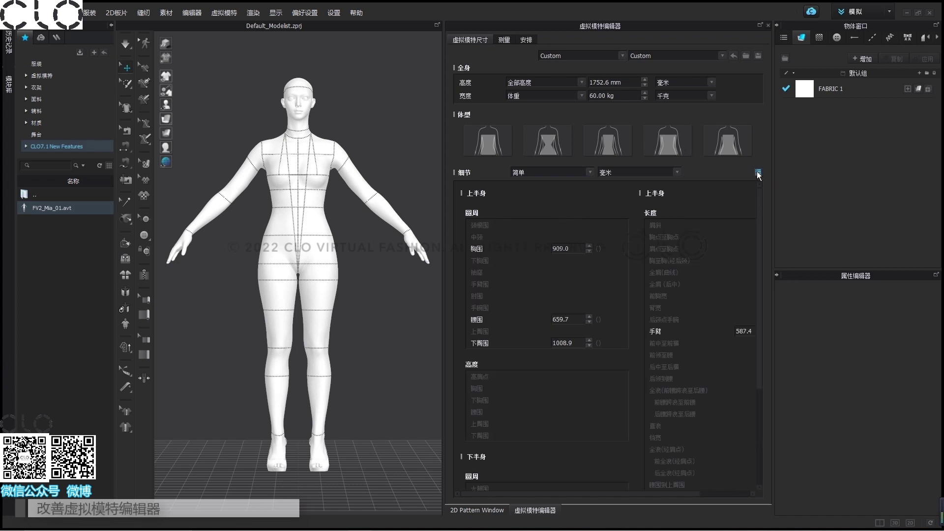
pyautogui.scroll(-5, 699, 268)
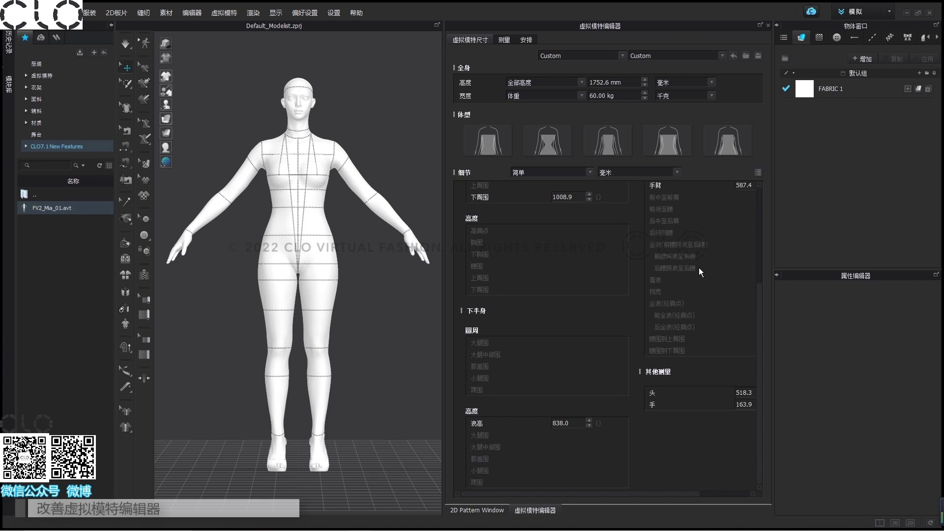
pyautogui.scroll(5, 700, 269)
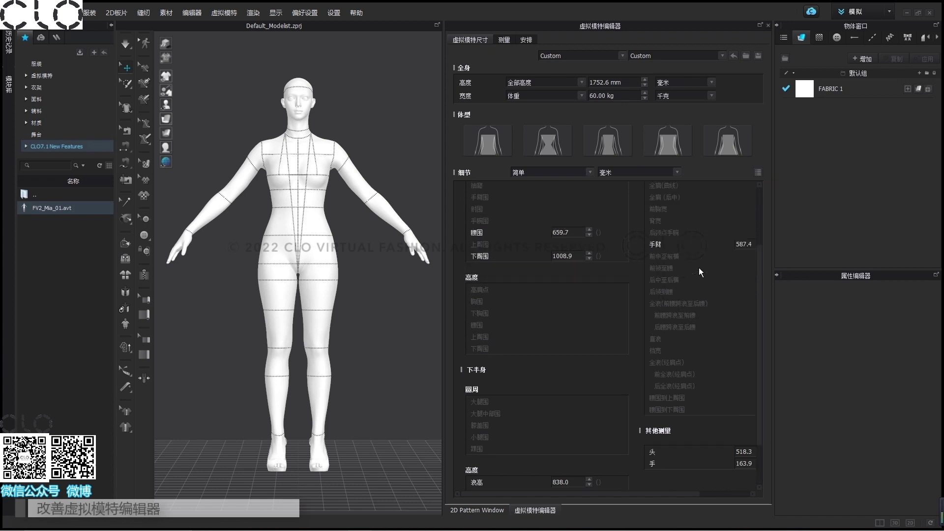
pyautogui.click(758, 172)
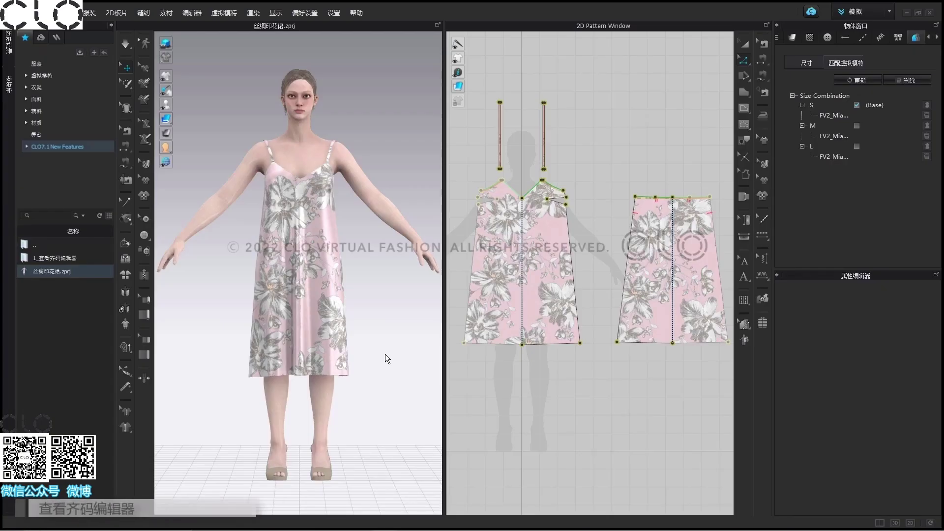
# - Switch the dress's base size combination to M, try L, and return to S
pyautogui.click(857, 126)
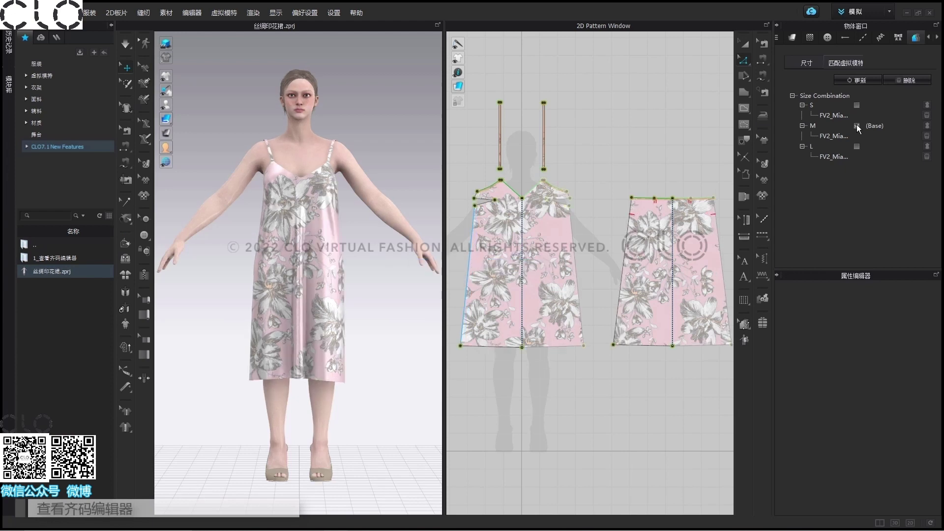
pyautogui.click(855, 148)
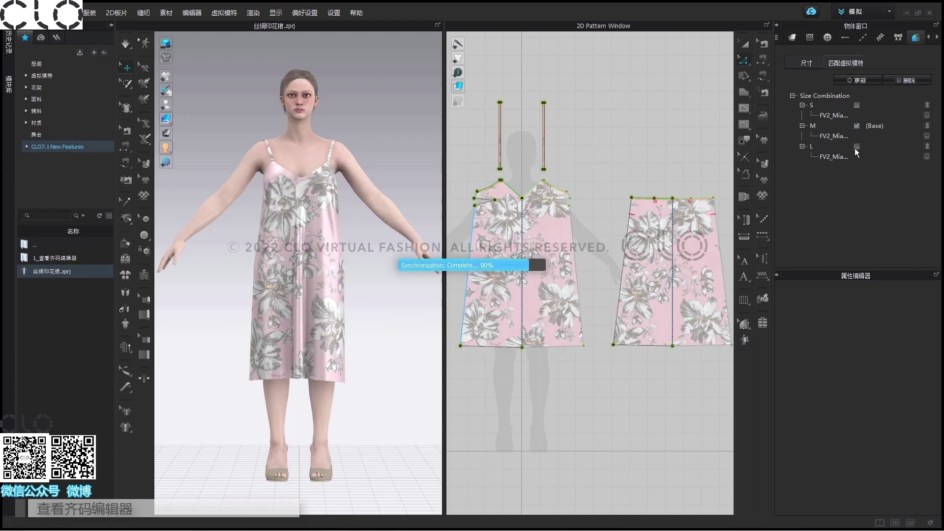
pyautogui.click(857, 105)
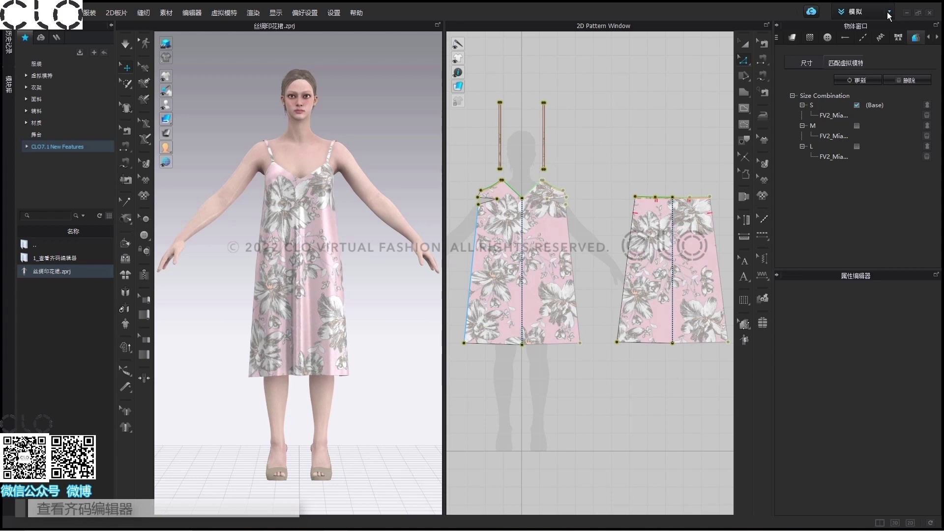
# - Open the Grading Review editor (查看齐码), and switch to the project's 3D window and back
pyautogui.click(199, 14)
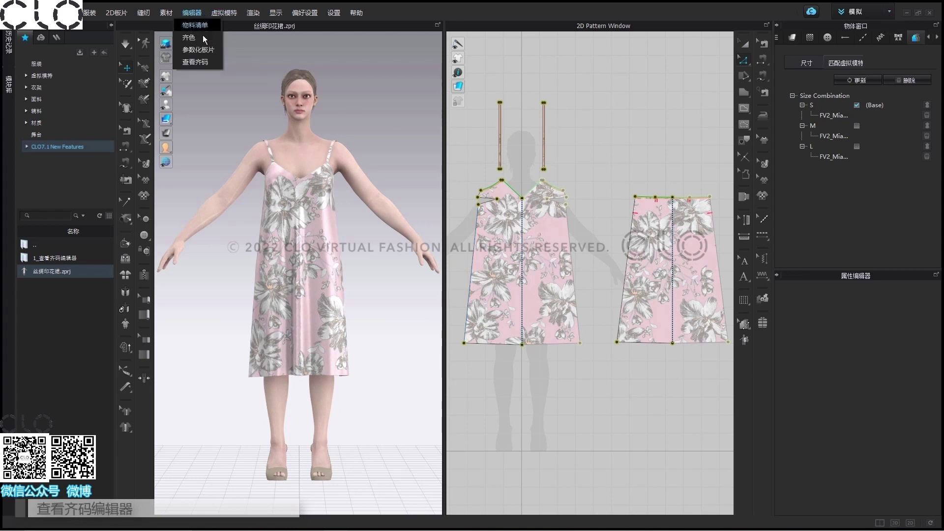
pyautogui.click(200, 62)
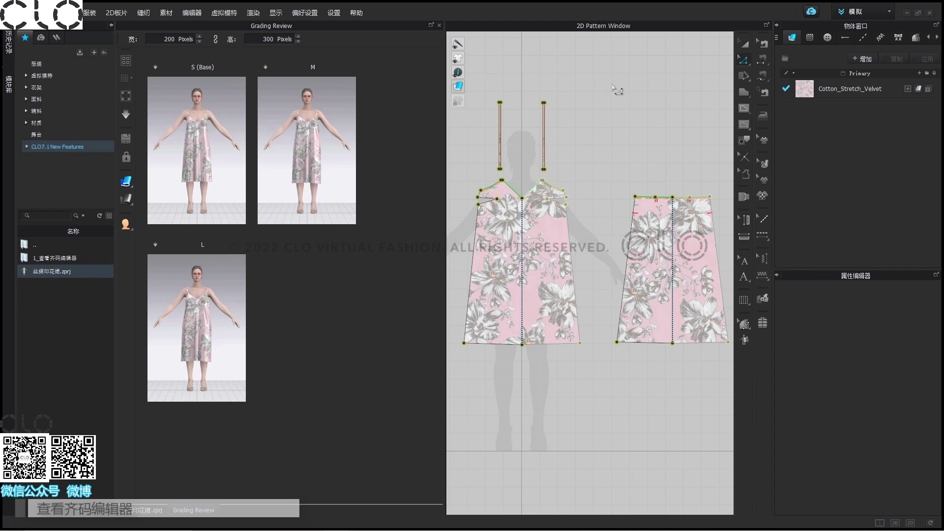
pyautogui.click(146, 513)
pyautogui.click(178, 514)
# - Select the hem lines of the front and back dress patterns and move them down by 100 mm
pyautogui.moveTo(455, 338); pyautogui.dragTo(736, 353)
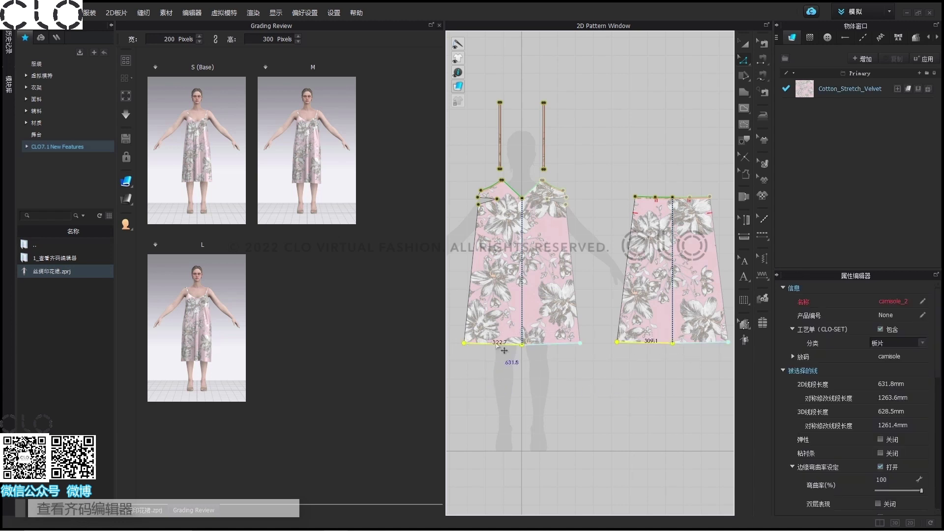
pyautogui.moveTo(504, 350); pyautogui.dragTo(495, 356)
pyautogui.press('Return')
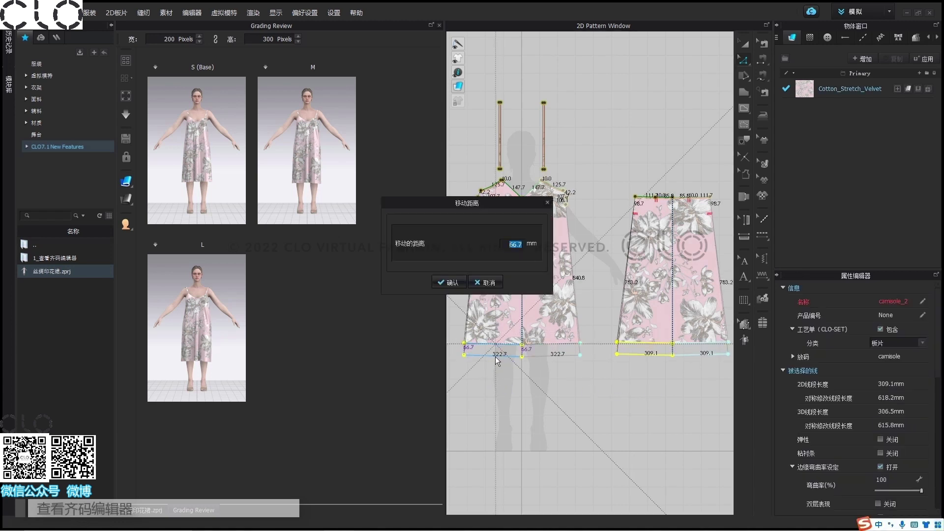
pyautogui.write('00')
pyautogui.click(445, 282)
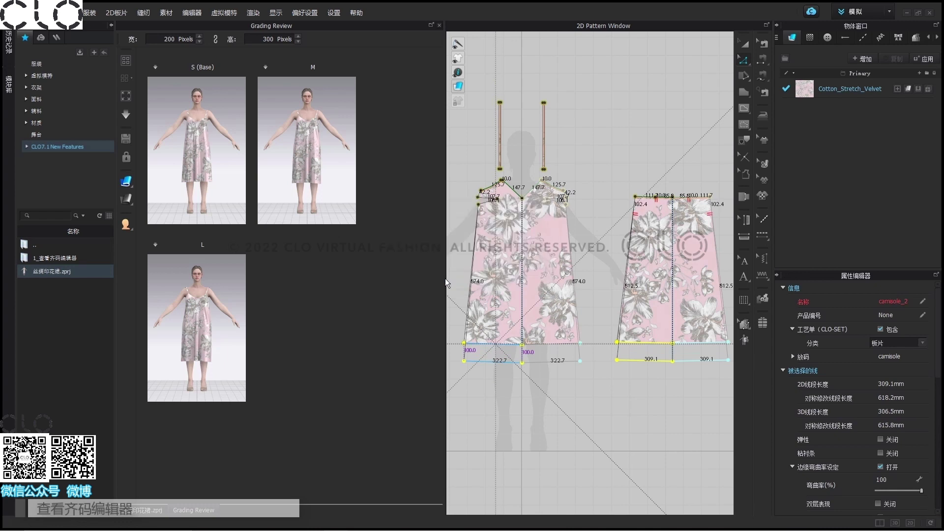
# - Update the S (Base) preview with the lengthened dress, and after that update the previews of all sizes
pyautogui.click(156, 67)
pyautogui.click(155, 66)
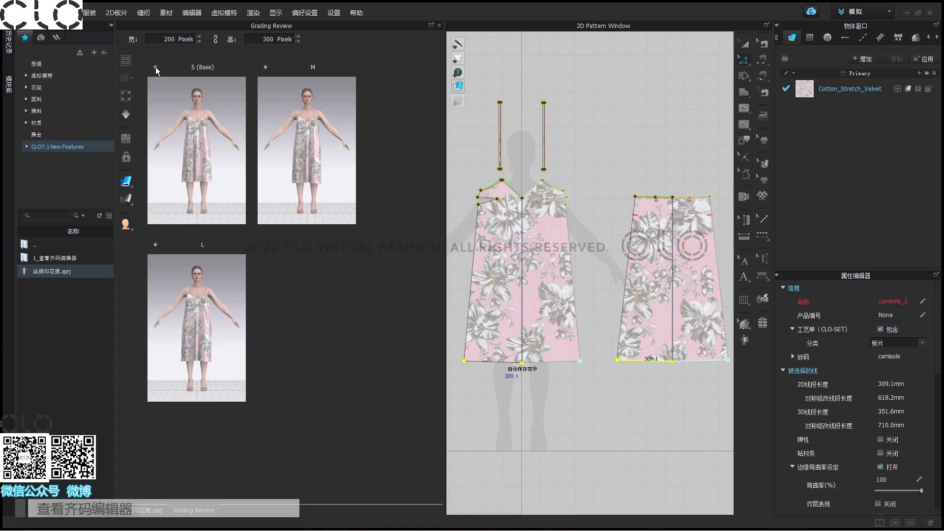
pyautogui.click(210, 196)
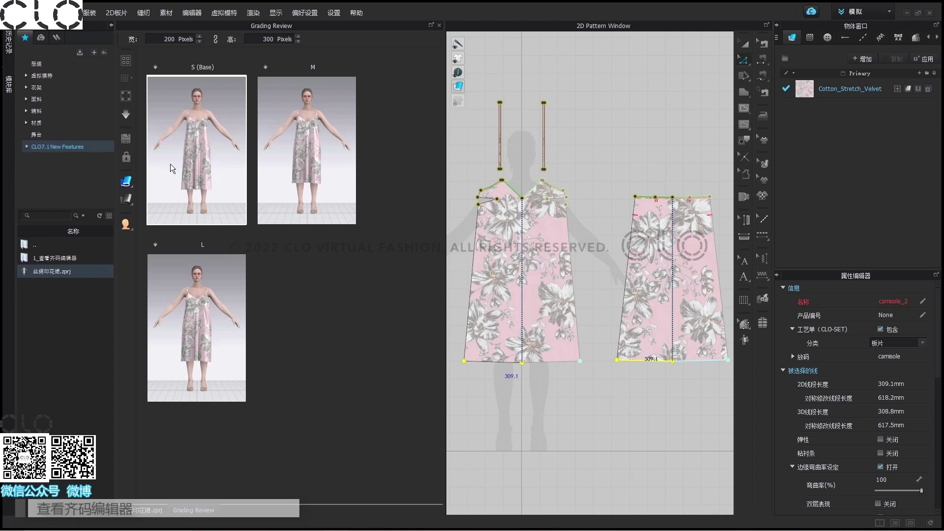
pyautogui.click(125, 115)
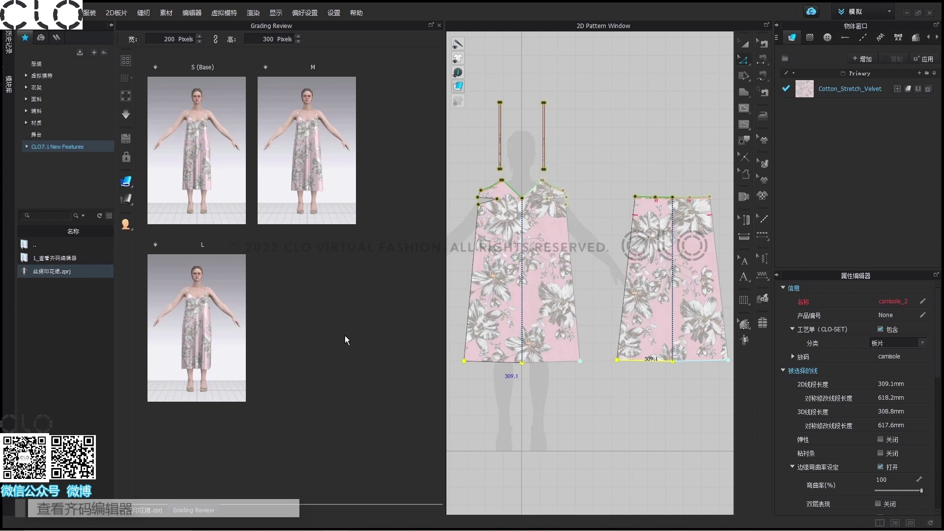
# - Widen the Grading Review window and arrange the size previews in a horizontal (水平) row
pyautogui.moveTo(444, 244); pyautogui.dragTo(497, 243)
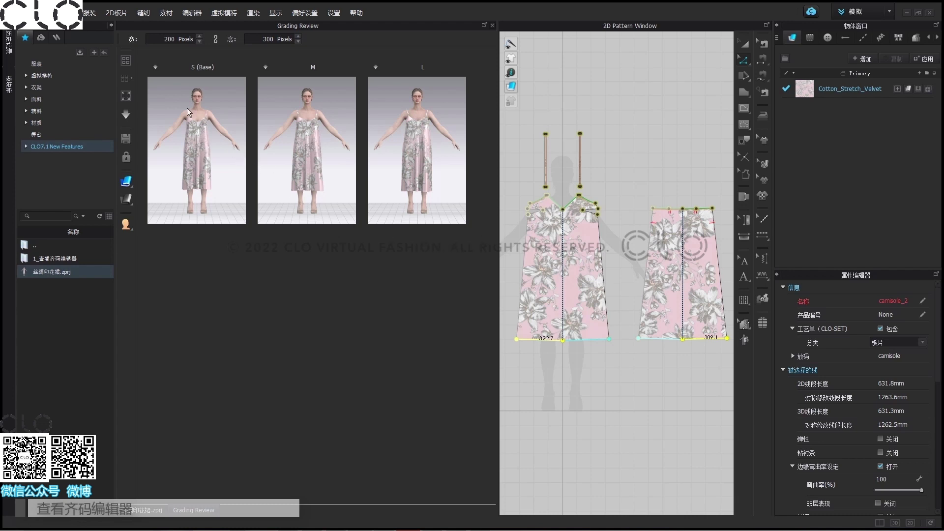
pyautogui.click(126, 82)
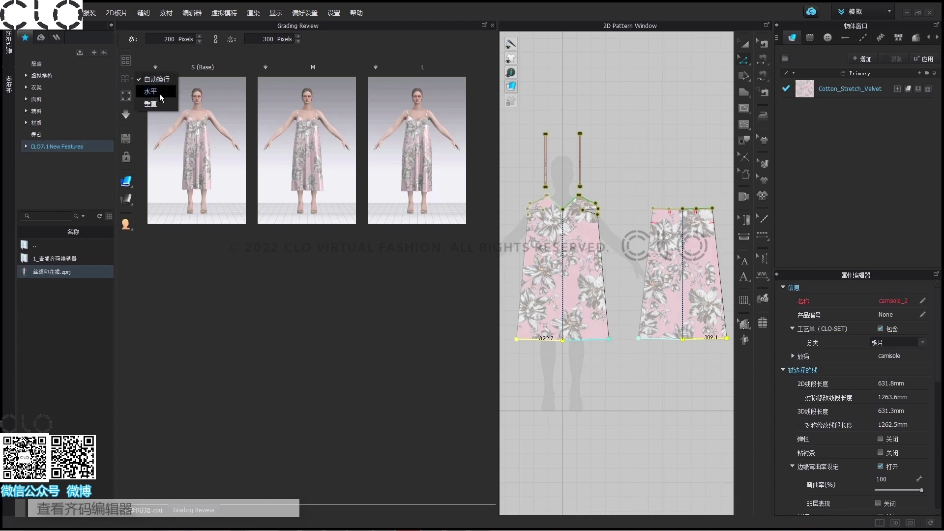
pyautogui.click(151, 92)
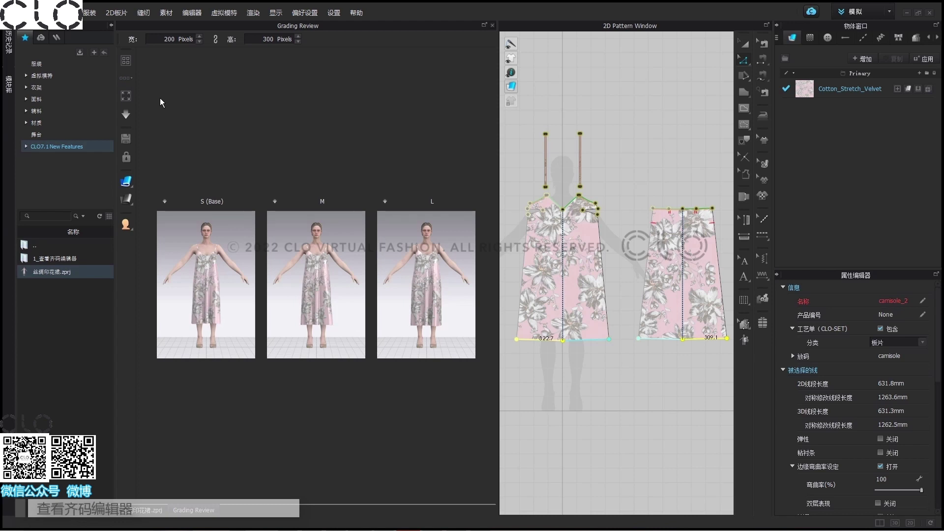
# - Save the size previews as a PNG image named 齐码 in the 1.5 放码_查看齐码编辑器 folder
pyautogui.click(129, 143)
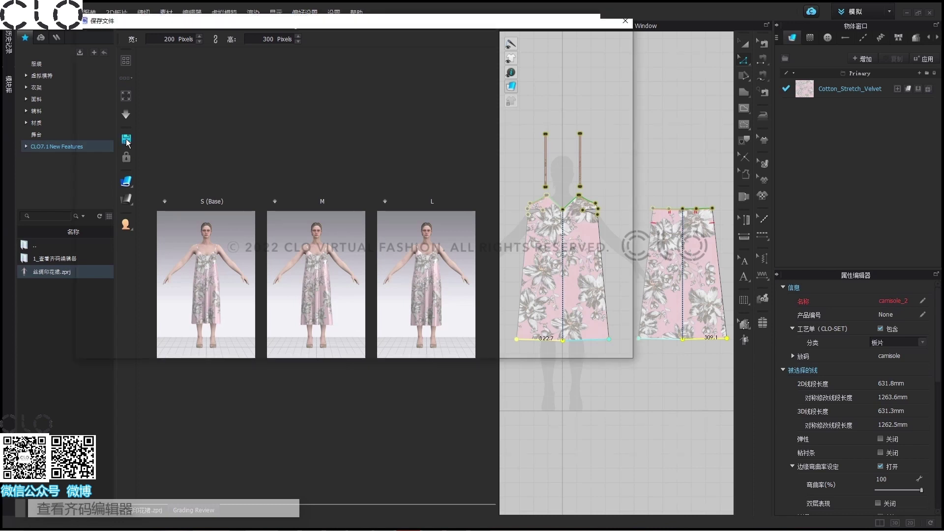
pyautogui.write('齐码')
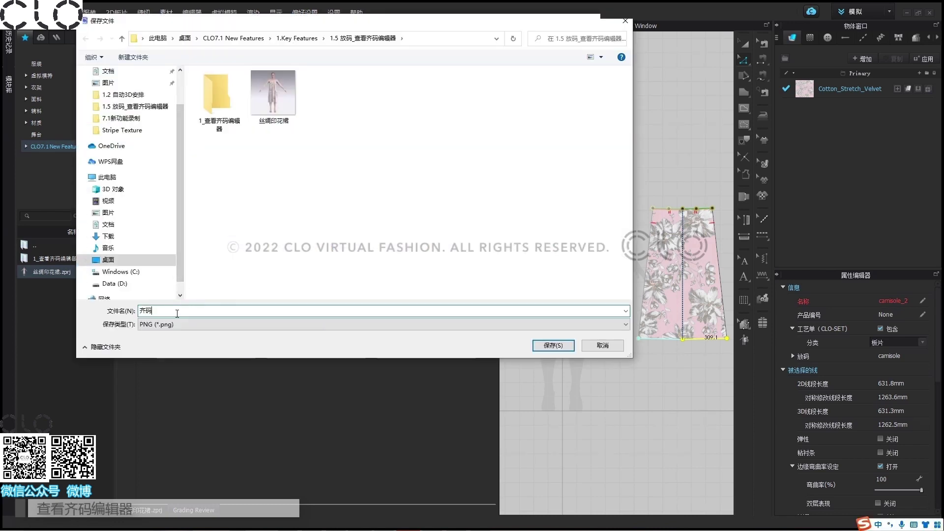
pyautogui.click(546, 346)
pyautogui.click(450, 280)
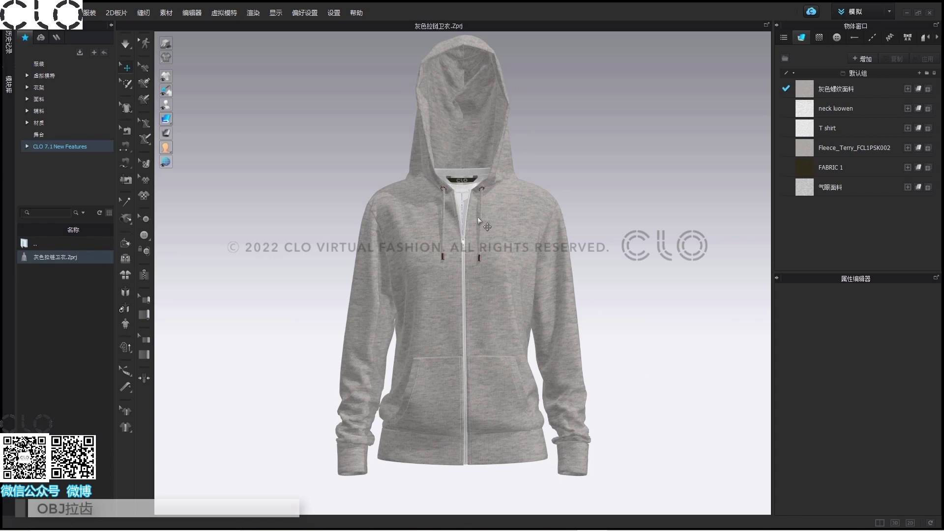
# - Select the hoodie's front zipper and change its teeth type (拉齿类型) to OBJ
pyautogui.scroll(5, 470, 249)
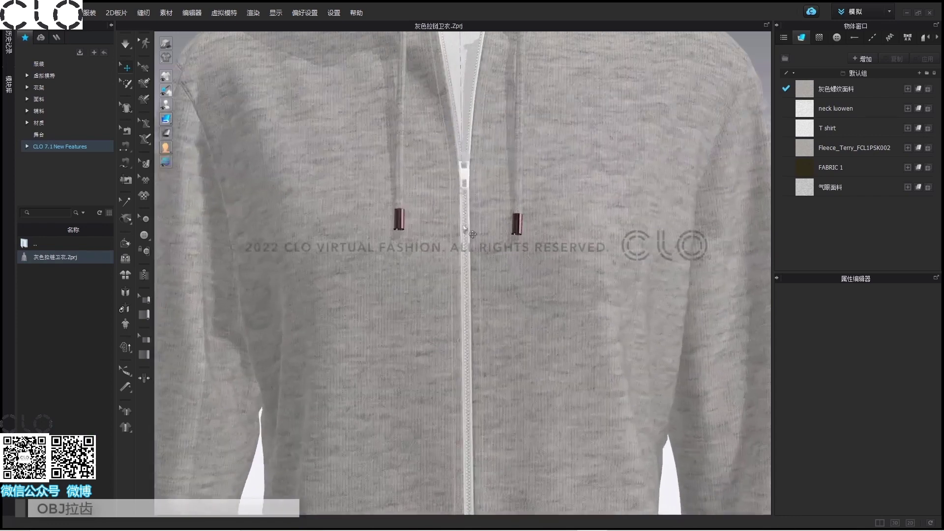
pyautogui.click(467, 229)
pyautogui.moveTo(541, 292); pyautogui.dragTo(541, 322, button='middle')
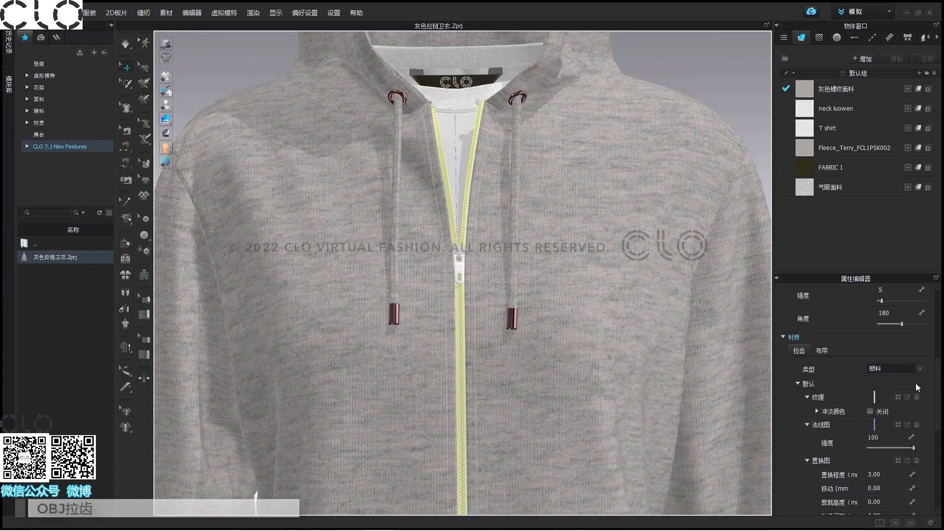
pyautogui.scroll(1, 918, 384)
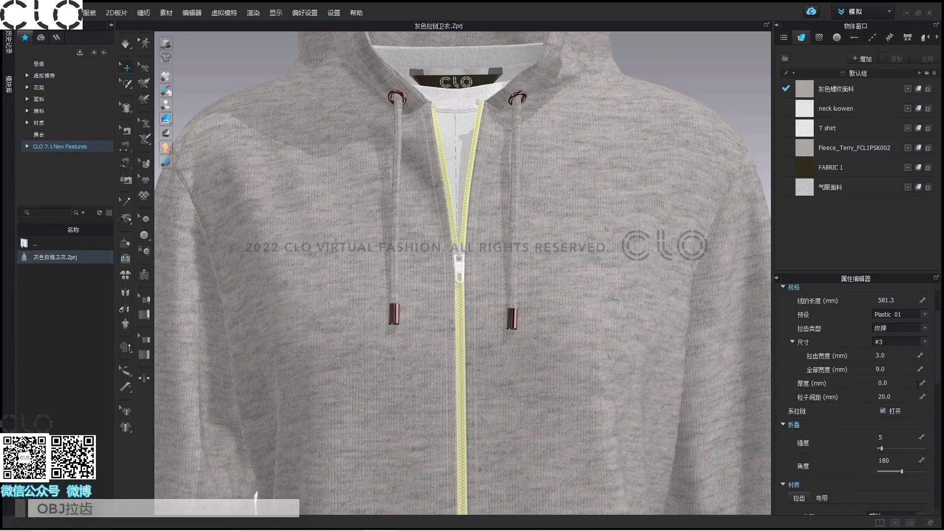
pyautogui.click(882, 329)
pyautogui.click(884, 341)
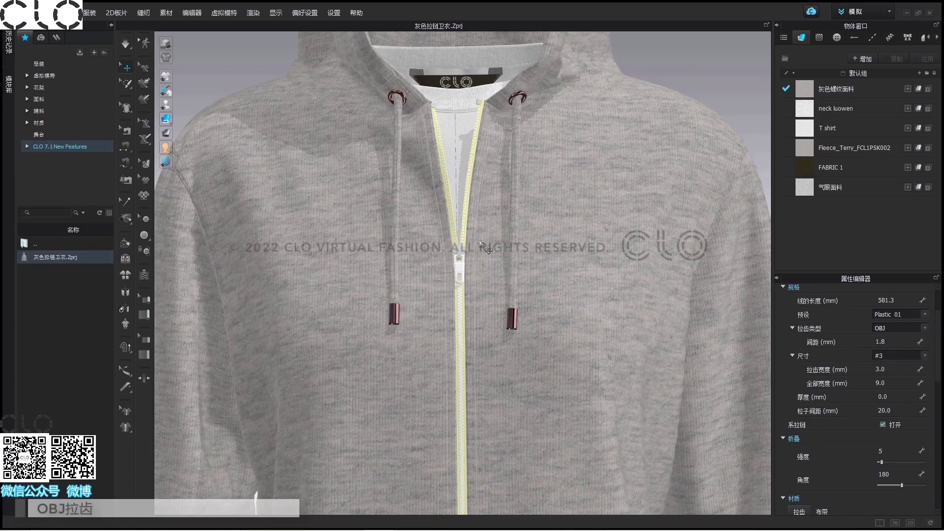
# - Try the Plastic_02 and Nylon presets on the OBJ zipper teeth, checking the teeth around the slider
pyautogui.scroll(10, 482, 236)
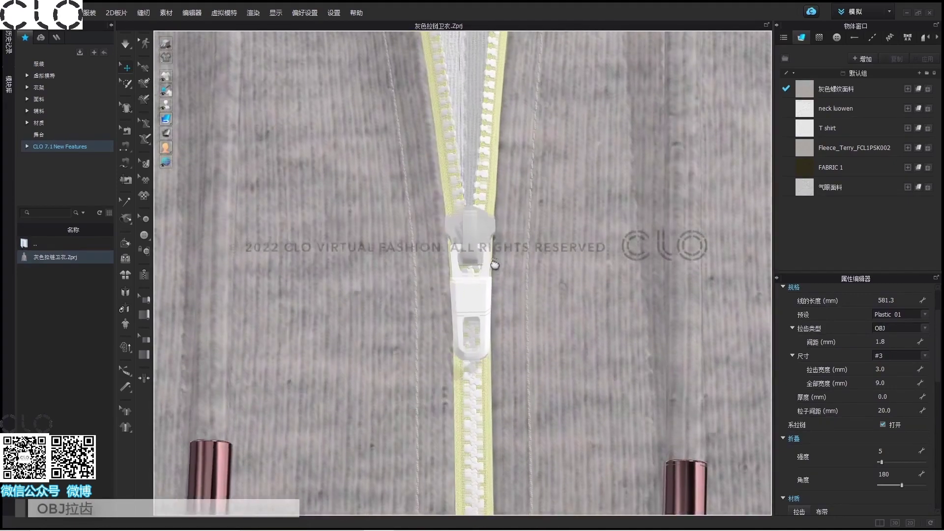
pyautogui.moveTo(491, 268); pyautogui.dragTo(486, 464, button='middle')
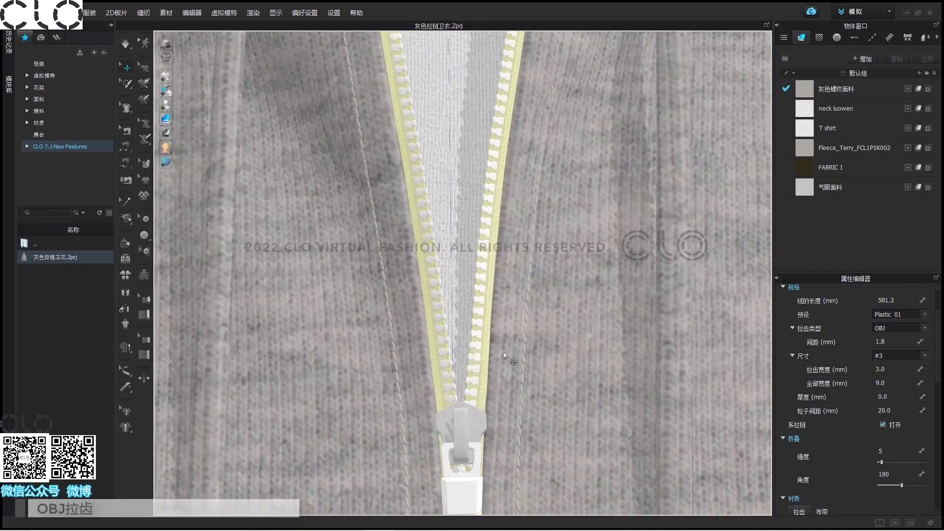
pyautogui.scroll(-3, 509, 357)
pyautogui.scroll(4, 518, 352)
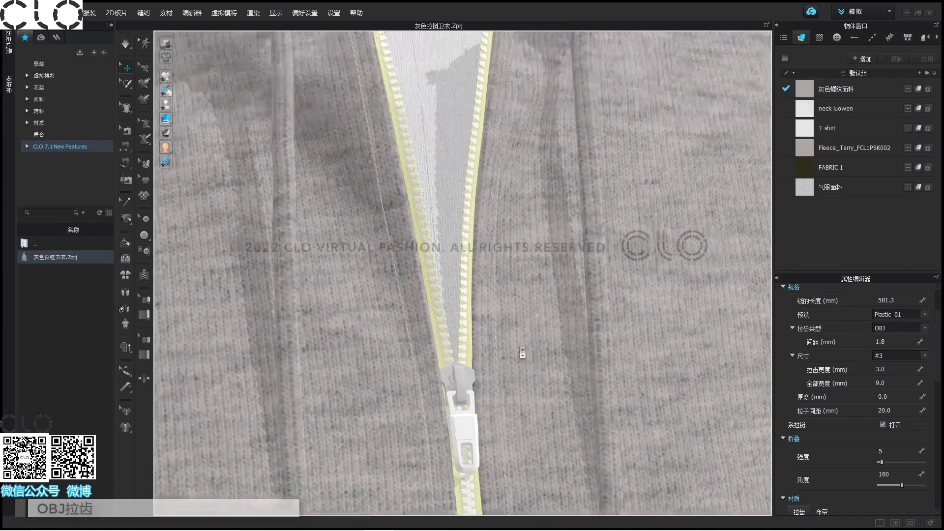
pyautogui.click(892, 314)
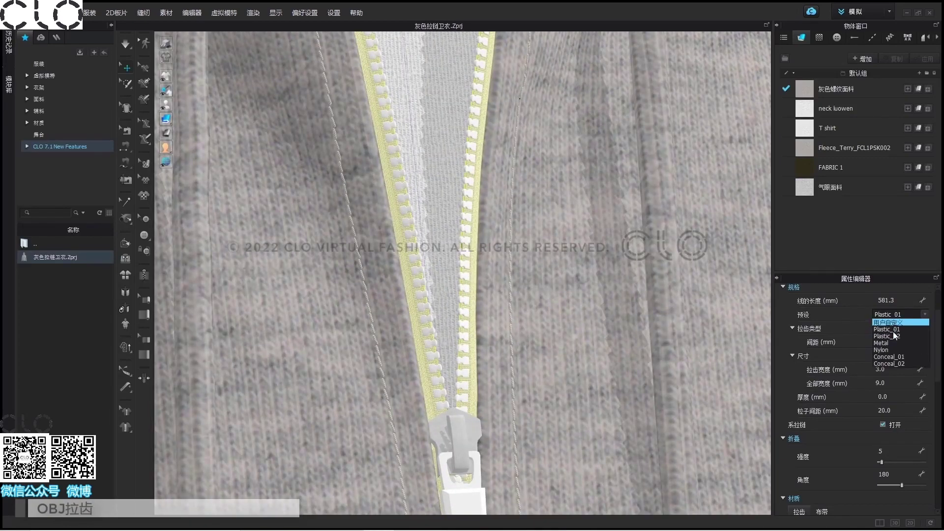
pyautogui.click(893, 336)
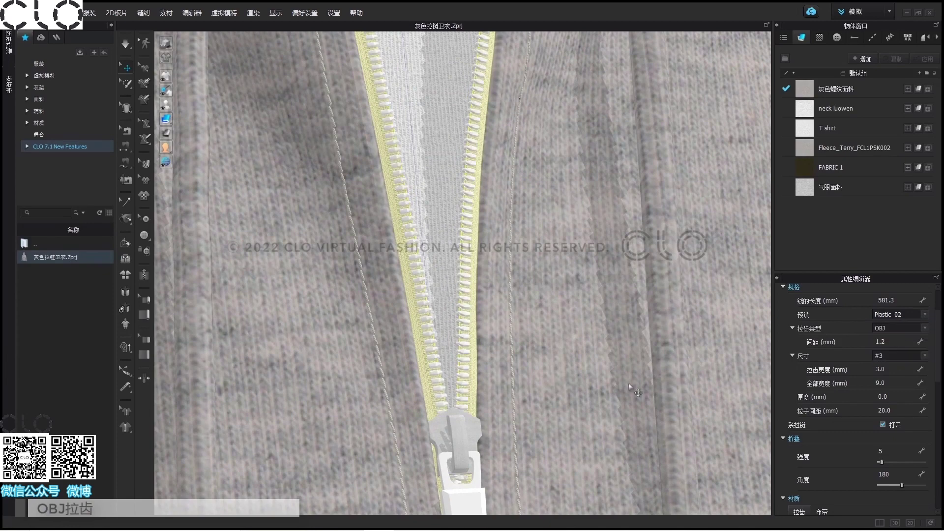
pyautogui.moveTo(451, 354); pyautogui.dragTo(470, 267, button='middle')
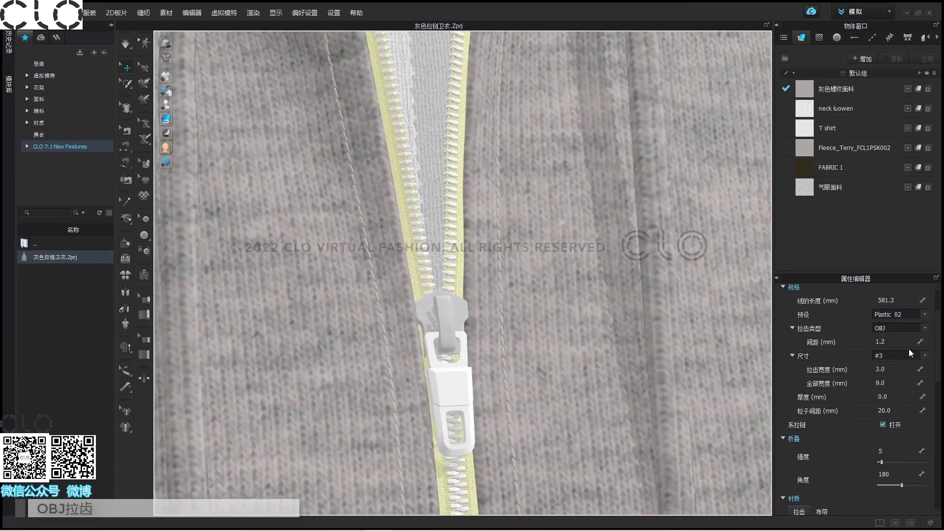
pyautogui.click(900, 315)
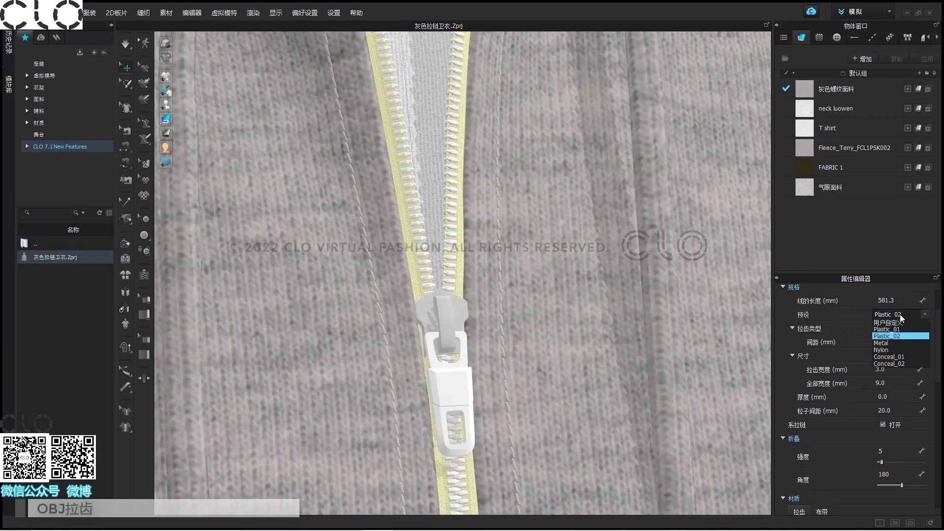
pyautogui.click(889, 350)
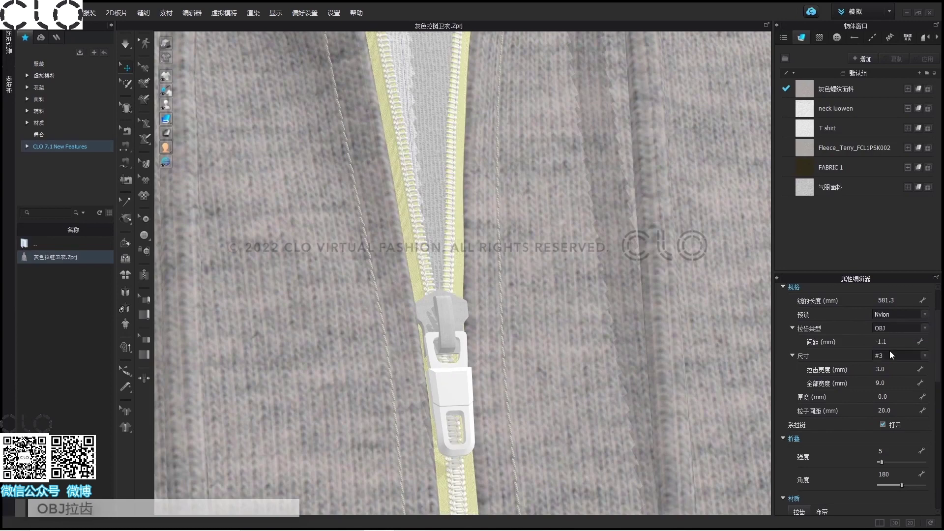
# - Apply the Metal preset to the zipper and give its teeth the metal (金属) material with the C5-Silver metal preset
pyautogui.click(902, 314)
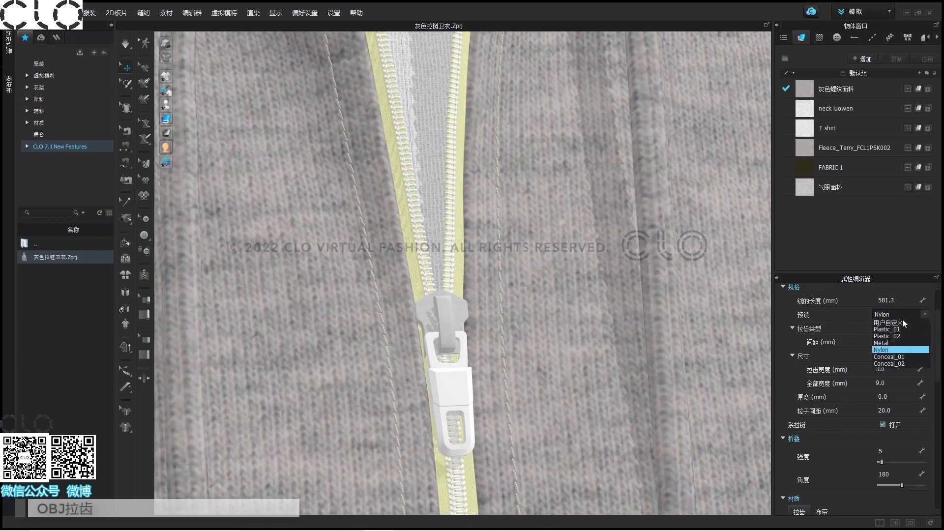
pyautogui.click(896, 343)
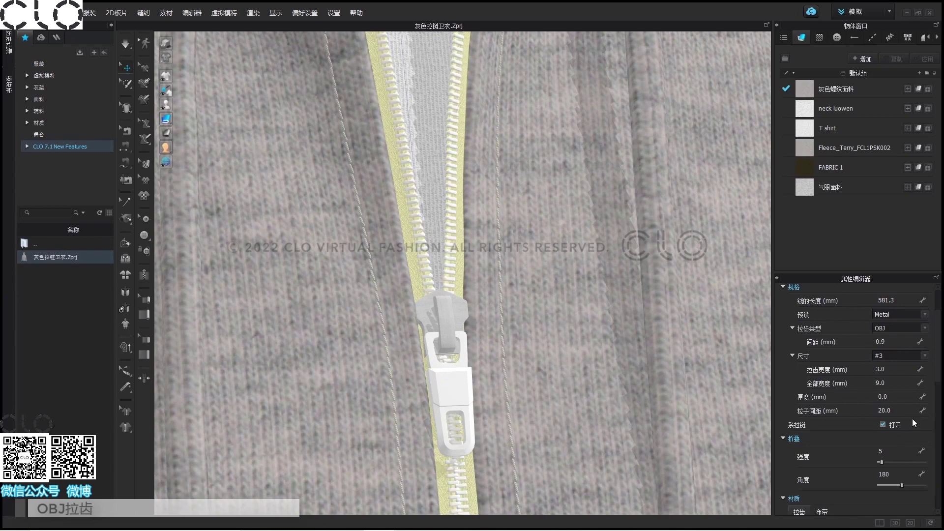
pyautogui.moveTo(938, 368); pyautogui.dragTo(940, 414)
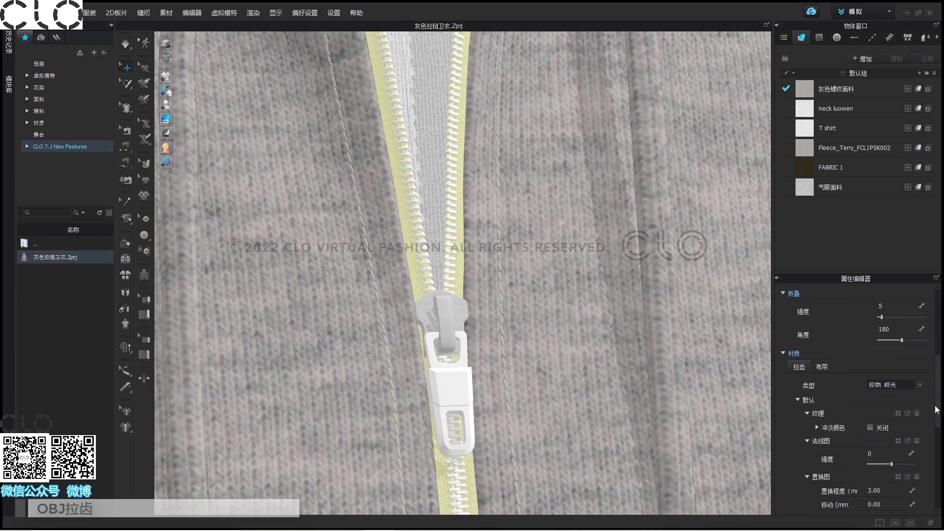
pyautogui.click(896, 383)
pyautogui.click(884, 466)
pyautogui.click(882, 399)
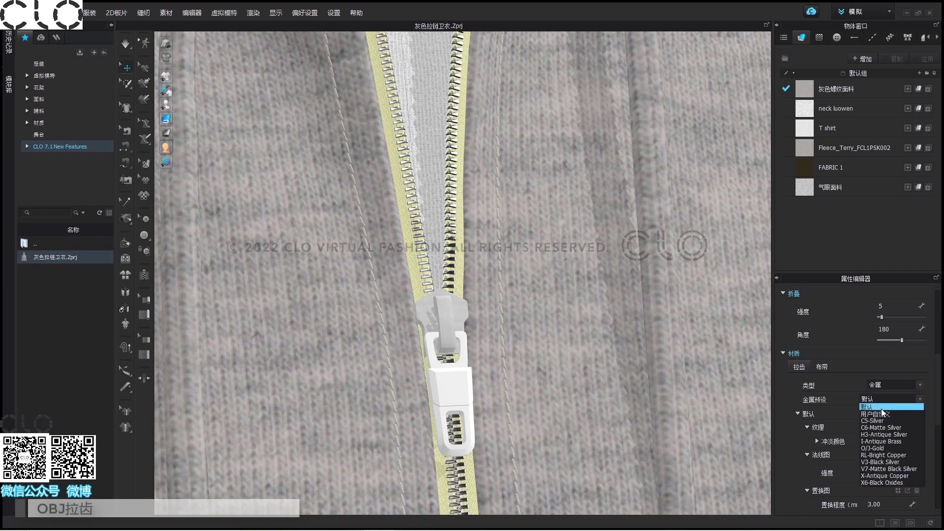
pyautogui.click(882, 420)
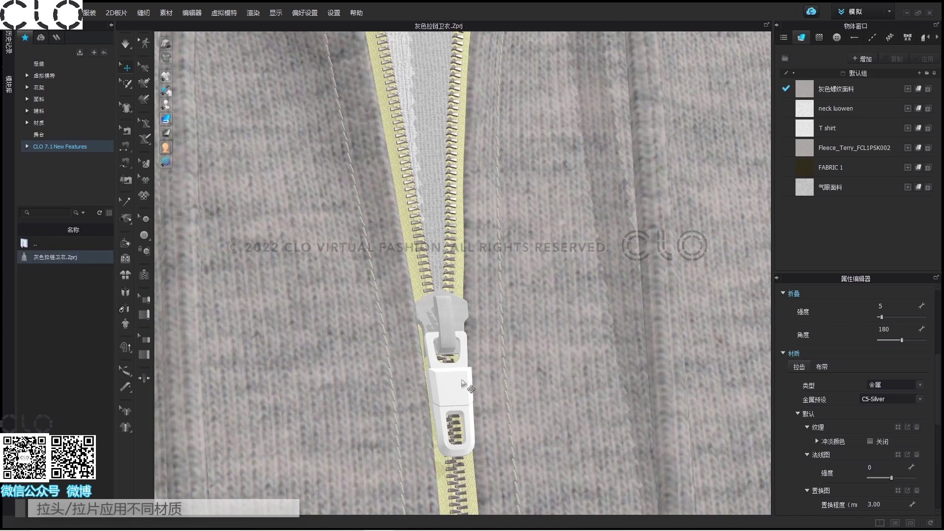
# - Select the lower part of the zipper's pull tab and set its material type to plastic (塑料)
pyautogui.scroll(-10, 464, 386)
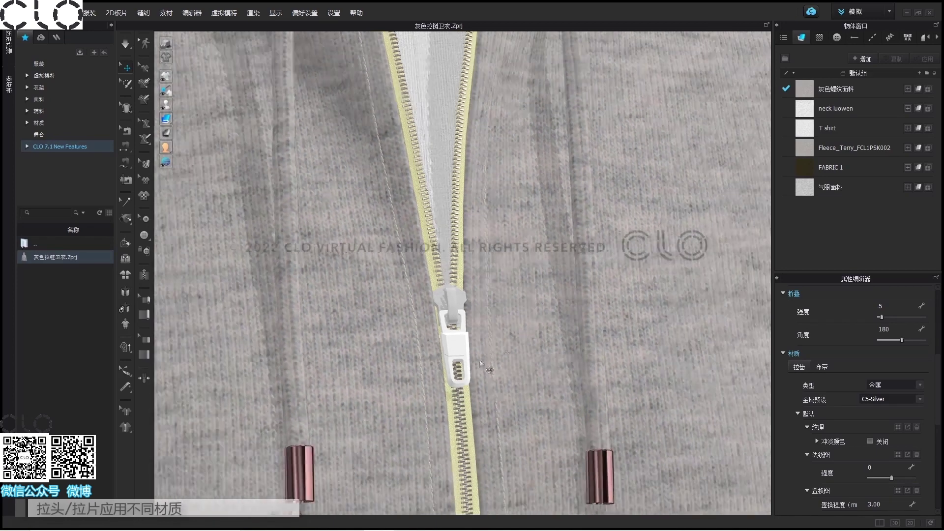
pyautogui.moveTo(519, 314); pyautogui.dragTo(517, 317, button='middle')
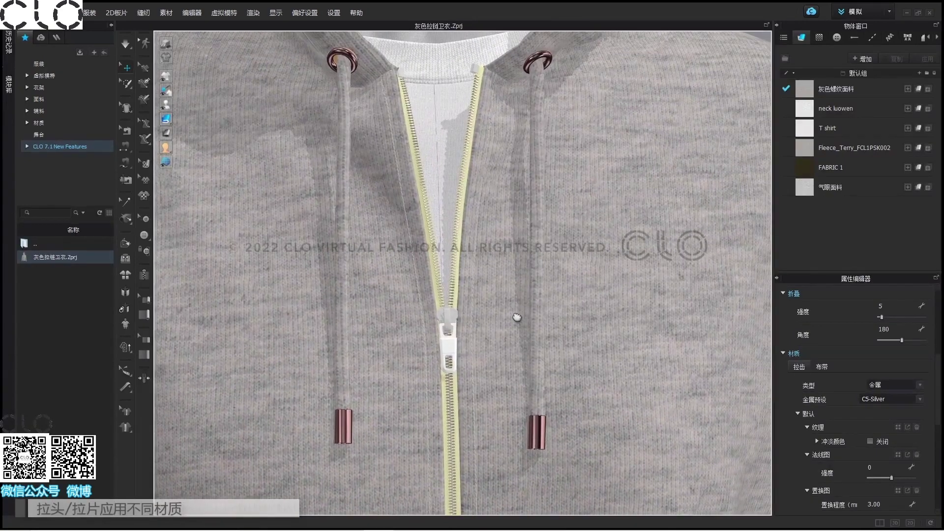
pyautogui.click(457, 353)
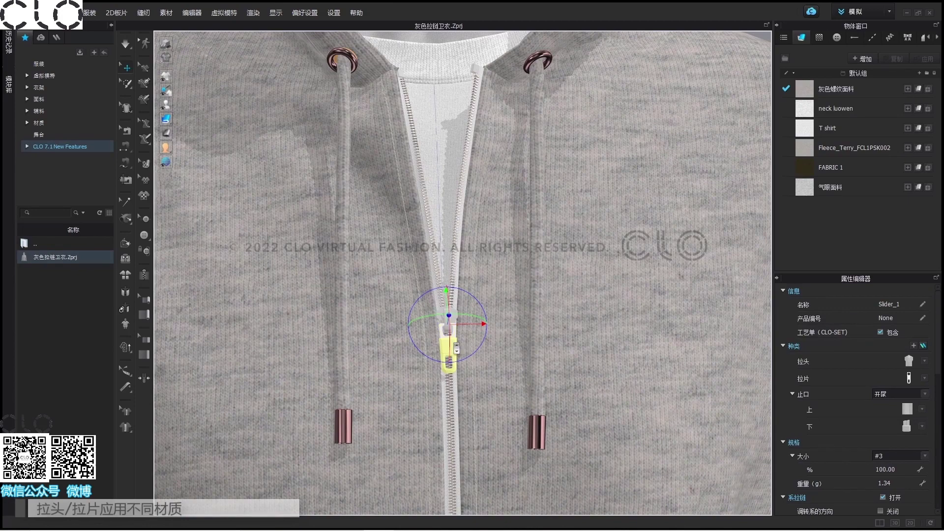
pyautogui.scroll(3, 463, 352)
pyautogui.scroll(-3, 463, 355)
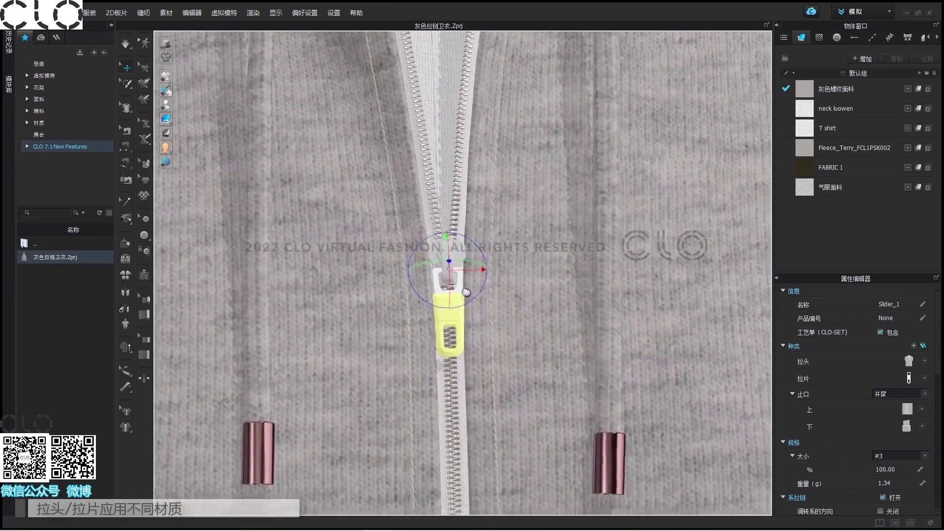
pyautogui.scroll(4, 448, 349)
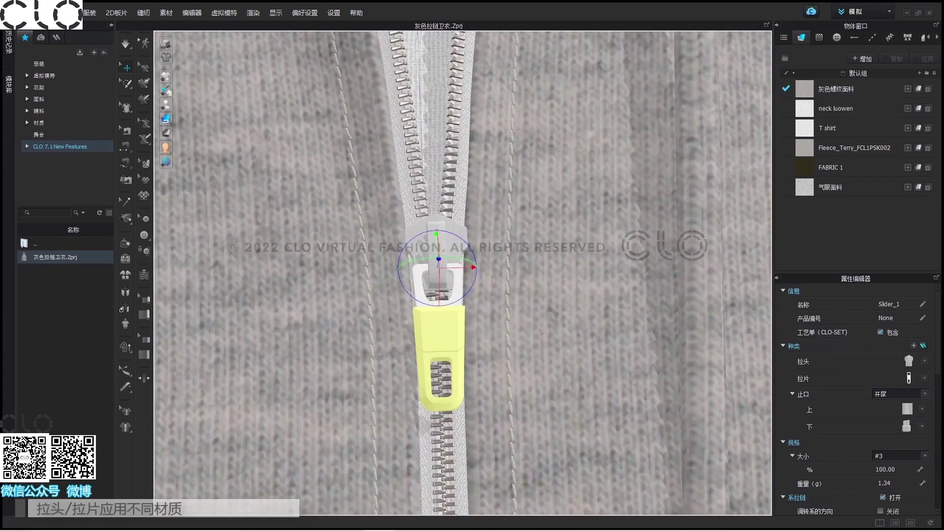
pyautogui.scroll(-4, 937, 388)
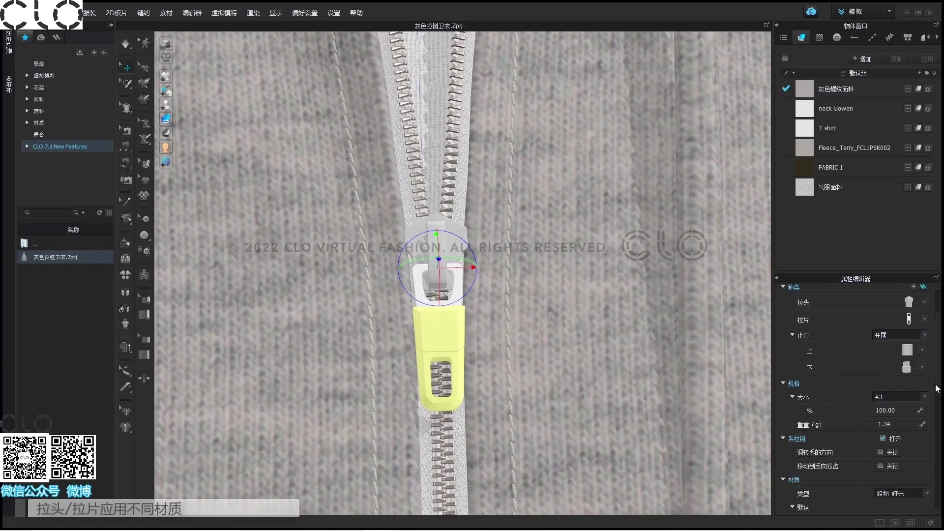
pyautogui.click(896, 435)
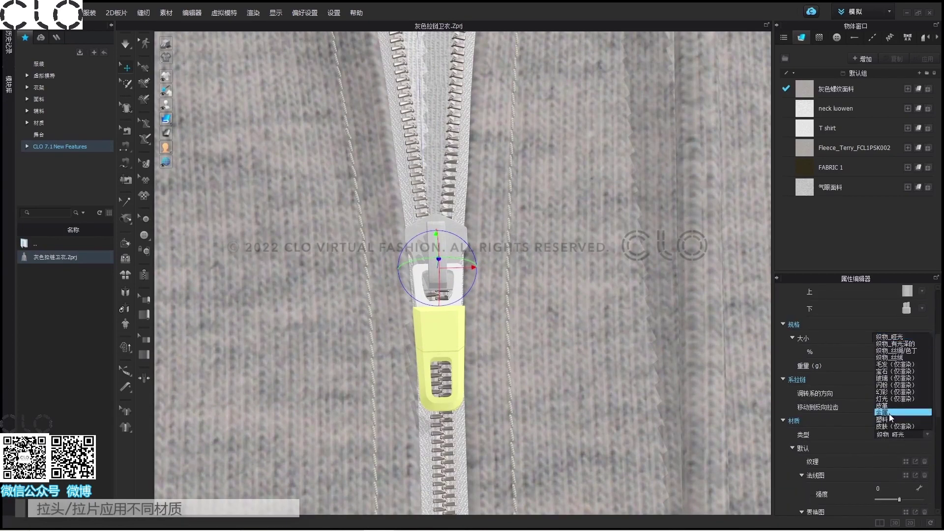
pyautogui.click(889, 419)
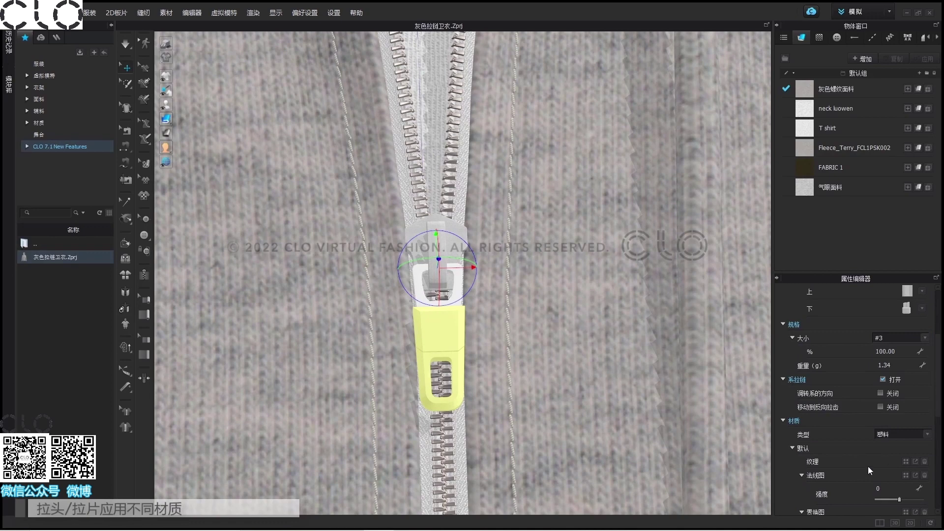
# - Set the colour of the pull tab's lower part to Black
pyautogui.scroll(-3, 882, 458)
pyautogui.click(925, 477)
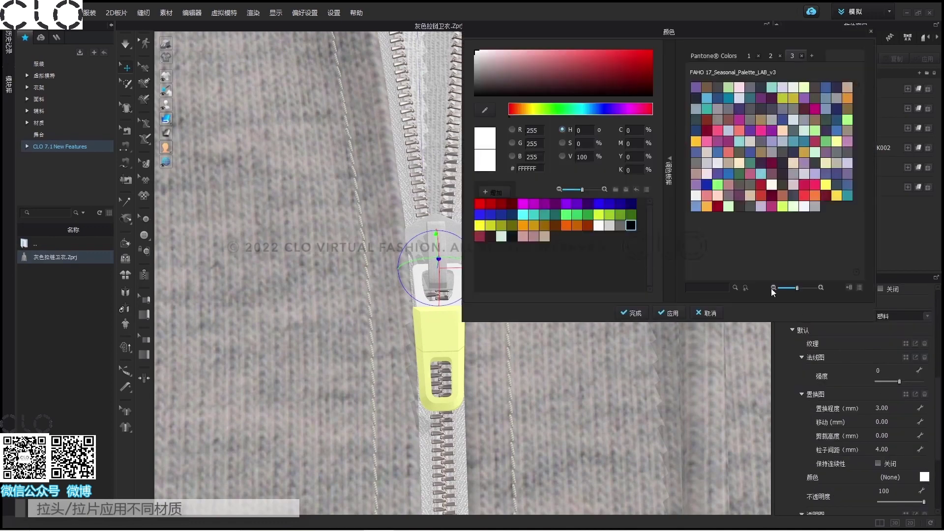
pyautogui.click(631, 225)
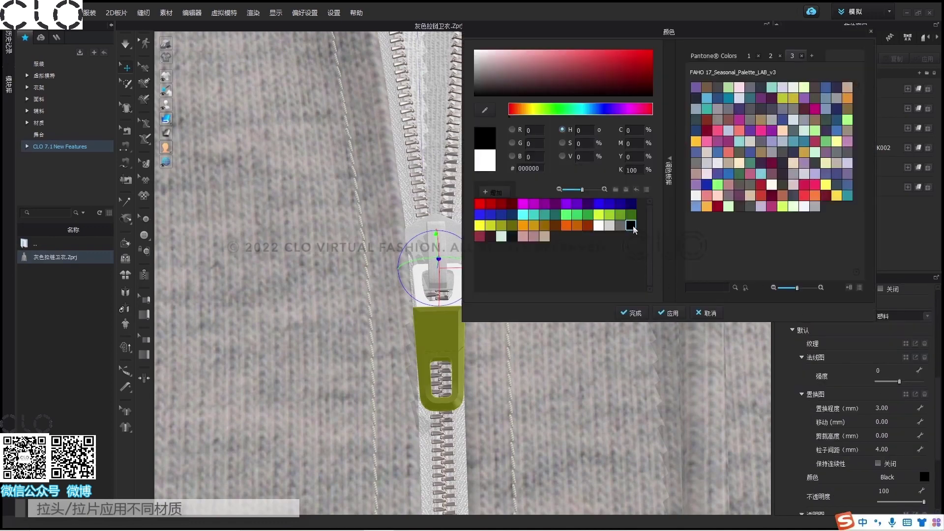
pyautogui.click(634, 313)
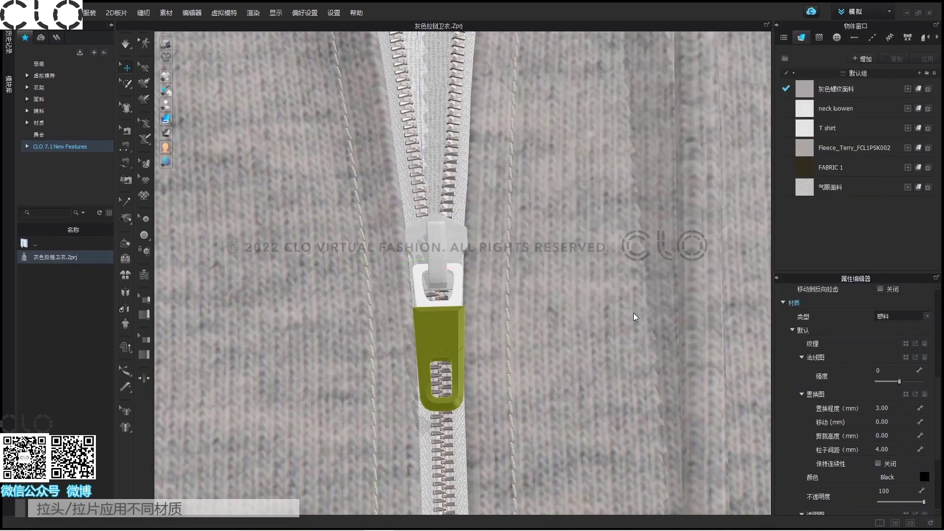
# - Set the material type of the pull tab's upper part to metal (金属) and check the slider from several angles
pyautogui.click(464, 279)
pyautogui.click(465, 280)
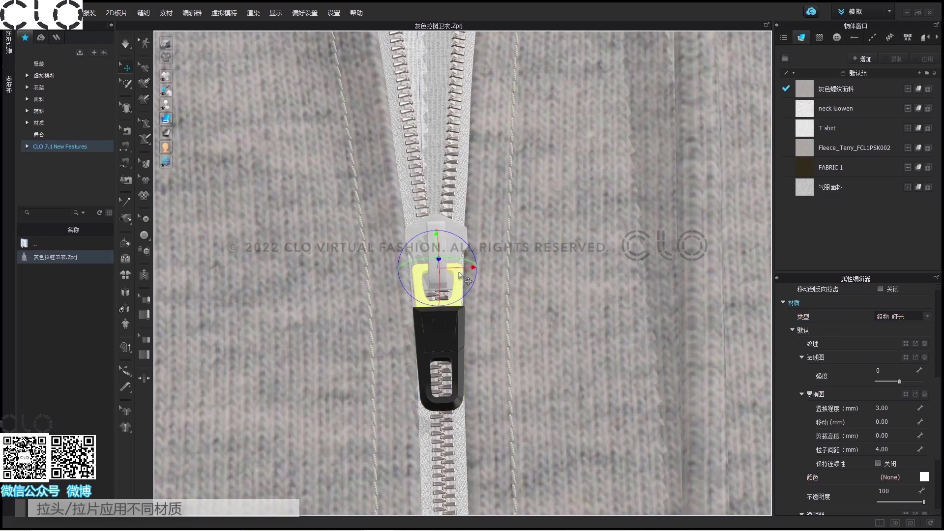
pyautogui.click(892, 317)
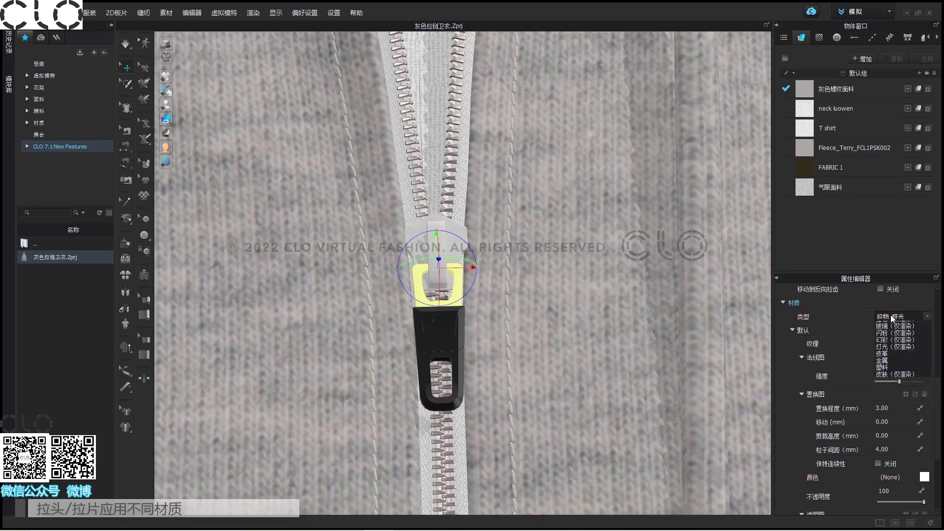
pyautogui.click(888, 400)
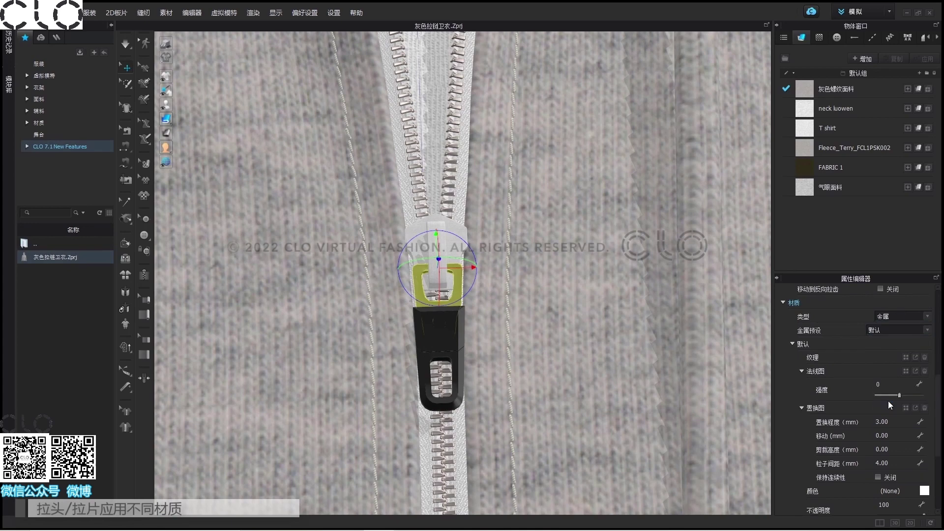
pyautogui.moveTo(523, 292); pyautogui.dragTo(576, 298, button='right')
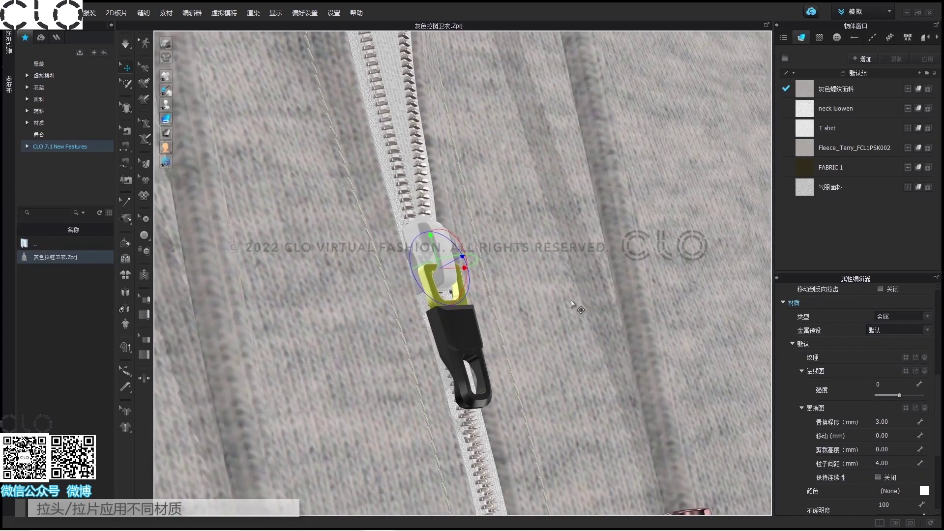
pyautogui.click(571, 301)
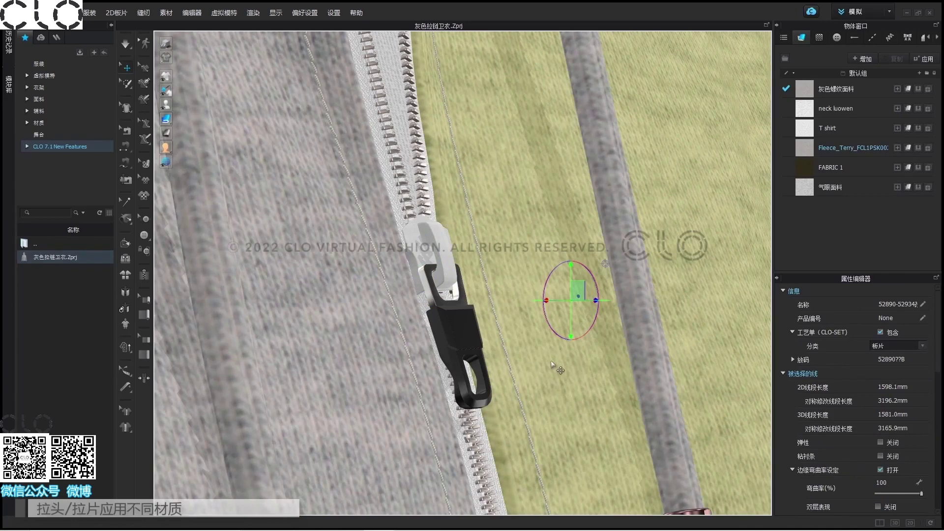
pyautogui.moveTo(552, 363); pyautogui.dragTo(502, 369, button='right')
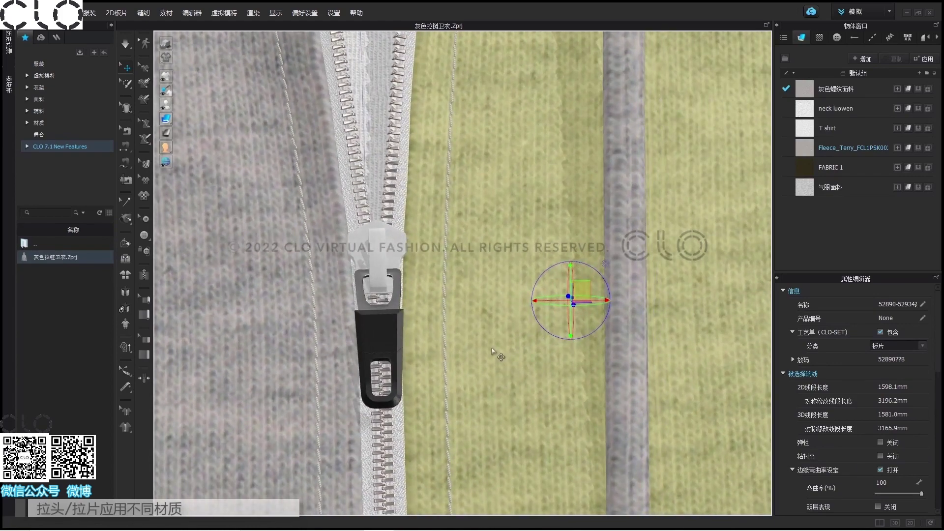
pyautogui.moveTo(461, 338); pyautogui.dragTo(532, 327, button='middle')
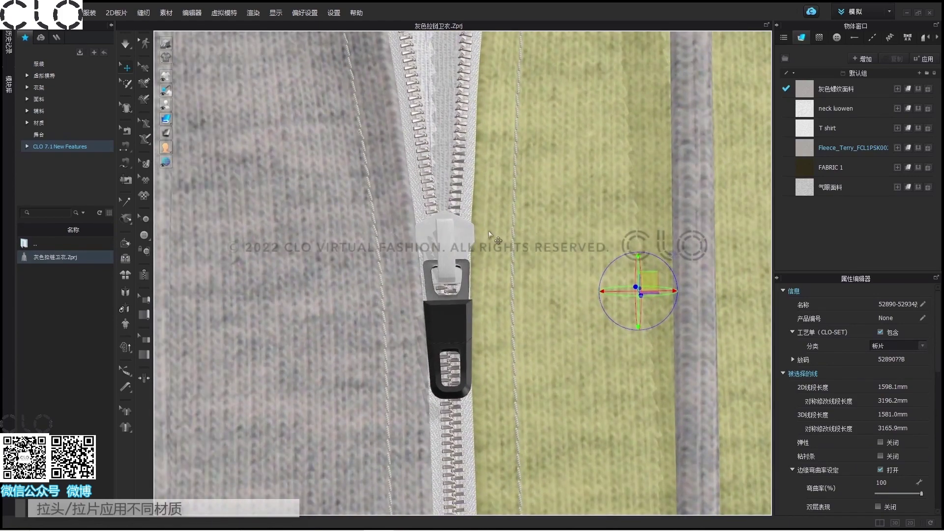
pyautogui.moveTo(541, 314); pyautogui.dragTo(508, 322, button='right')
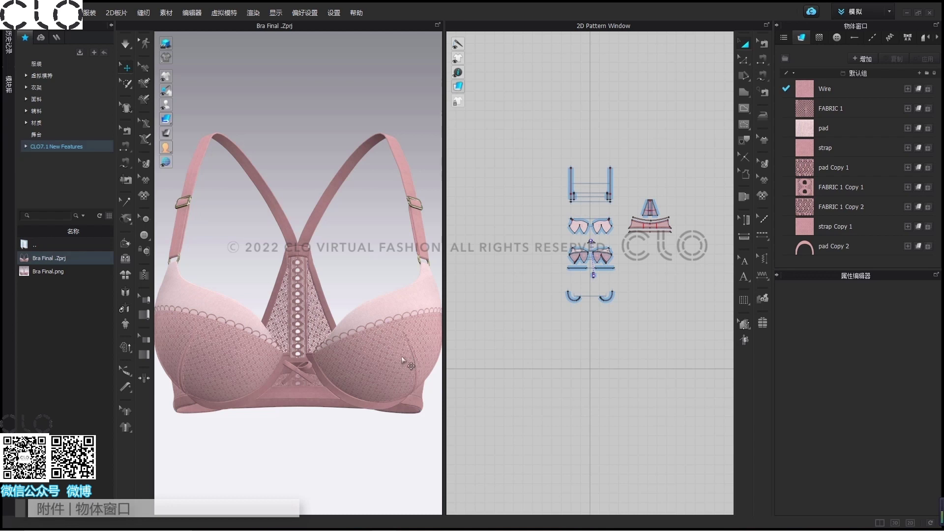
# - Display the bra's trim list, and expand the Material and Trim groups in the scene hierarchy
pyautogui.click(907, 37)
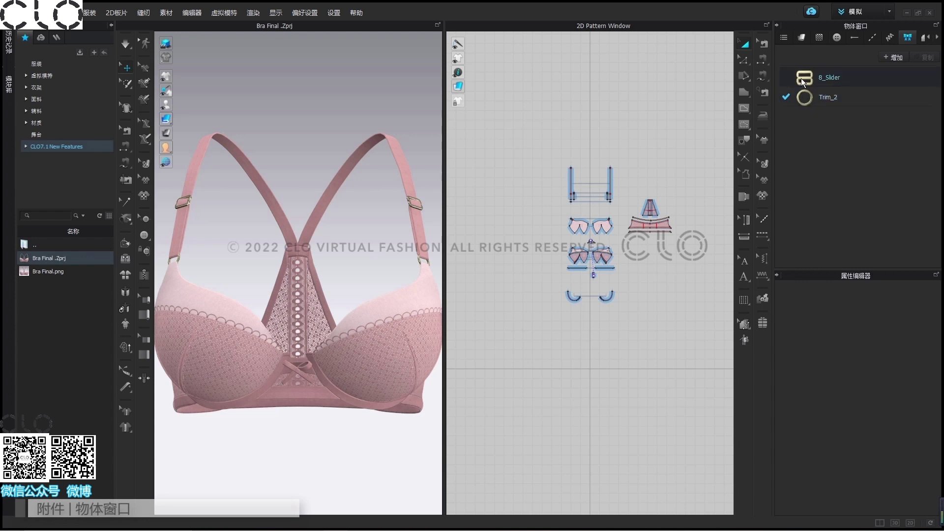
pyautogui.click(785, 37)
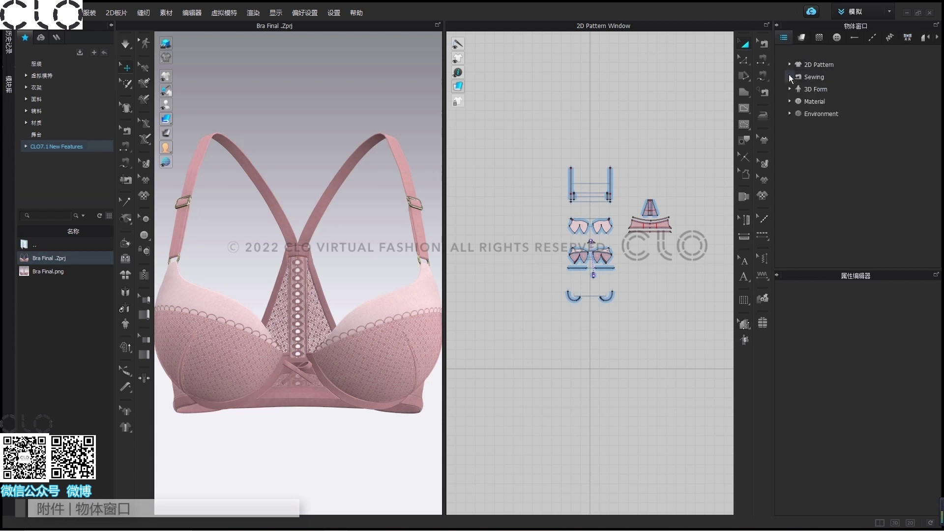
pyautogui.click(789, 102)
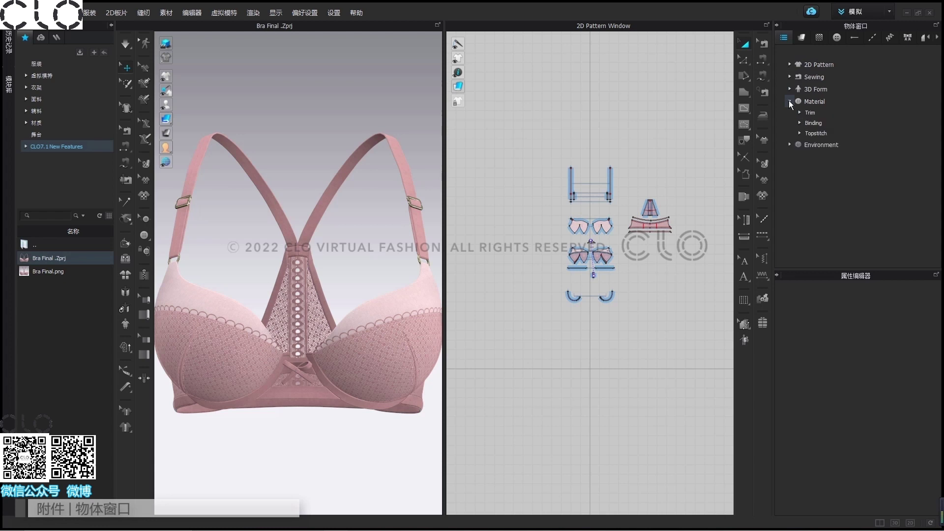
pyautogui.click(800, 112)
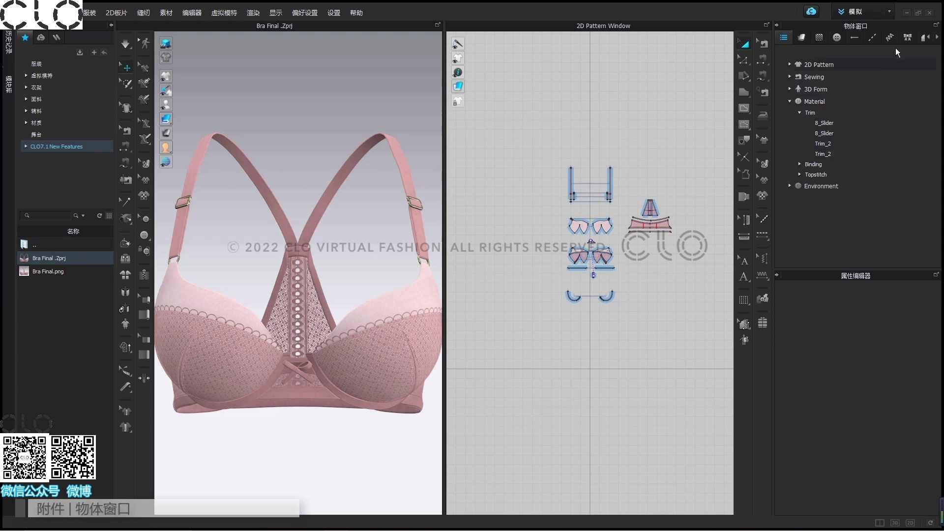
# - Select the 8_Slider trim, expand its structure (结构) details, and open the composition (成分) and structure values
pyautogui.click(906, 39)
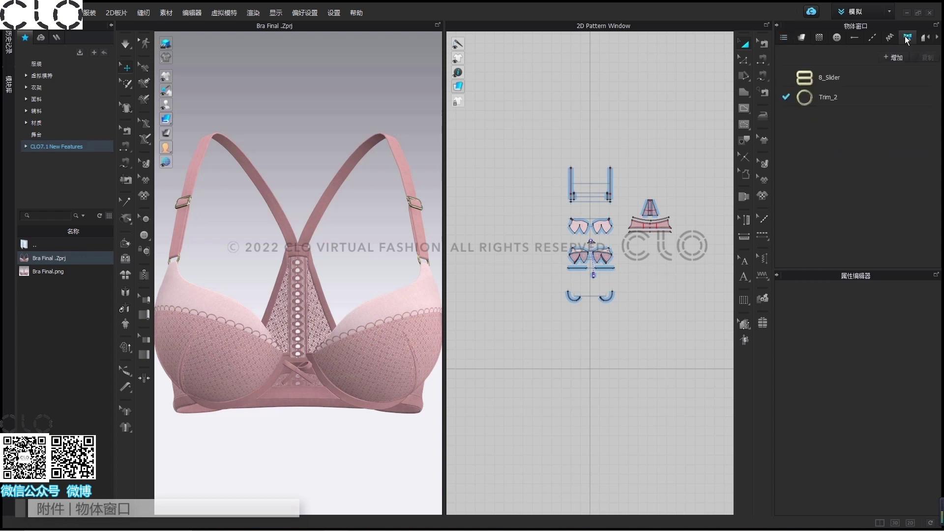
pyautogui.click(808, 76)
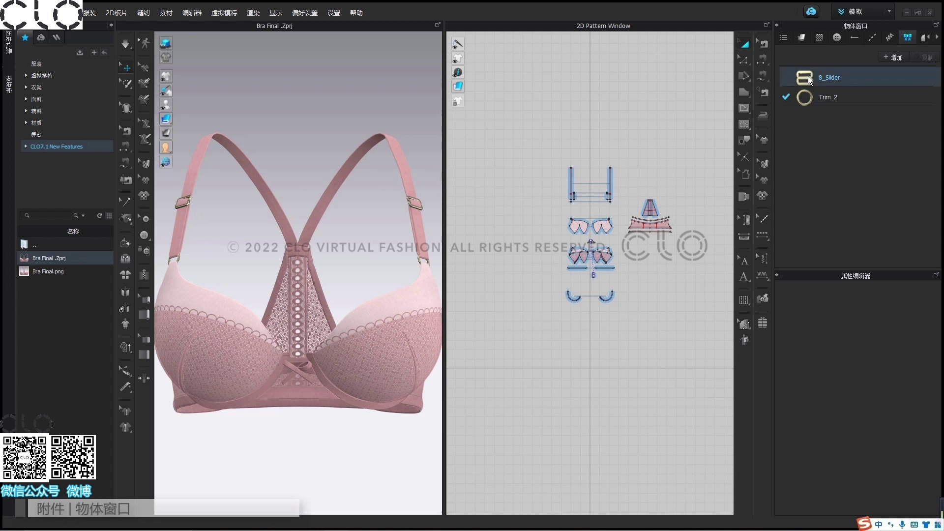
pyautogui.doubleClick(807, 76)
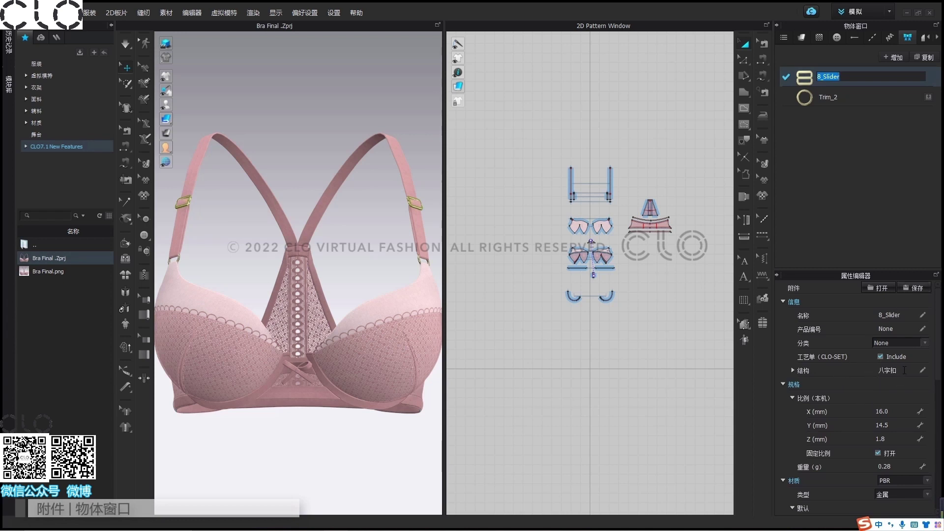
pyautogui.click(792, 371)
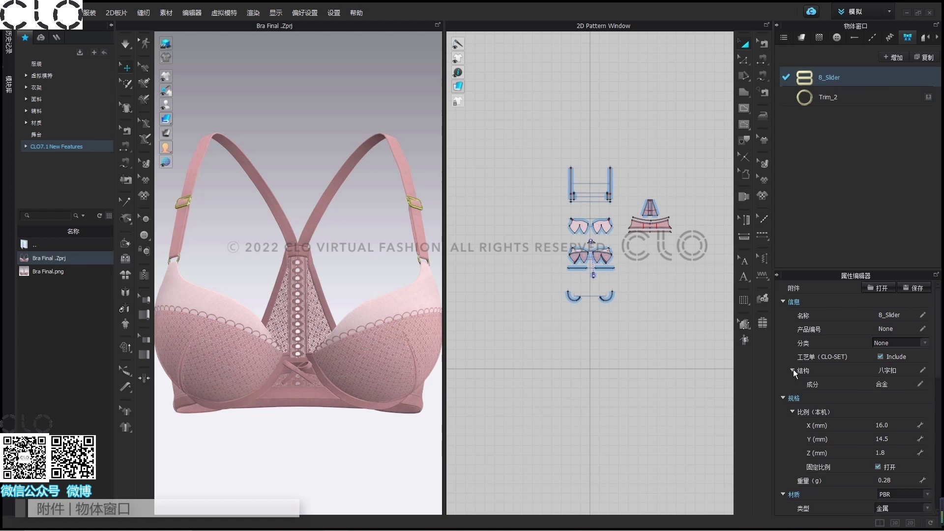
pyautogui.doubleClick(898, 385)
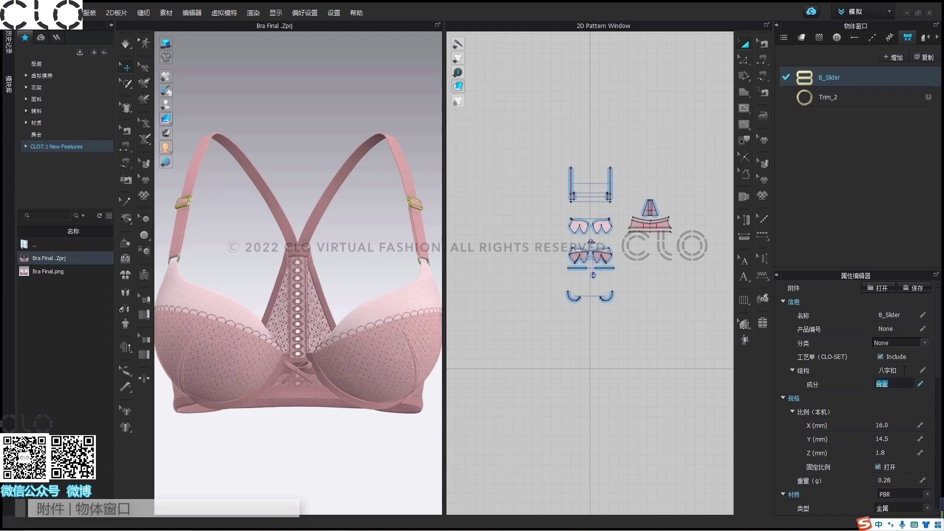
pyautogui.doubleClick(905, 371)
pyautogui.click(872, 394)
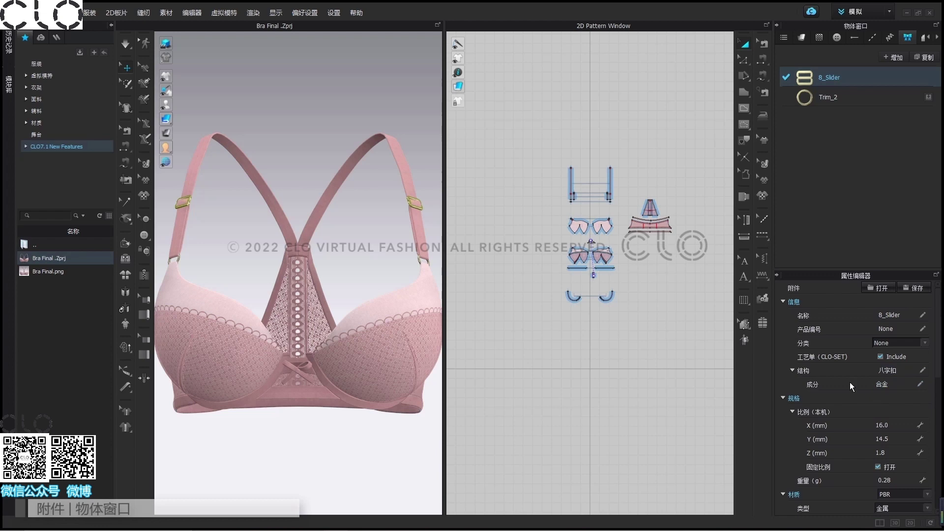
# - Open the bill of materials editor (物料清单) and examine the fabric, topstitch and trim entries
pyautogui.click(193, 14)
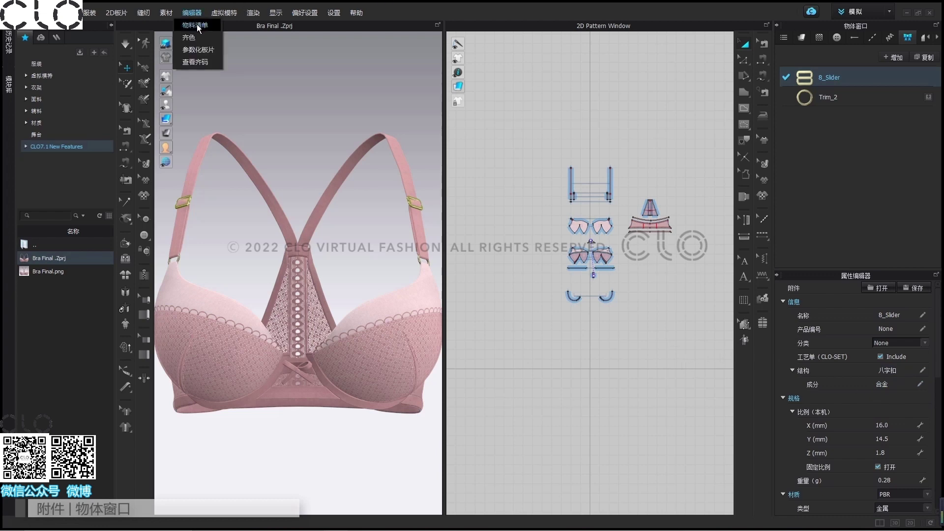
pyautogui.click(196, 24)
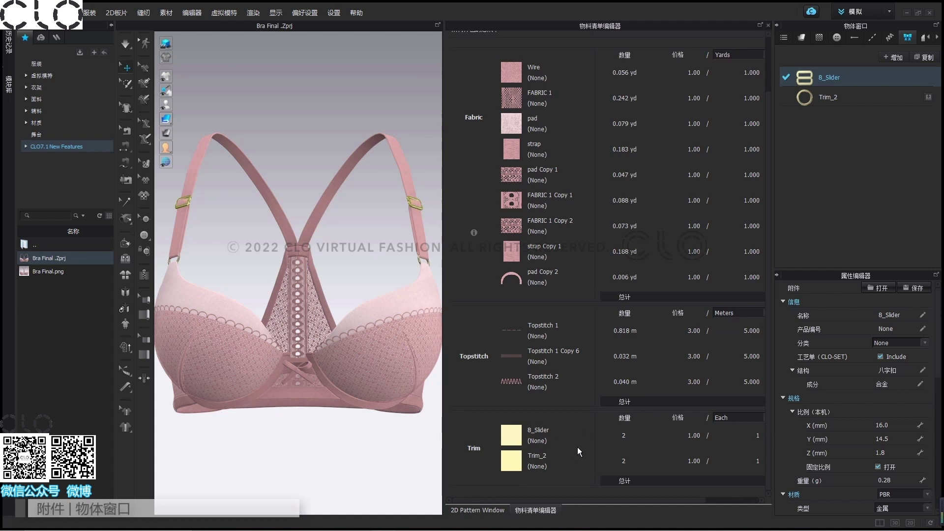
pyautogui.moveTo(585, 500); pyautogui.dragTo(625, 498)
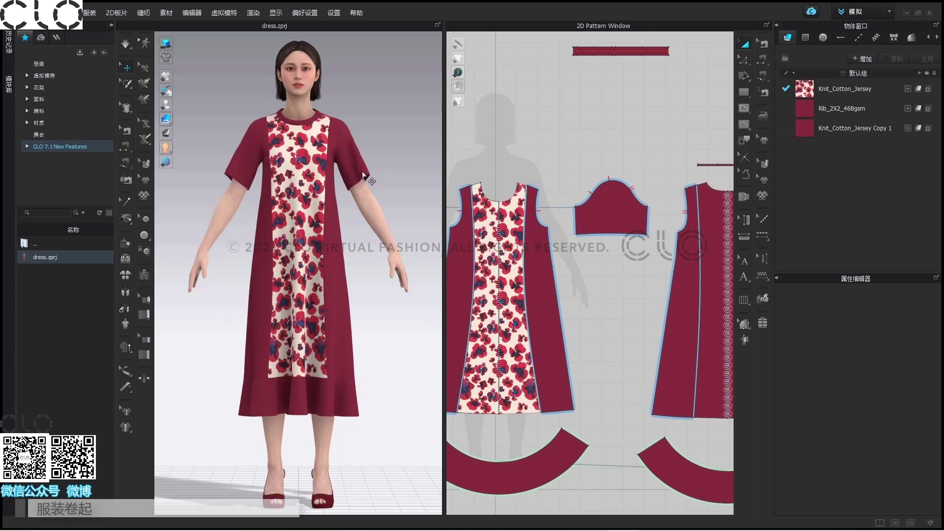
# - Roll up (卷起) the sleeve pattern's hem edge with an increased roll count and a distance of 35 mm
pyautogui.click(612, 209)
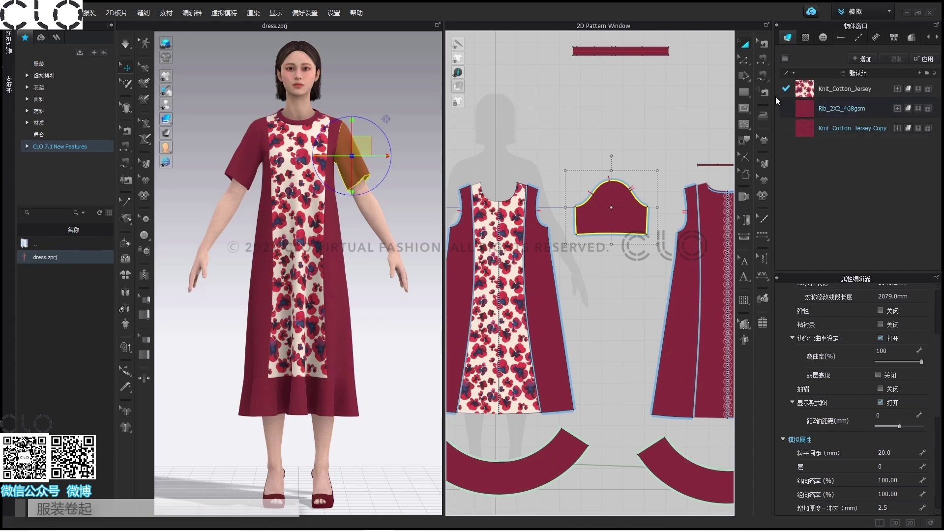
pyautogui.click(745, 60)
pyautogui.click(649, 221)
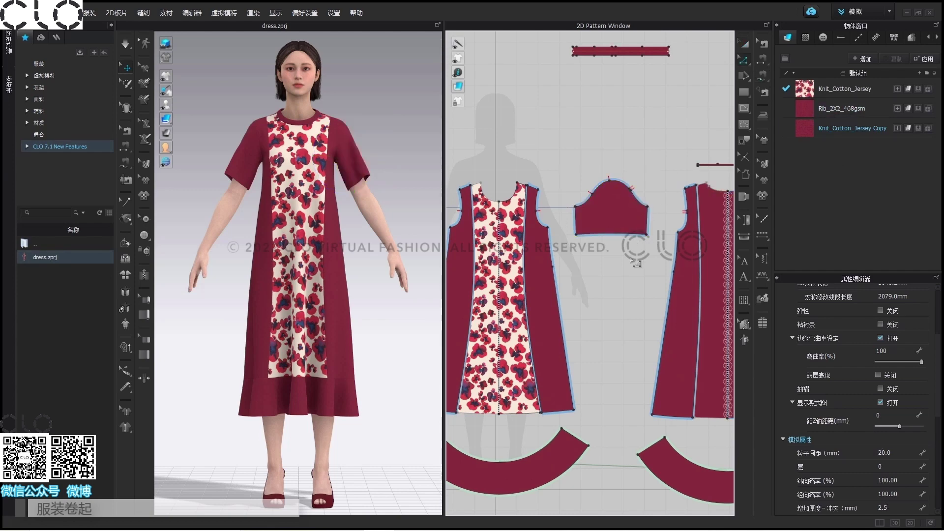
pyautogui.scroll(4, 623, 236)
pyautogui.click(606, 220)
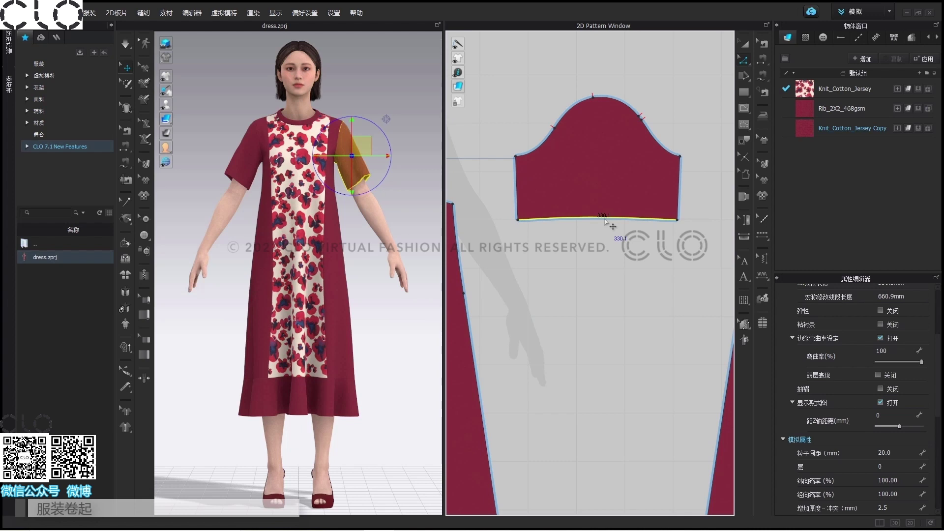
pyautogui.rightClick(606, 222)
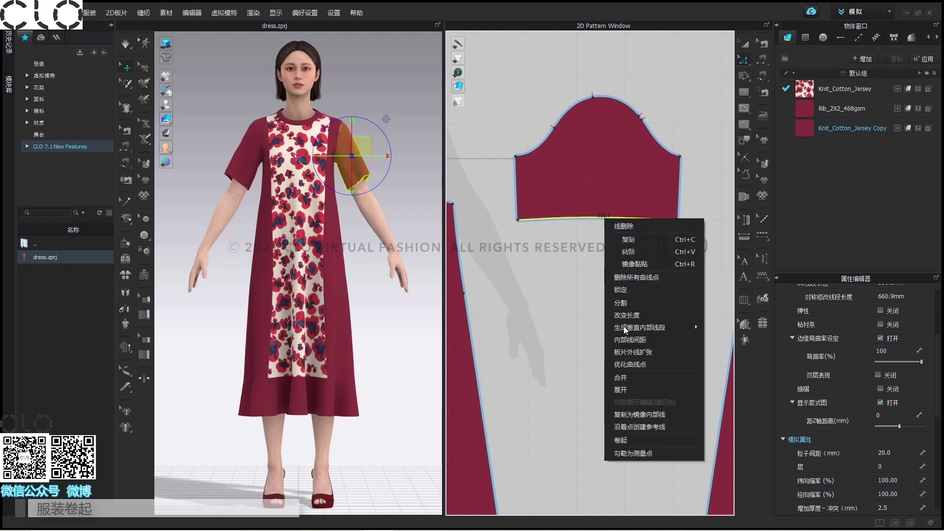
pyautogui.click(621, 441)
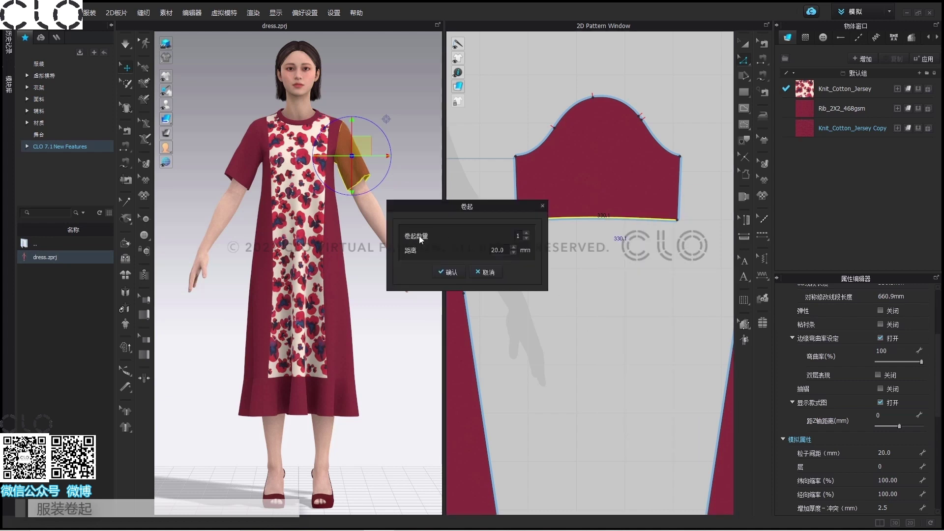
pyautogui.click(526, 233)
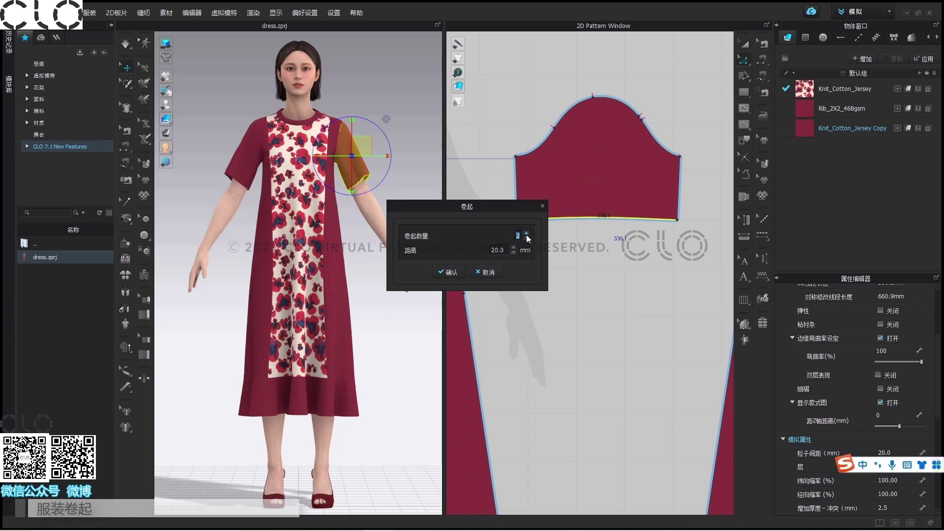
pyautogui.click(527, 234)
pyautogui.doubleClick(503, 252)
pyautogui.write('35')
pyautogui.click(449, 272)
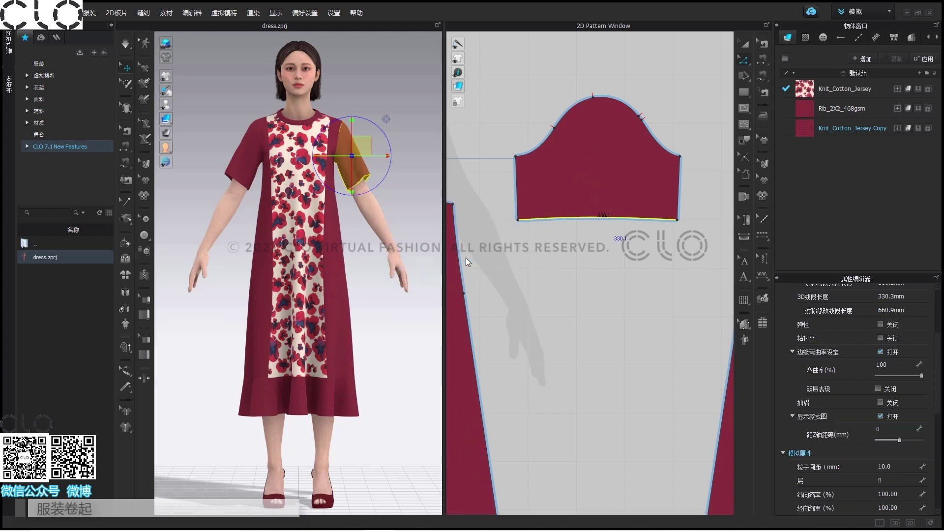
# - Inspect the rolled-up sleeve on the avatar, check its pattern's properties, and simulate the garment
pyautogui.scroll(6, 373, 148)
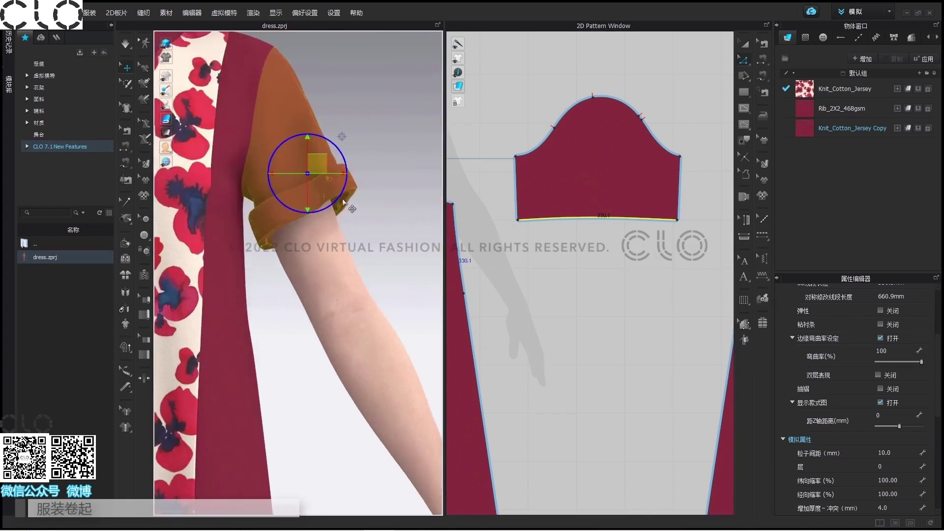
pyautogui.click(385, 131)
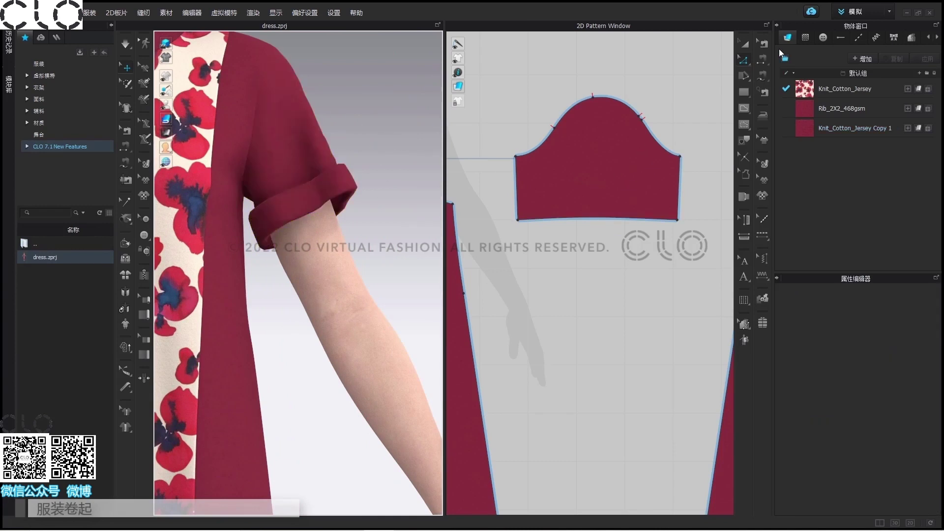
pyautogui.click(745, 44)
pyautogui.click(598, 187)
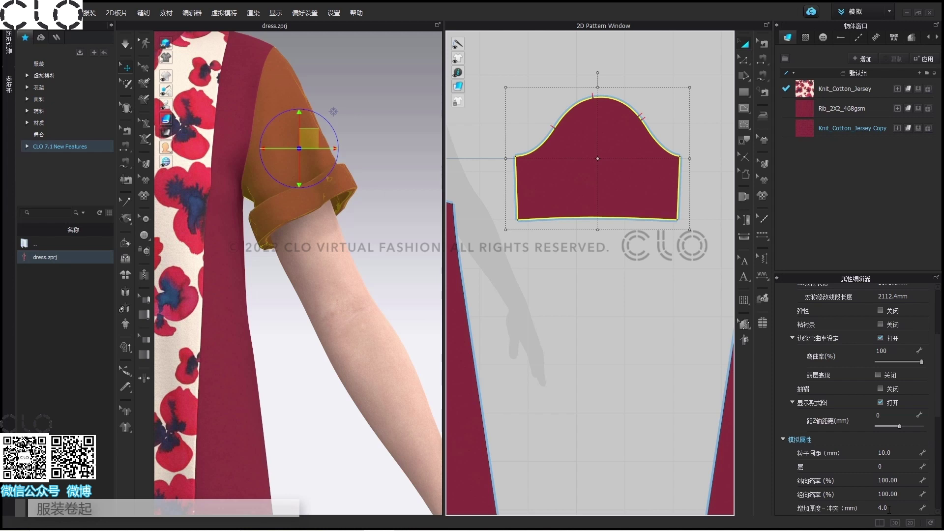
pyautogui.click(381, 123)
pyautogui.press('space')
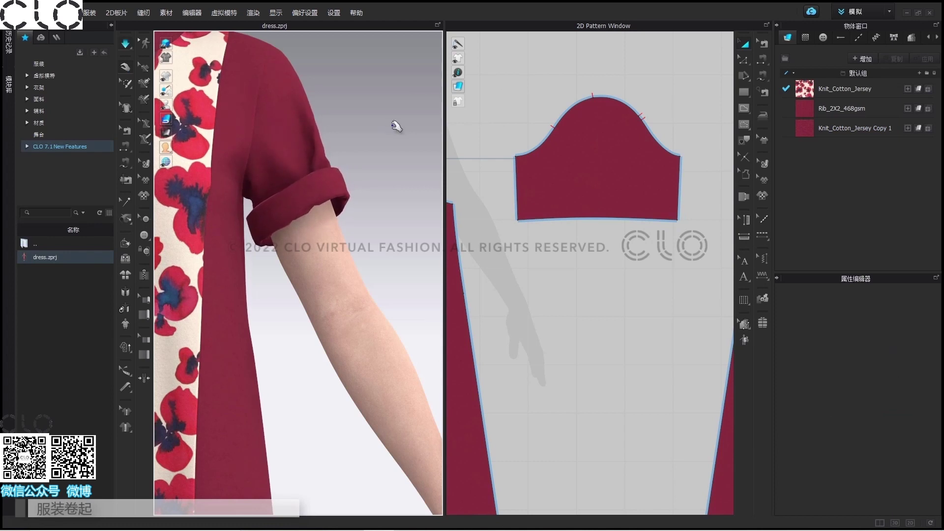
# - Set the sleeve pattern's particle distance (粒子间距) to 5 mm and its additional collision thickness (增加厚度-冲突) to 2.5 mm
pyautogui.click(615, 187)
pyautogui.click(902, 452)
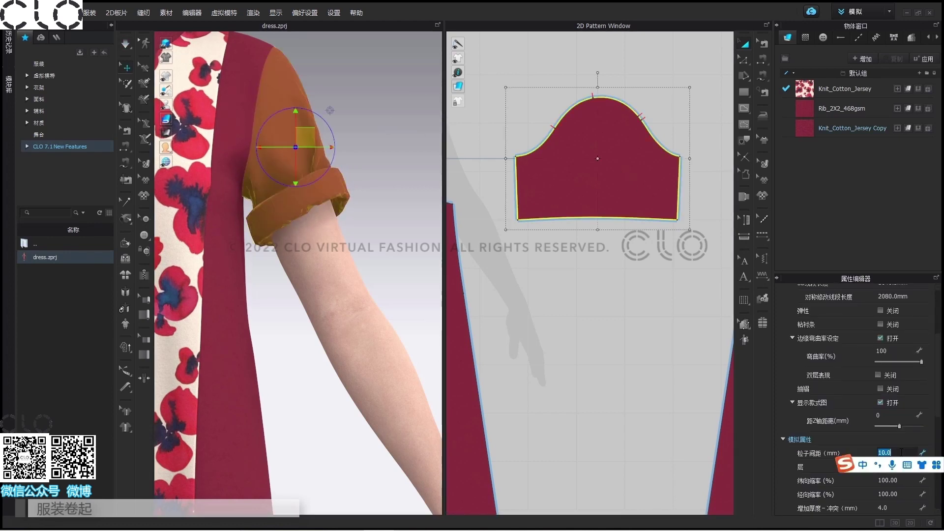
pyautogui.write('5')
pyautogui.press('Return')
pyautogui.click(899, 506)
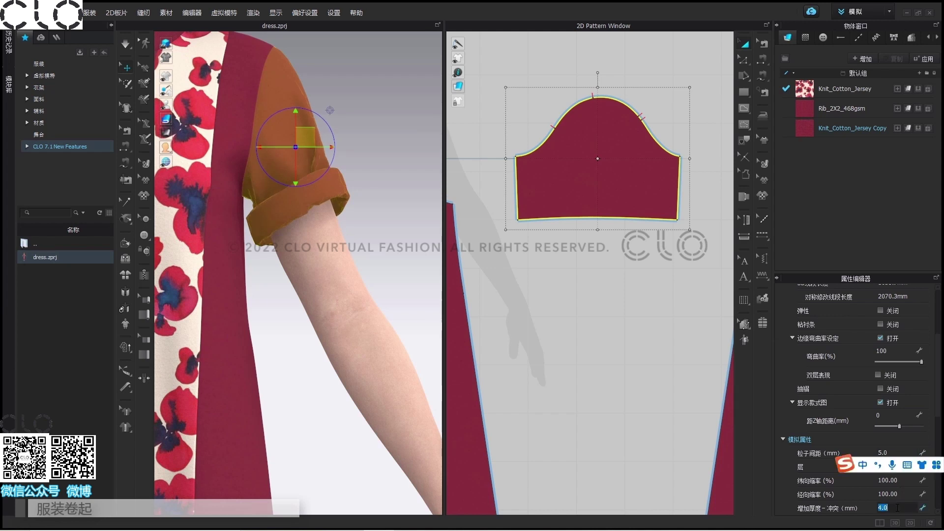
pyautogui.write('2.5')
pyautogui.press('Return')
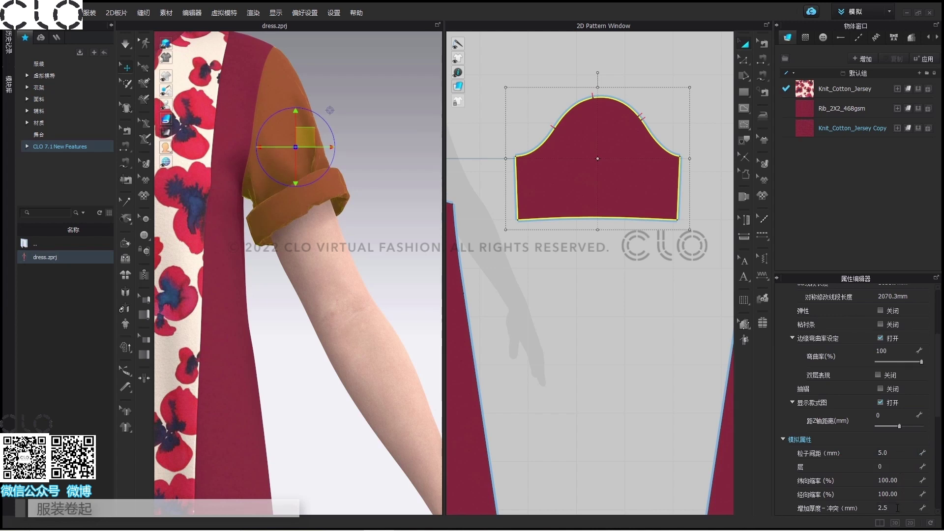
# - Simulate the garment to settle the rolled-up sleeve, and delete the sleeve pattern on the opposite side
pyautogui.press('space')
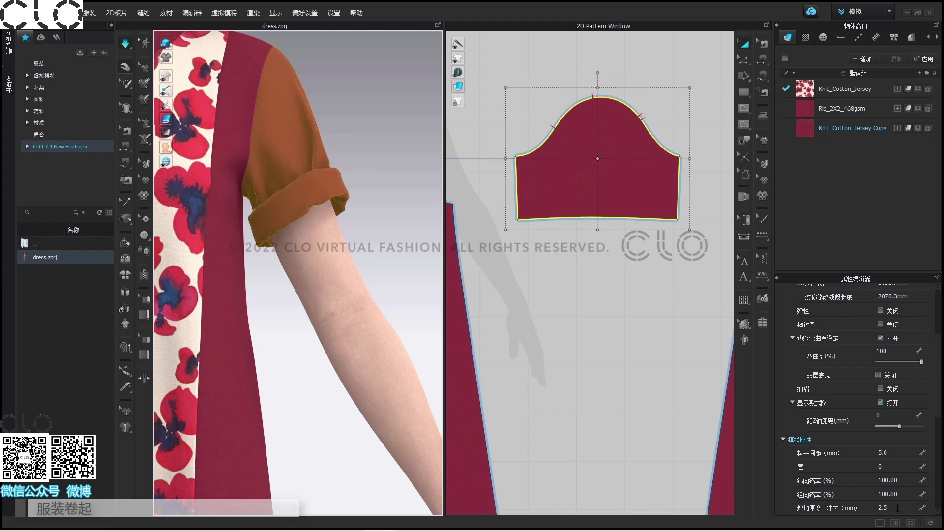
pyautogui.press('space')
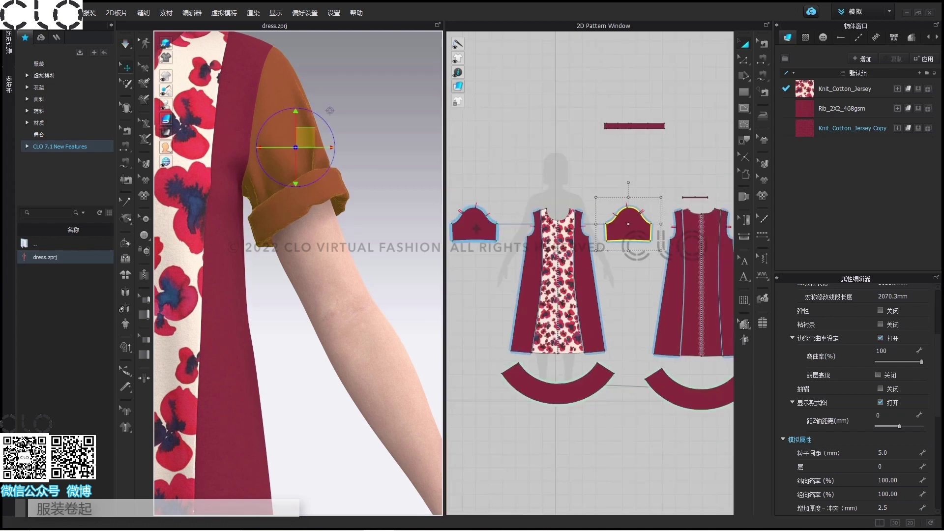
pyautogui.click(475, 226)
pyautogui.press('Delete')
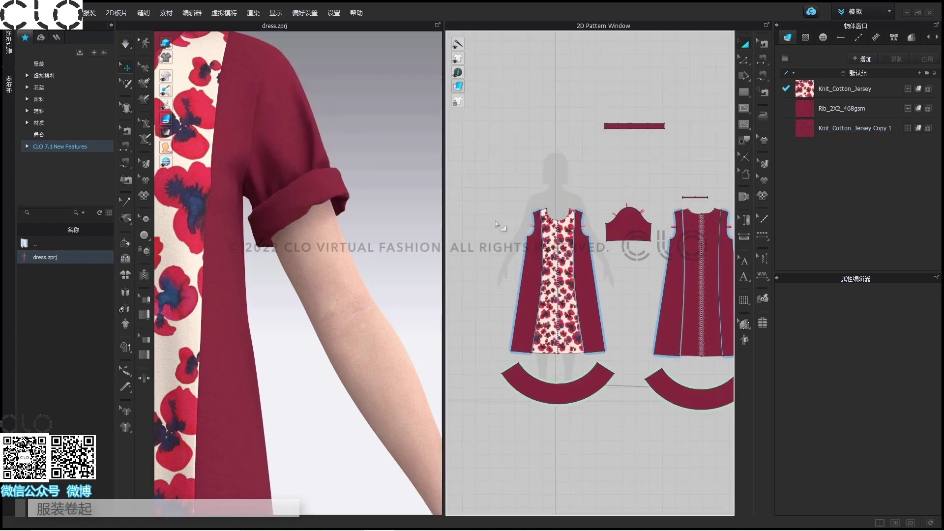
# - Create a symmetric copy of the rolled-up sleeve pattern, place it on the other side of the front pattern, and simulate the garment
pyautogui.press('2')
pyautogui.click(629, 224)
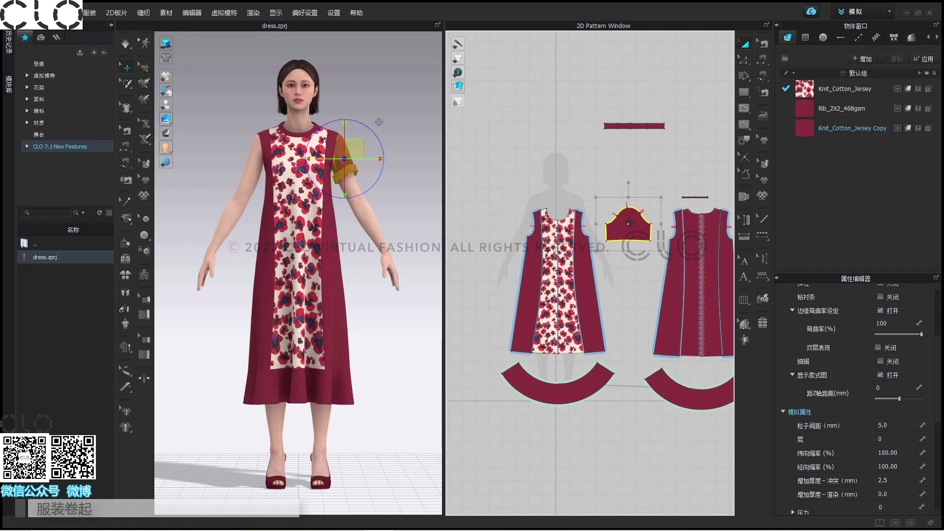
pyautogui.rightClick(628, 224)
pyautogui.click(686, 136)
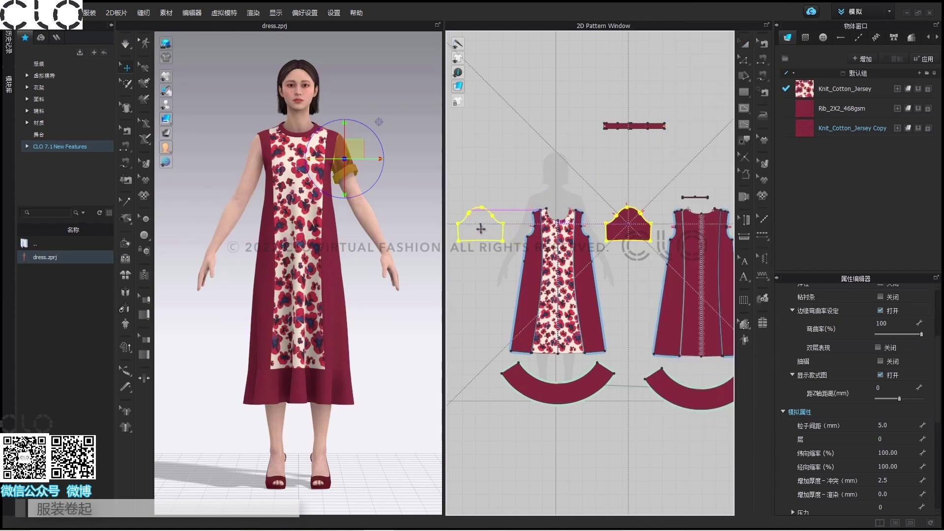
pyautogui.click(482, 229)
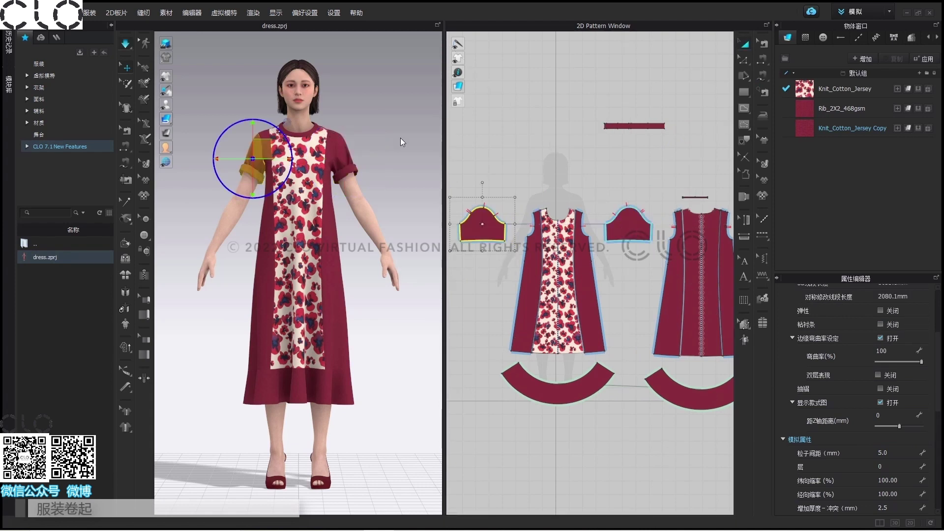
pyautogui.press('space')
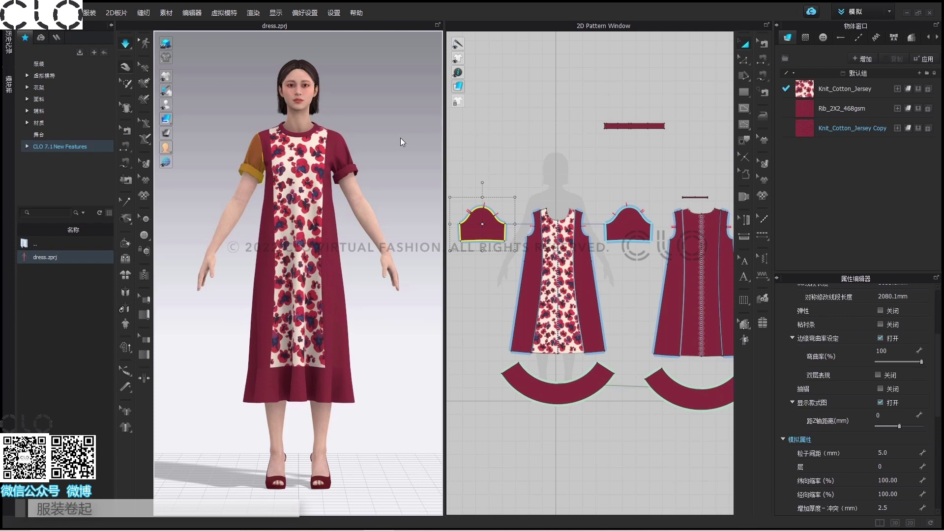
pyautogui.press('space')
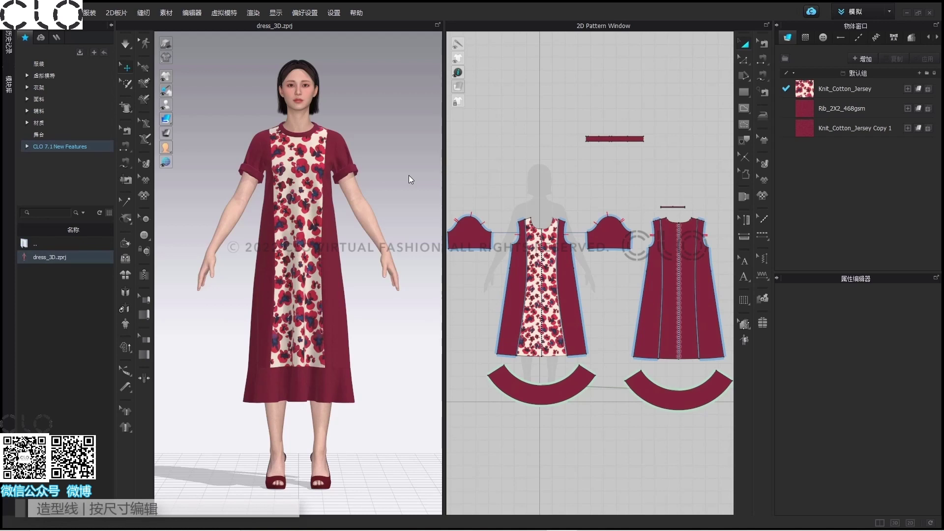
# - With Edit Style Line (编辑造型线), move the shoulder end of the front panel's seam line 15 mm along the shoulder toward the armhole
pyautogui.click(124, 108)
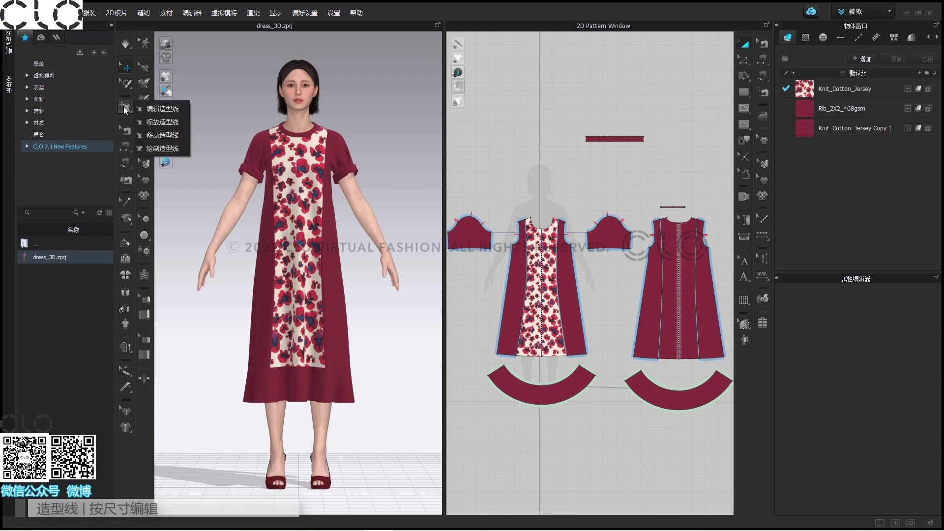
pyautogui.click(160, 110)
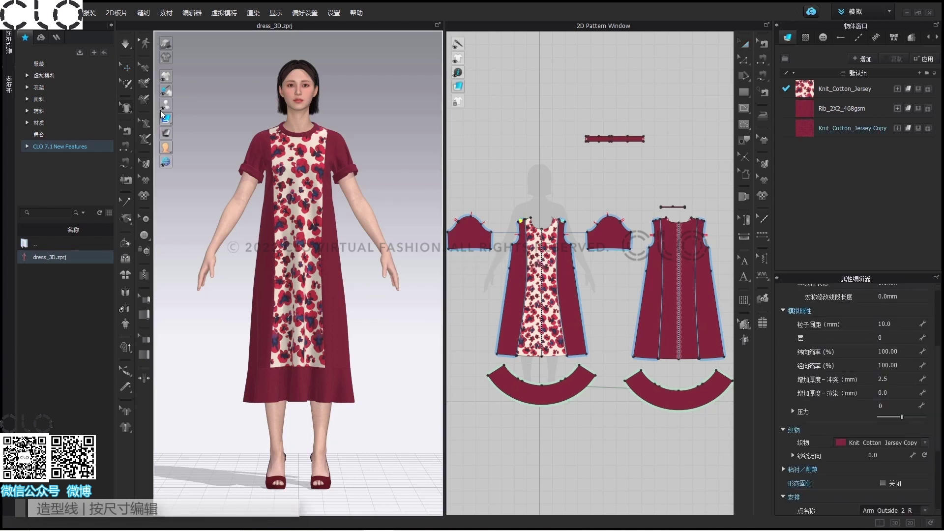
pyautogui.click(329, 152)
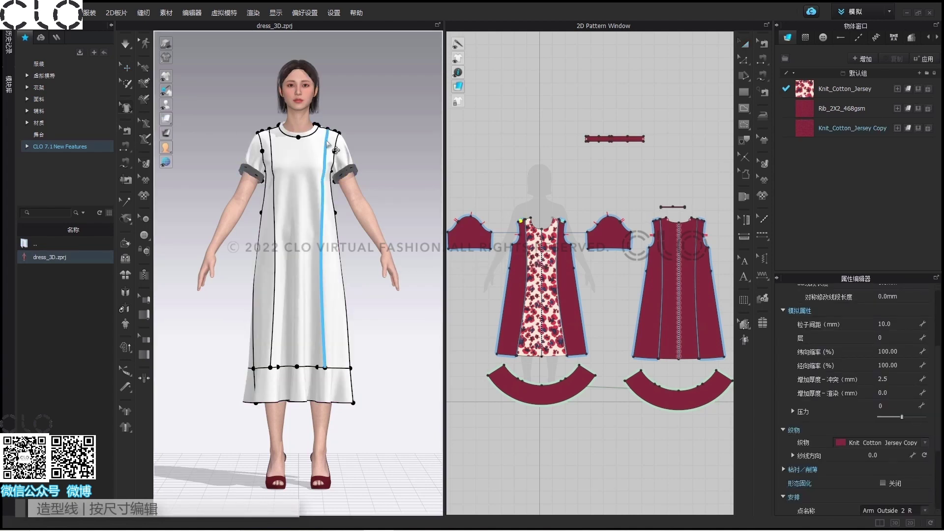
pyautogui.click(333, 143)
pyautogui.scroll(2, 334, 144)
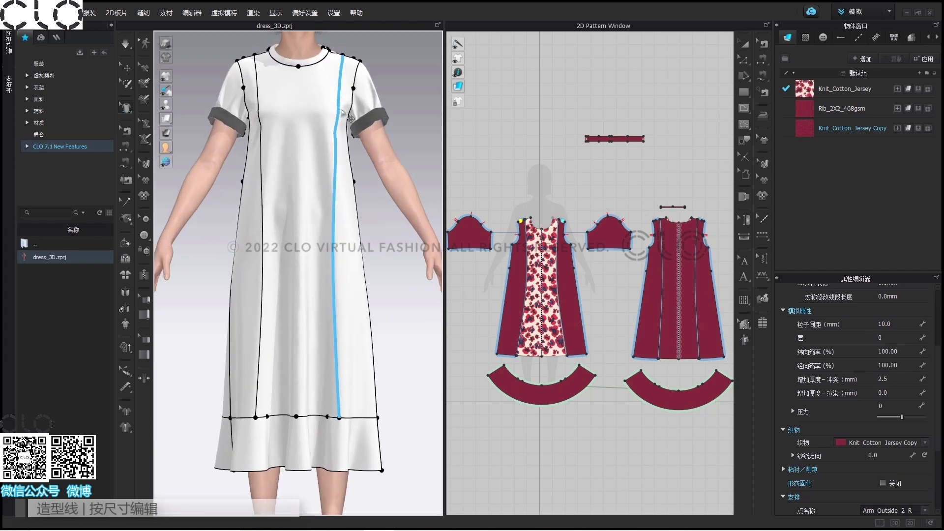
pyautogui.moveTo(335, 144); pyautogui.dragTo(320, 246, button='right')
pyautogui.scroll(4, 284, 283)
pyautogui.scroll(2, 319, 246)
pyautogui.scroll(5, 557, 216)
pyautogui.scroll(3, 528, 253)
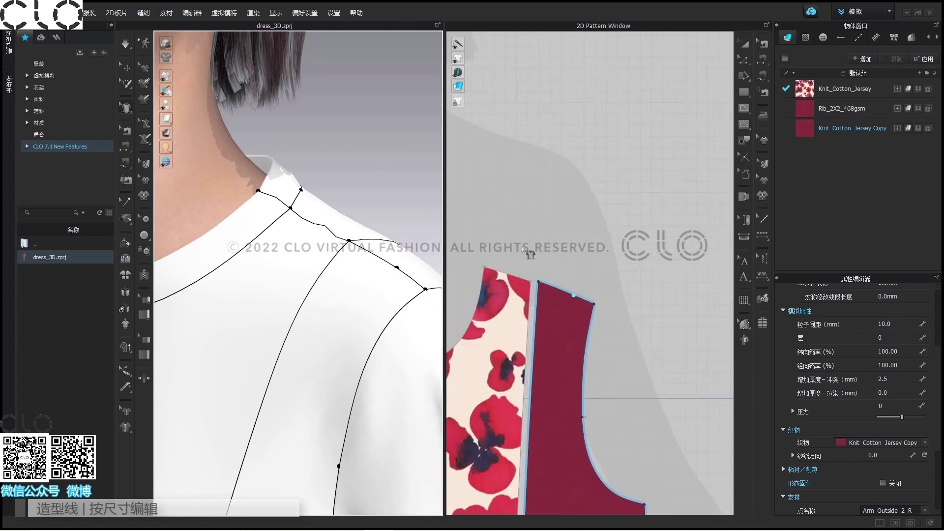
pyautogui.scroll(3, 529, 255)
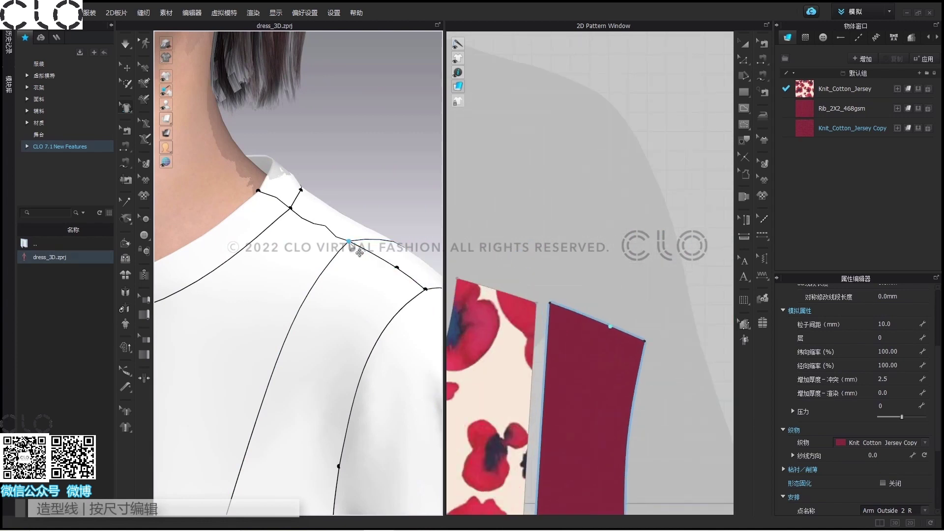
pyautogui.moveTo(366, 254); pyautogui.dragTo(367, 255)
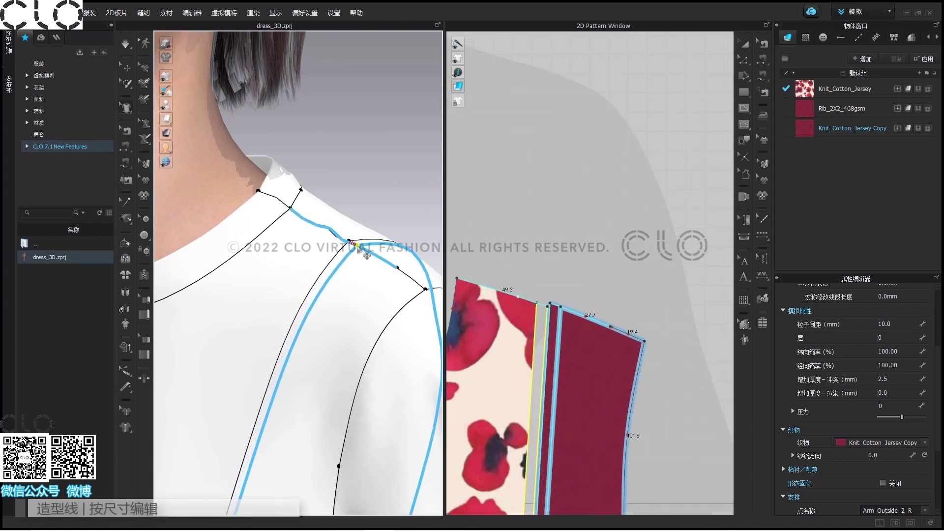
pyautogui.rightClick(367, 254)
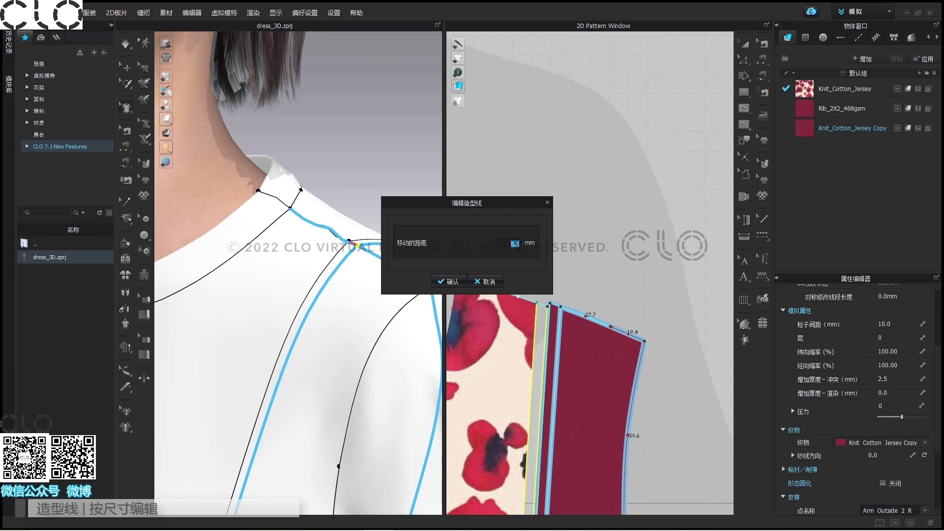
pyautogui.write('15')
pyautogui.click(452, 281)
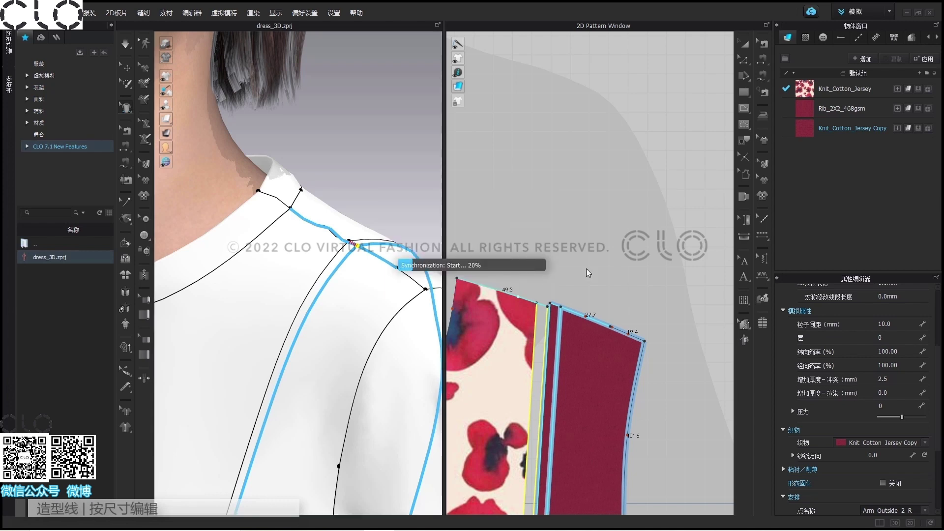
pyautogui.click(586, 269)
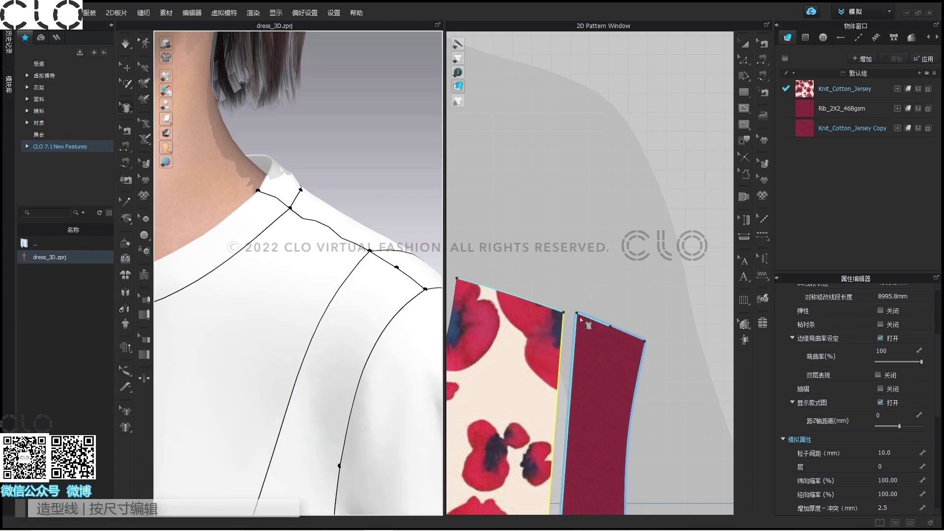
# - With Move Style Line (移动造型线), lower the dress's bottom hem line by 30 mm and simulate the garment
pyautogui.press('2')
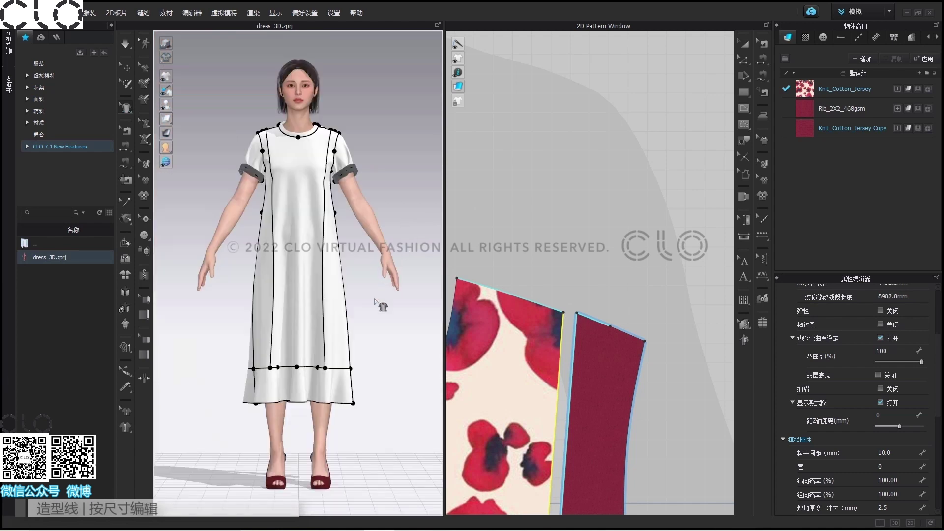
pyautogui.click(328, 403)
pyautogui.click(126, 107)
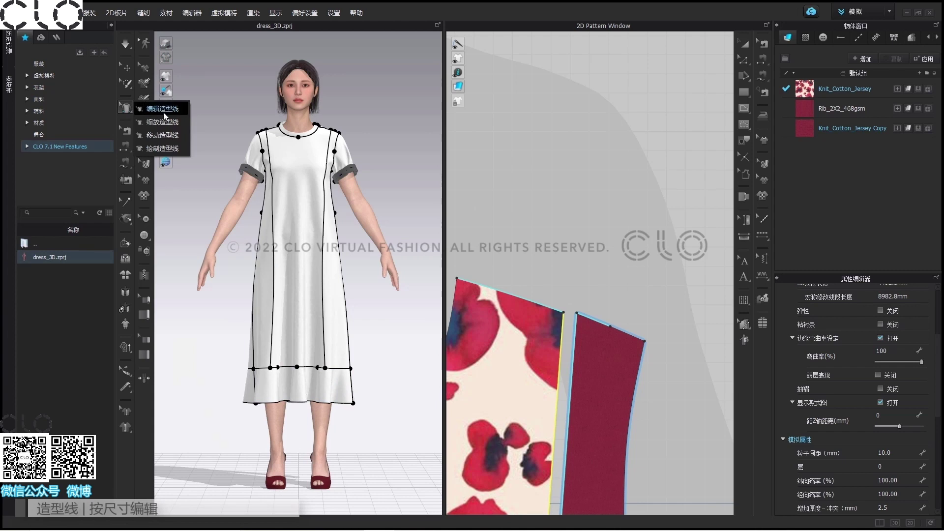
pyautogui.click(173, 136)
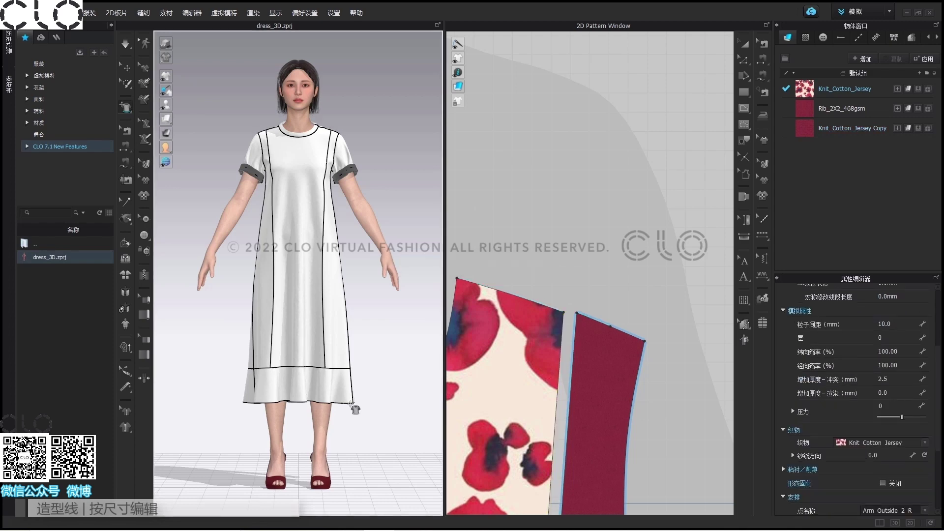
pyautogui.scroll(-5, 625, 299)
pyautogui.scroll(5, 574, 290)
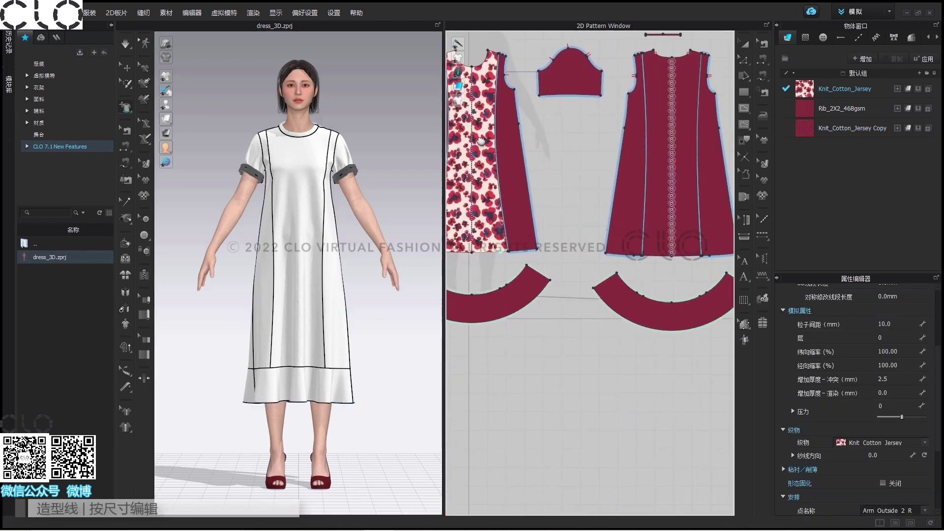
pyautogui.scroll(5, 533, 280)
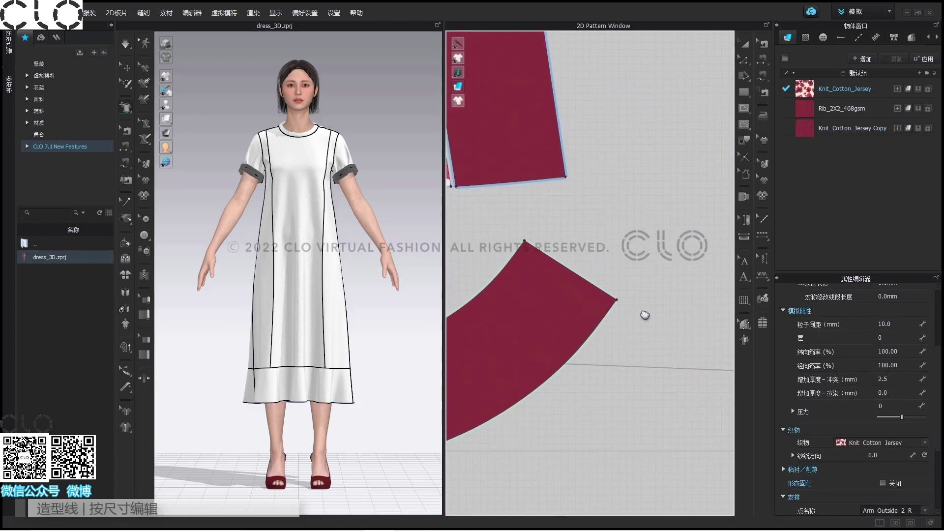
pyautogui.scroll(2, 349, 411)
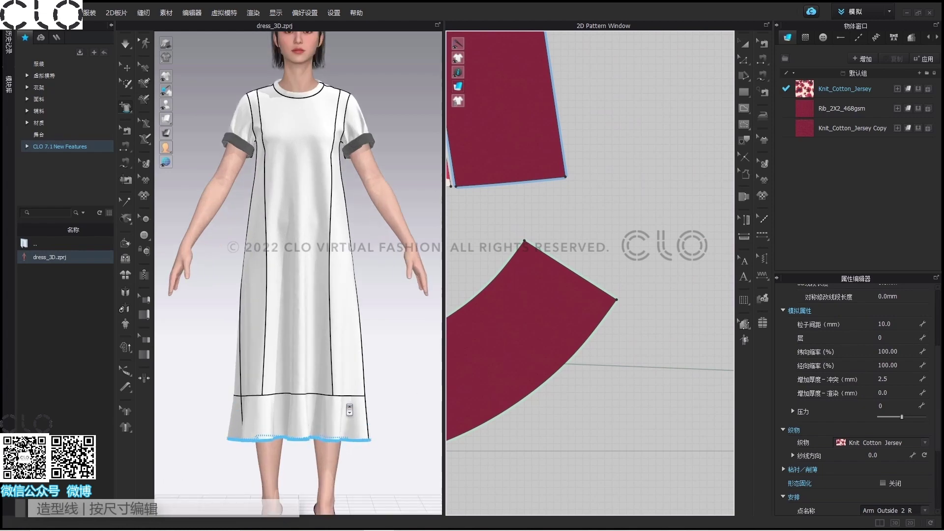
pyautogui.scroll(3, 349, 410)
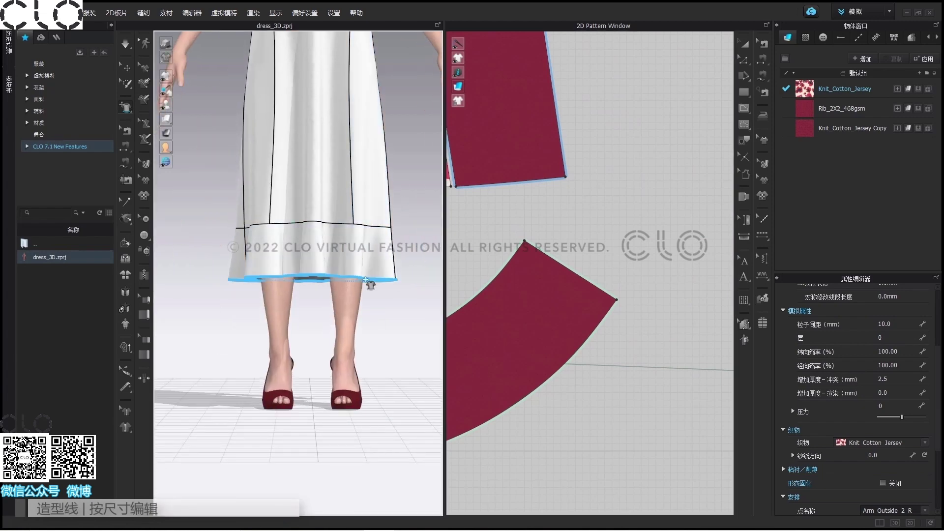
pyautogui.moveTo(364, 280); pyautogui.dragTo(364, 290)
pyautogui.press('Return')
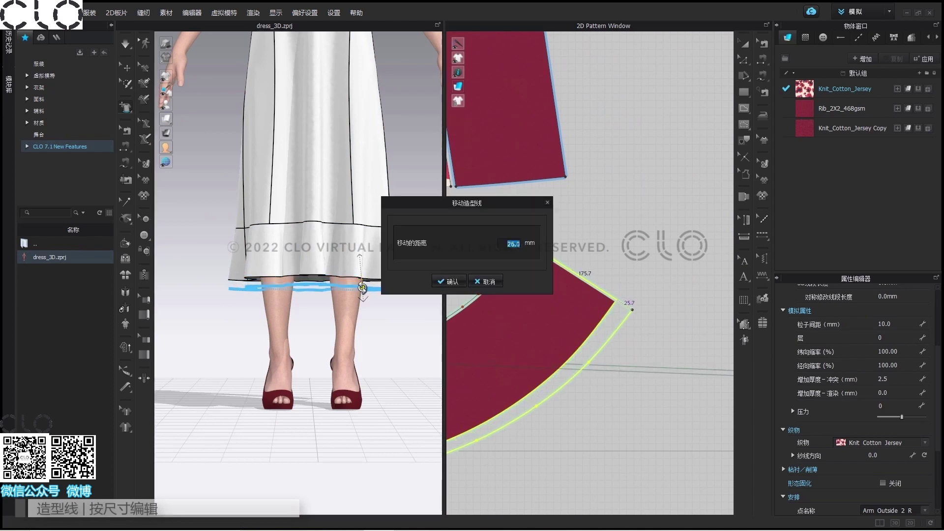
pyautogui.write('30')
pyautogui.click(457, 282)
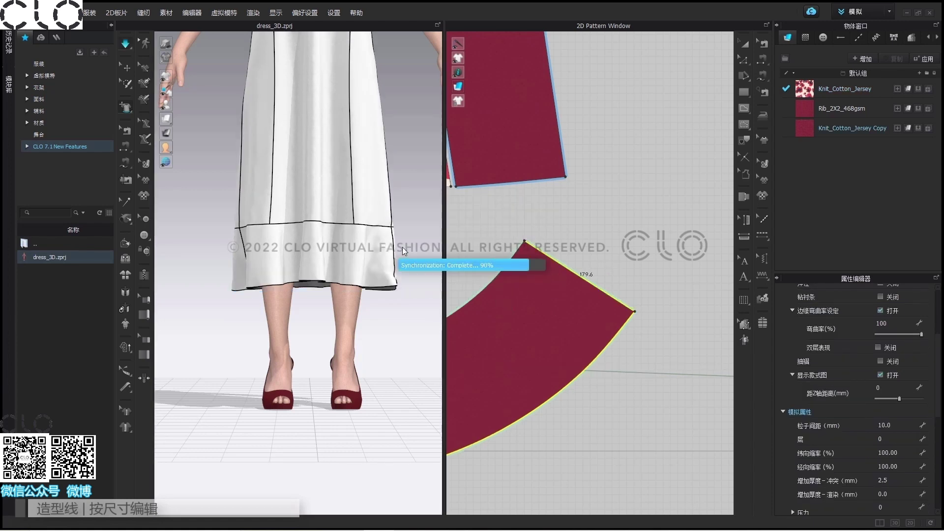
pyautogui.press('space')
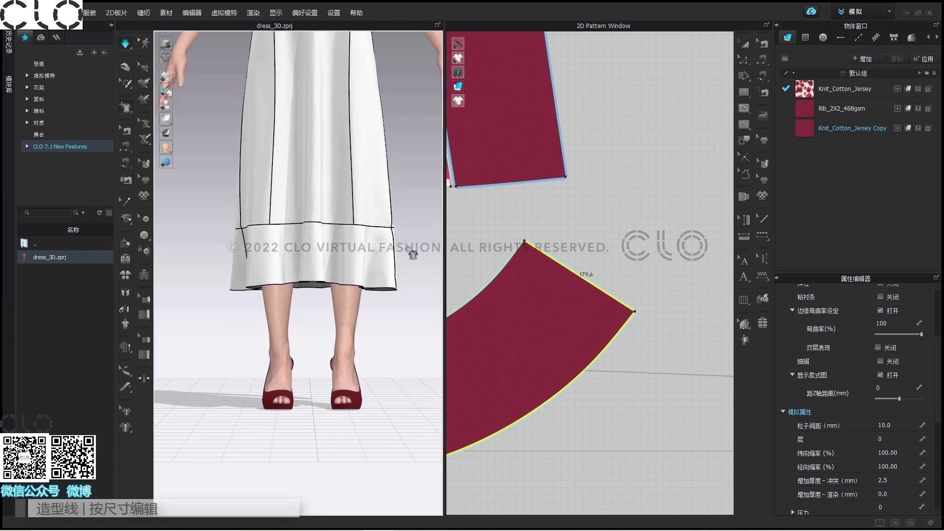
# - Raise the bottom hem line by entering a move distance of -30 mm, and simulate the garment
pyautogui.scroll(3, 401, 257)
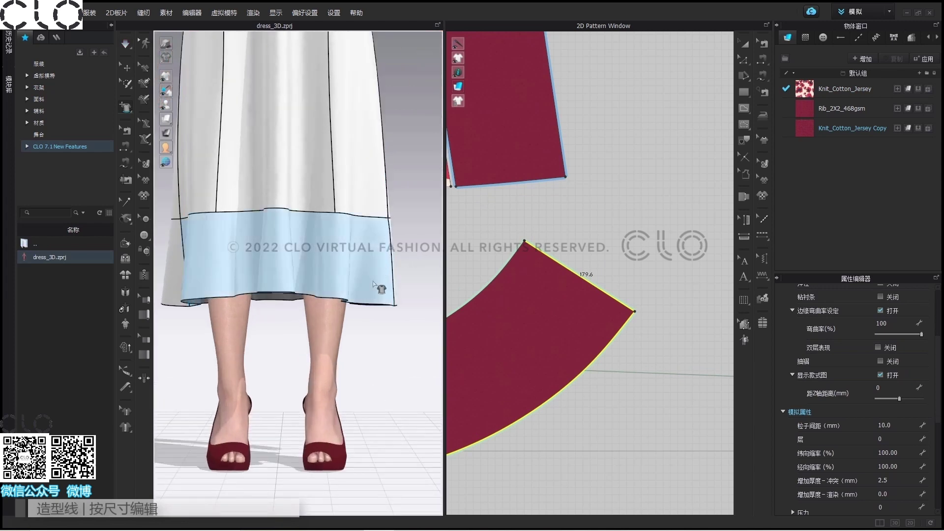
pyautogui.moveTo(373, 304); pyautogui.dragTo(372, 286)
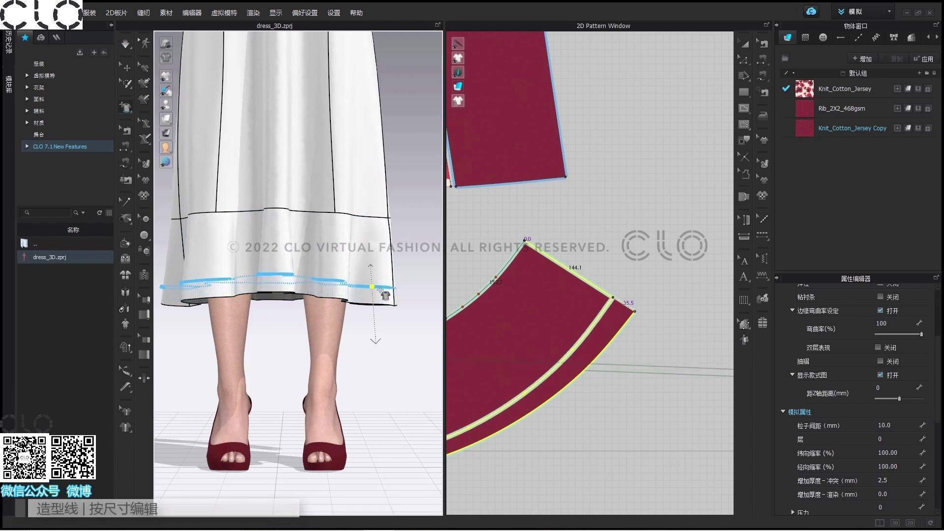
pyautogui.press('Return')
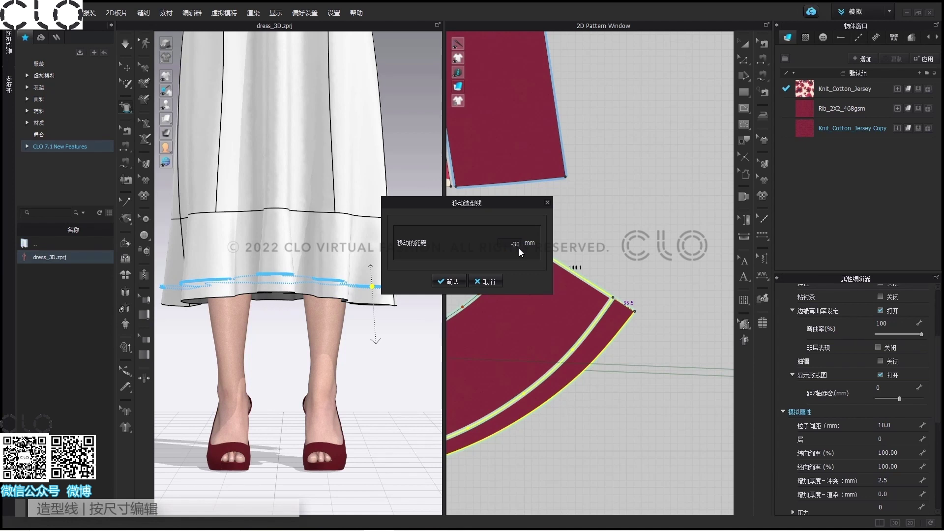
pyautogui.press('Return')
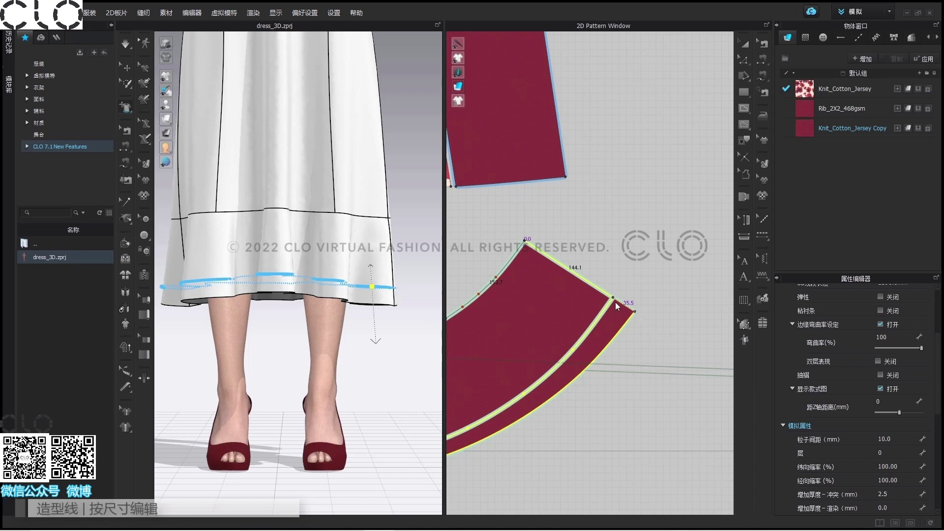
pyautogui.hotkey('ctrl', 'z')
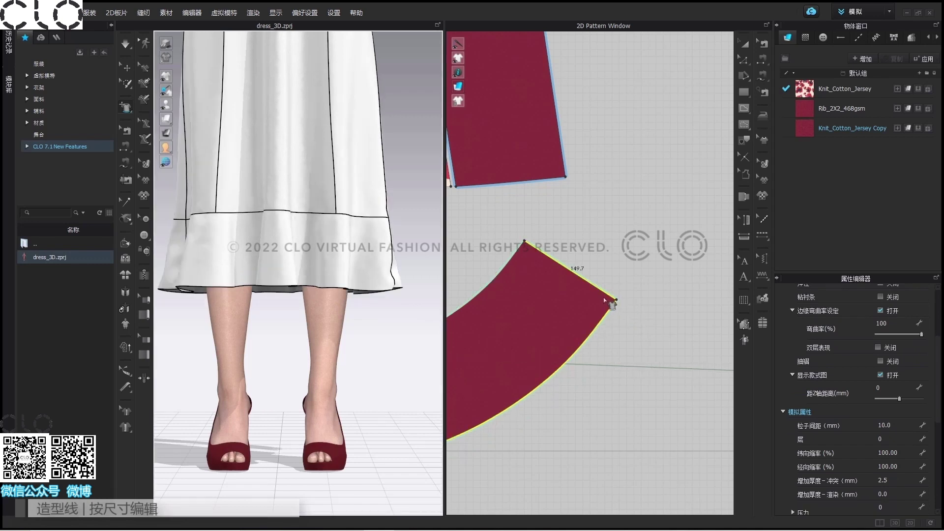
pyautogui.press('q')
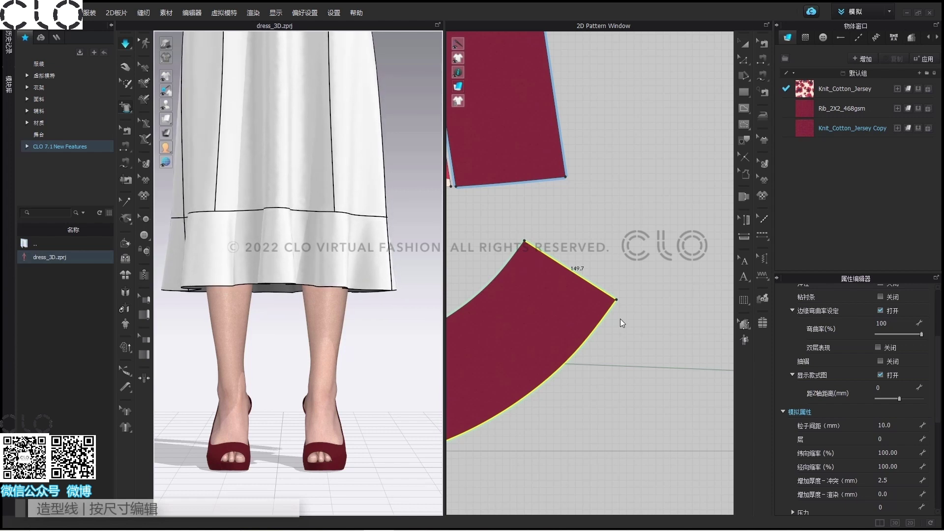
pyautogui.press('space')
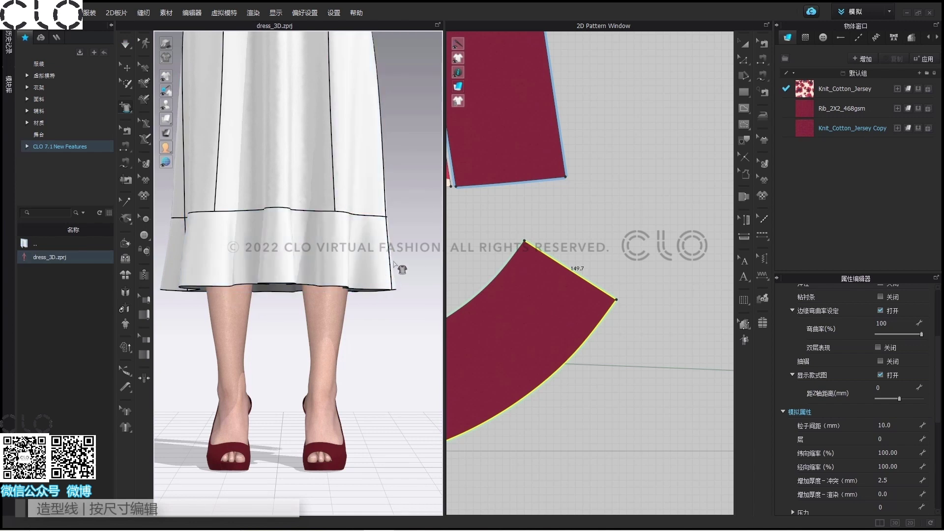
# - With Scale Style Line (缩放造型线), narrow the dress's bottom hem line by entering an exact move distance
pyautogui.click(127, 108)
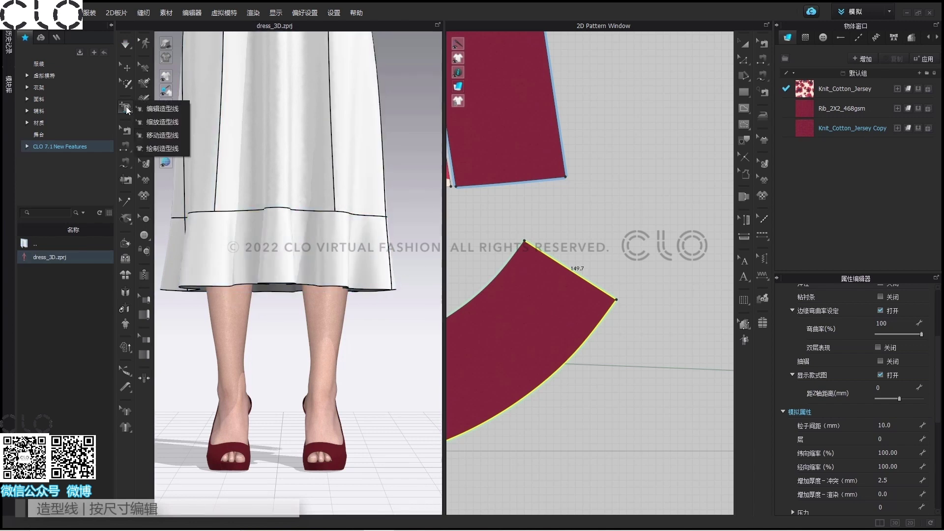
pyautogui.click(160, 124)
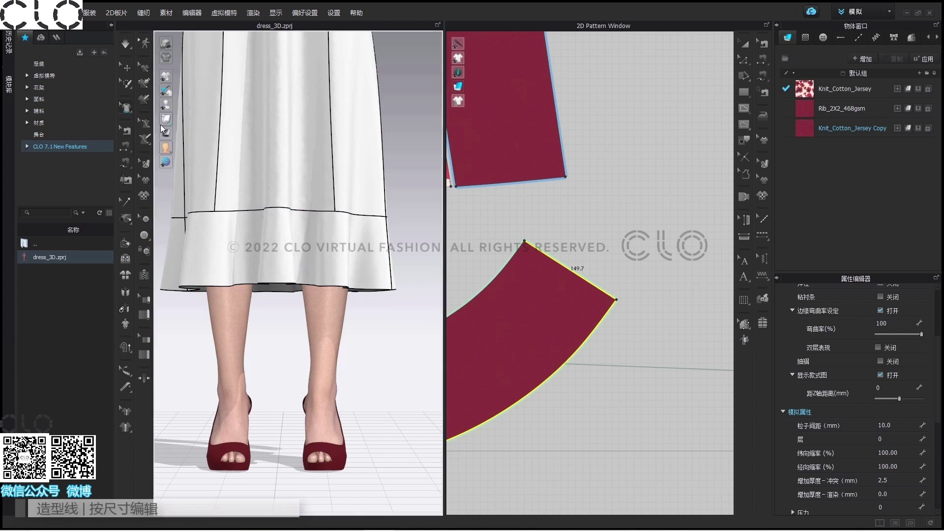
pyautogui.click(377, 290)
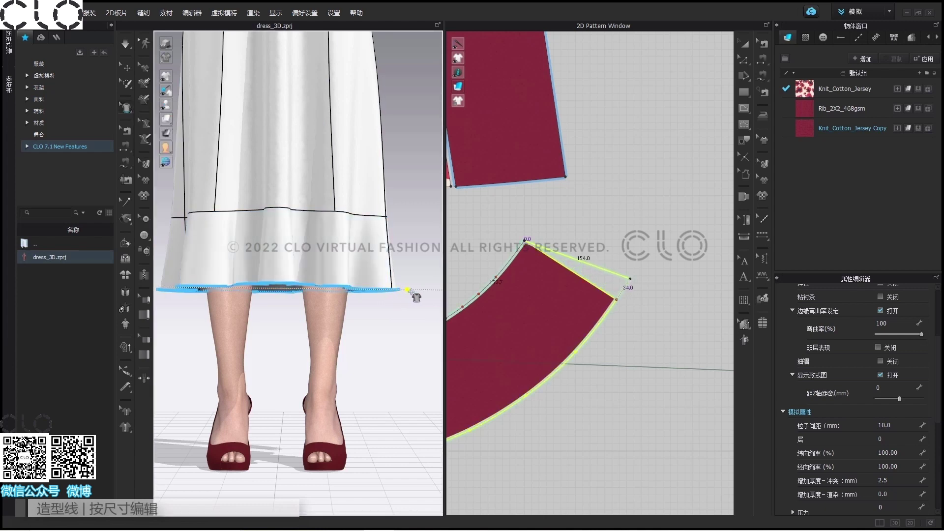
pyautogui.click(356, 291)
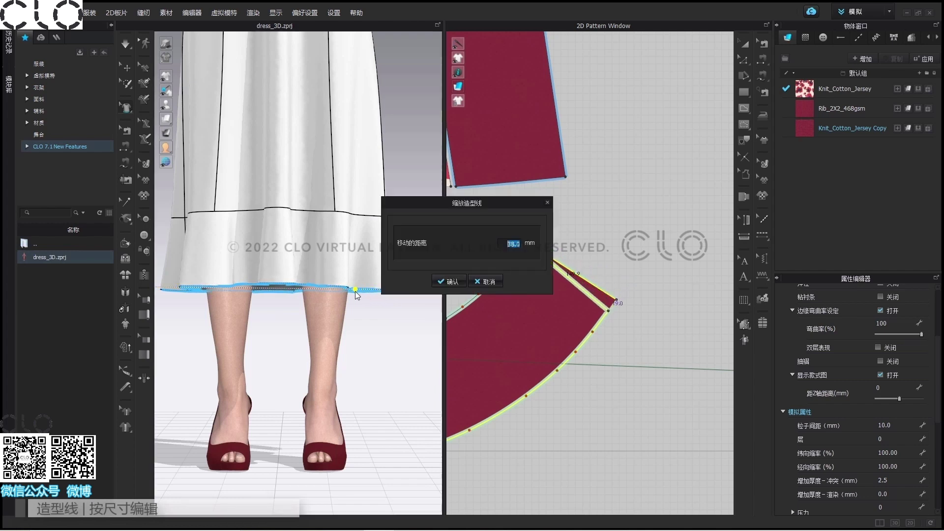
pyautogui.write('33')
pyautogui.press('BackSpace')
pyautogui.press('Return')
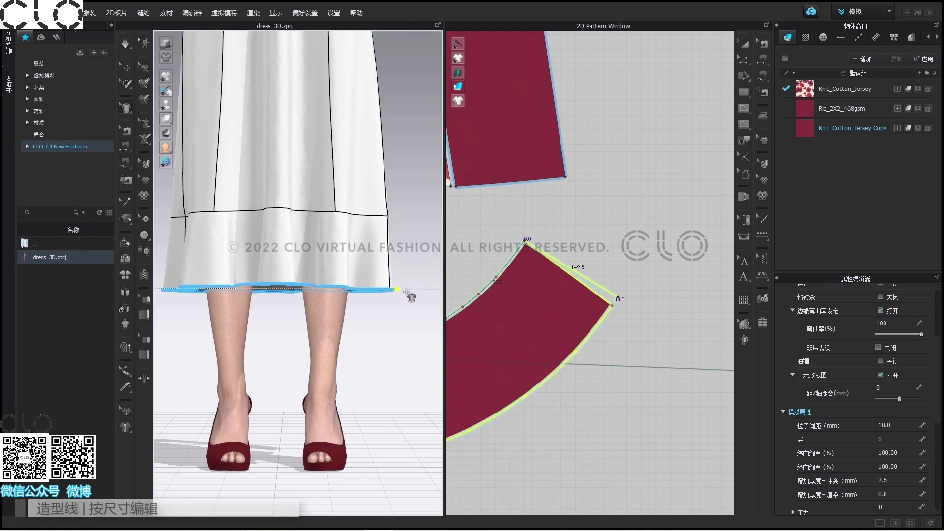
# - Scale the bottom hem line with an entered move distance of 30 mm and simulate the garment
pyautogui.moveTo(389, 298); pyautogui.dragTo(366, 299)
pyautogui.press('Return')
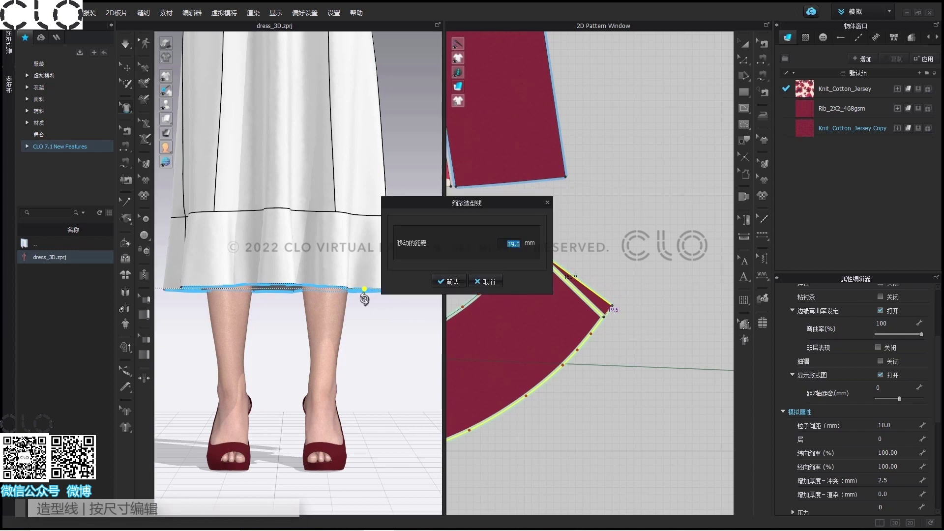
pyautogui.write('30')
pyautogui.press('Return')
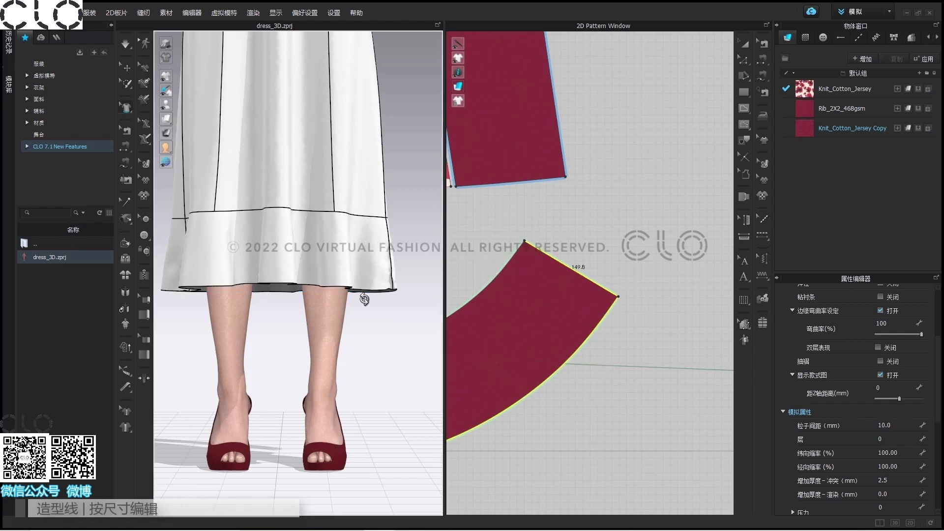
pyautogui.press('q')
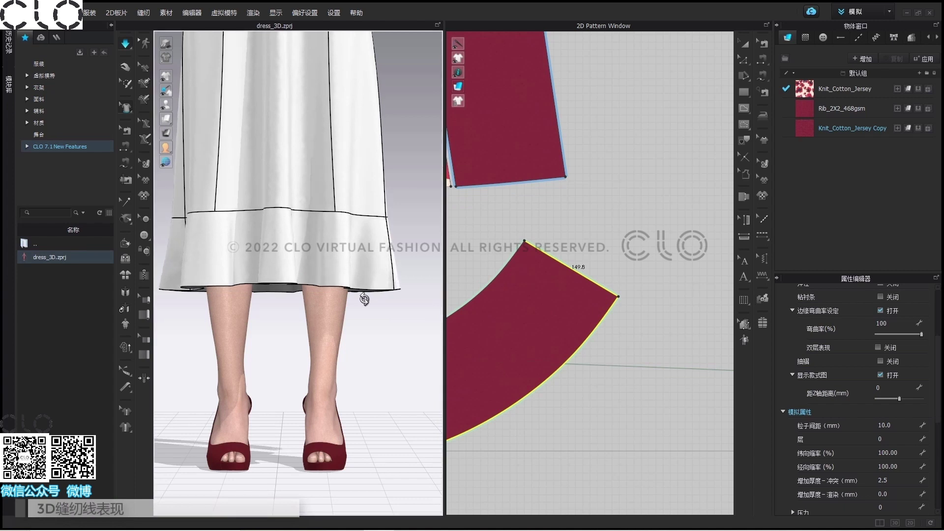
pyautogui.press('w')
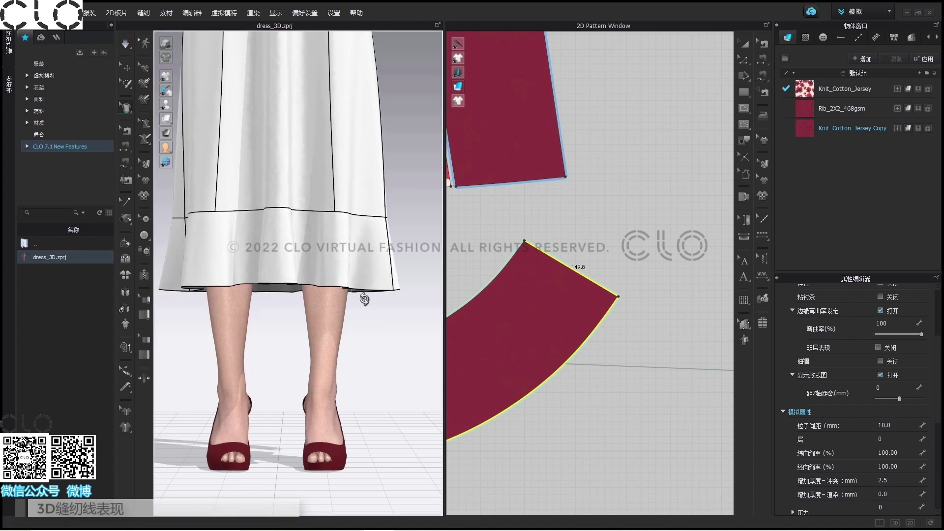
# - Leave the style line tool, fit all patterns in the 2D window, and apply the saved 3D camera view Custom_View_1
pyautogui.press('2')
pyautogui.click(572, 255)
pyautogui.rightClick(663, 231)
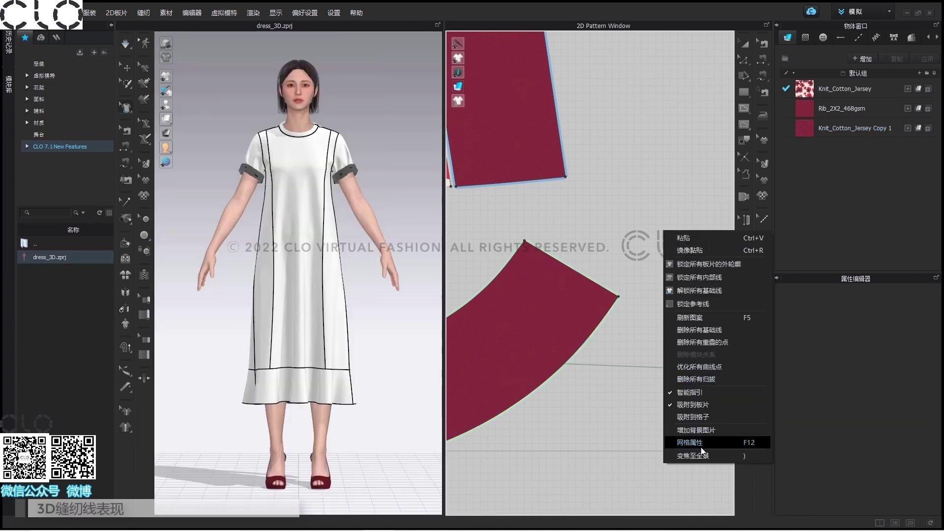
pyautogui.click(701, 457)
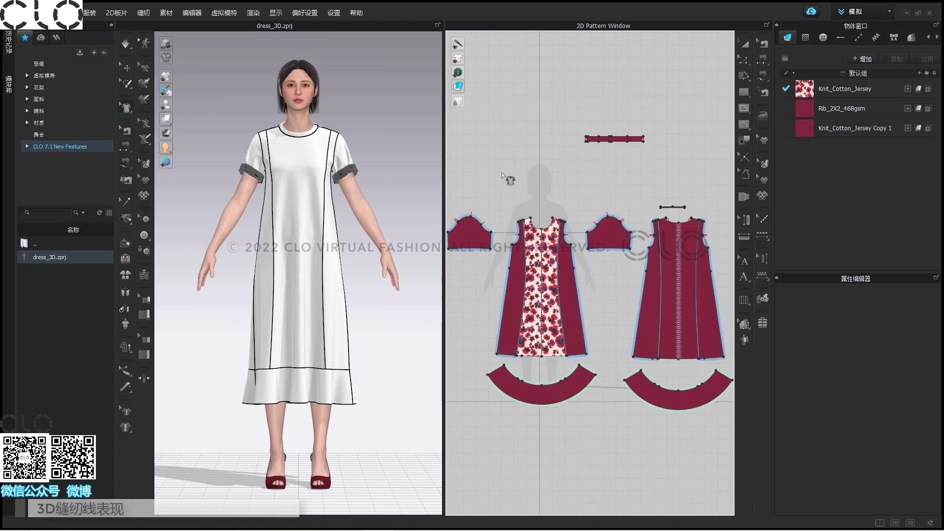
pyautogui.press('Escape')
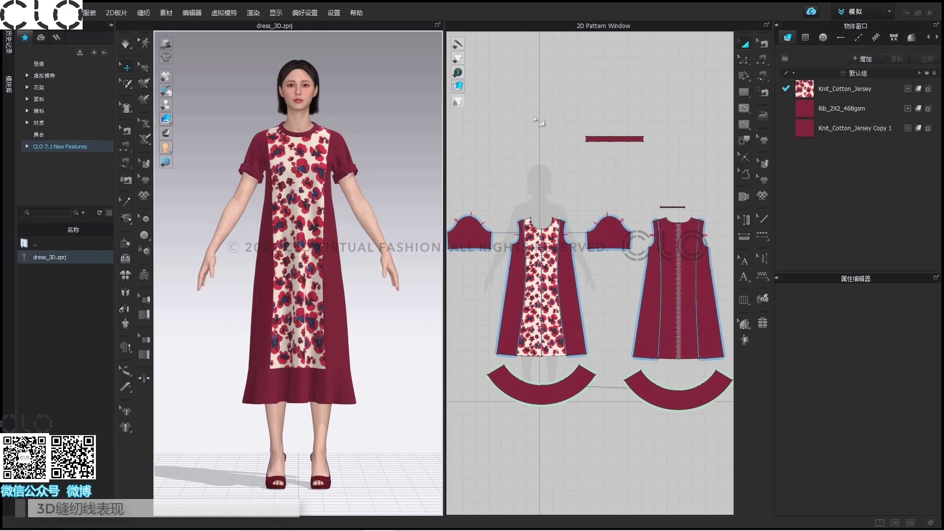
pyautogui.rightClick(397, 93)
pyautogui.click(424, 198)
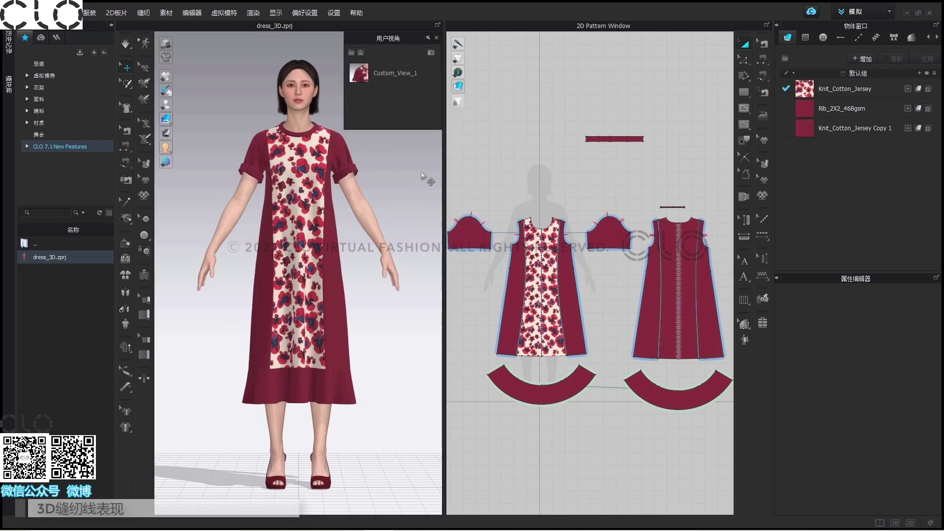
pyautogui.click(364, 73)
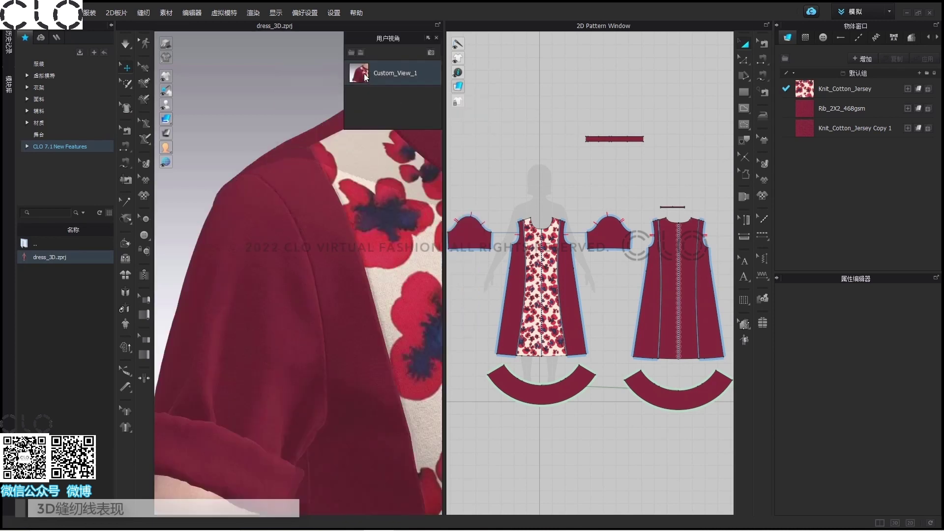
pyautogui.click(436, 38)
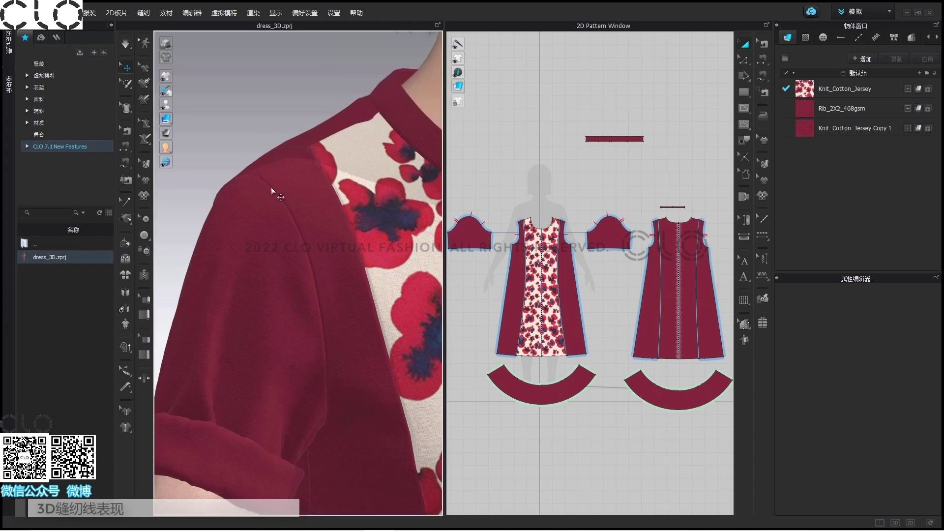
# - With Edit Sewing, select the front armhole seam lines joining panel and sleeve, and set their 3D seam display (显示3D缝纫线) to 倒缝
pyautogui.click(764, 46)
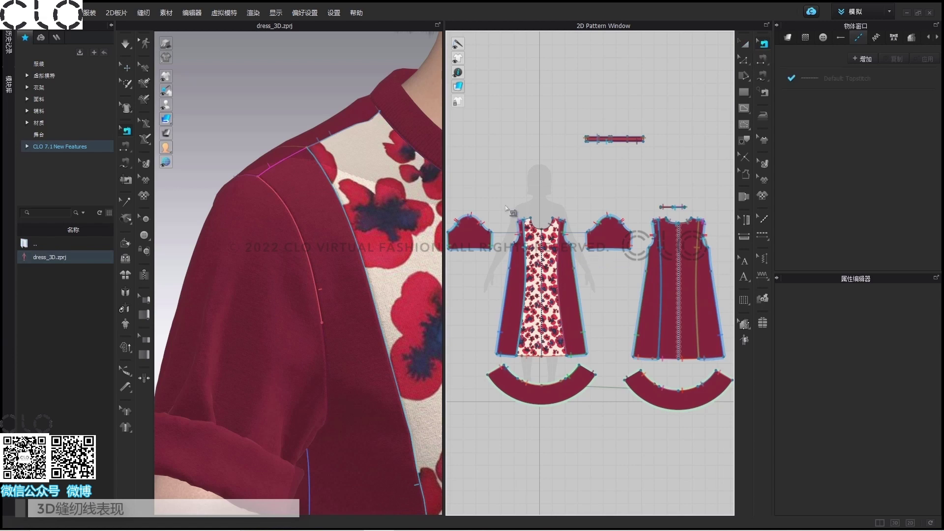
pyautogui.scroll(3, 588, 133)
pyautogui.scroll(3, 625, 210)
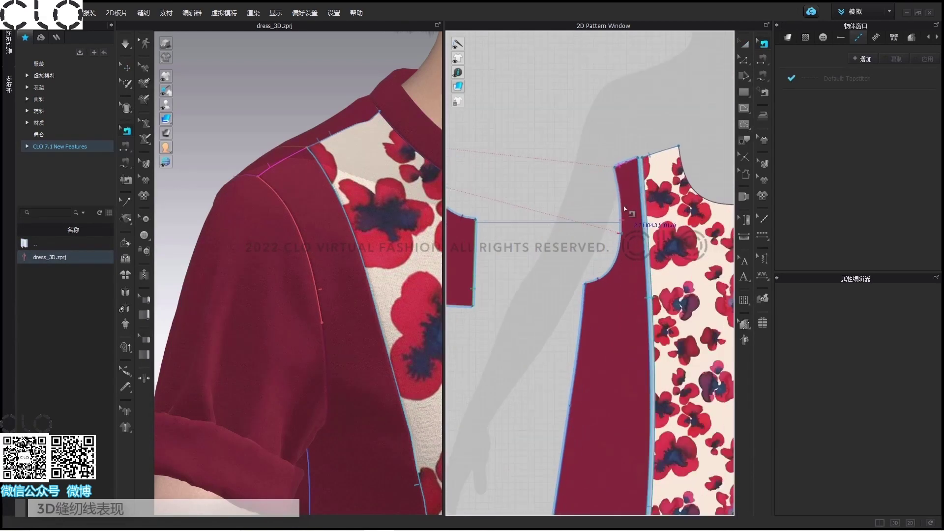
pyautogui.click(625, 210)
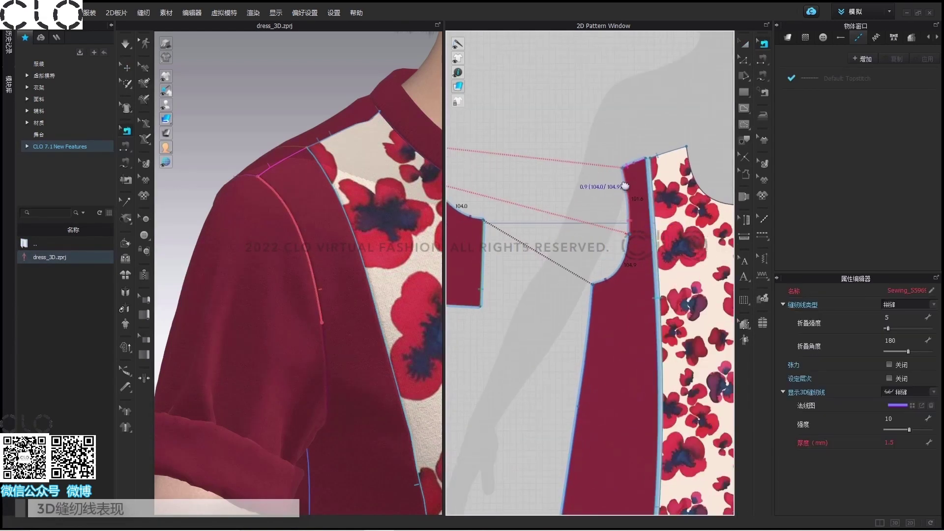
pyautogui.scroll(-2, 625, 186)
pyautogui.scroll(2, 611, 185)
pyautogui.scroll(2, 542, 209)
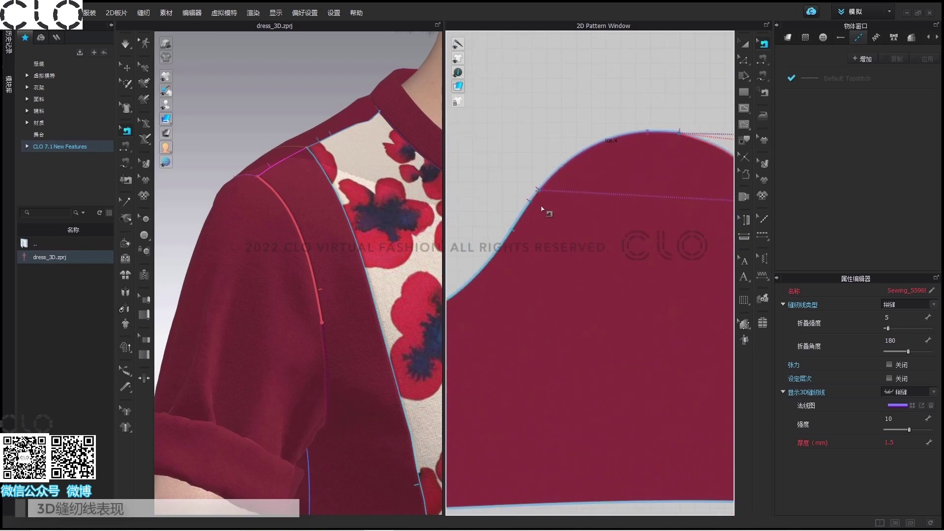
pyautogui.click(531, 217)
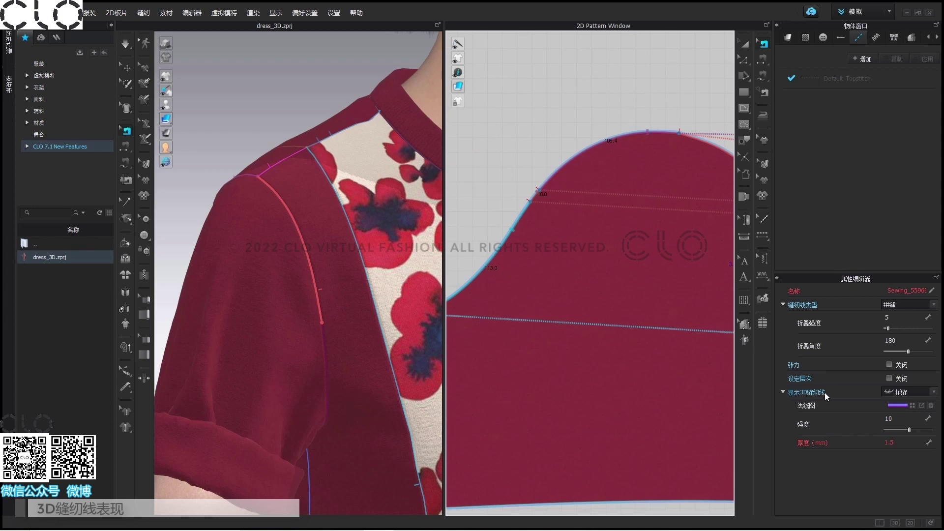
pyautogui.click(908, 393)
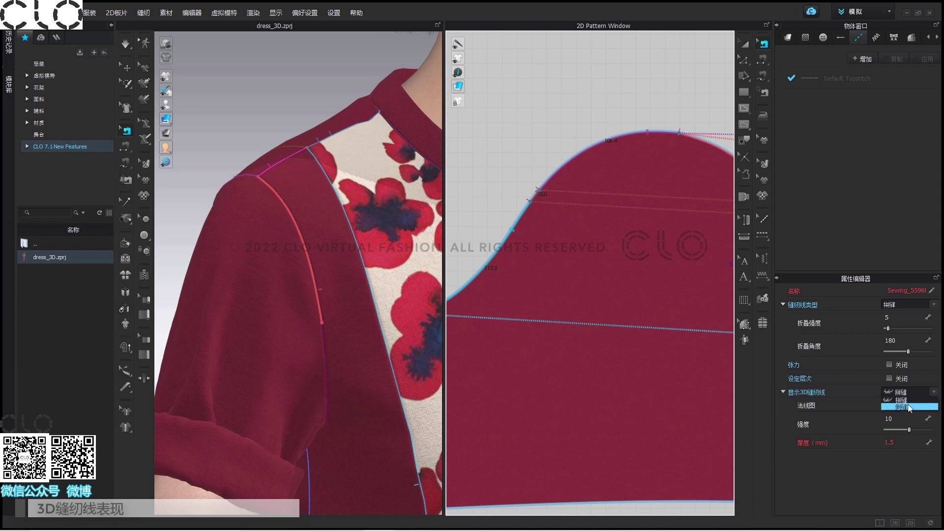
pyautogui.click(907, 407)
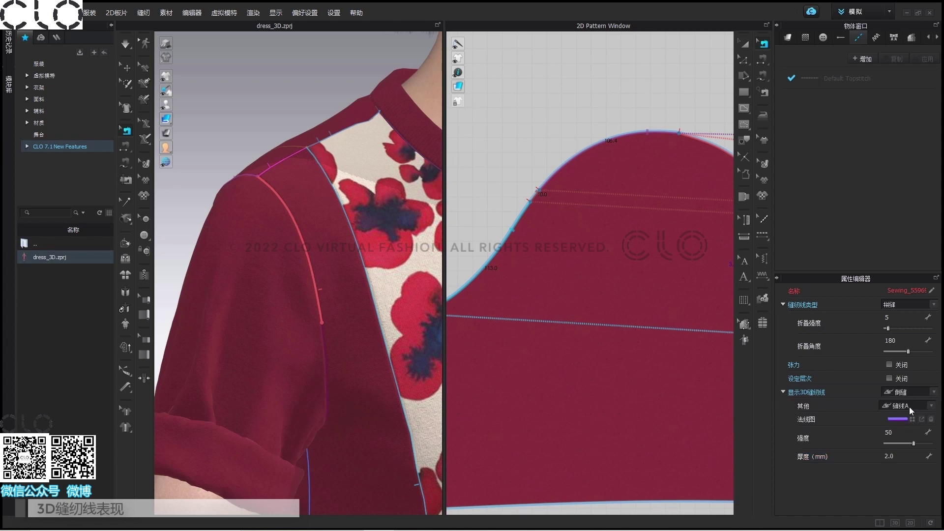
pyautogui.click(126, 67)
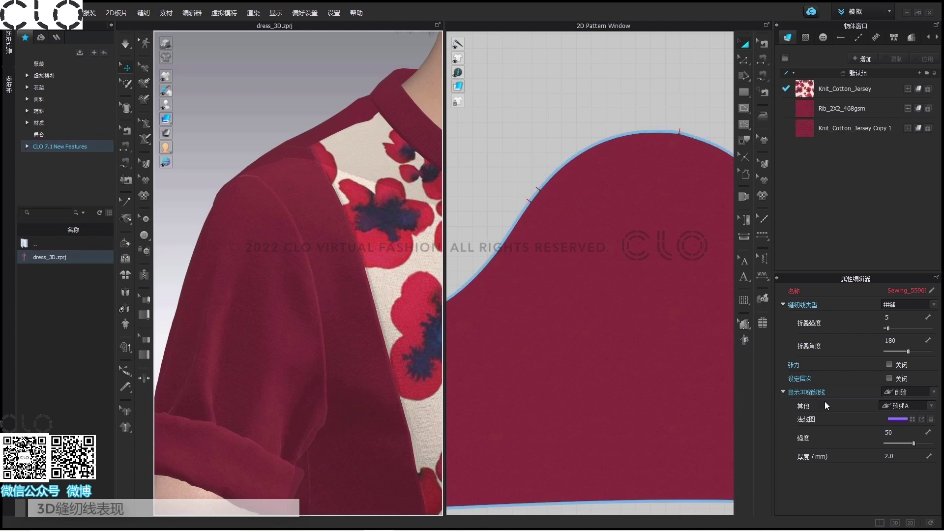
# - Switch the armhole seam's 其他 option to 缝线B, and set its strength (强度) to 100 and thickness to 3 mm
pyautogui.click(919, 406)
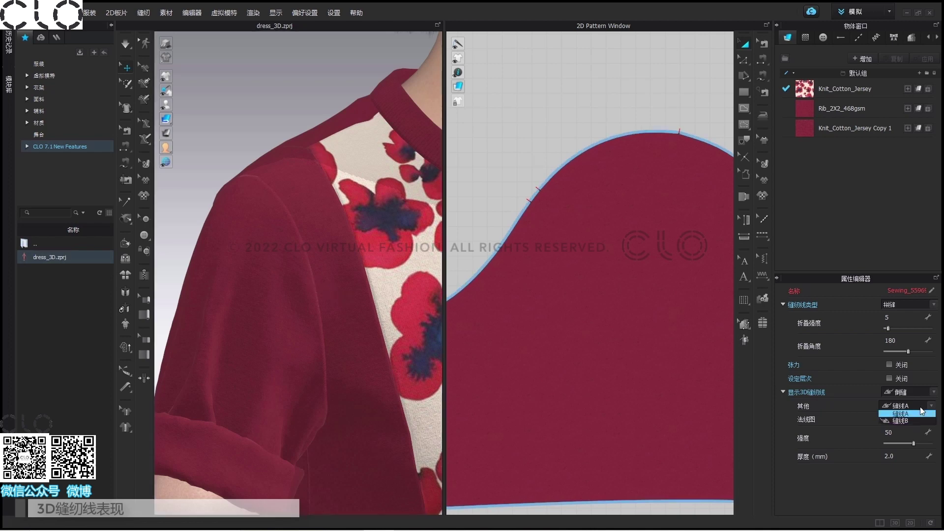
pyautogui.click(923, 422)
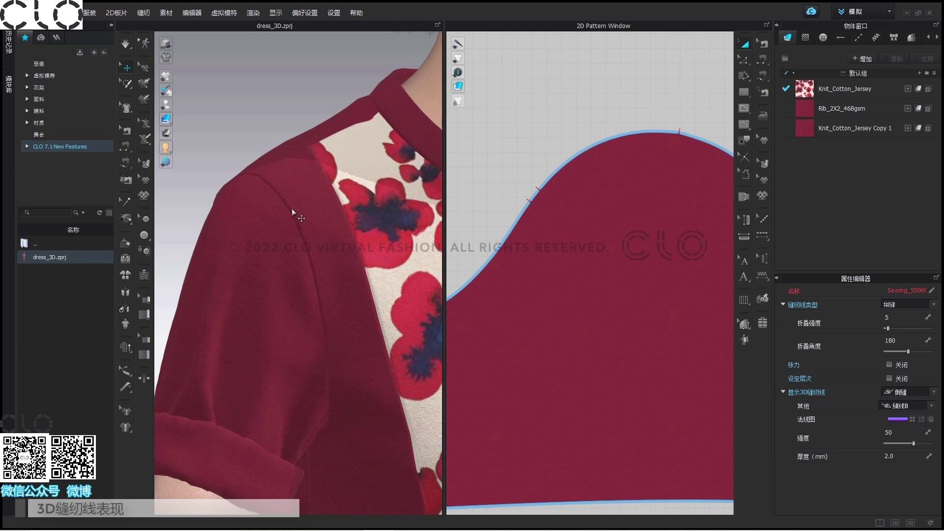
pyautogui.click(904, 433)
pyautogui.write('100')
pyautogui.press('Return')
pyautogui.click(911, 460)
pyautogui.write('3')
pyautogui.press('Return')
pyautogui.scroll(-5, 321, 196)
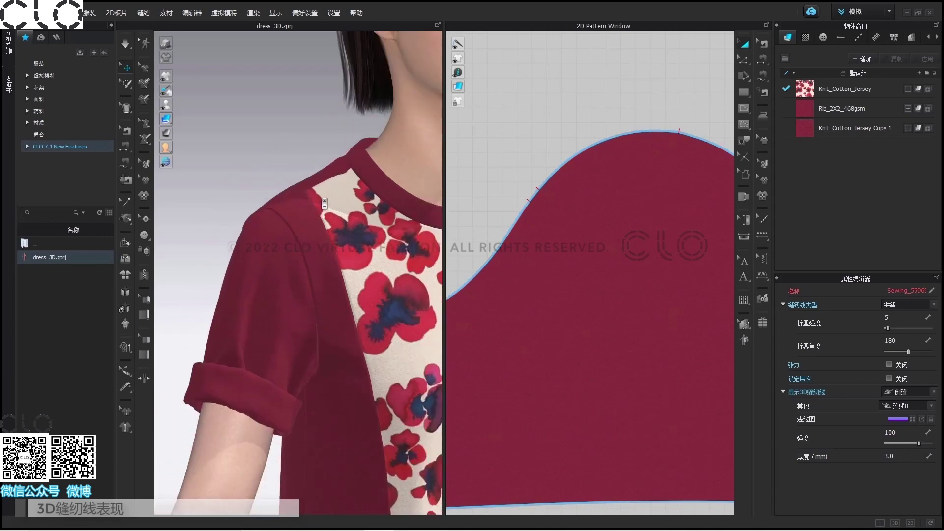
pyautogui.moveTo(321, 197); pyautogui.dragTo(290, 246, button='right')
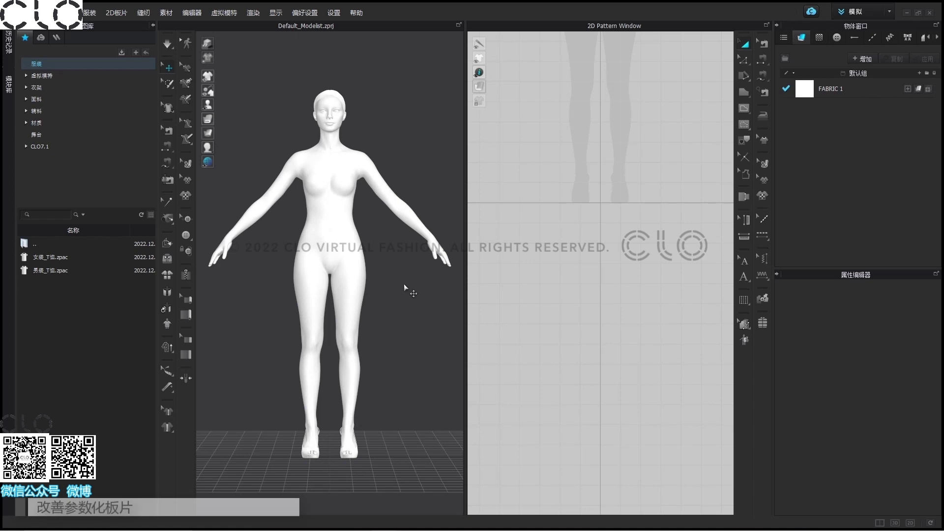
# - Open the parametric pattern editor (参数化板片编辑器)
pyautogui.click(192, 14)
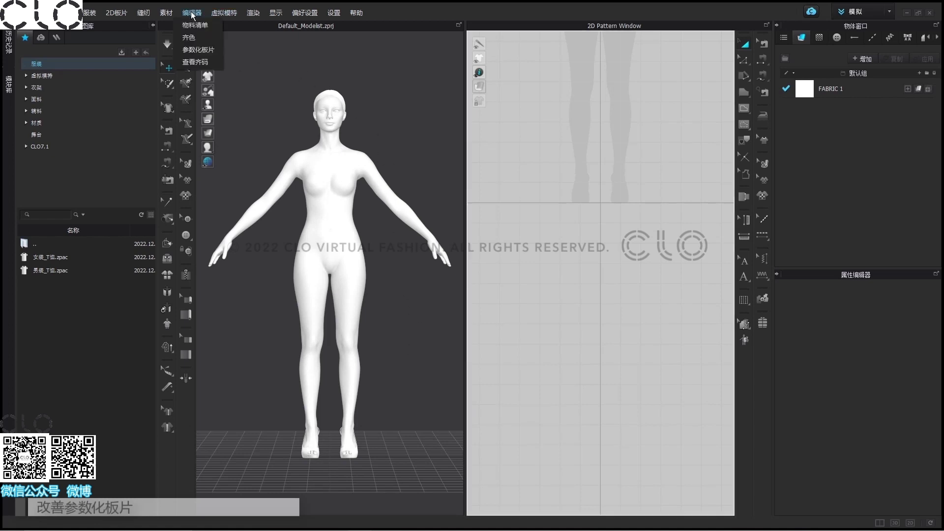
pyautogui.click(192, 14)
pyautogui.click(191, 13)
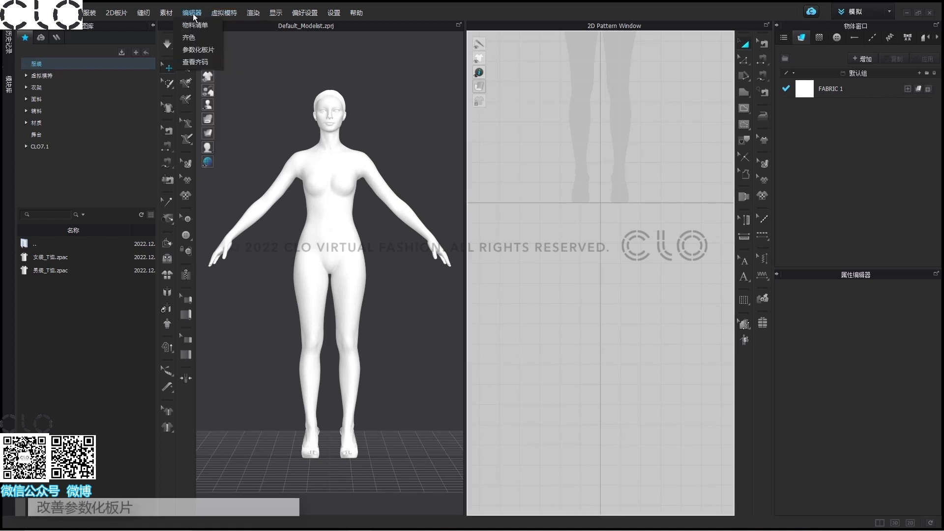
pyautogui.click(197, 51)
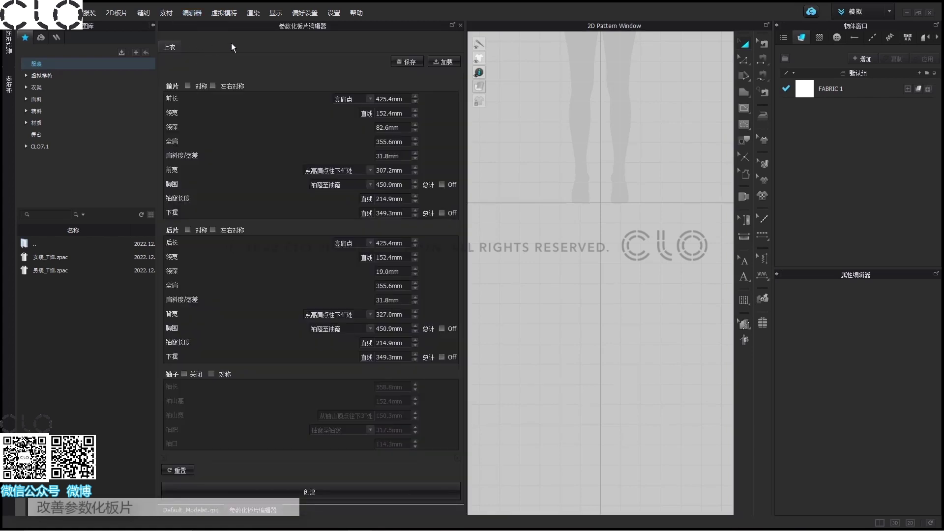
pyautogui.click(210, 512)
pyautogui.click(256, 512)
# - Collapse the library, object and property panels, and dock the parametric pattern editor between the 3D and 2D windows
pyautogui.click(153, 25)
pyautogui.click(777, 25)
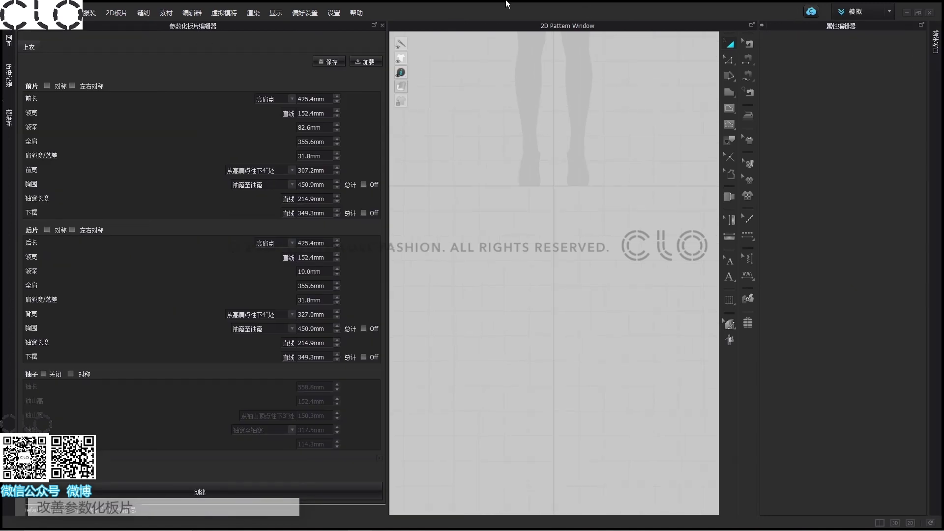
pyautogui.click(375, 24)
pyautogui.moveTo(108, 32); pyautogui.dragTo(560, 265)
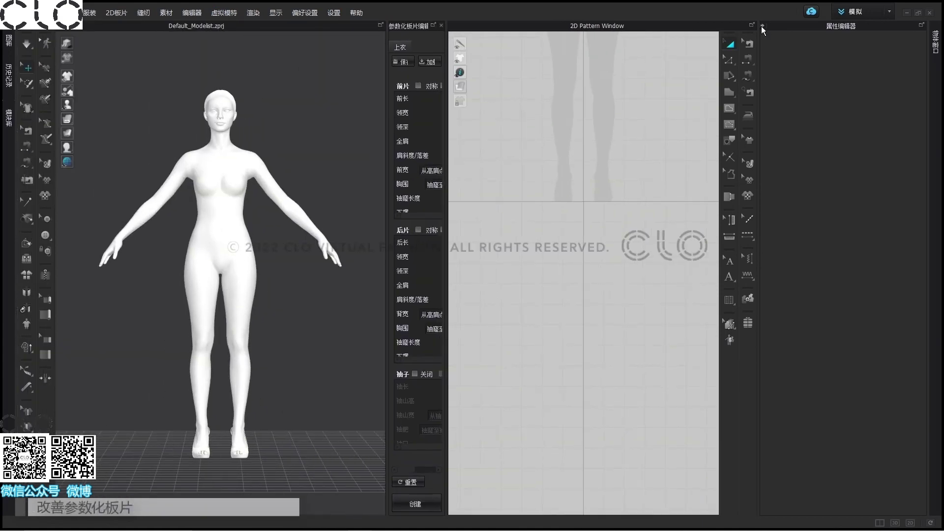
pyautogui.click(763, 28)
pyautogui.moveTo(448, 52); pyautogui.dragTo(575, 60)
pyautogui.moveTo(357, 59); pyautogui.dragTo(353, 59)
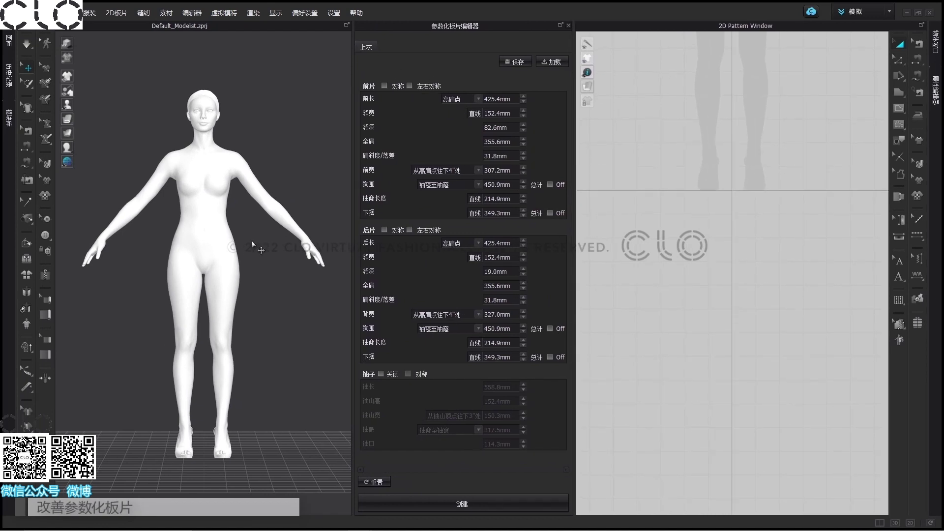
# - Enable left-right symmetry (左右对称) for both the front and back pieces
pyautogui.click(409, 85)
pyautogui.click(410, 230)
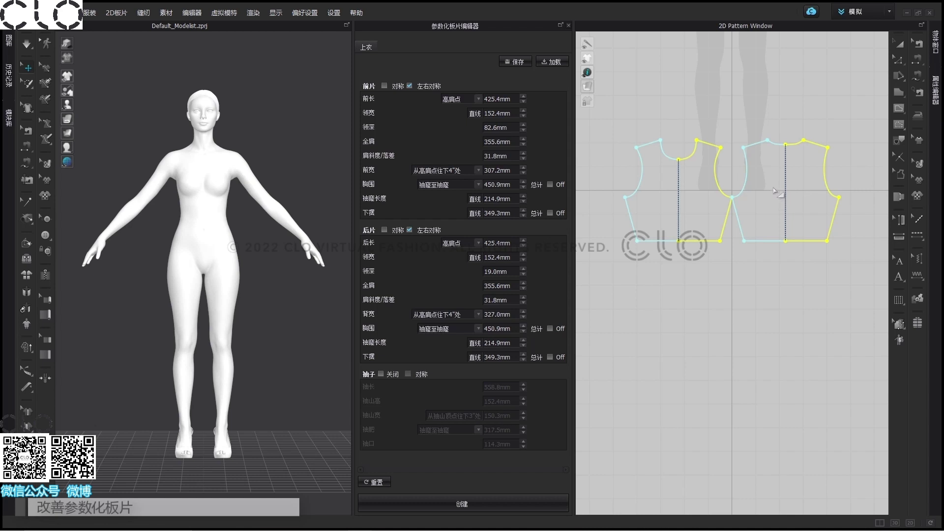
# - Set the front piece's neck width (领宽) to 180 mm and its full shoulder (全肩) to 360 mm
pyautogui.doubleClick(513, 112)
pyautogui.write('1')
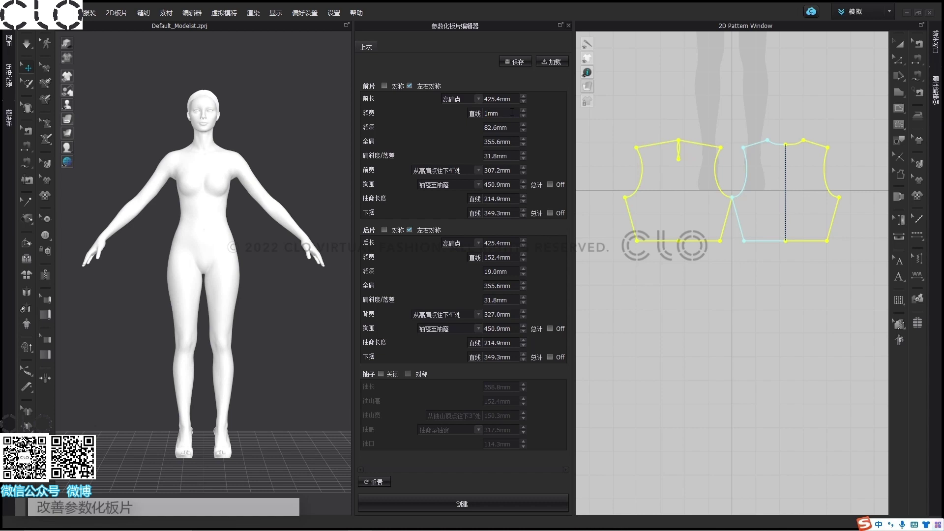
pyautogui.write('80')
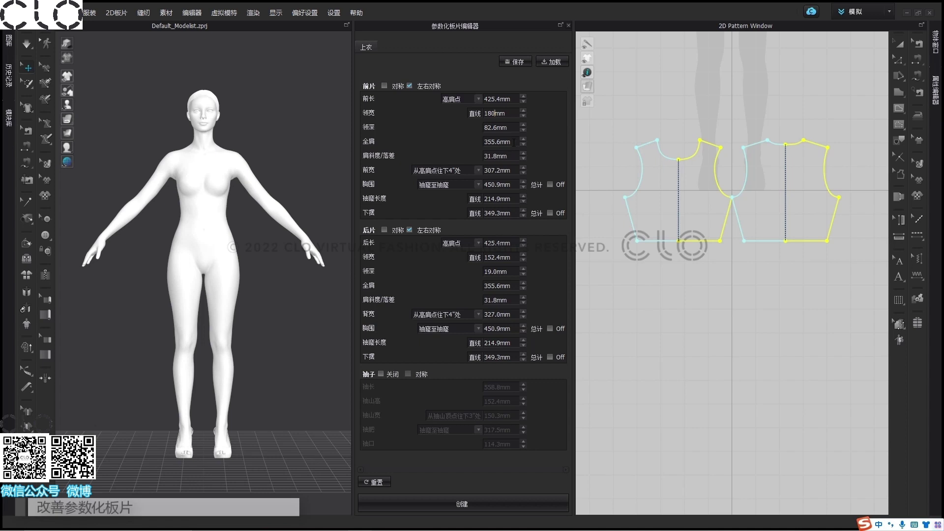
pyautogui.click(514, 142)
pyautogui.write('360')
pyautogui.press('Return')
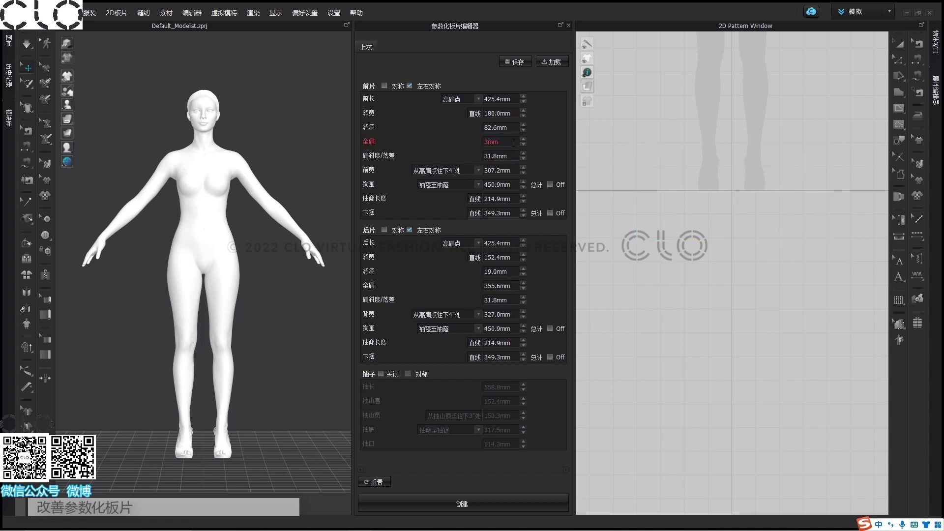
# - Set the front piece's front width (前宽) to 330 mm and the back piece's neck width (领宽) to 180 mm
pyautogui.press('Tab')
pyautogui.press('Tab')
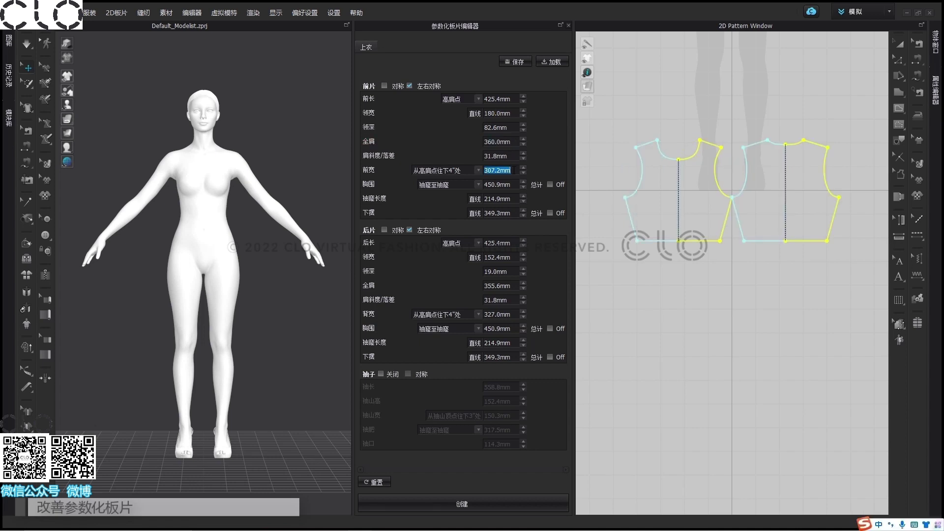
pyautogui.write('330')
pyautogui.press('Return')
pyautogui.click(499, 258)
pyautogui.write('180')
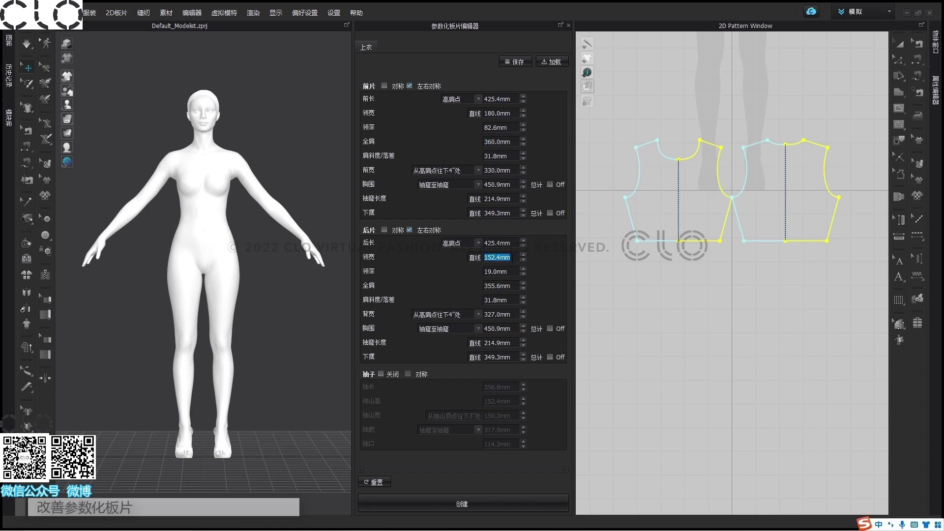
pyautogui.press('Return')
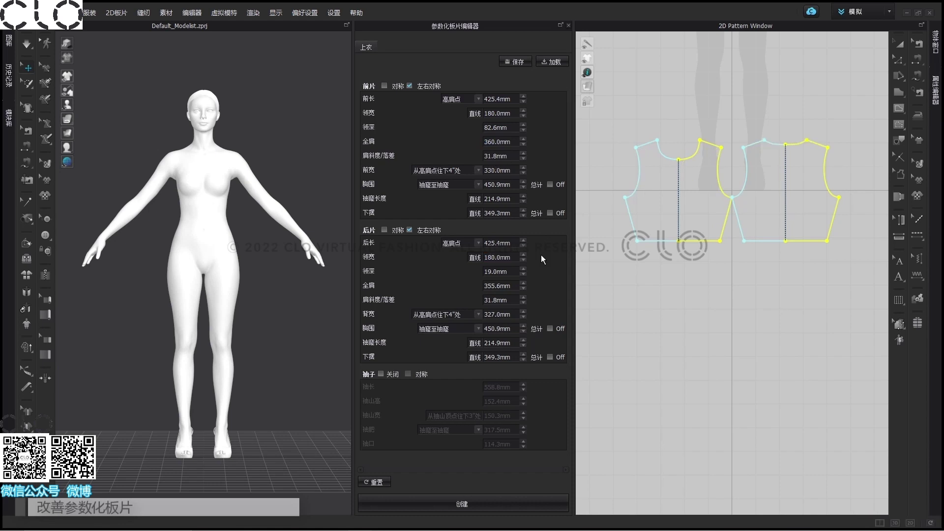
# - Create the parametric front and back pieces beside the avatar silhouette in 2D and inspect their arrangement and seams in 3D
pyautogui.click(464, 504)
pyautogui.scroll(-2, 732, 163)
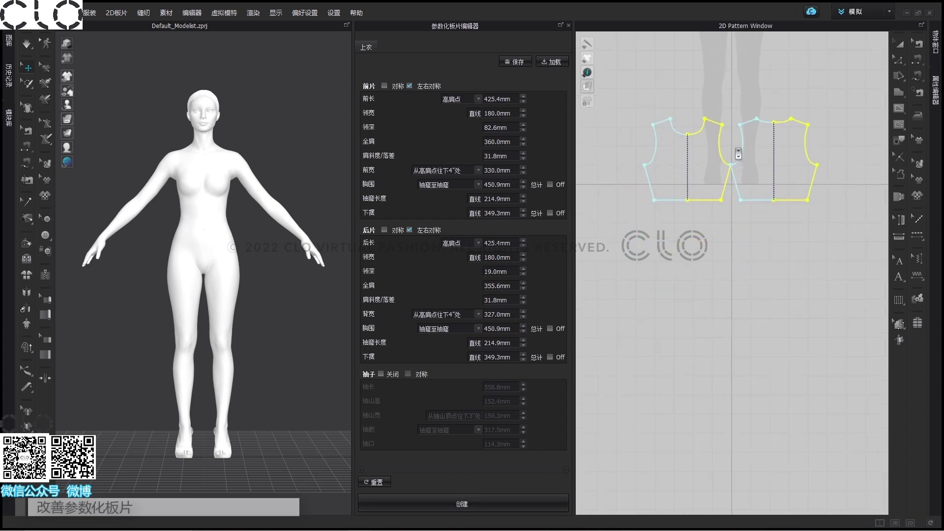
pyautogui.moveTo(723, 312); pyautogui.dragTo(728, 163, button='middle')
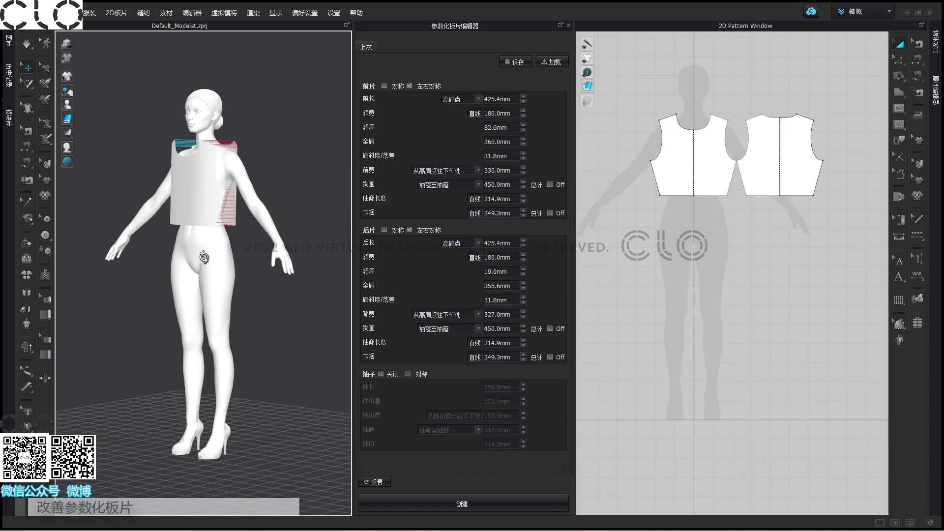
pyautogui.moveTo(212, 266); pyautogui.dragTo(195, 263, button='right')
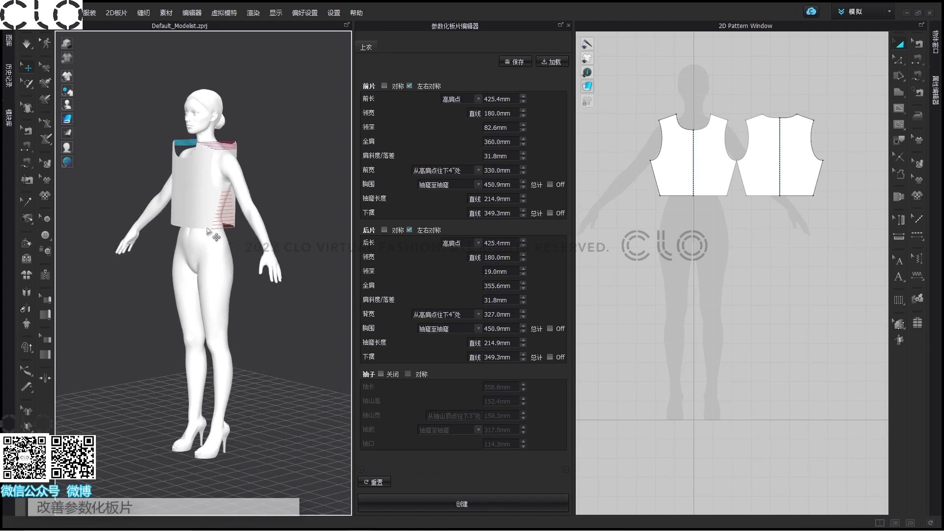
pyautogui.moveTo(207, 231); pyautogui.dragTo(276, 311, button='right')
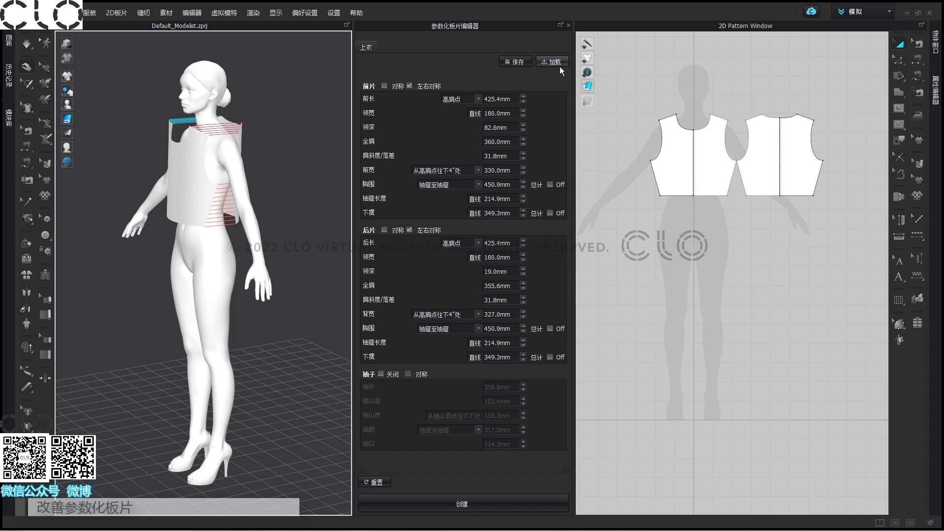
# - Save the parametric pattern values as a CSV spec sheet named 板片数据 in the 3.1 改善参数化板片 folder
pyautogui.click(520, 61)
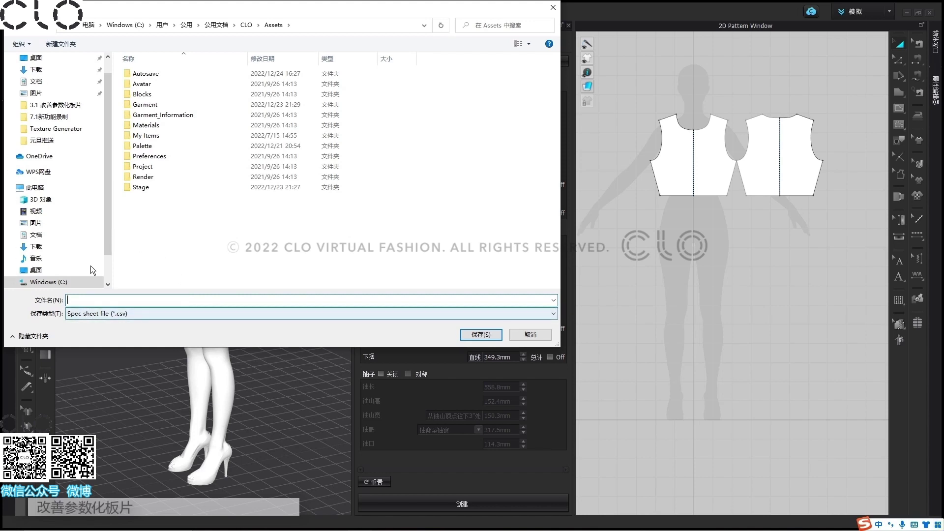
pyautogui.click(60, 106)
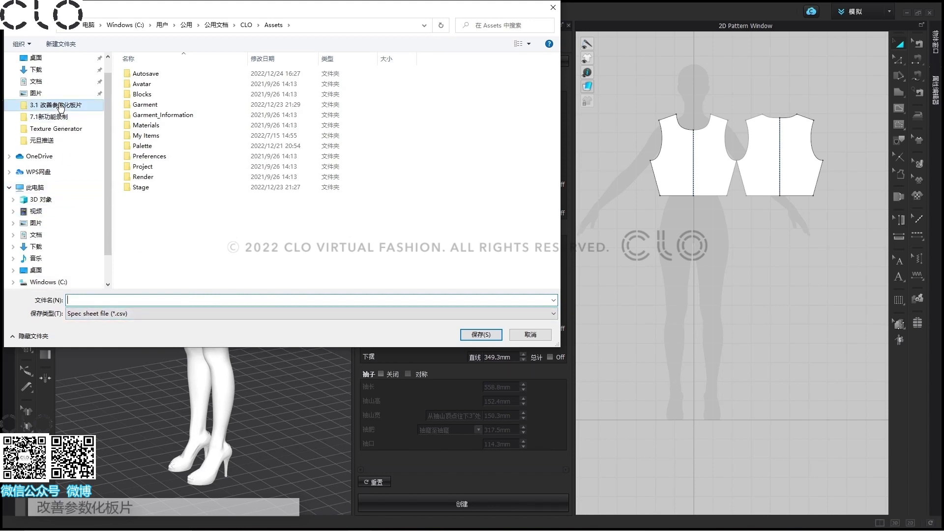
pyautogui.click(113, 300)
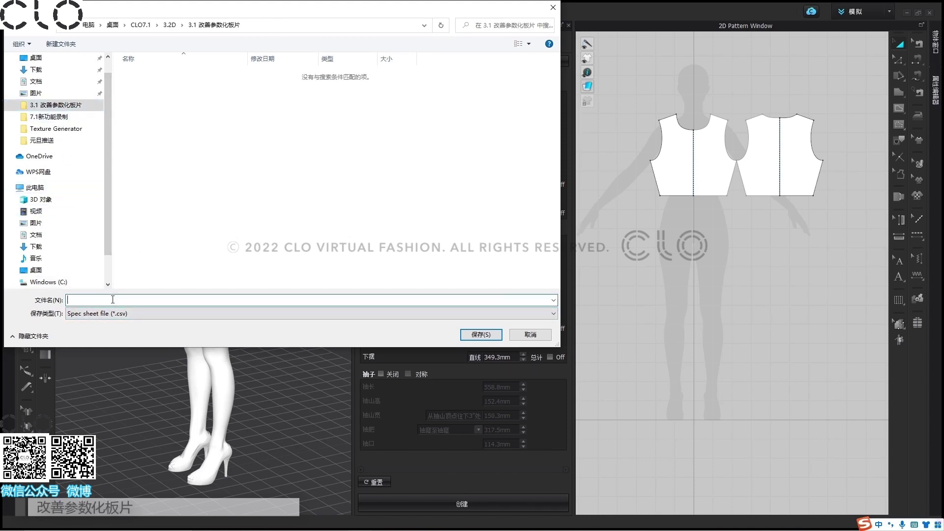
pyautogui.write('板片数据')
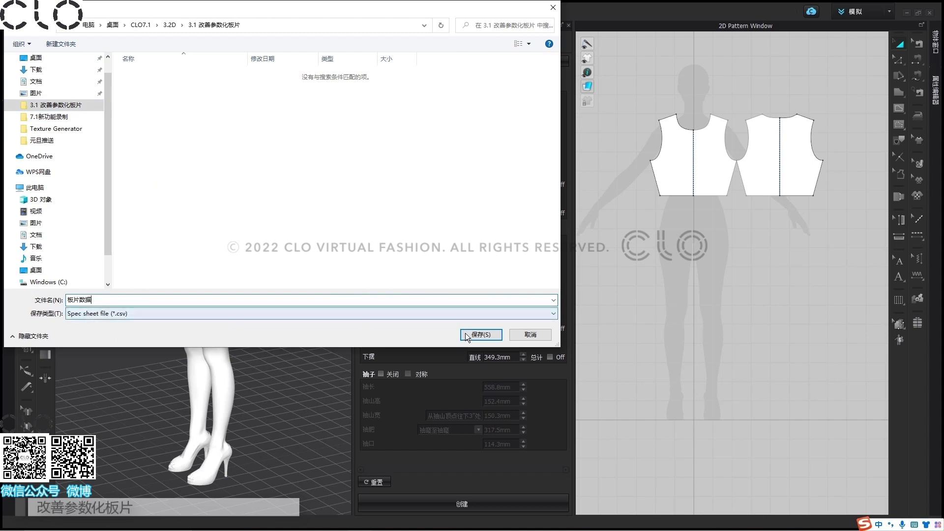
pyautogui.press('Return')
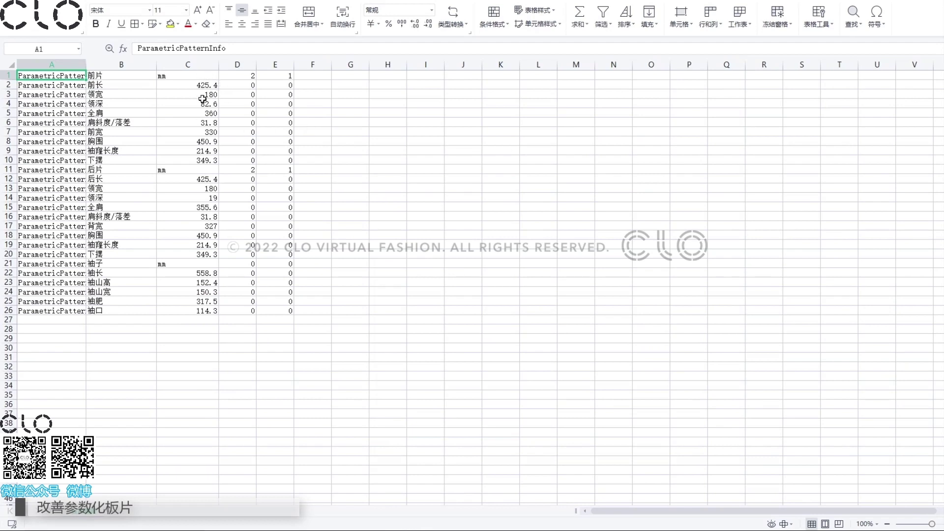
# - In the exported spreadsheet, change the front piece's neck depth (领深) in cell C4 to 75
pyautogui.click(196, 104)
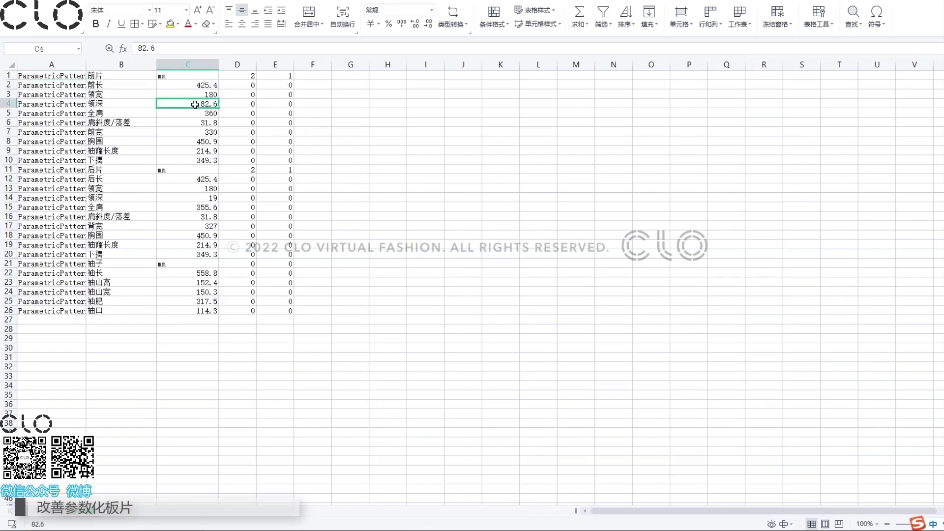
pyautogui.doubleClick(196, 104)
pyautogui.moveTo(194, 104); pyautogui.dragTo(138, 102)
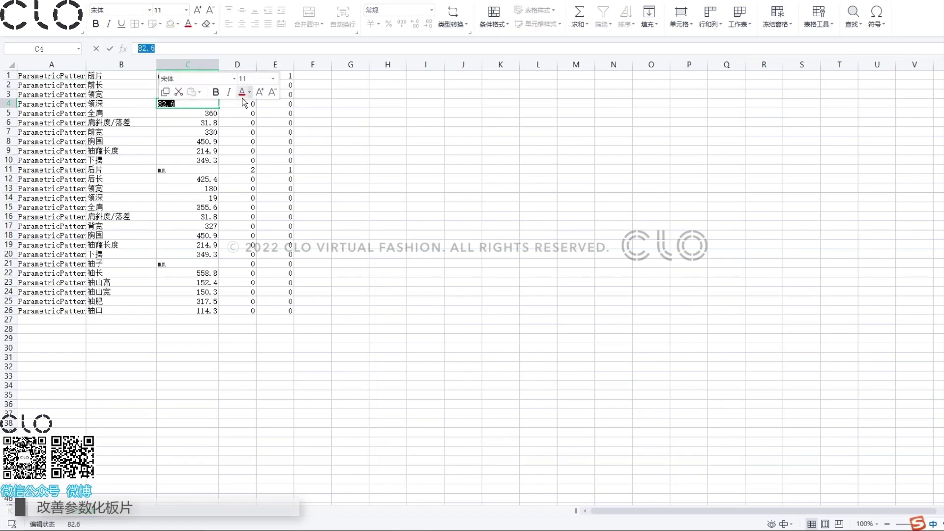
pyautogui.write('7.2mm')
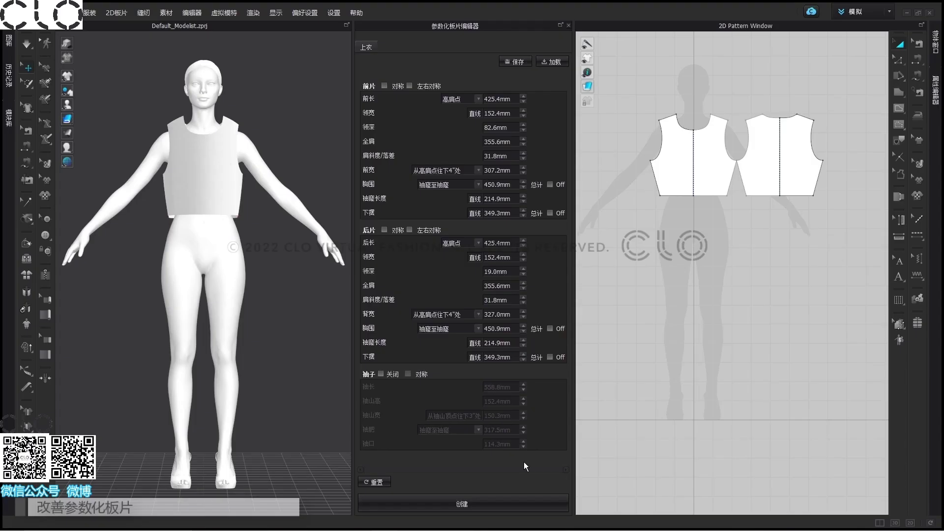
# - Load the edited 板片数据 spec sheet into the reset parametric editor and place its new pieces below the existing pair
pyautogui.click(376, 482)
pyautogui.click(550, 61)
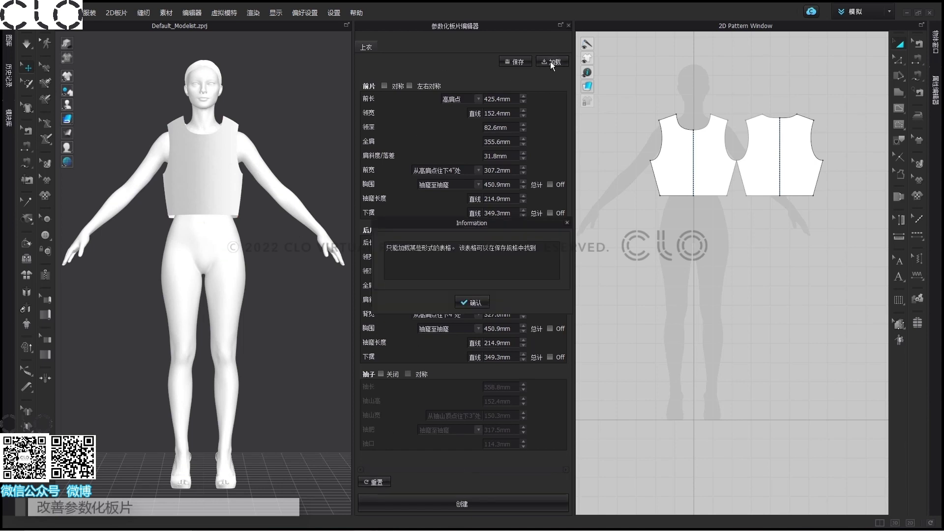
pyautogui.click(480, 298)
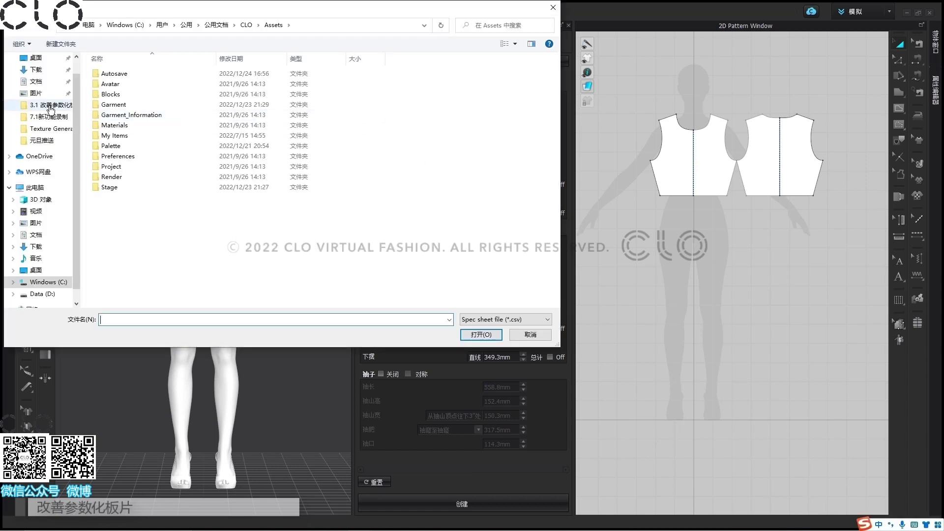
pyautogui.click(49, 105)
pyautogui.click(113, 74)
pyautogui.click(481, 334)
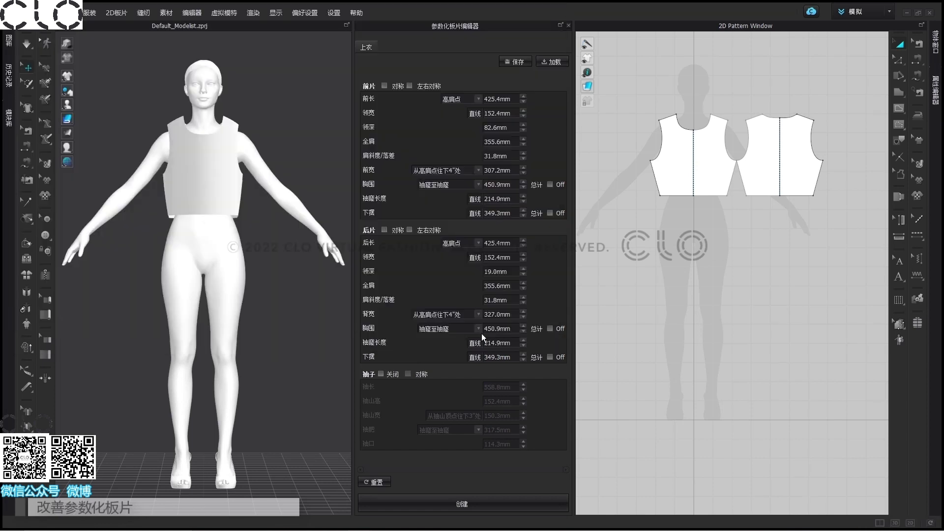
pyautogui.click(462, 505)
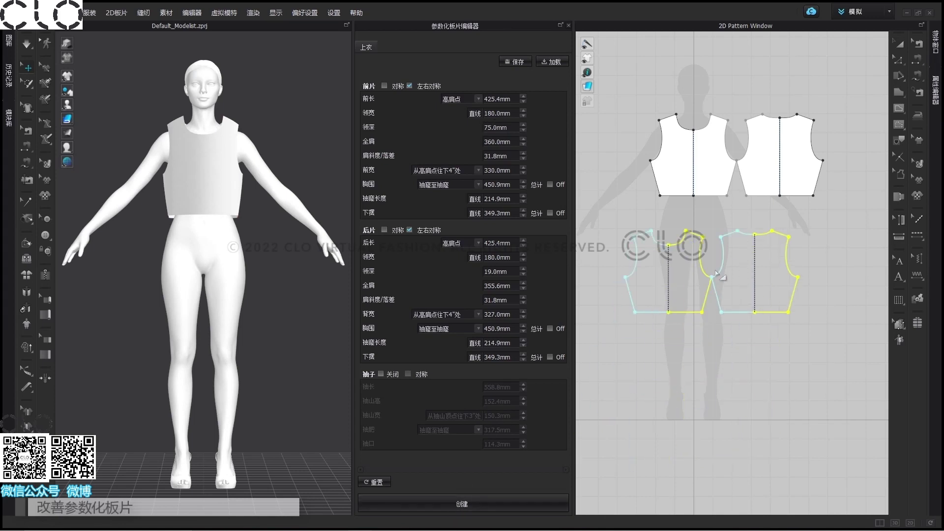
pyautogui.click(739, 260)
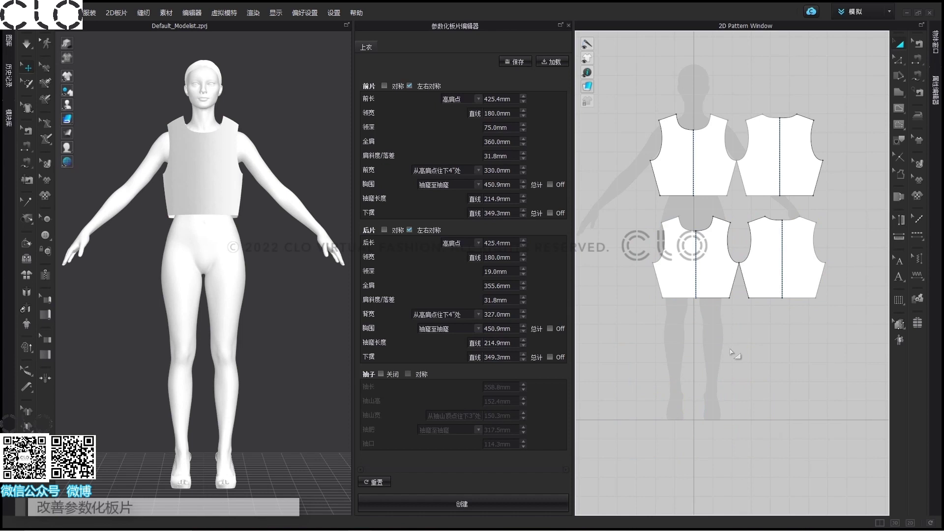
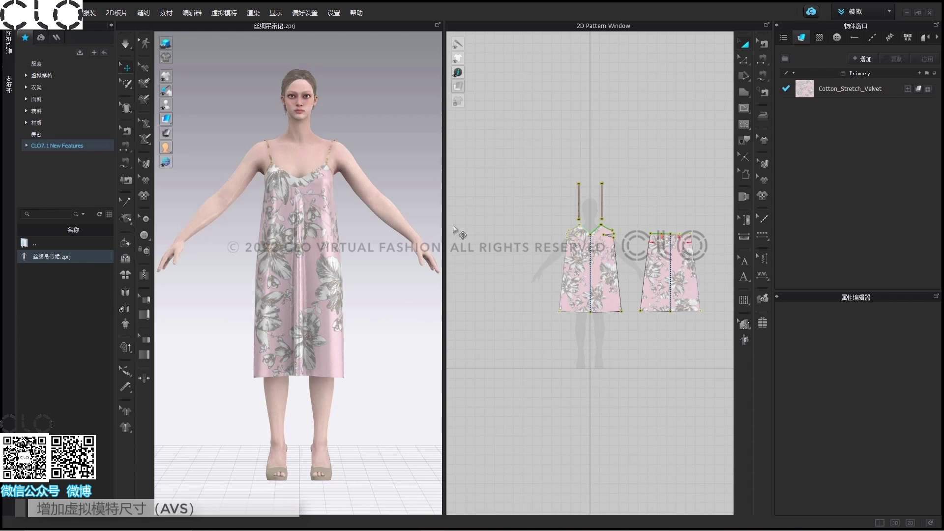
# - Open the grading settings' avatar matching (匹配虚拟模特) and update it so sizes S, M and L each get a matched avatar
pyautogui.click(922, 36)
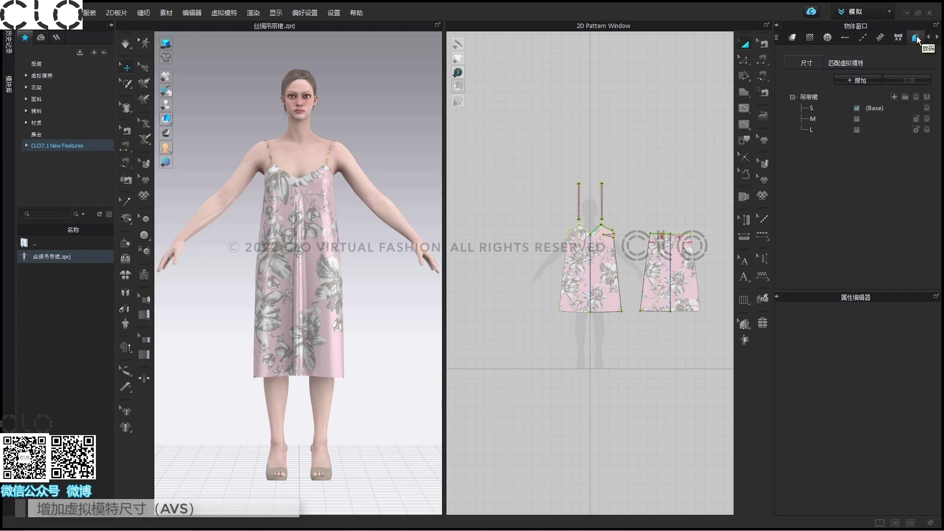
pyautogui.click(845, 62)
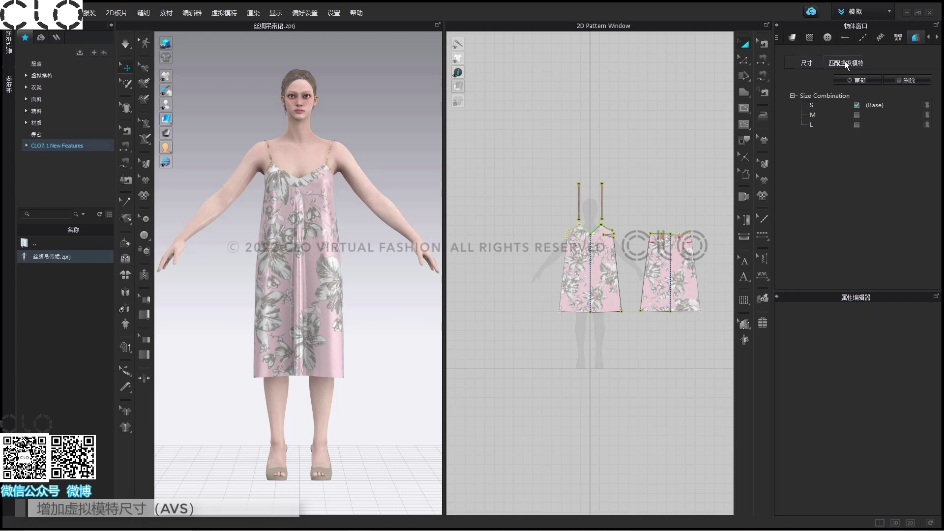
pyautogui.click(866, 79)
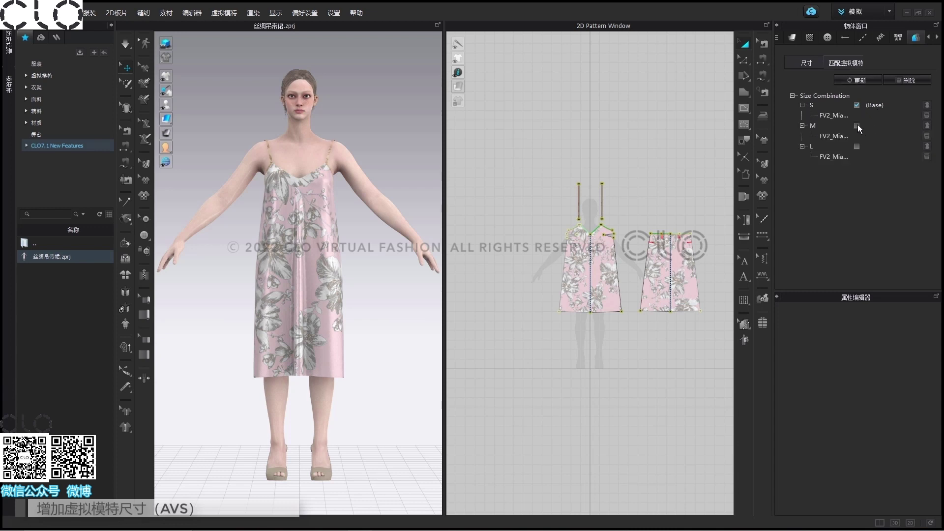
# - Try the dress in sizes M and L in the size combination list, leaving M as the base size
pyautogui.click(857, 125)
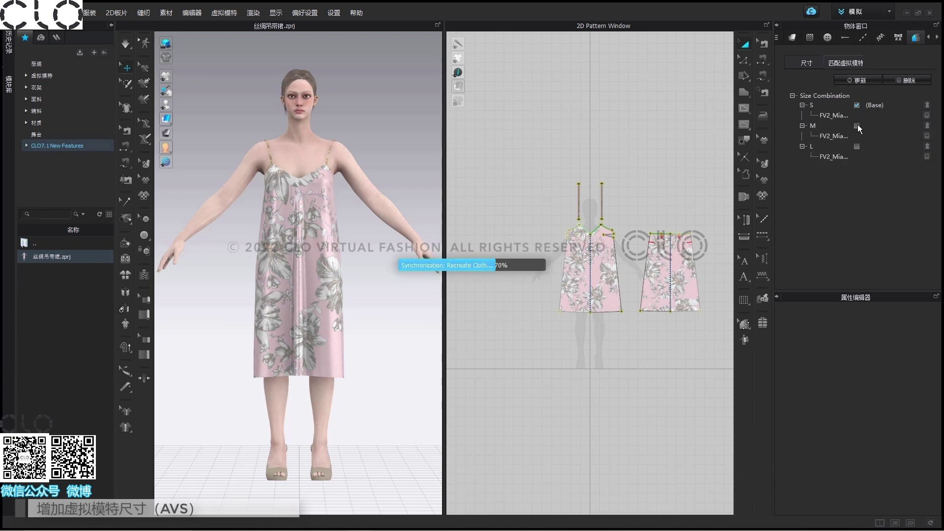
pyautogui.click(857, 146)
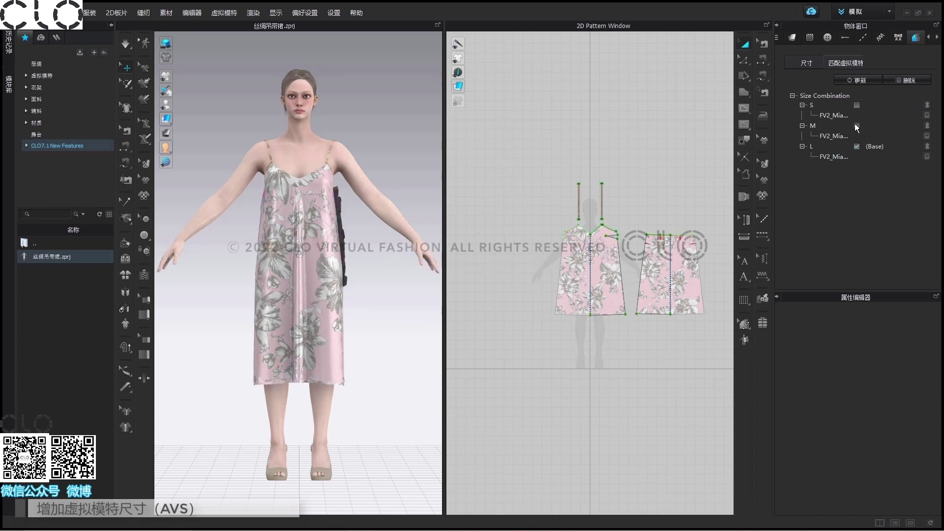
pyautogui.click(857, 126)
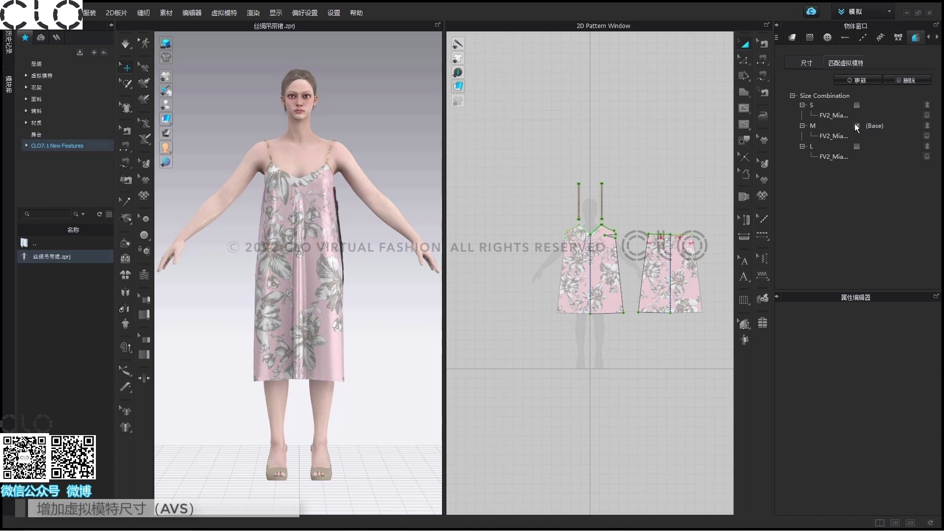
pyautogui.click(928, 126)
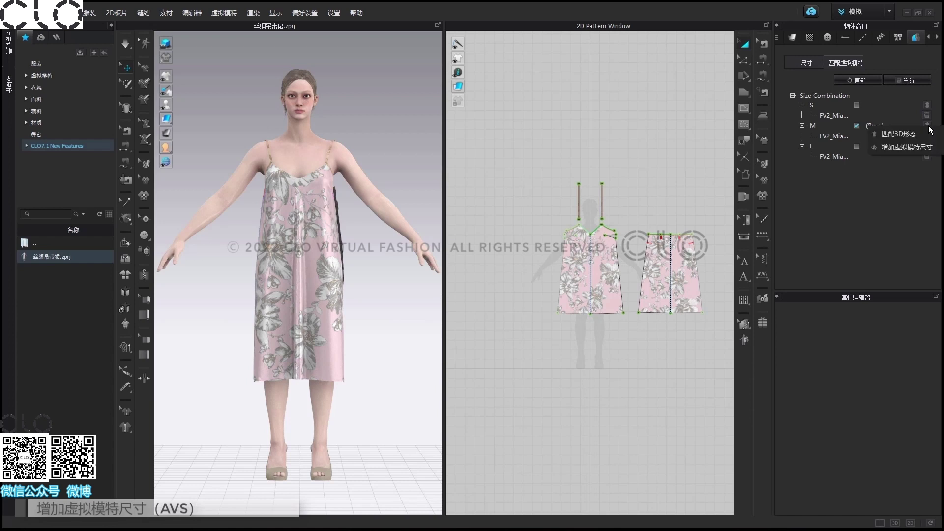
pyautogui.click(899, 147)
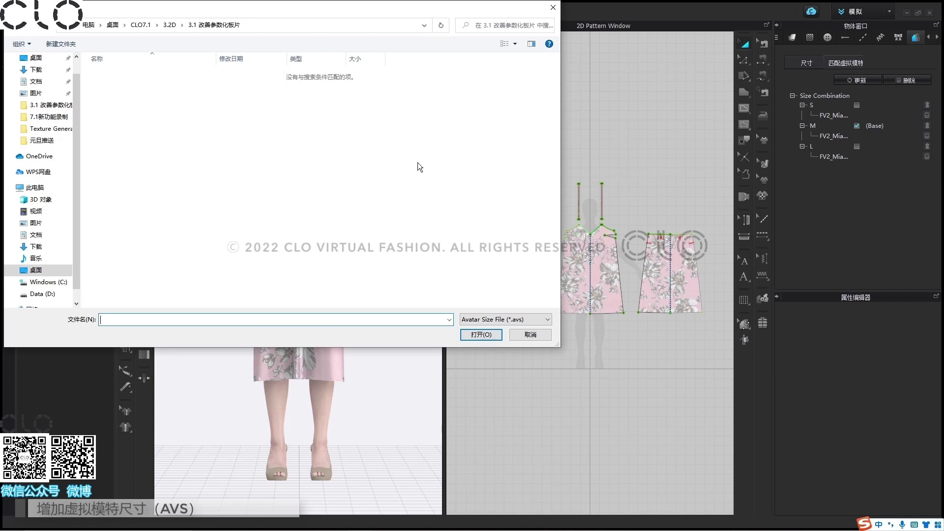
pyautogui.click(531, 335)
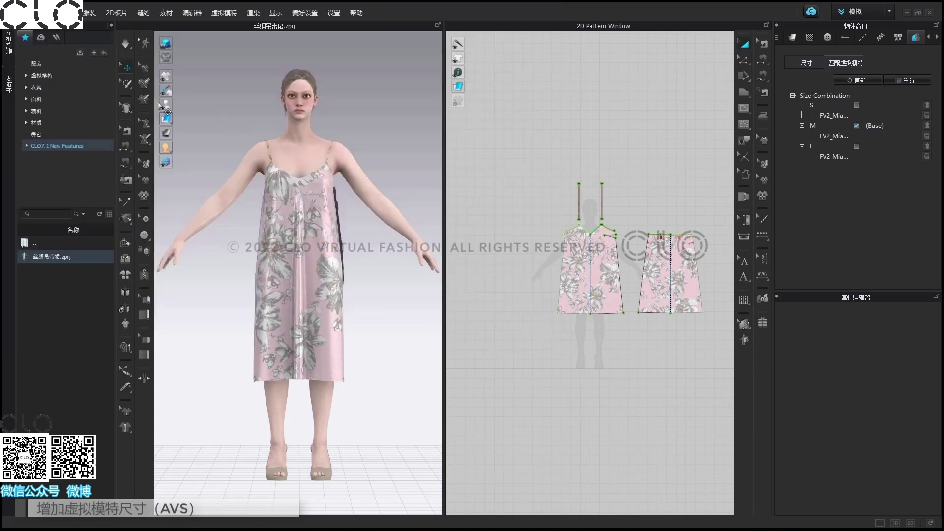
# - Start adding an avatar size (增加虚拟模特尺寸) to size M and browse to the Female_V2 US_ASTM_Missy_Curvy folder
pyautogui.click(49, 73)
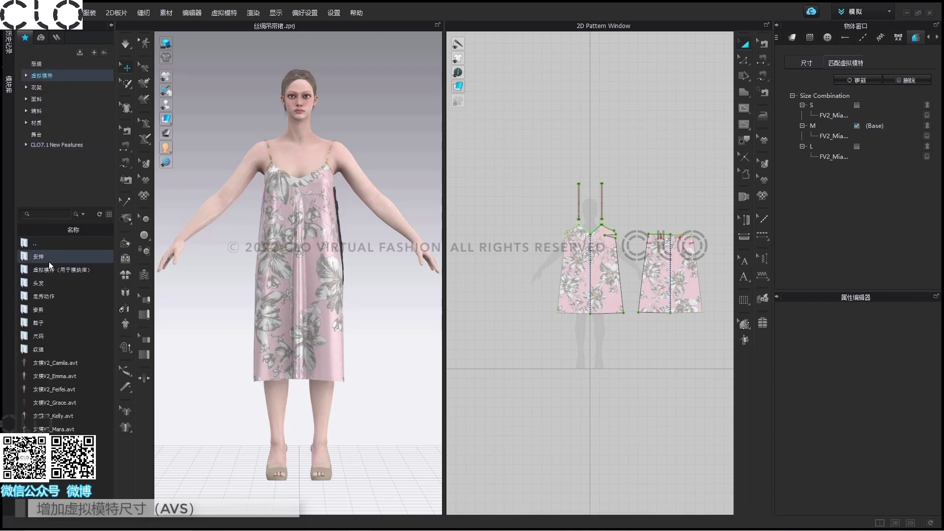
pyautogui.doubleClick(41, 336)
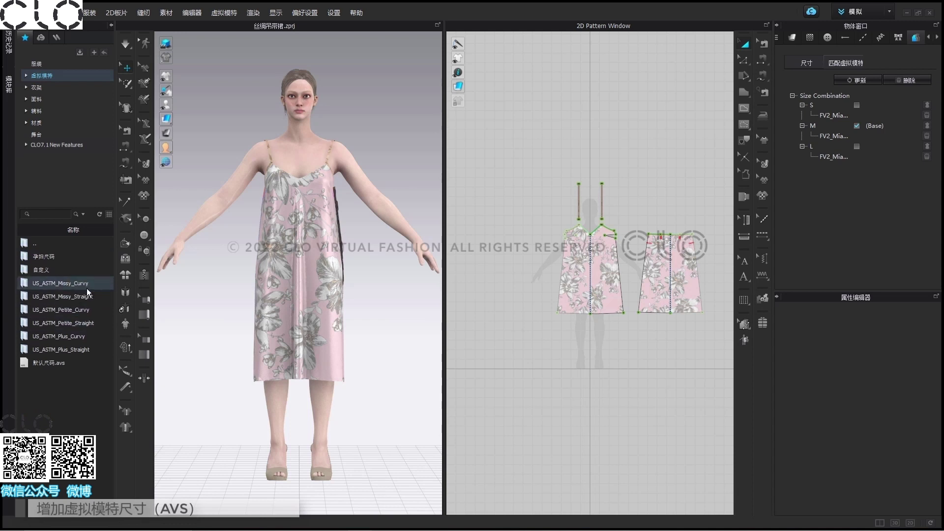
pyautogui.click(928, 126)
pyautogui.click(904, 146)
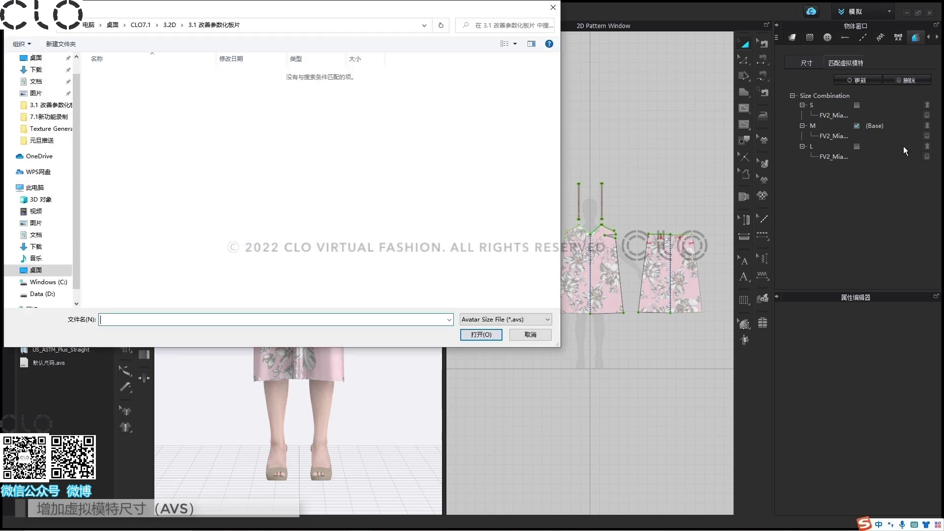
pyautogui.click(278, 27)
pyautogui.rightClick(199, 25)
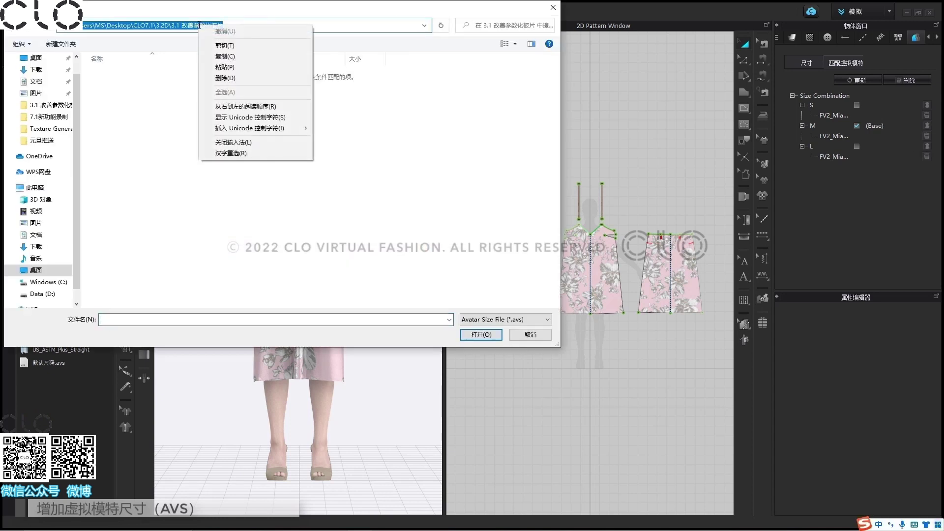
pyautogui.click(227, 67)
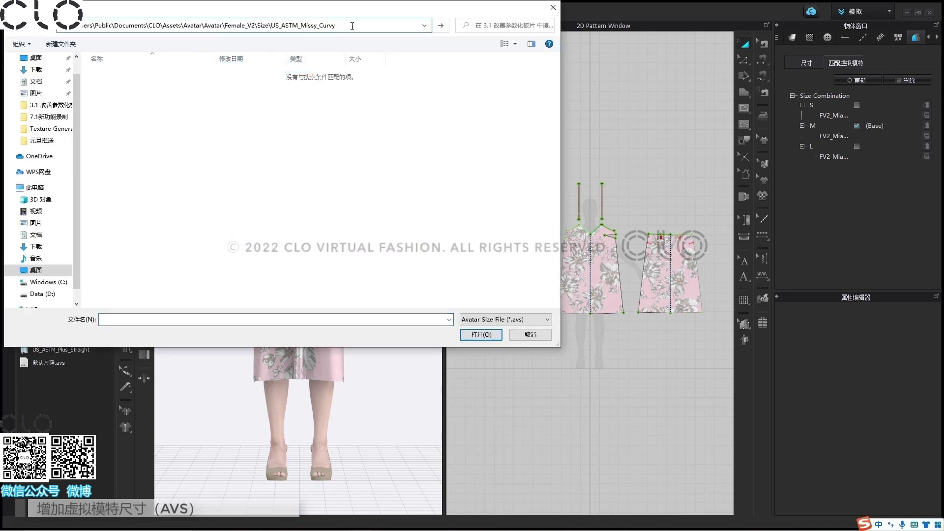
pyautogui.press('Return')
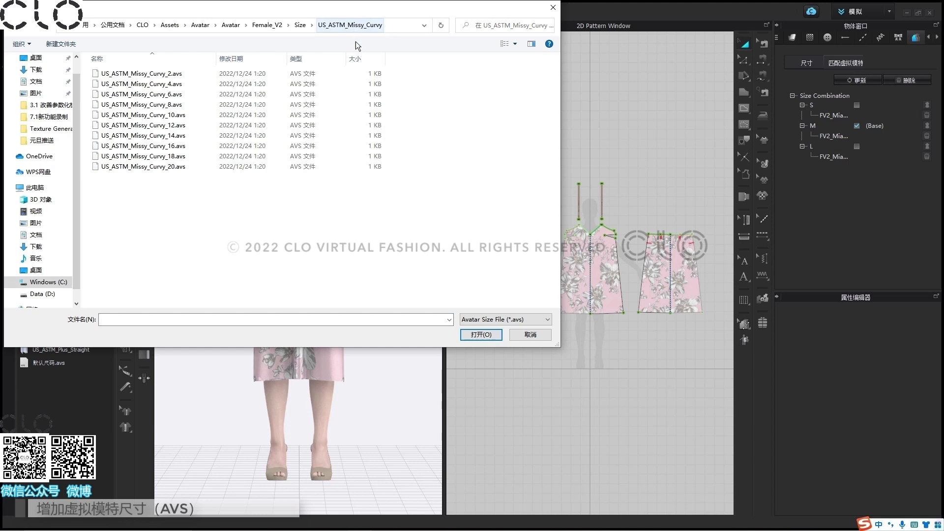
# - Load US_ASTM_Missy_Curvy_10.avs as the avatar size for M and refit the dress to the resized avatar
pyautogui.click(196, 117)
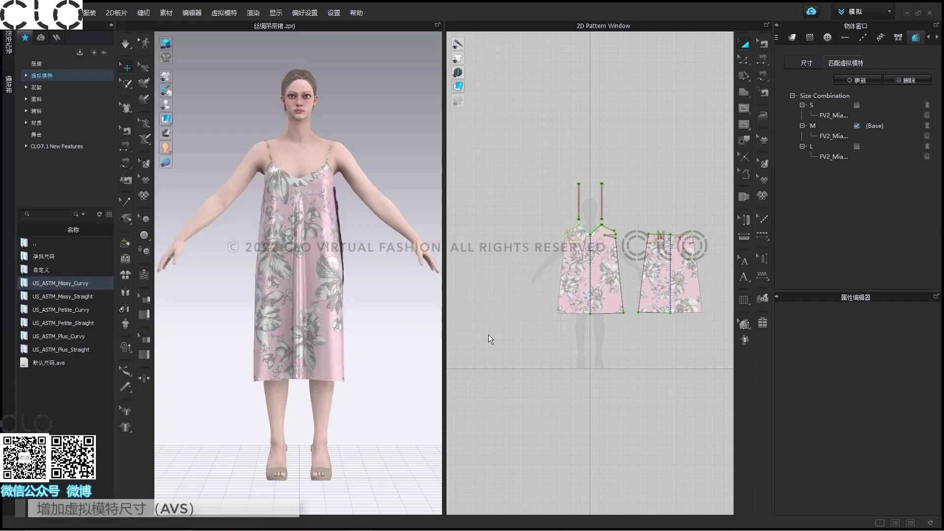
pyautogui.click(481, 335)
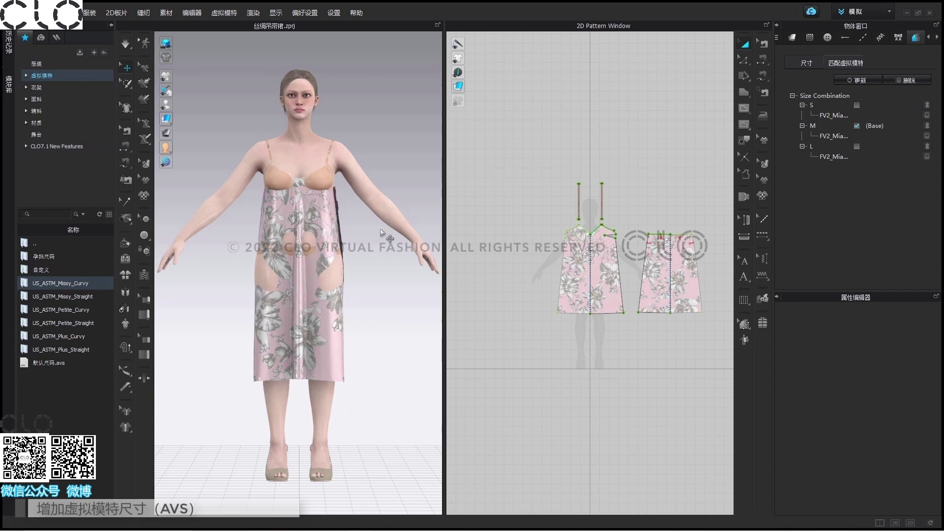
pyautogui.click(126, 324)
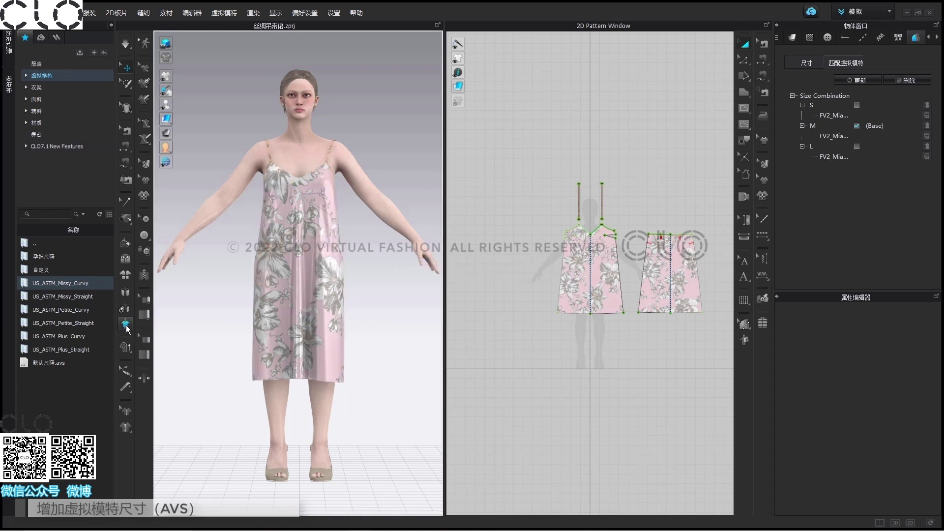
# - Make L the base size, add US_ASTM_Missy_Curvy_14.avs as its avatar size, and refit the dress to the avatar
pyautogui.click(856, 147)
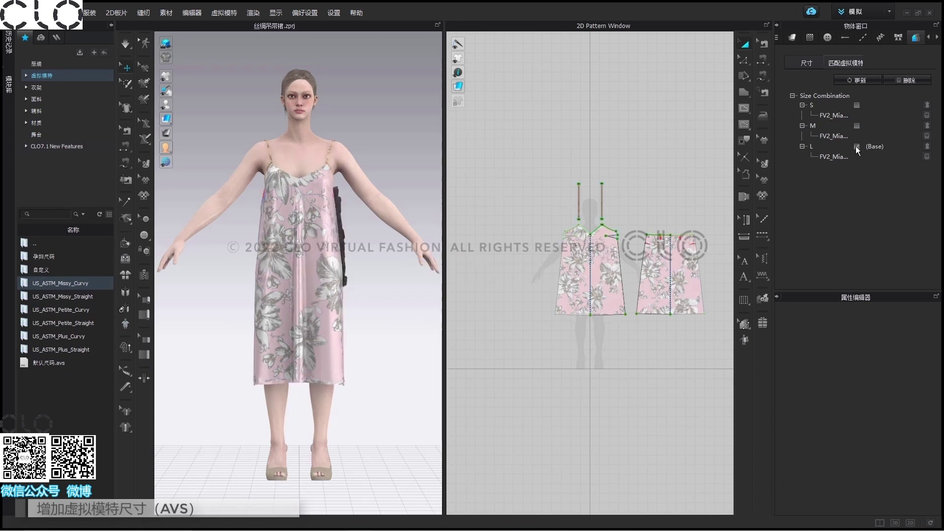
pyautogui.click(927, 149)
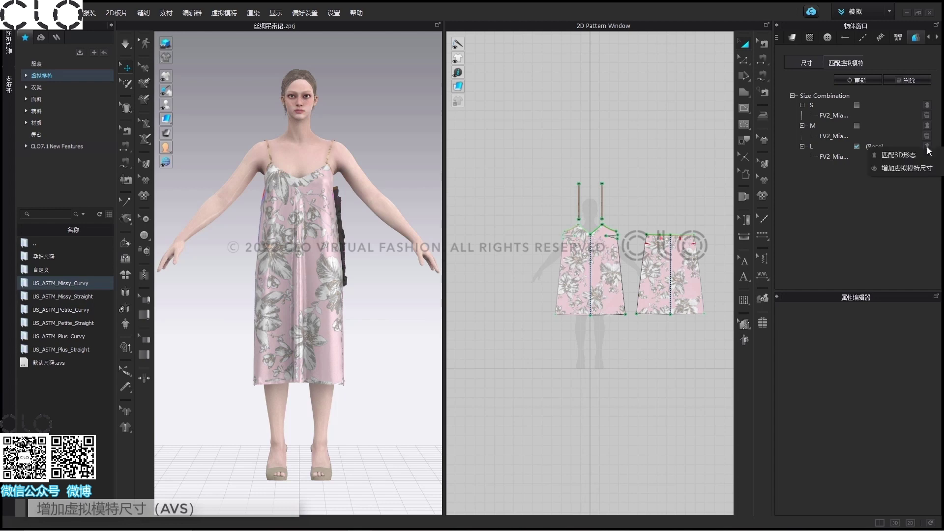
pyautogui.click(903, 168)
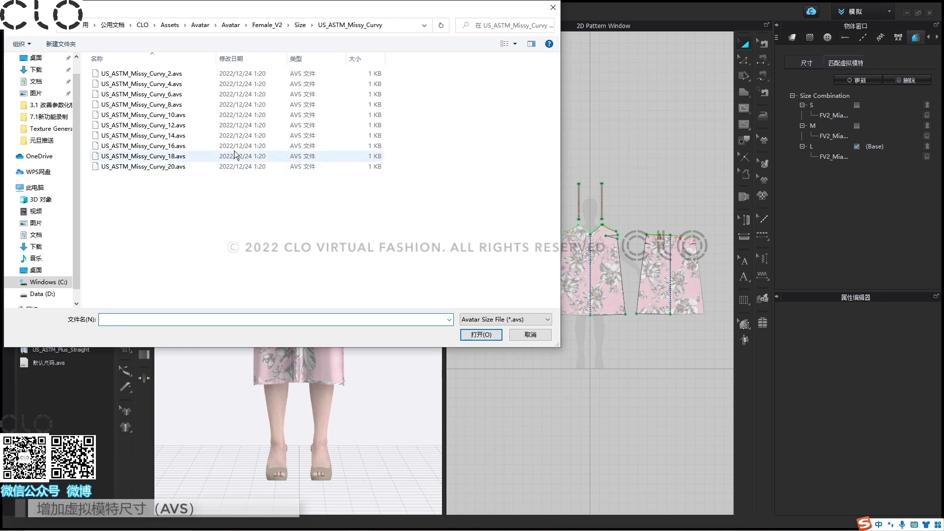
pyautogui.click(197, 136)
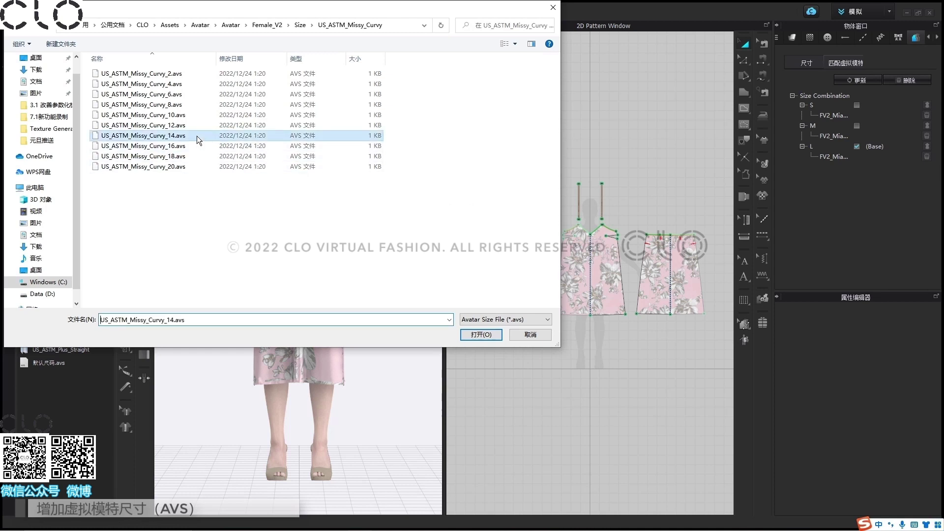
pyautogui.click(476, 332)
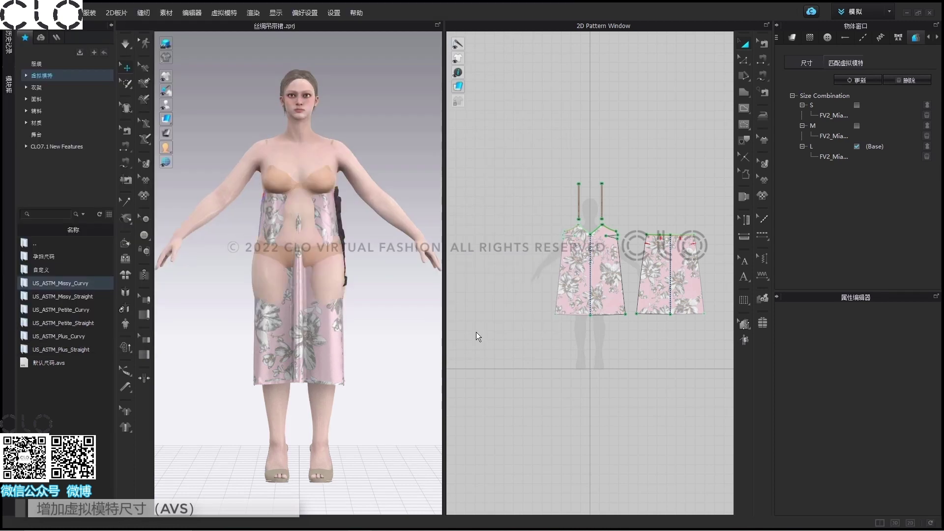
pyautogui.click(126, 324)
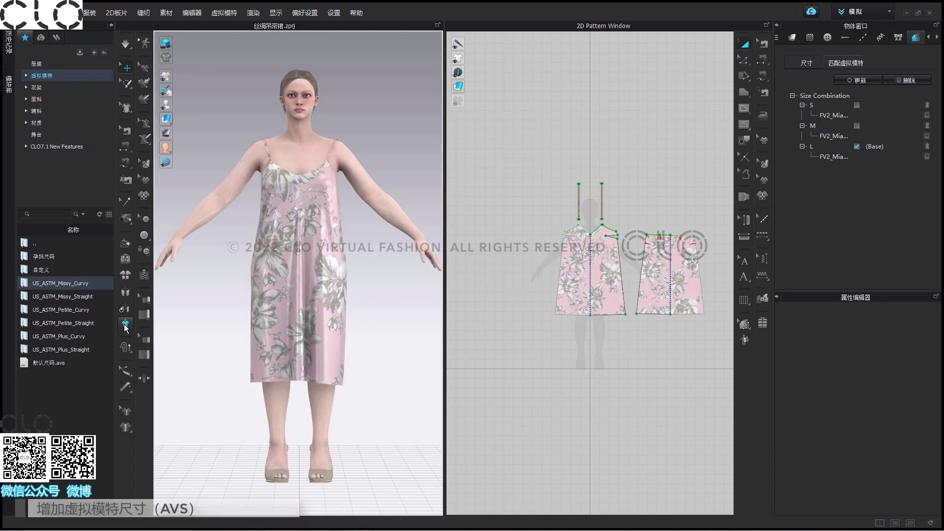
# - Switch the base size in the size combination list to M, and then to S
pyautogui.click(856, 125)
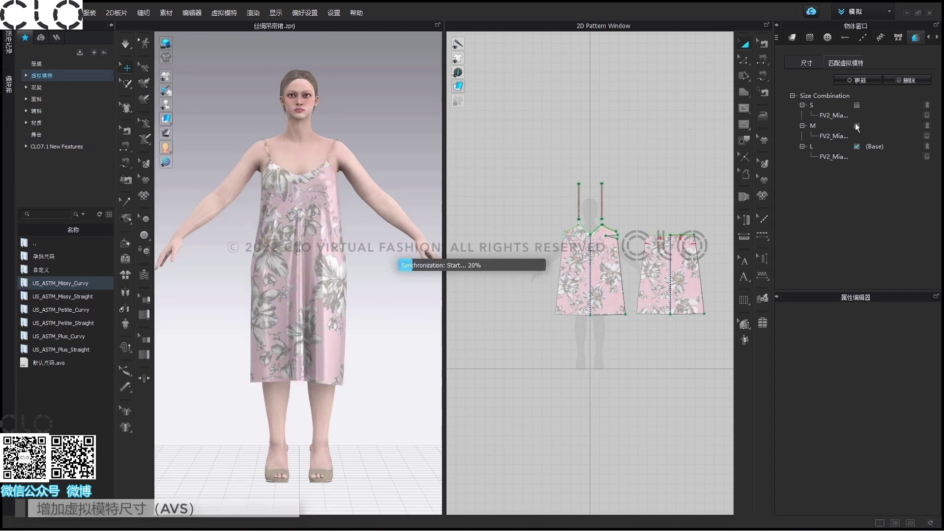
pyautogui.click(857, 105)
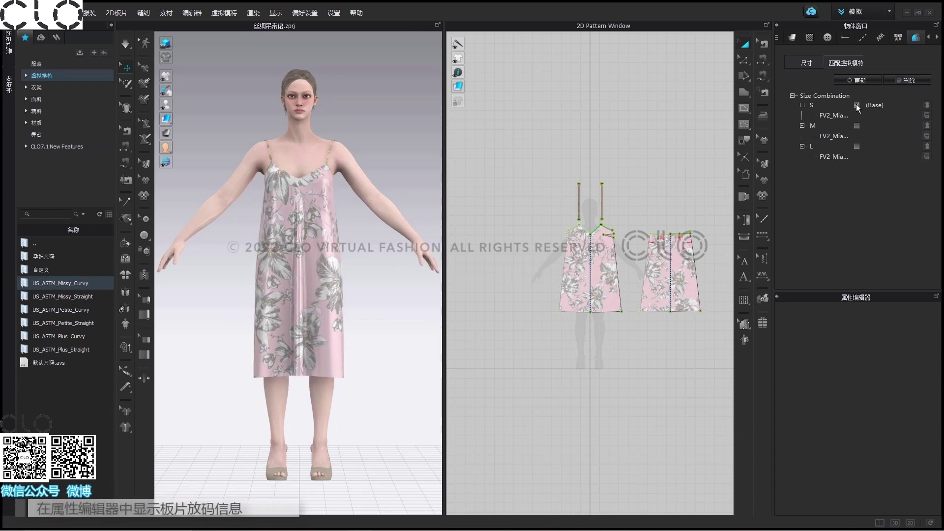
# - Expand the grading (放码) properties of the front dress piece and try base sizes M and L before returning to S
pyautogui.click(598, 291)
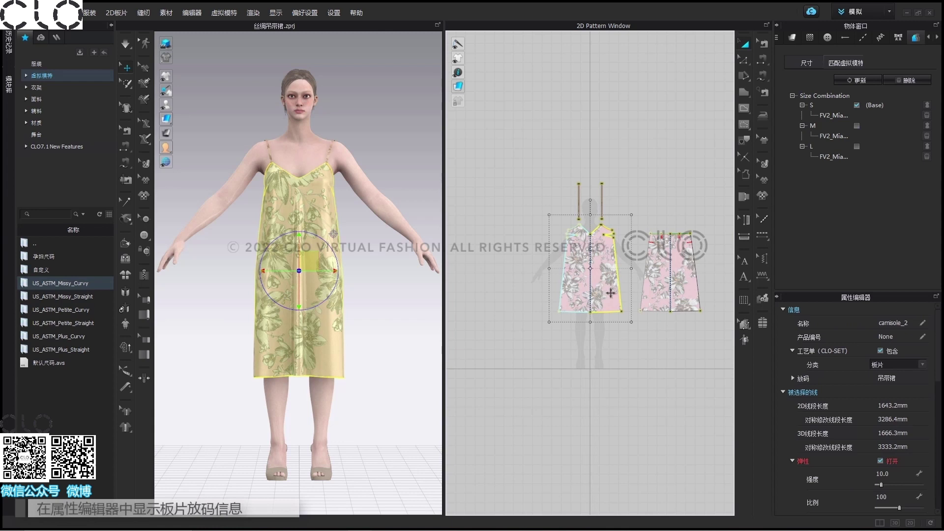
pyautogui.click(793, 379)
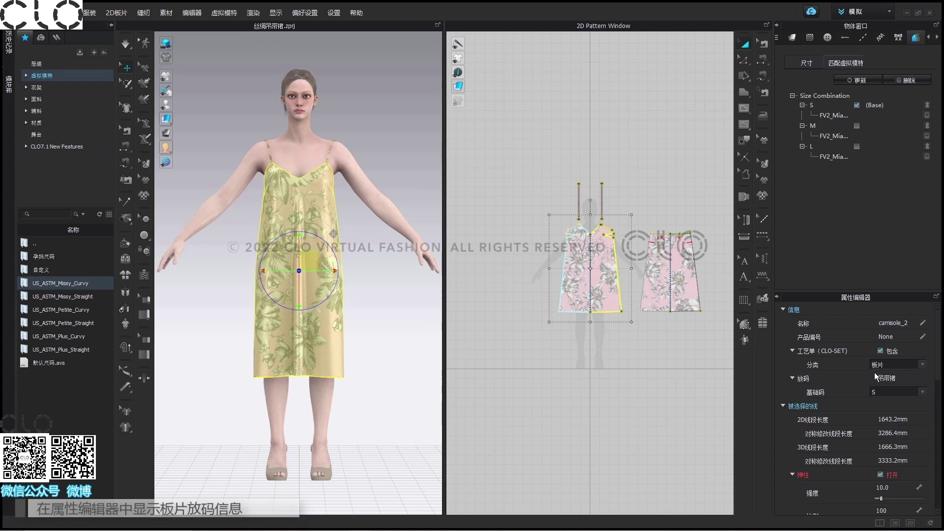
pyautogui.click(922, 394)
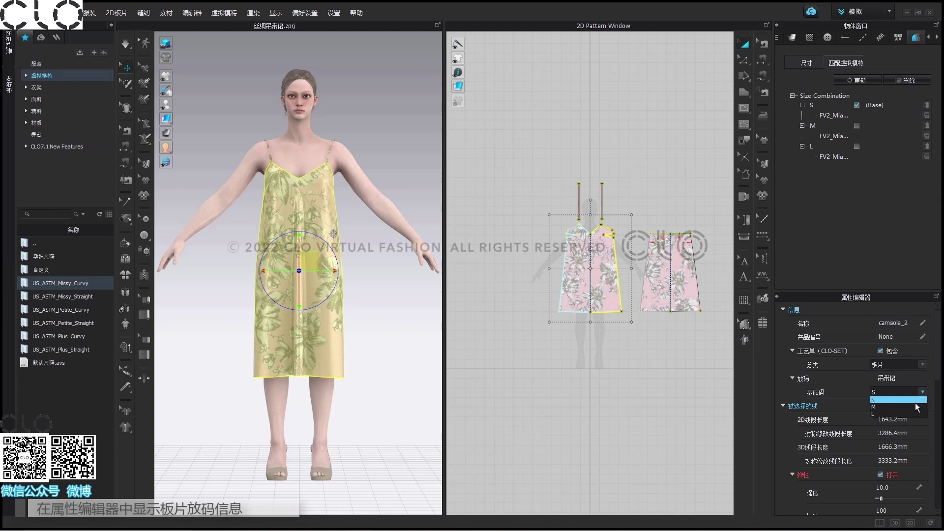
pyautogui.press('Escape')
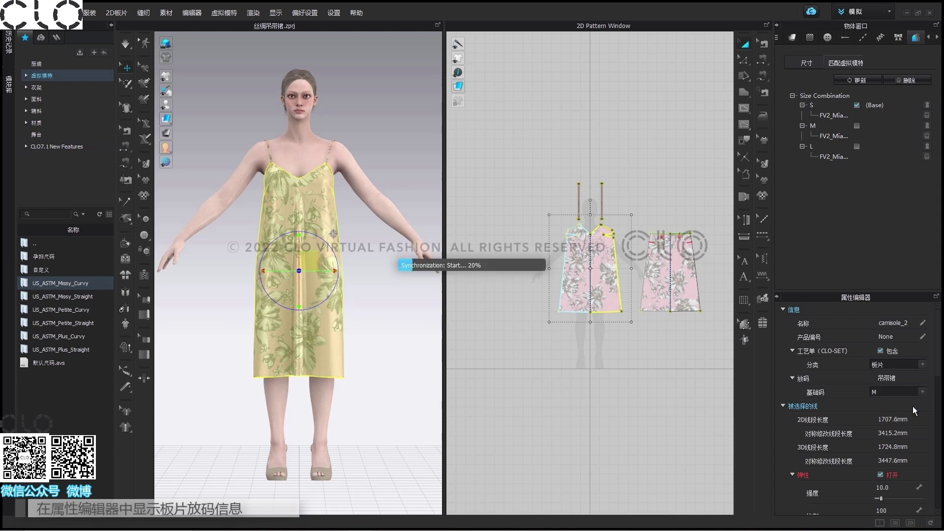
pyautogui.press('Down')
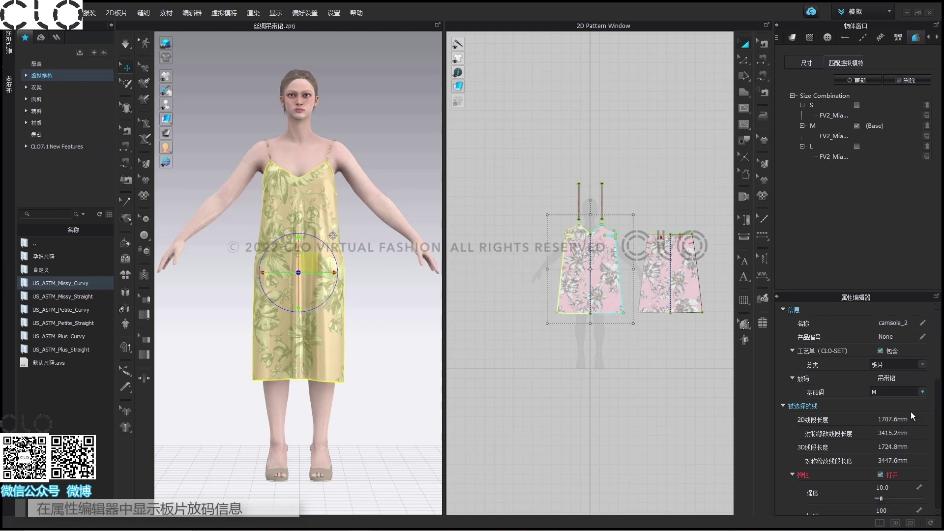
pyautogui.click(896, 392)
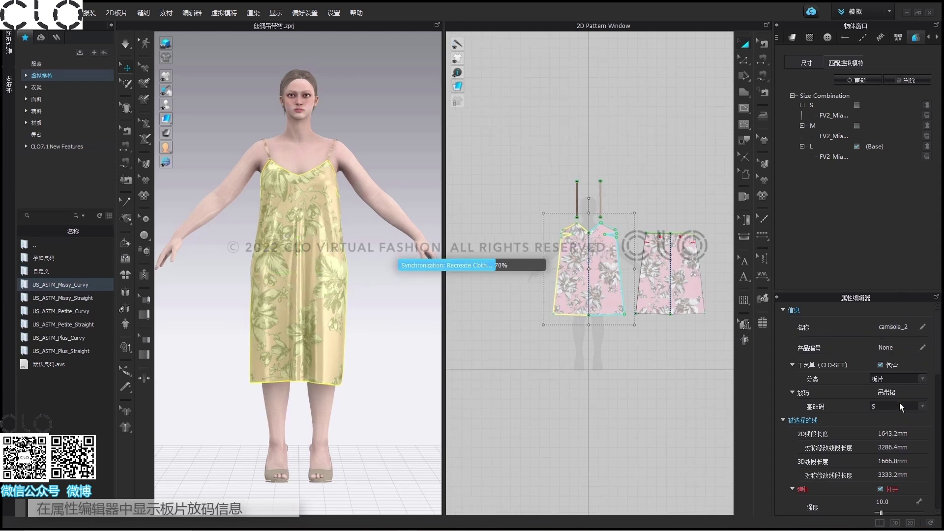
# - With the single Edit Grading tool, lower the front piece's centre hem points for M and L together to Y -35 and -50 mm
pyautogui.click(745, 325)
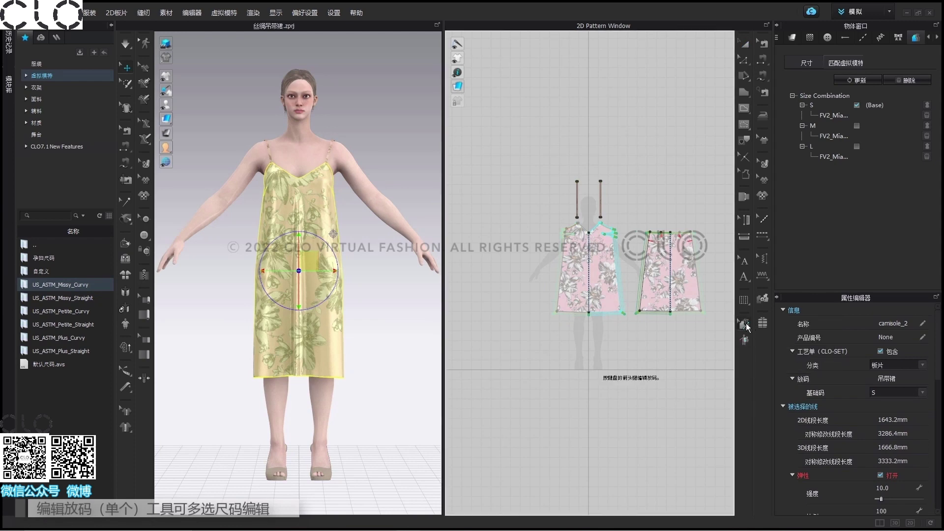
pyautogui.scroll(8, 590, 329)
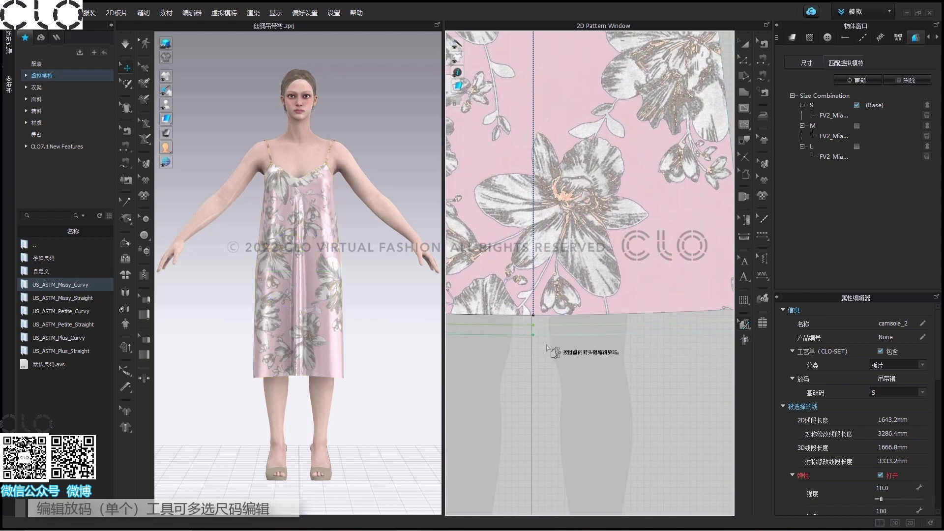
pyautogui.click(533, 325)
pyautogui.click(533, 325)
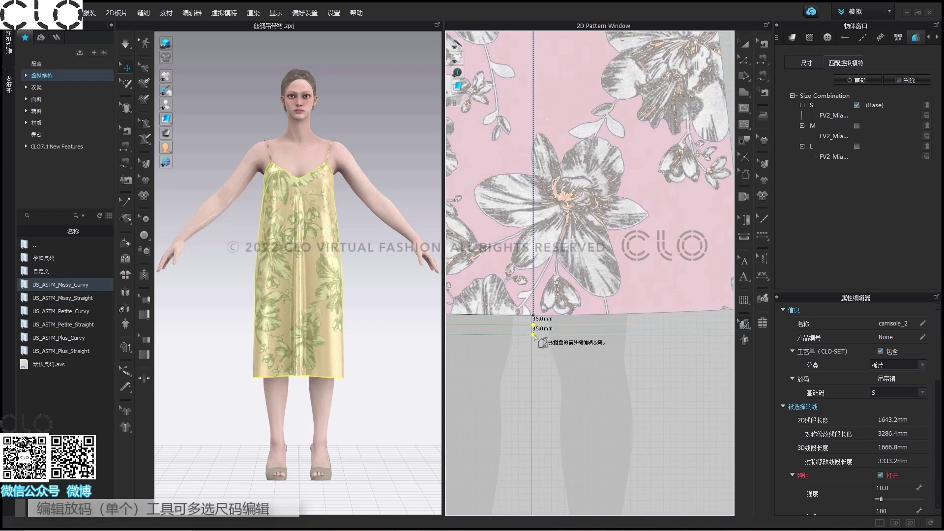
pyautogui.press('Down')
pyautogui.press('Down')
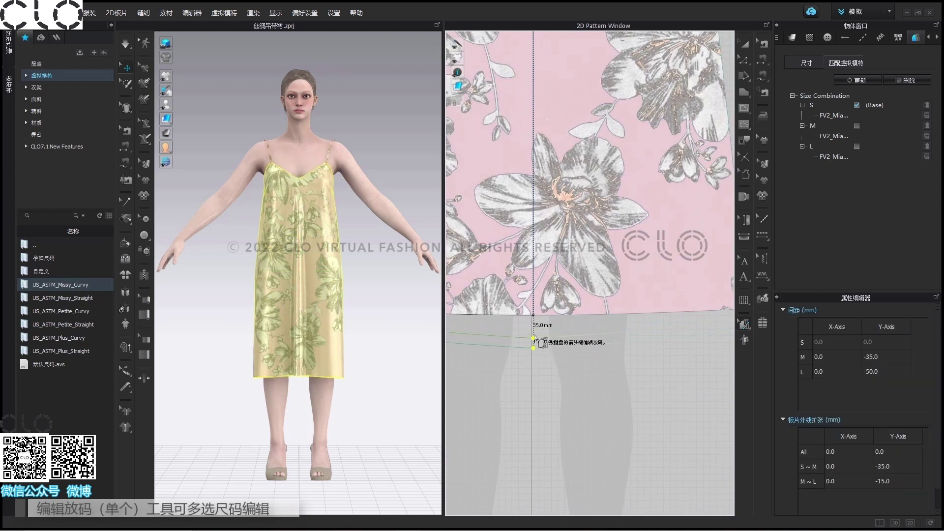
# - Regrade the front piece's side hem corner to X 20, Y -35 mm for M and X 40, Y -50 mm for L
pyautogui.moveTo(607, 372); pyautogui.dragTo(491, 405, button='right')
pyautogui.click(596, 356)
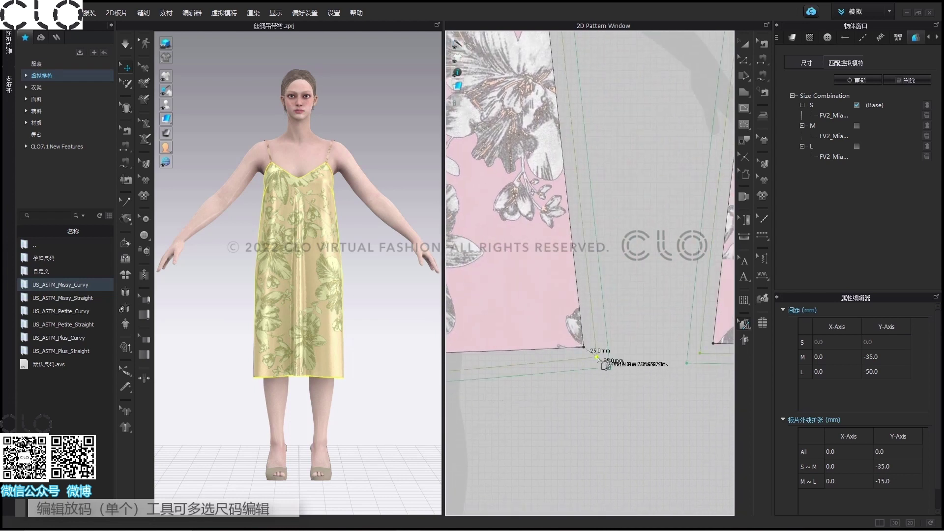
pyautogui.press('Right')
pyautogui.press('Right')
pyautogui.press('Up')
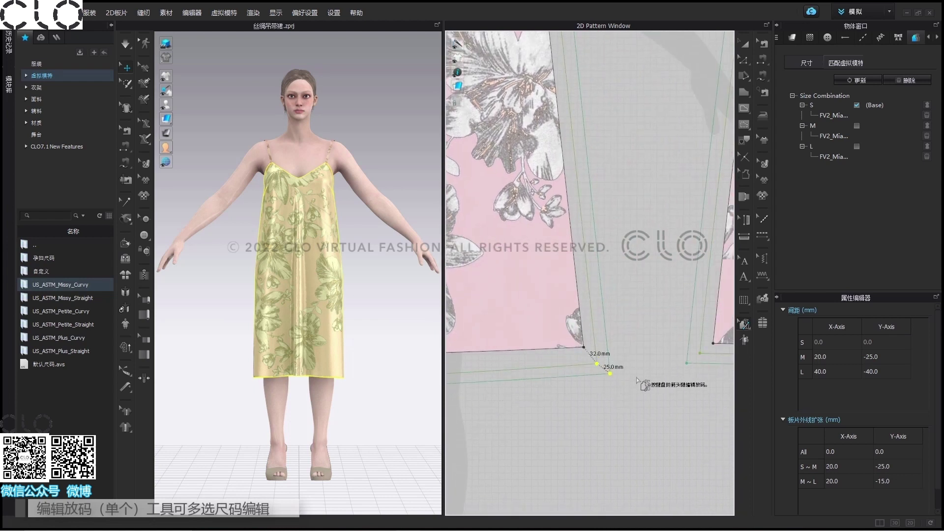
pyautogui.press('Down')
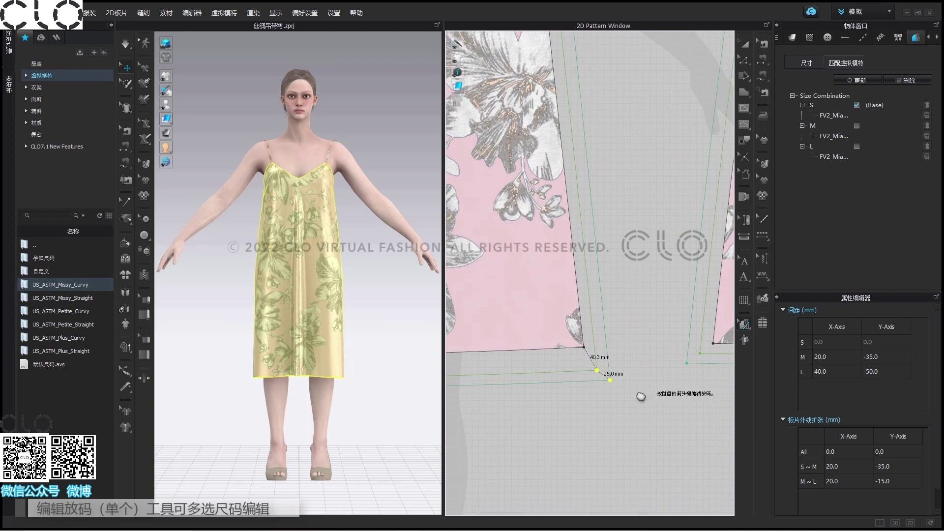
# - Regrade the back piece's side hem corner to -20, -35 mm for M and -40, -50 mm for L, and lower its centre hem points
pyautogui.moveTo(701, 360); pyautogui.dragTo(595, 364, button='right')
pyautogui.click(583, 368)
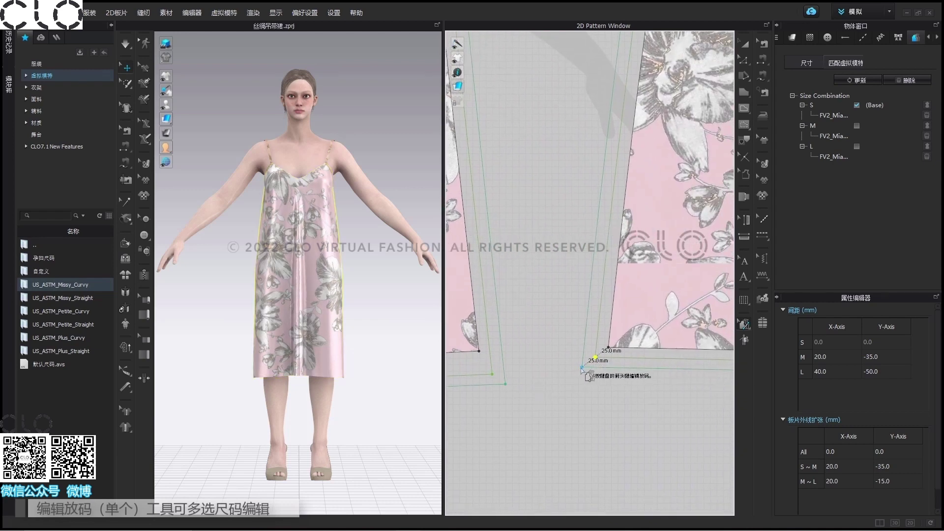
pyautogui.moveTo(600, 359); pyautogui.dragTo(465, 381, button='right')
pyautogui.click(636, 350)
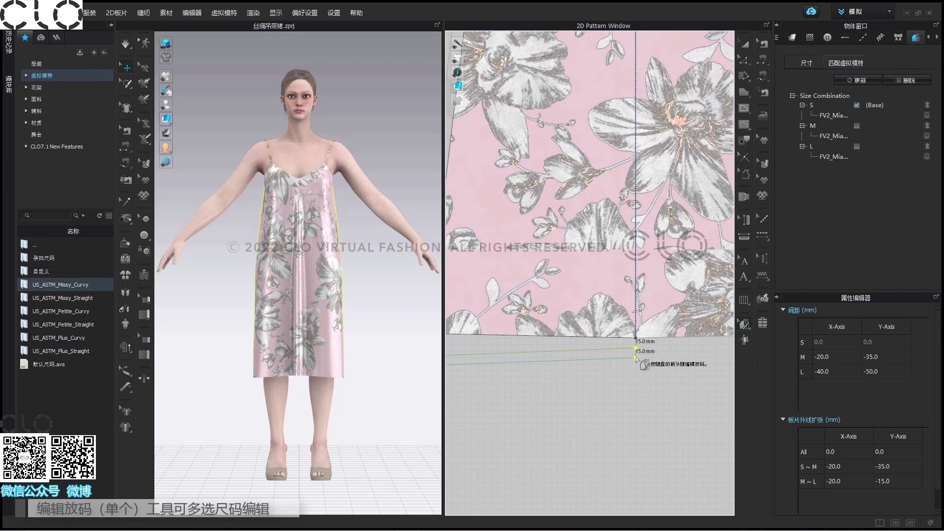
pyautogui.moveTo(636, 349); pyautogui.dragTo(636, 360)
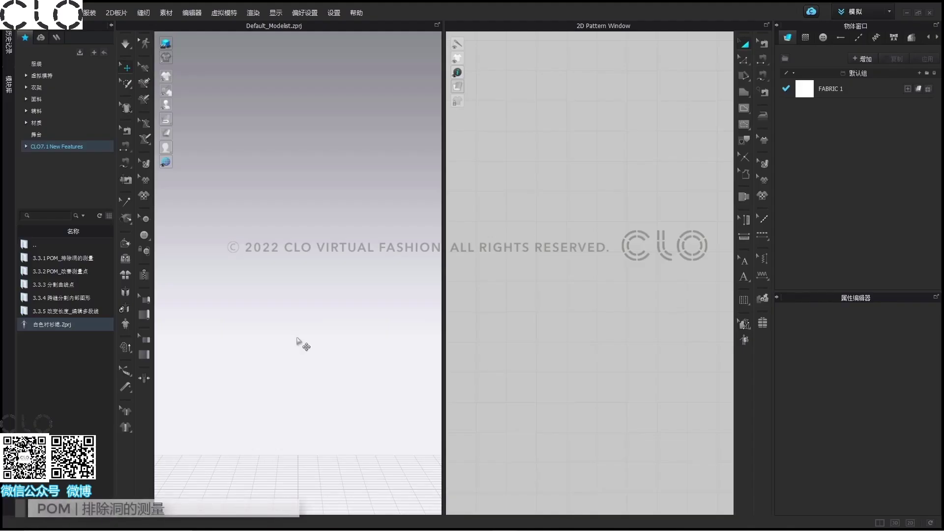
# - Open the project 白色衬衫裙.Zprj from the library and accept the removal of its old-version measurement points
pyautogui.doubleClick(92, 324)
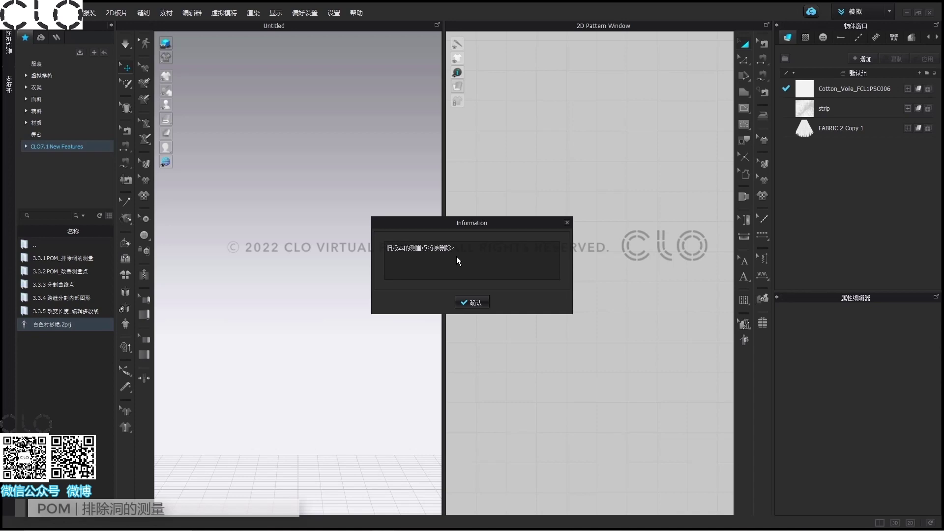
pyautogui.click(484, 303)
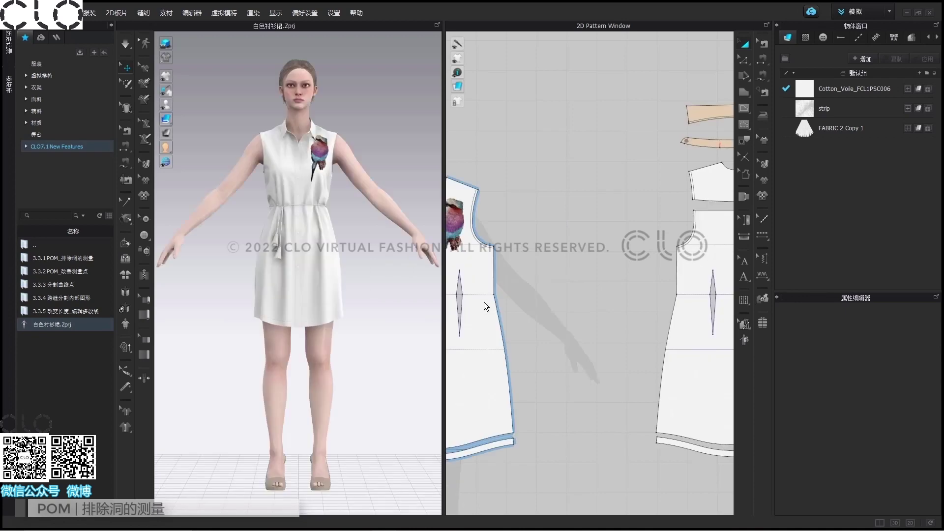
# - Measure the 前长 point of measure from the front piece's neck-shoulder point straight down across the hem gap to the hem band's lower edge
pyautogui.click(938, 38)
pyautogui.click(915, 38)
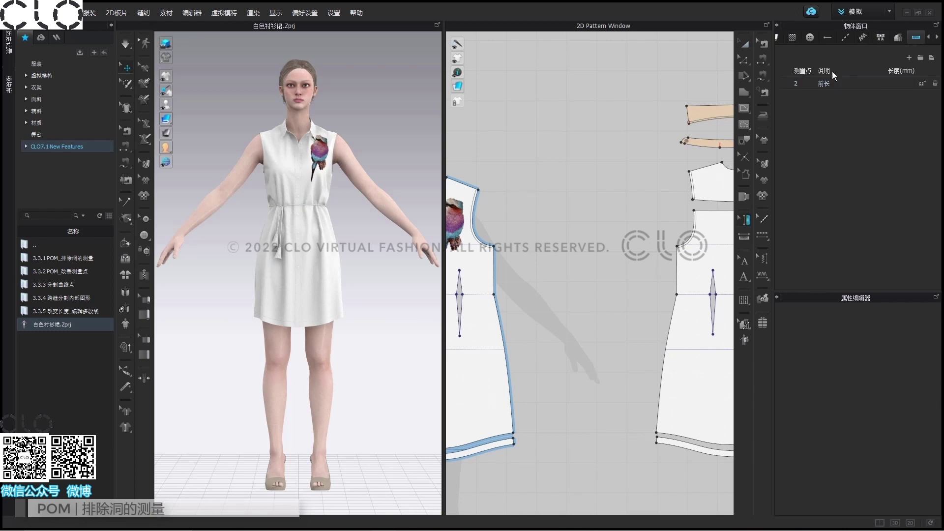
pyautogui.click(905, 87)
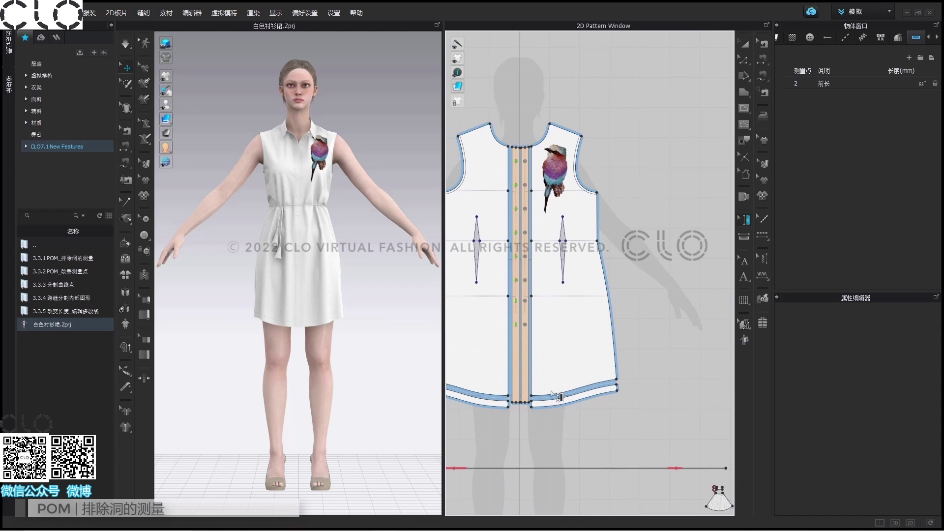
pyautogui.click(825, 84)
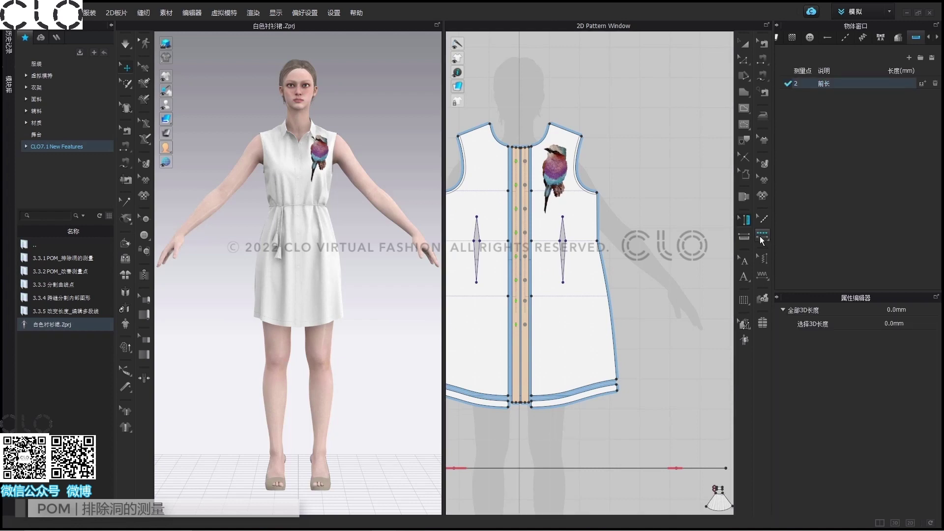
pyautogui.click(743, 238)
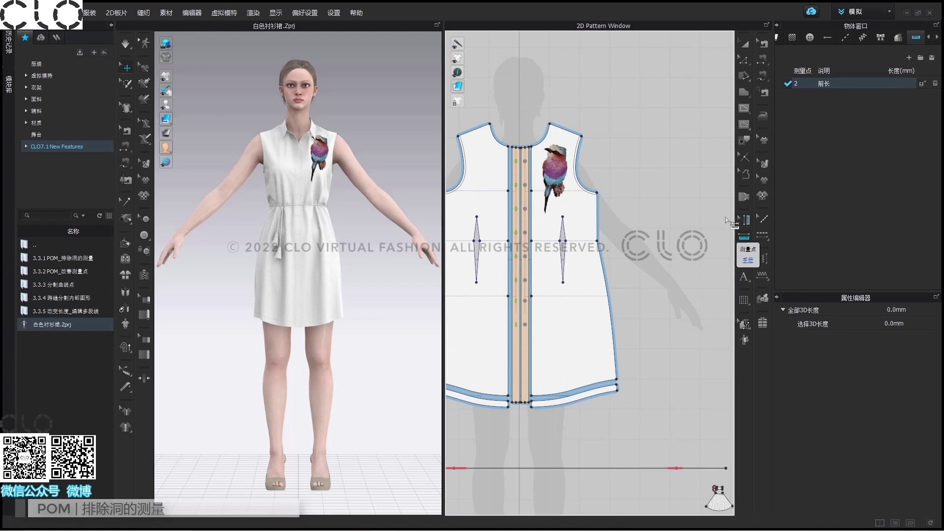
pyautogui.click(549, 125)
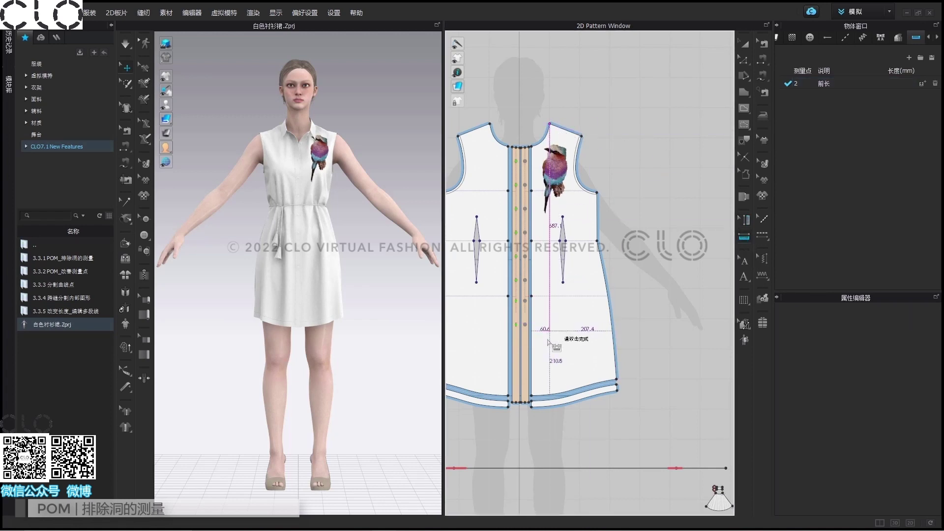
pyautogui.doubleClick(550, 405)
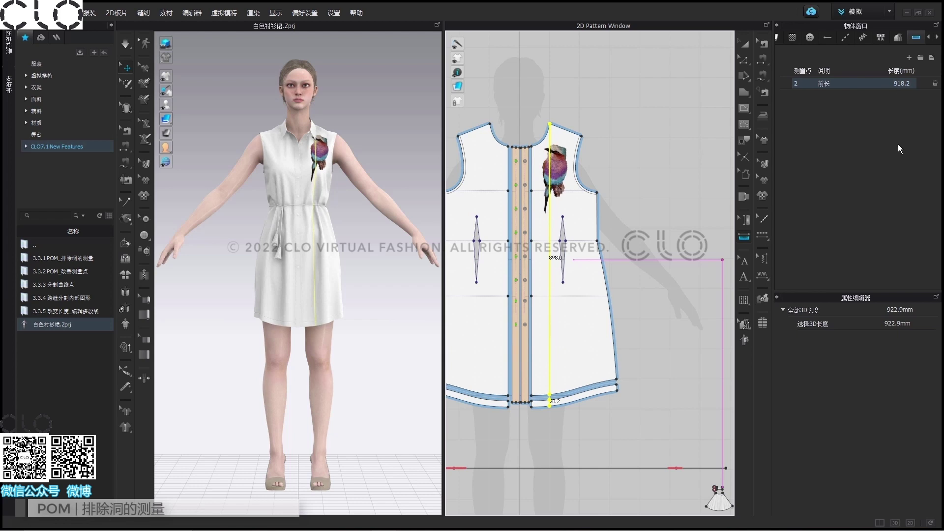
pyautogui.scroll(2, 549, 421)
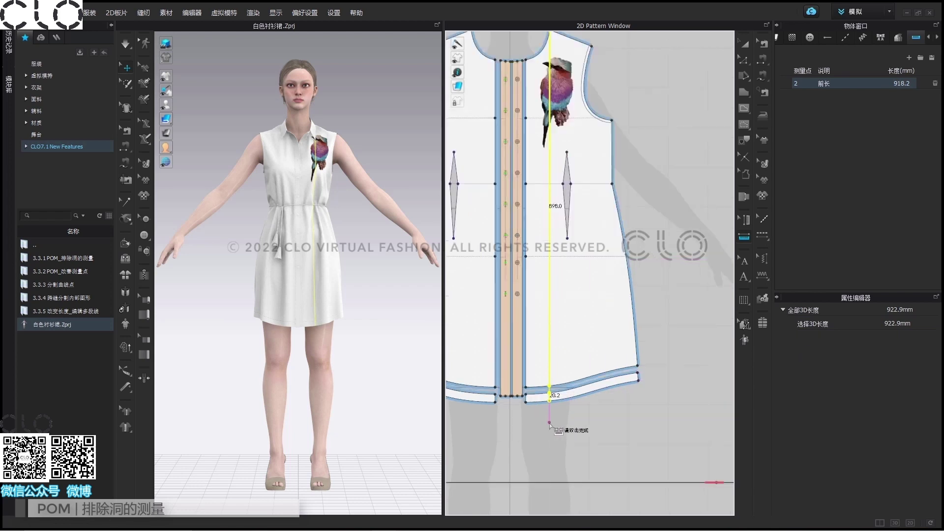
pyautogui.scroll(3, 549, 424)
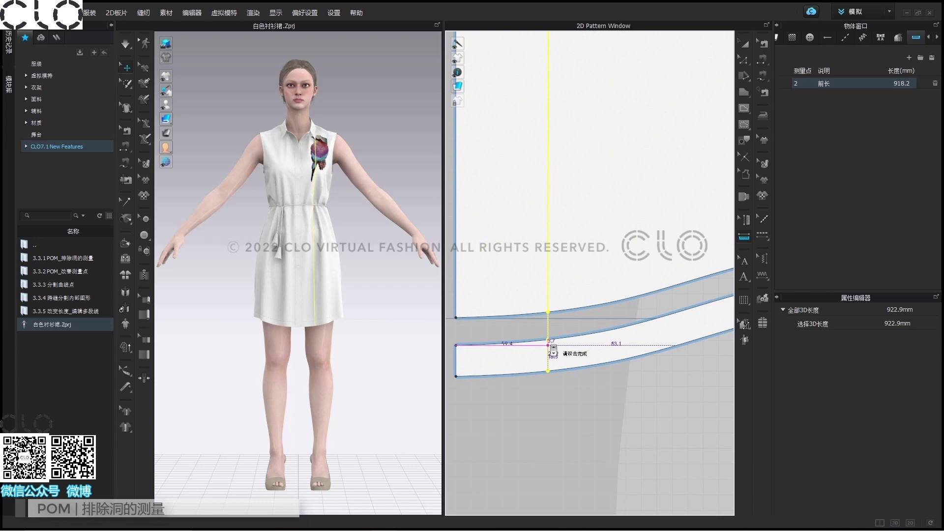
pyautogui.press('z')
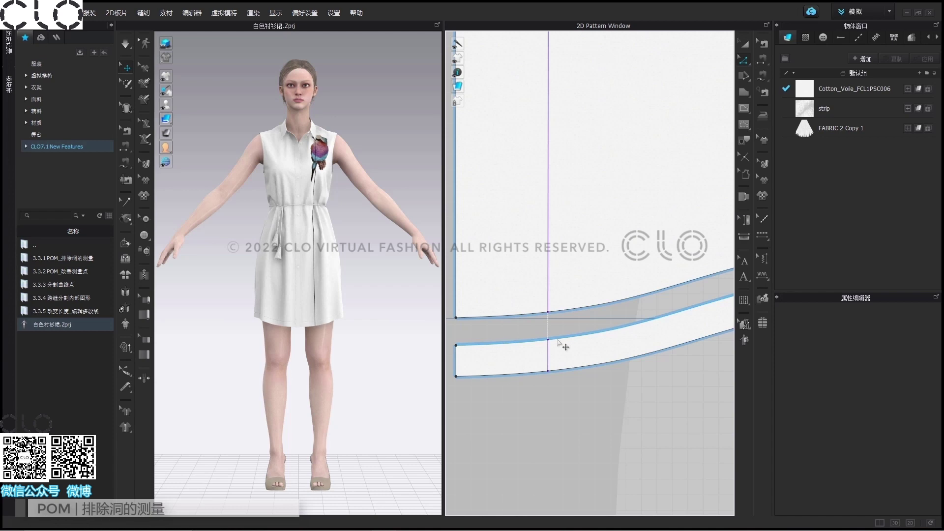
# - Draw a horizontal POM line at waist level from the front piece's side seam point across the centre button plackets
pyautogui.scroll(-5, 558, 343)
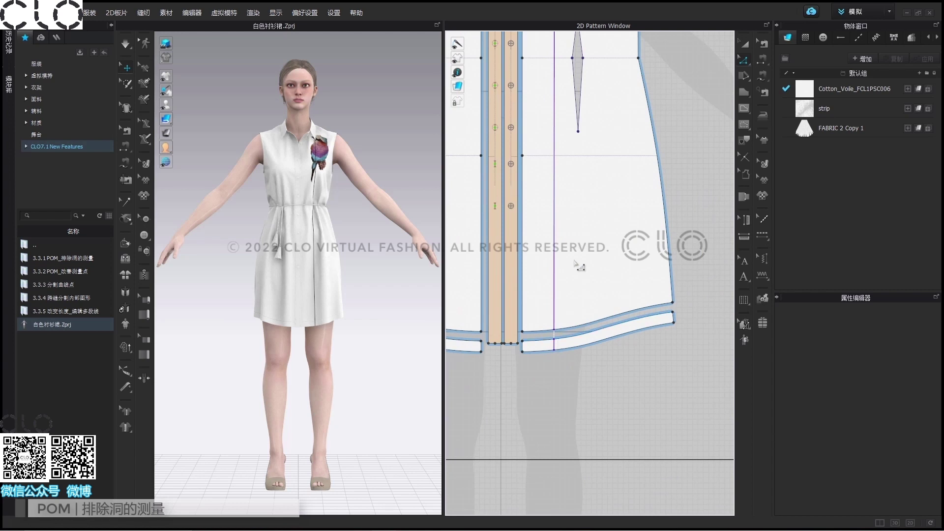
pyautogui.moveTo(560, 344); pyautogui.dragTo(664, 432, button='middle')
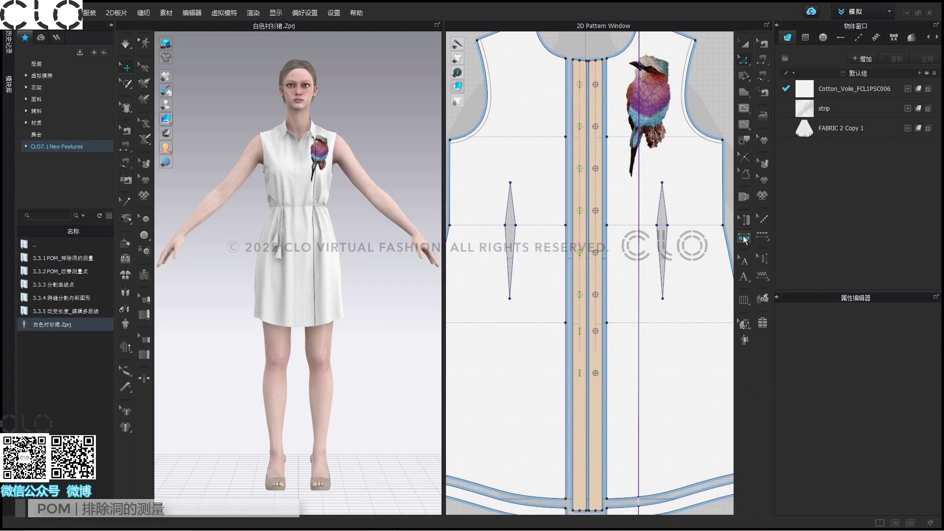
pyautogui.click(744, 238)
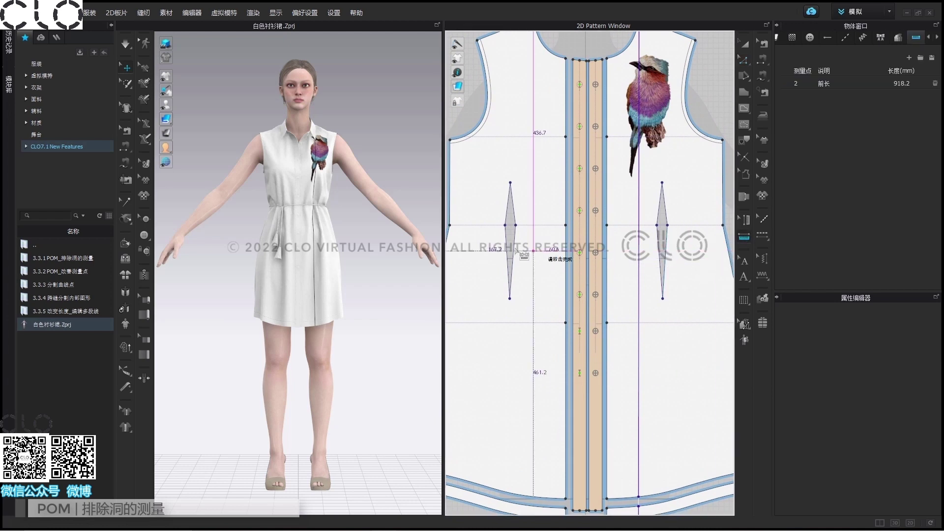
pyautogui.click(451, 225)
pyautogui.scroll(5, 595, 223)
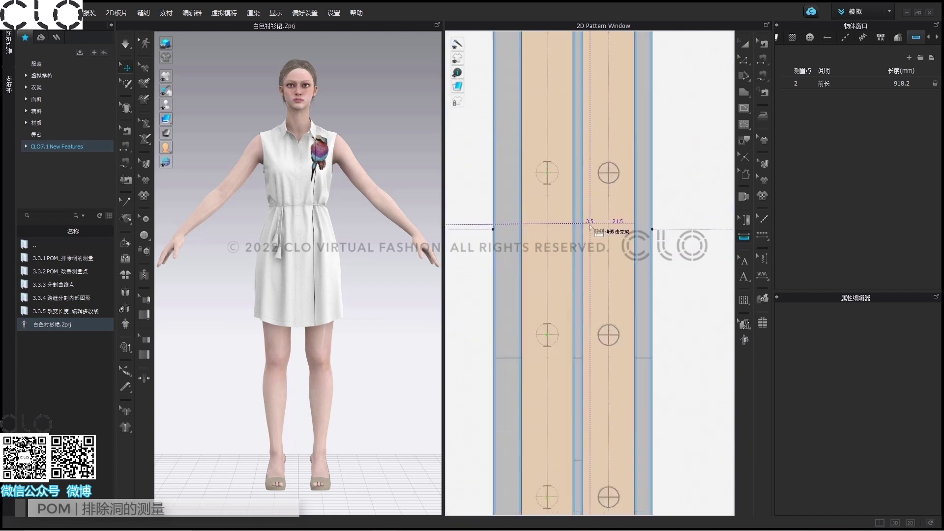
pyautogui.scroll(2, 590, 226)
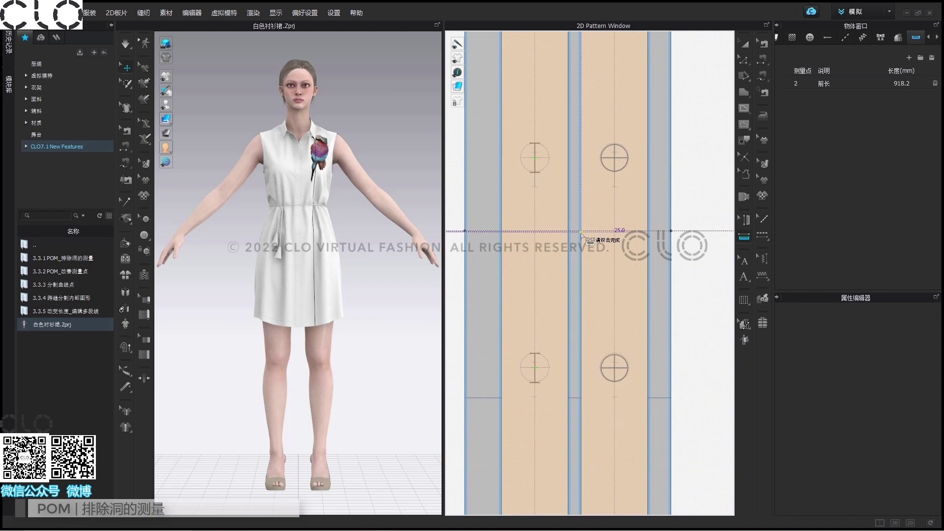
pyautogui.click(581, 231)
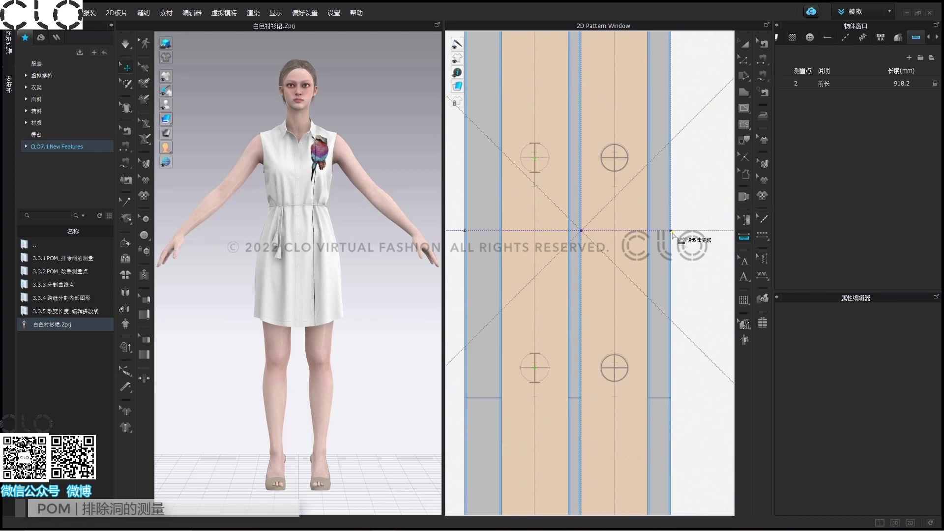
# - Finish the horizontal waistline measurement point across both front pieces and the placket, ending it beyond the side seam of the bird-print front
pyautogui.scroll(-6, 672, 232)
pyautogui.scroll(4, 457, 240)
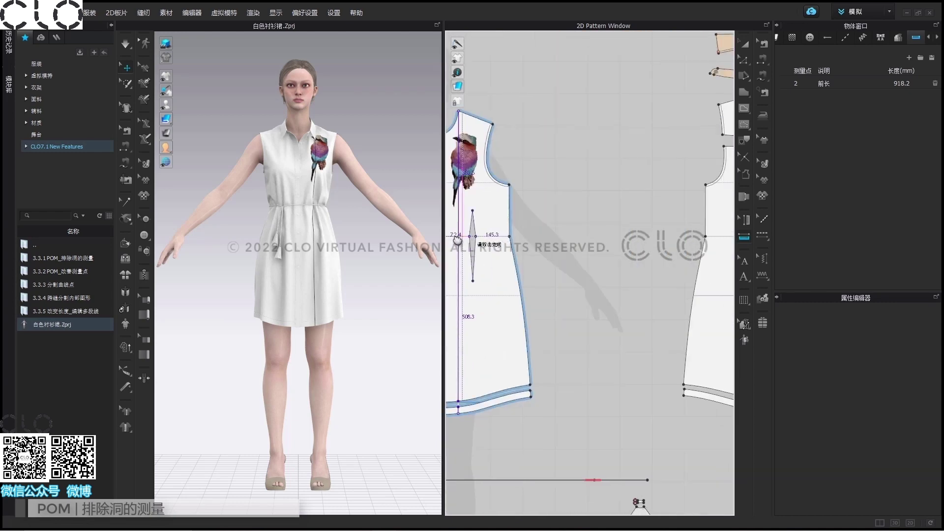
pyautogui.scroll(-4, 457, 240)
pyautogui.doubleClick(682, 234)
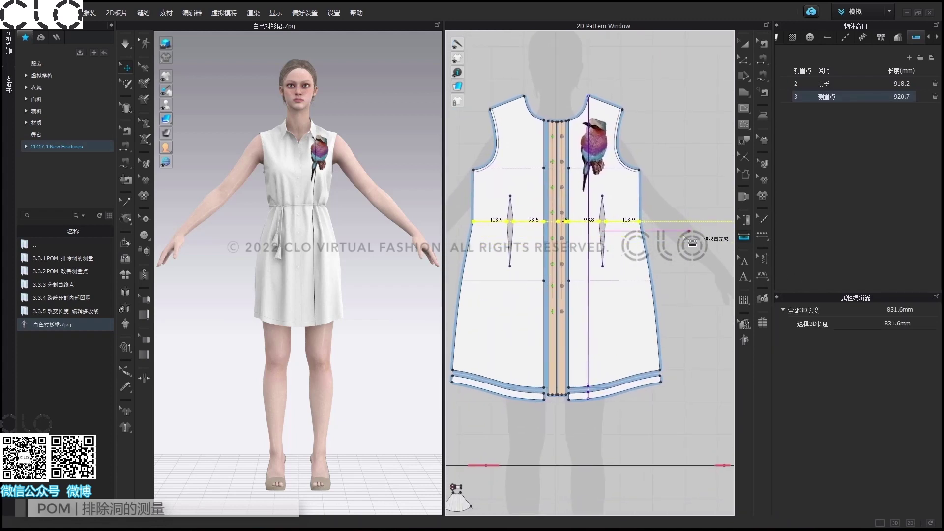
# - Rename the new waistline measurement point as 腰围
pyautogui.press('z')
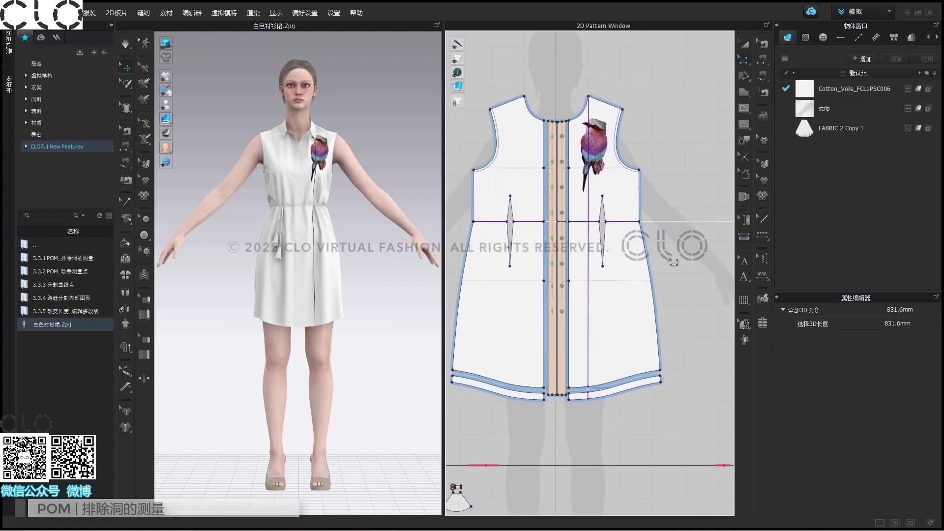
pyautogui.click(672, 261)
pyautogui.scroll(5, 578, 236)
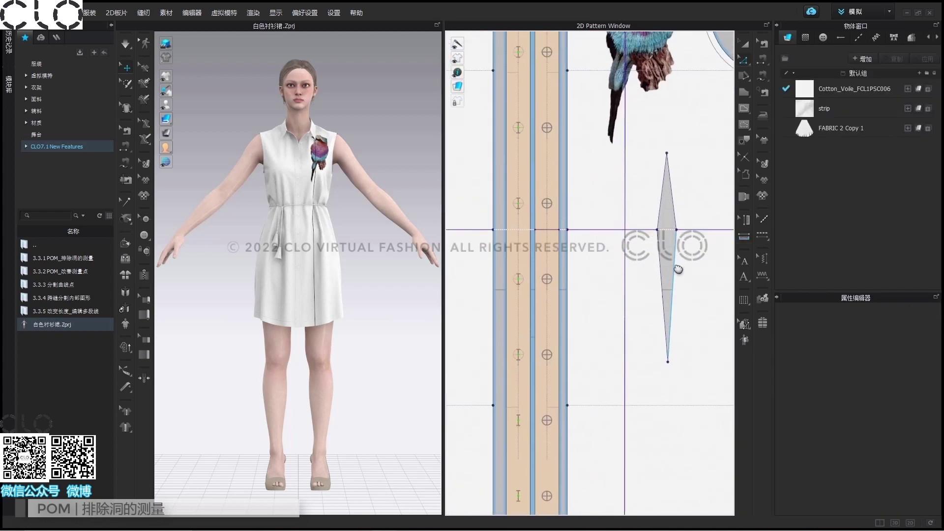
pyautogui.moveTo(679, 269); pyautogui.dragTo(672, 268, button='right')
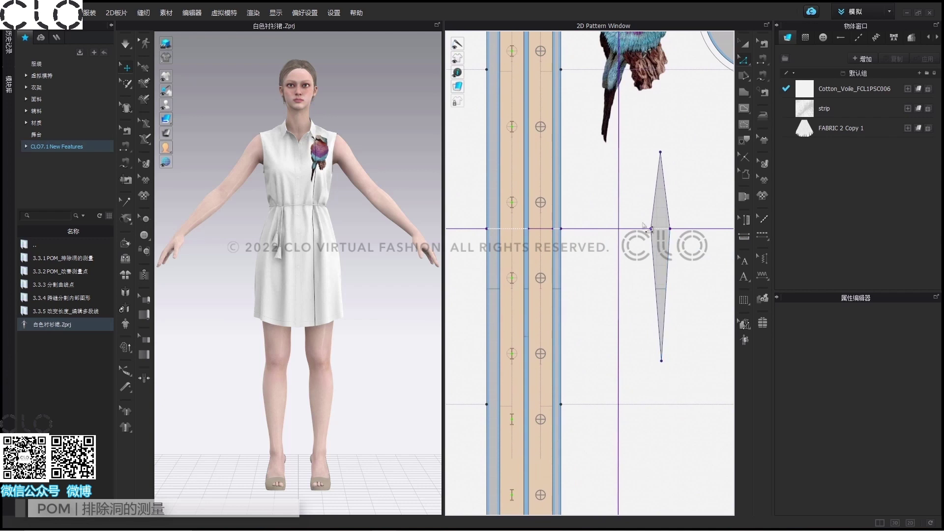
pyautogui.click(938, 38)
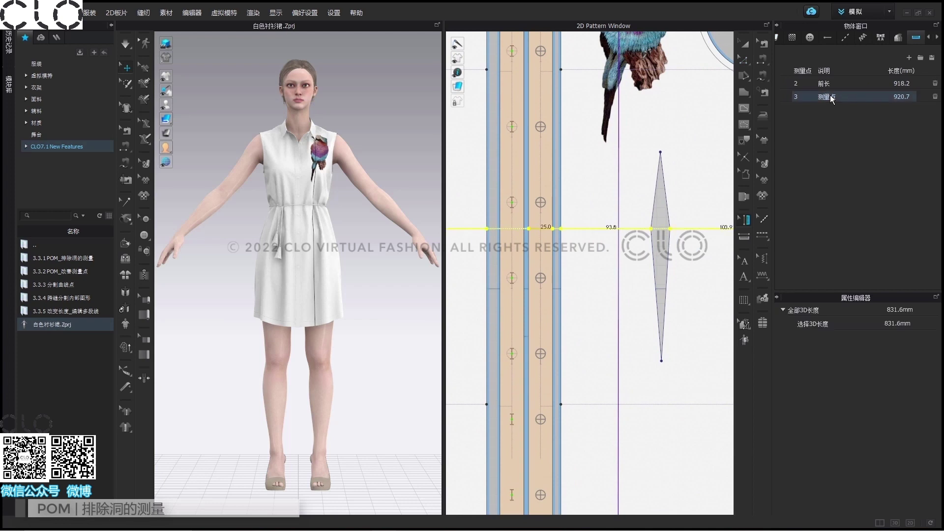
pyautogui.doubleClick(831, 96)
pyautogui.write('腰围')
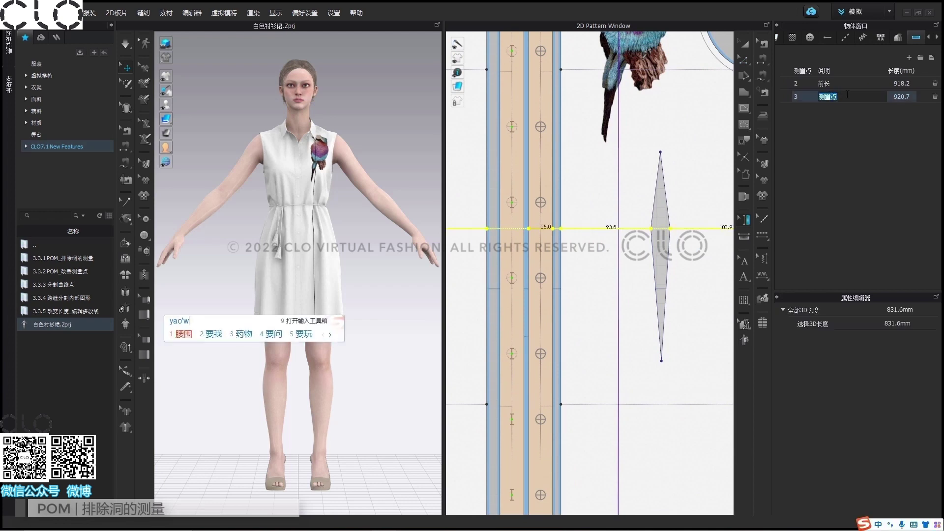
pyautogui.click(846, 121)
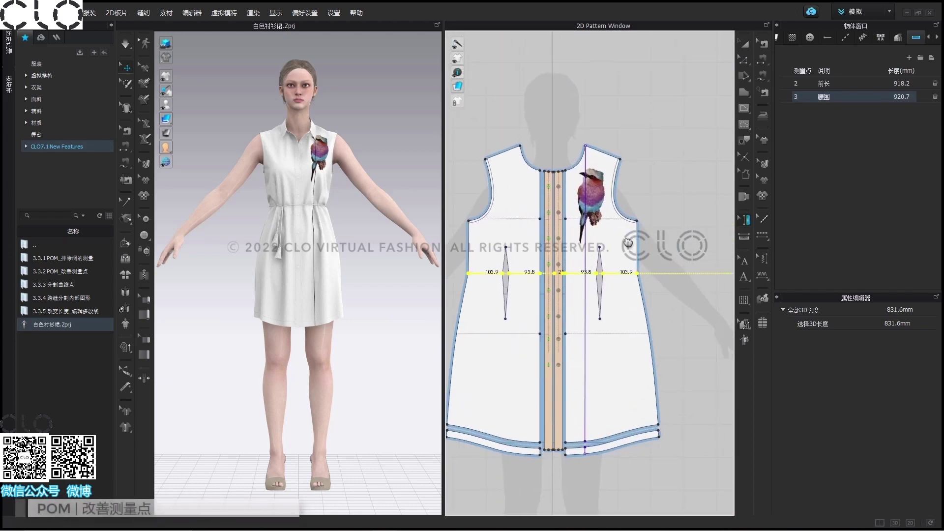
# - Create a measurement point from the neckline segment of the bird-print front piece and show it in the measurement list
pyautogui.scroll(5, 629, 242)
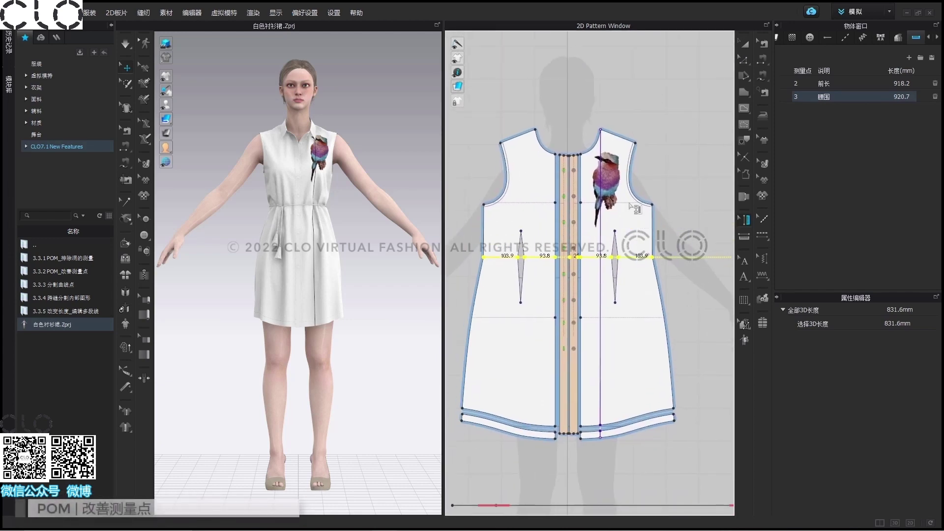
pyautogui.click(743, 61)
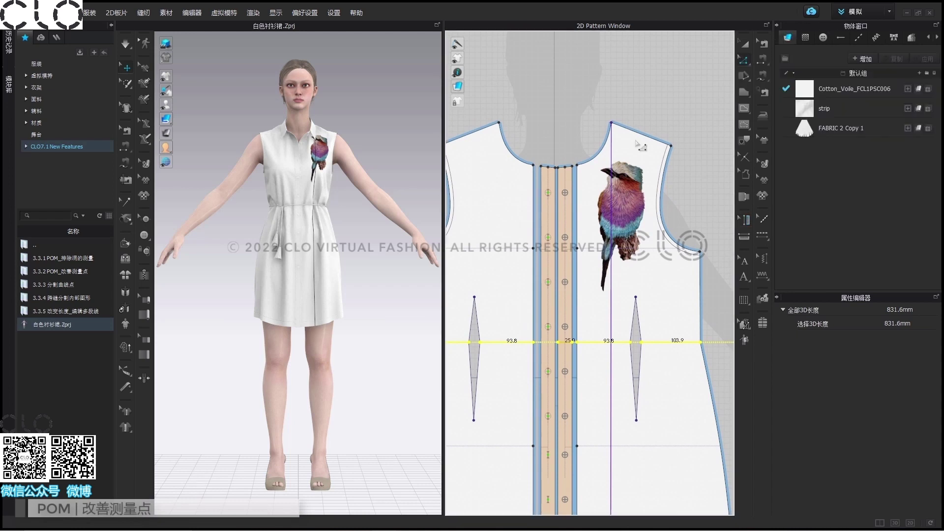
pyautogui.click(610, 154)
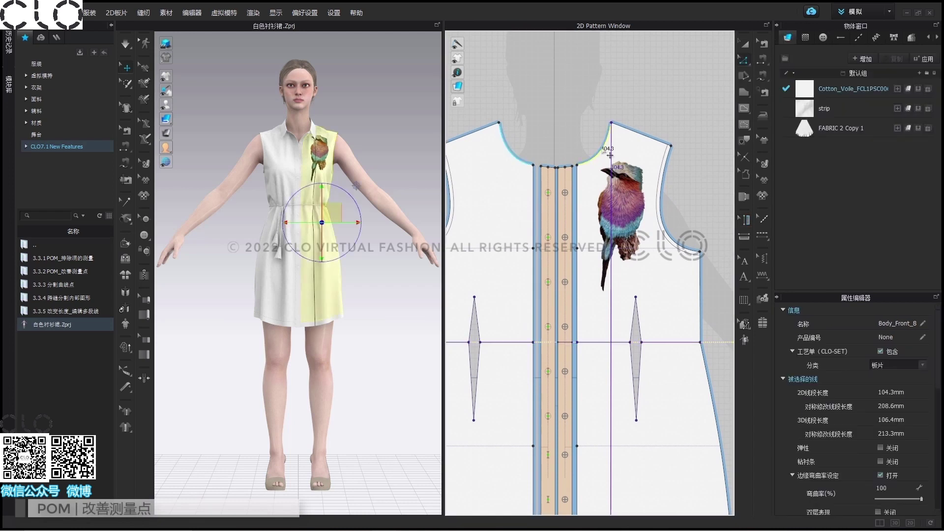
pyautogui.rightClick(610, 155)
pyautogui.click(627, 381)
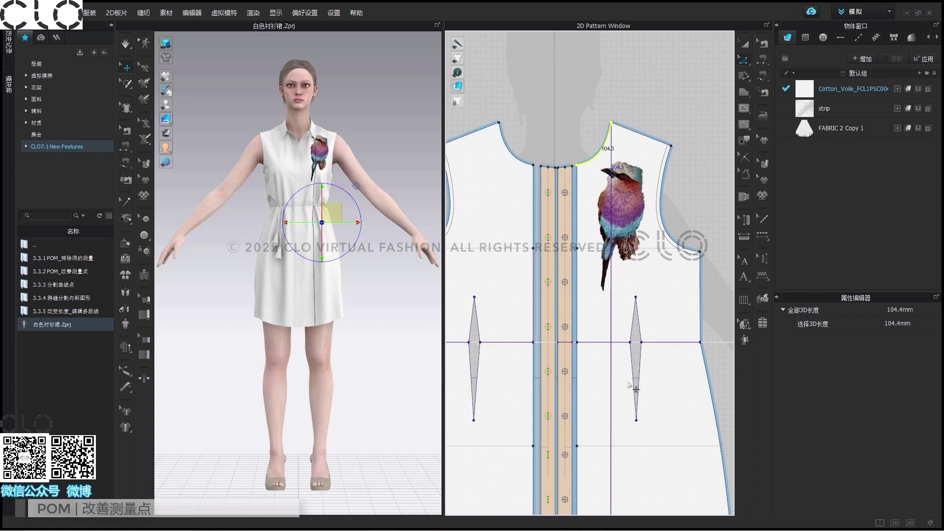
pyautogui.click(938, 38)
pyautogui.click(916, 37)
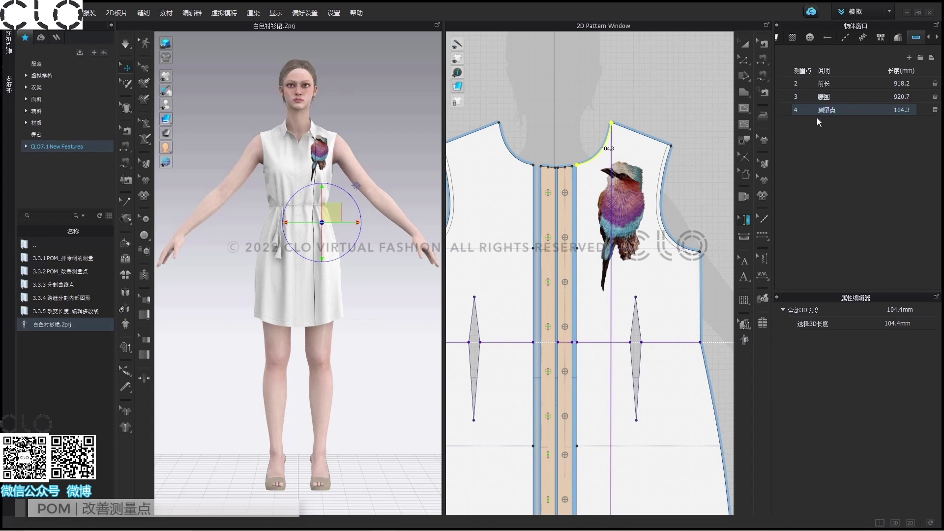
# - Try moving the neck-shoulder point of the bird-print front piece slightly upward, and undo the move
pyautogui.press('z')
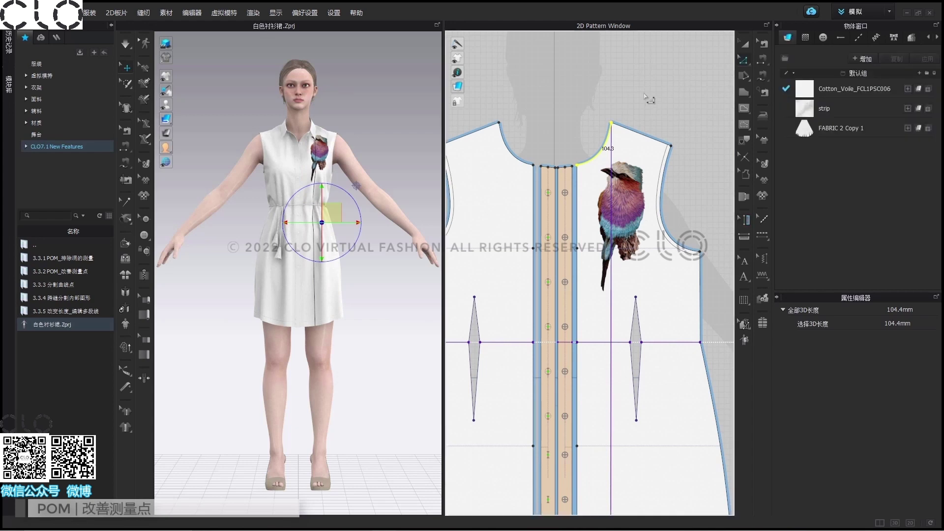
pyautogui.click(617, 132)
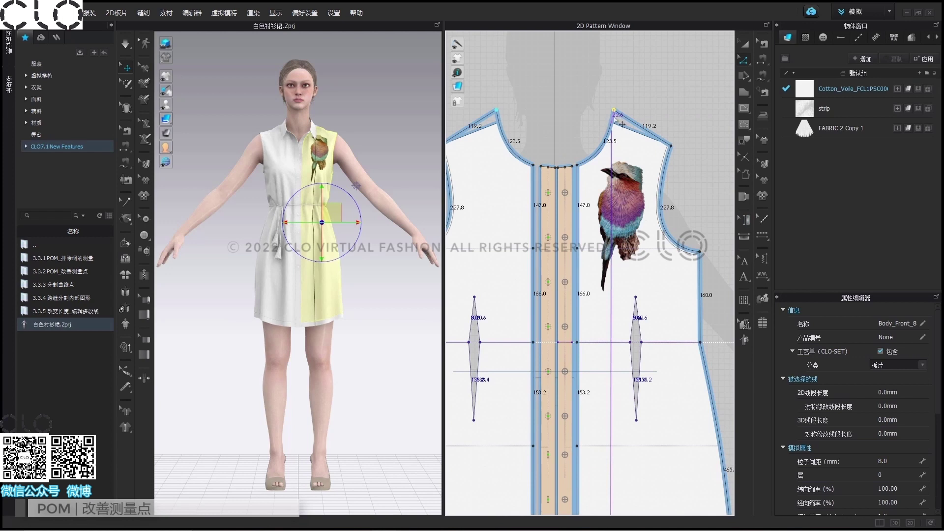
pyautogui.click(628, 128)
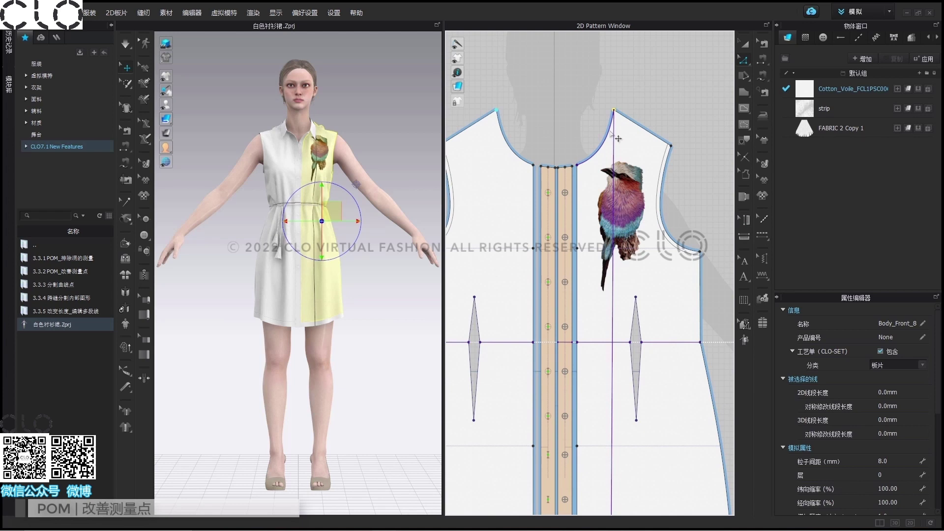
pyautogui.hotkey('ctrl', 'z')
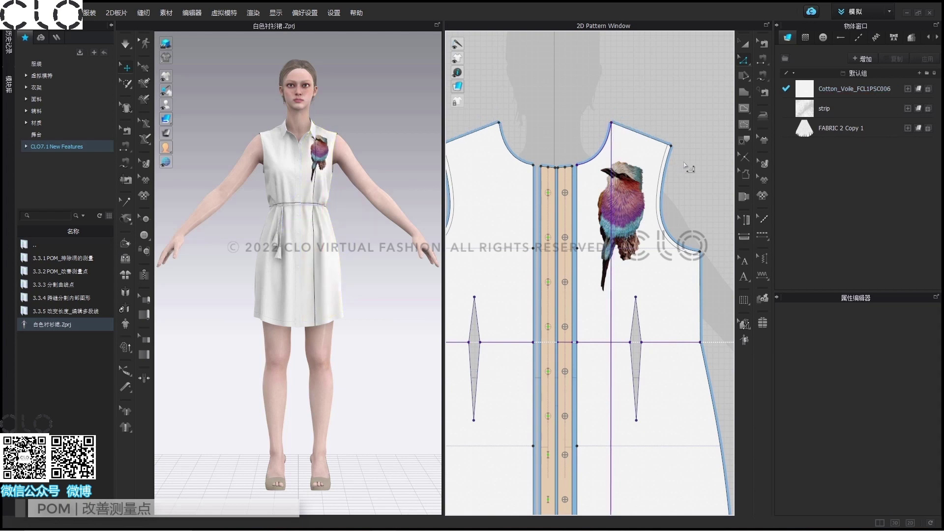
# - Create one combined measurement point from the armhole segments of the front piece, back yoke and back piece
pyautogui.scroll(-3, 531, 186)
pyautogui.scroll(3, 552, 217)
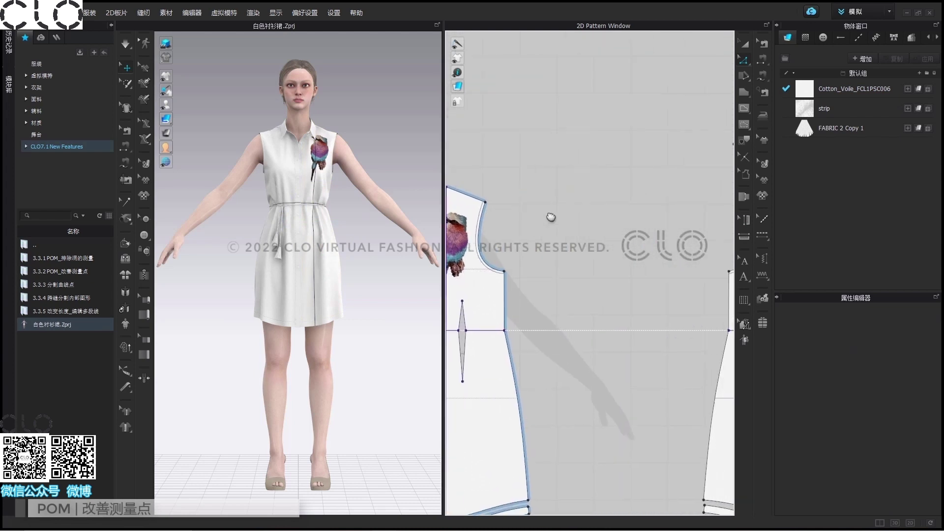
pyautogui.moveTo(552, 217); pyautogui.dragTo(565, 210, button='right')
pyautogui.scroll(-2, 485, 228)
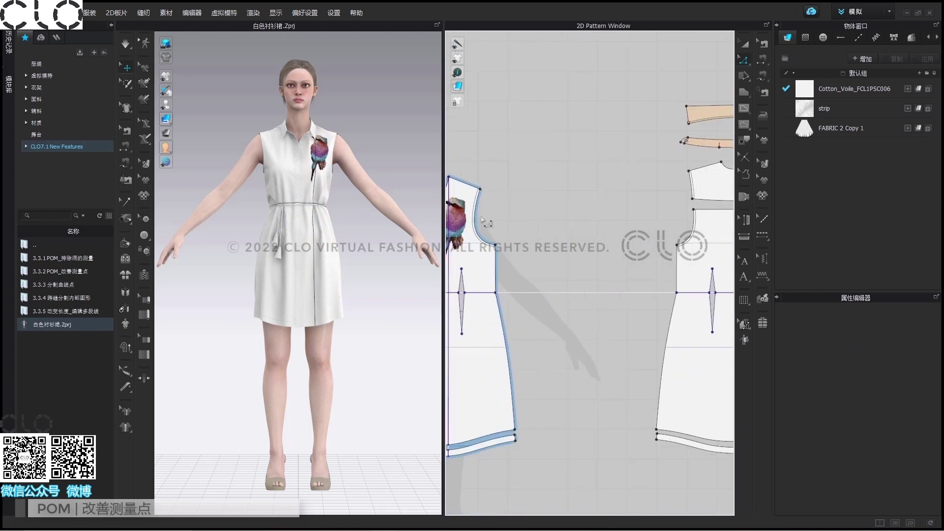
pyautogui.click(479, 218)
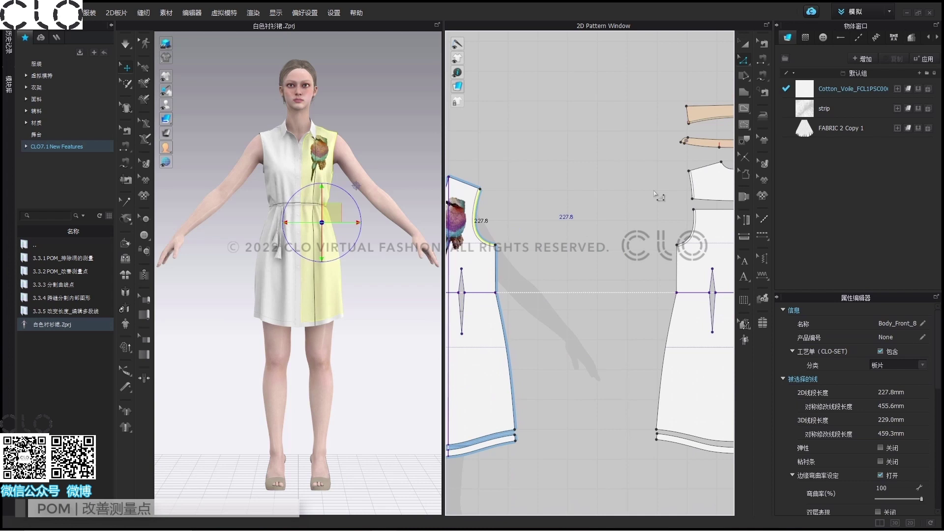
pyautogui.keyDown('shift'); pyautogui.click(691, 187); pyautogui.keyUp('shift')
pyautogui.keyDown('shift'); pyautogui.click(694, 221); pyautogui.keyUp('shift')
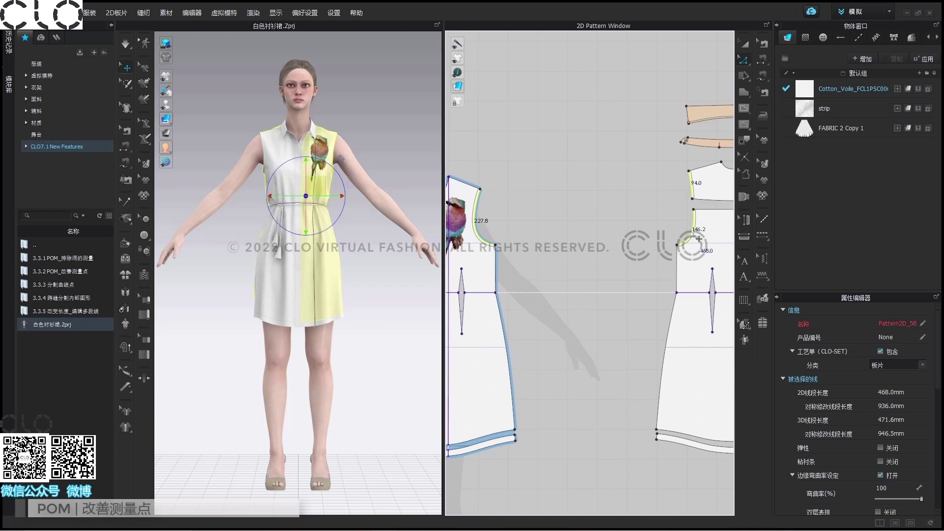
pyautogui.rightClick(692, 231)
pyautogui.click(732, 441)
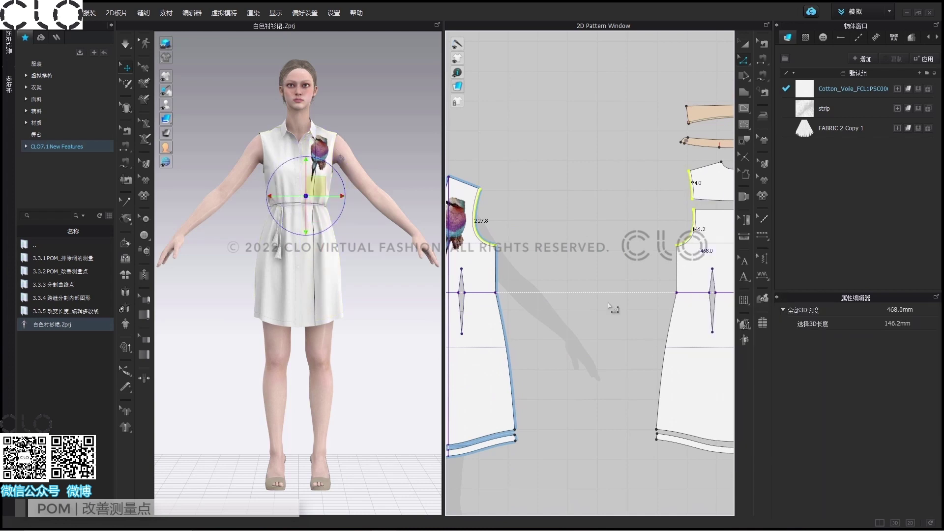
# - Rename the combined armhole measurement point as 袖笼
pyautogui.click(937, 37)
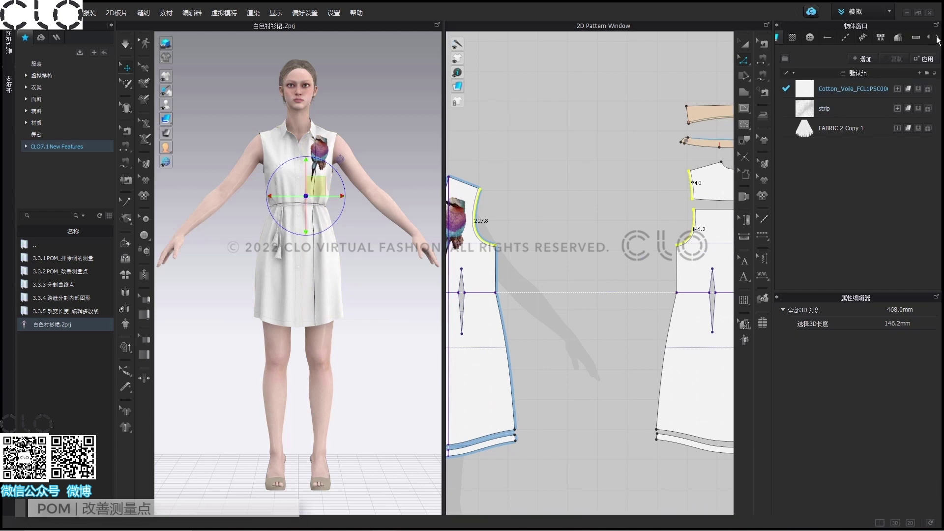
pyautogui.click(911, 38)
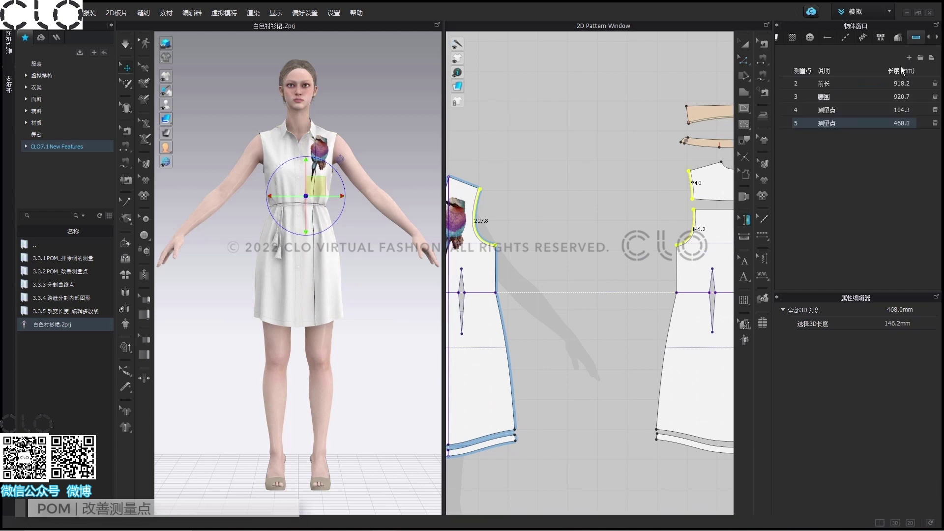
pyautogui.doubleClick(836, 123)
pyautogui.write('xioul')
pyautogui.press('space')
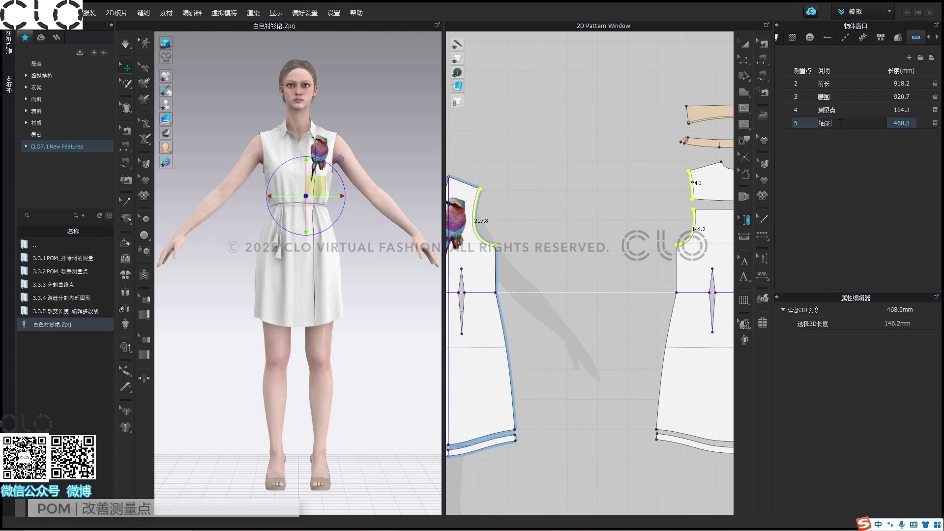
pyautogui.press('Return')
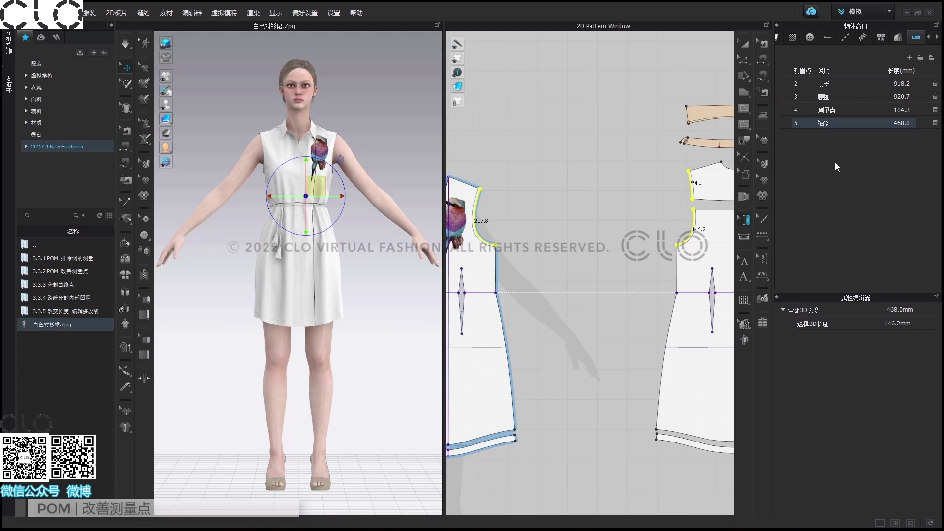
# - Add a straight measurement point from the underarm to the shoulder tip on the front piece without the bird print
pyautogui.click(744, 239)
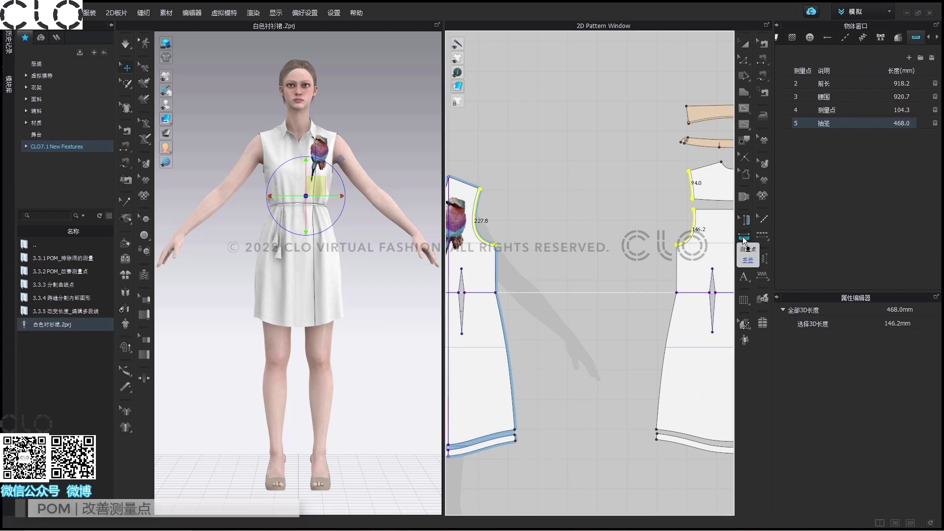
pyautogui.scroll(-5, 565, 204)
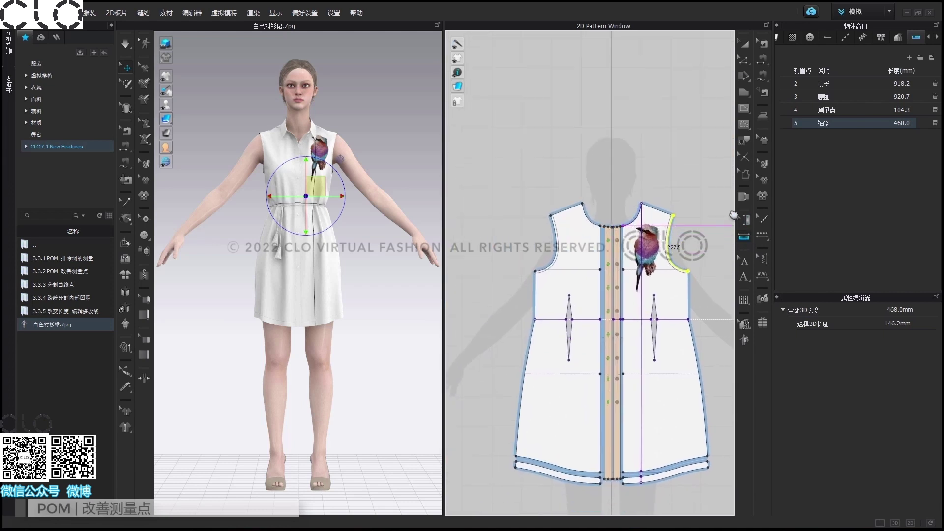
pyautogui.click(525, 231)
pyautogui.scroll(4, 529, 235)
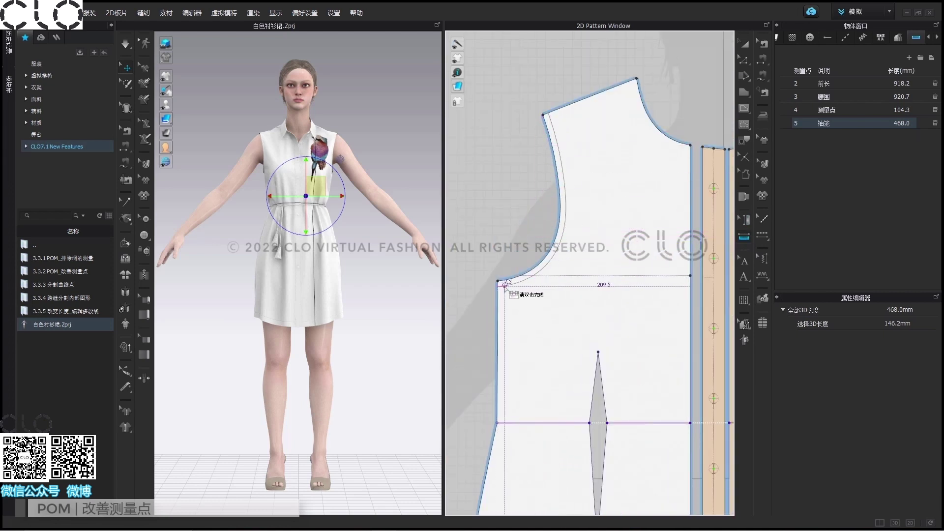
pyautogui.click(518, 204)
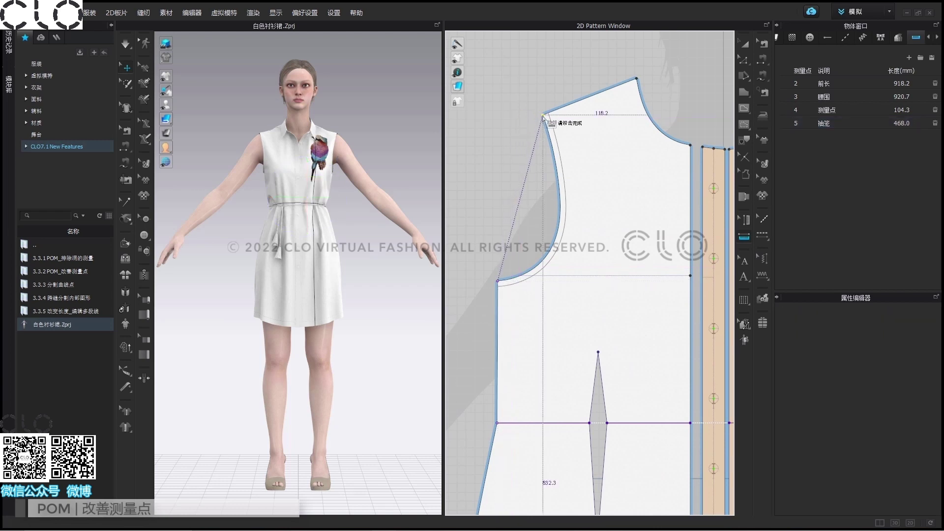
pyautogui.doubleClick(543, 115)
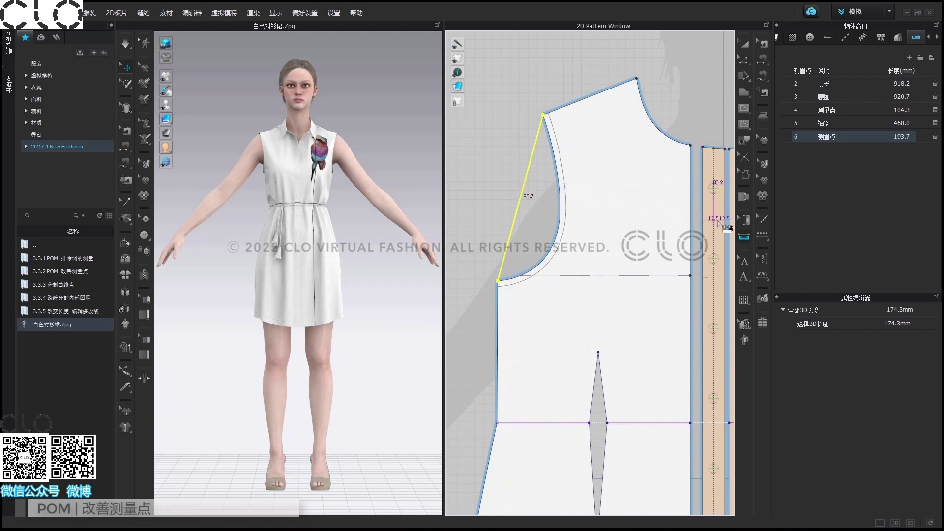
# - Convert the straight armhole measurement to pattern outline length and reverse it to follow the rest of the outline
pyautogui.click(746, 219)
pyautogui.rightClick(515, 219)
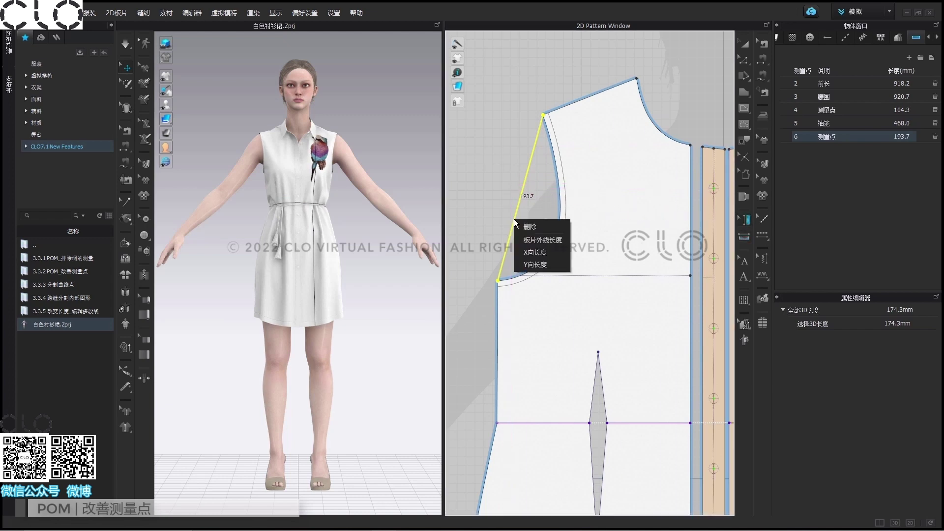
pyautogui.click(533, 239)
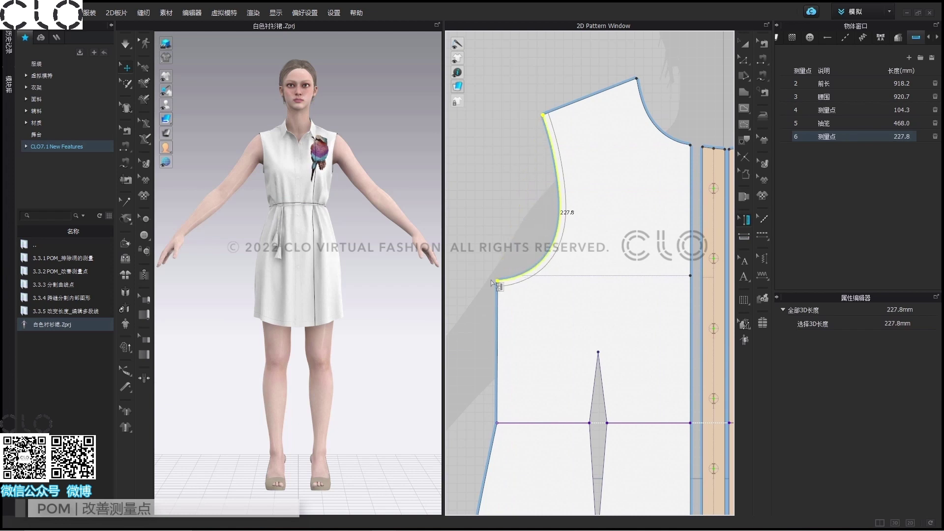
pyautogui.rightClick(545, 256)
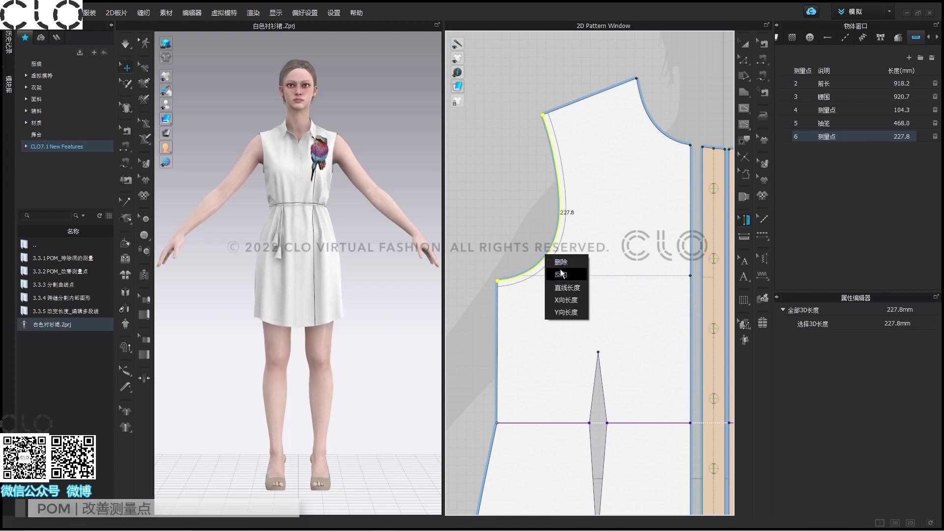
pyautogui.click(560, 274)
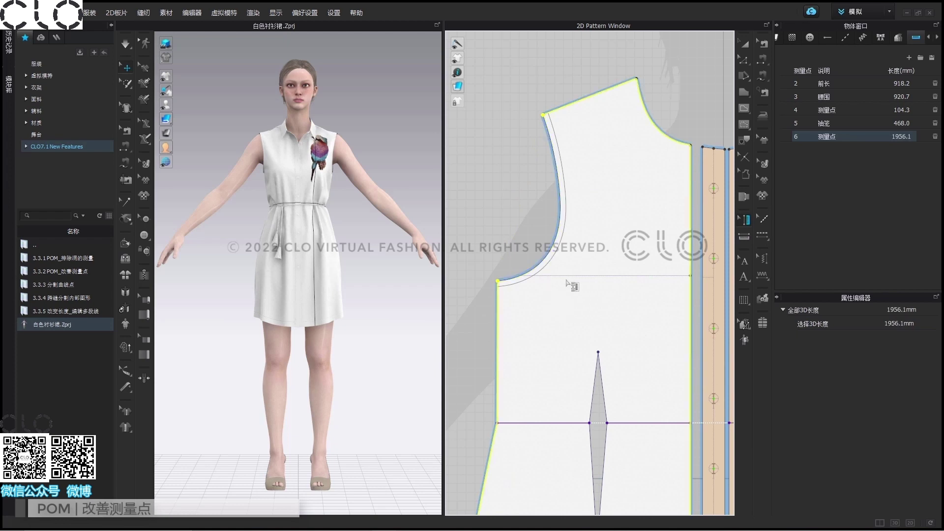
# - Change the front piece's armhole measurement point from pattern outline length to X-direction length, and from that to Y-direction length
pyautogui.scroll(-3, 570, 284)
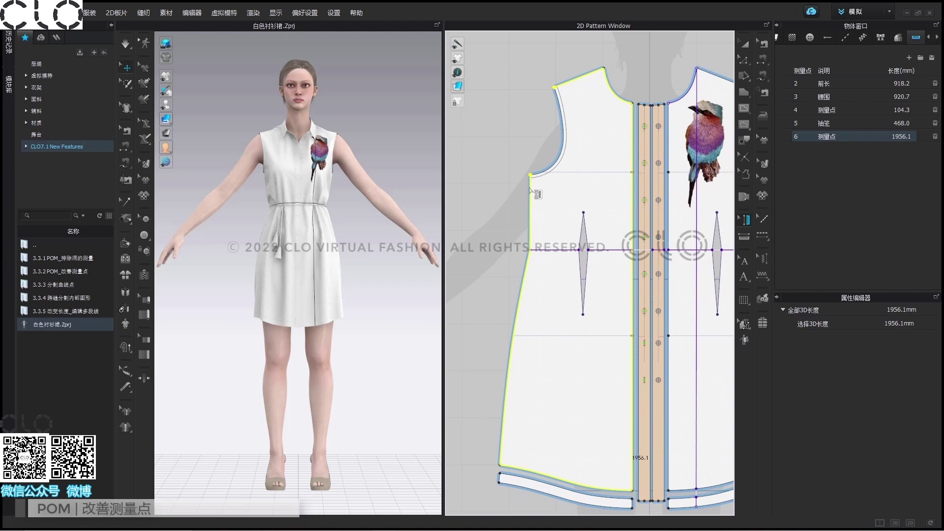
pyautogui.scroll(5, 532, 193)
pyautogui.rightClick(486, 319)
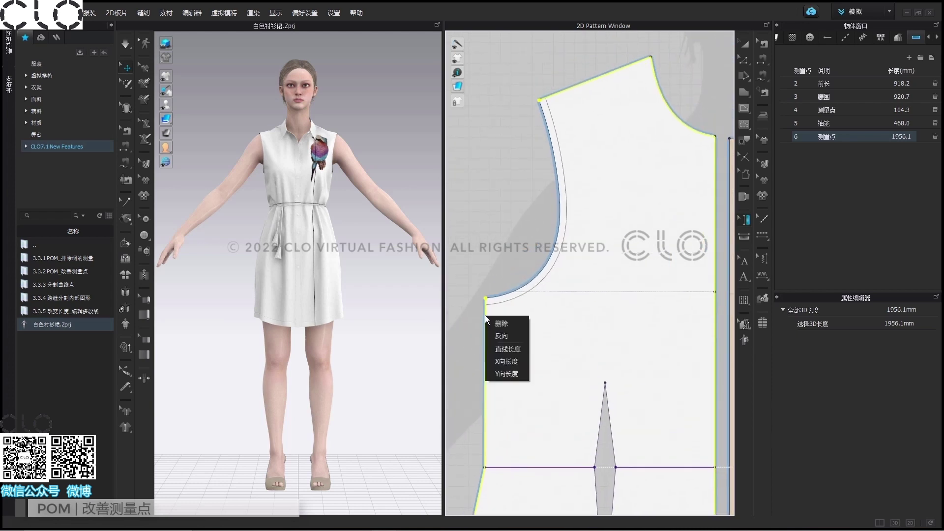
pyautogui.click(507, 362)
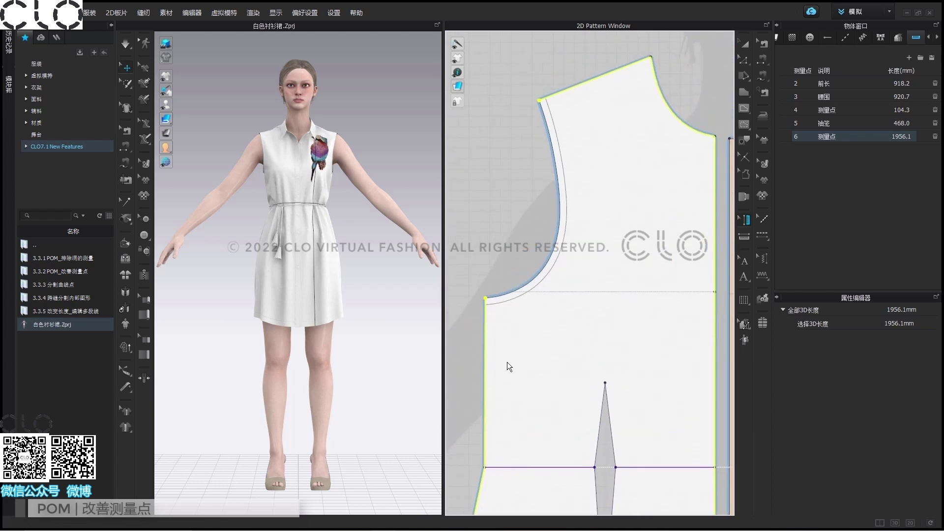
pyautogui.rightClick(509, 100)
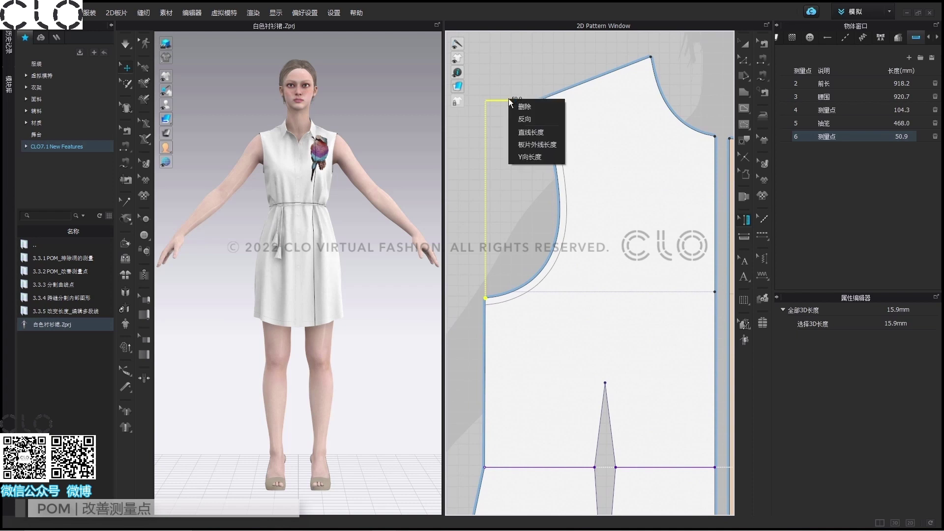
pyautogui.click(530, 157)
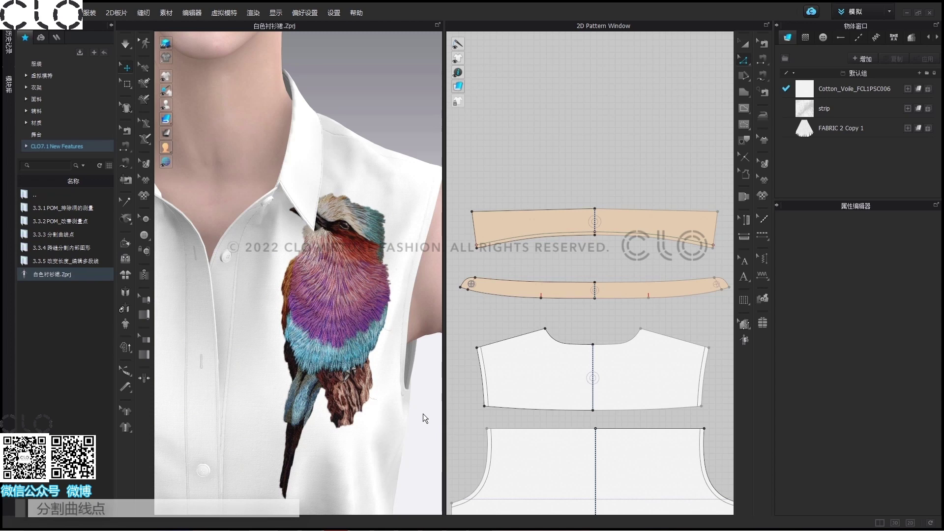
# - Add evenly spaced curve points that divide the left half of the collar's upper edge into 3 equal segments
pyautogui.click(744, 61)
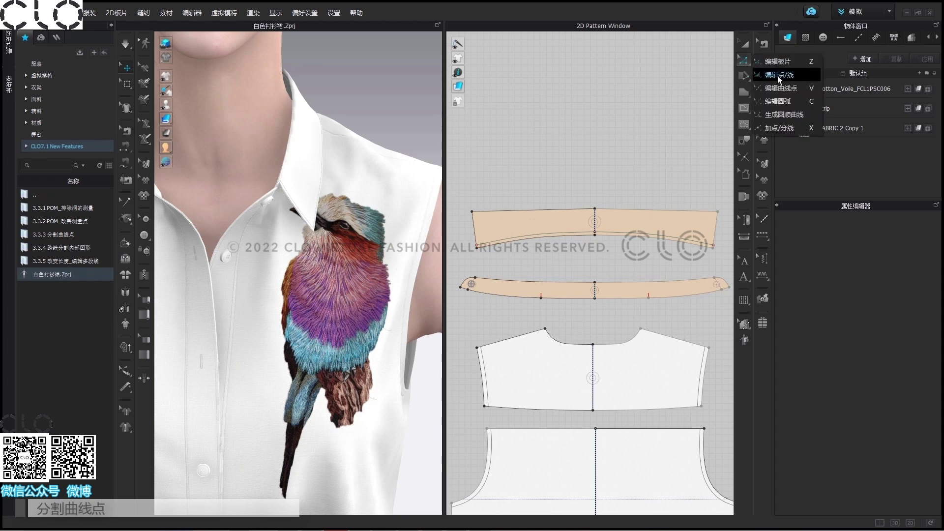
pyautogui.click(780, 88)
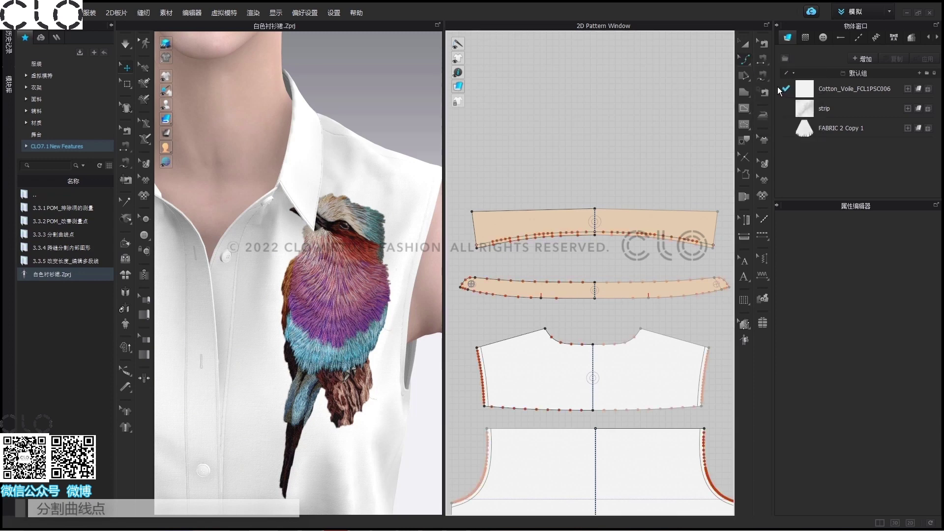
pyautogui.rightClick(530, 210)
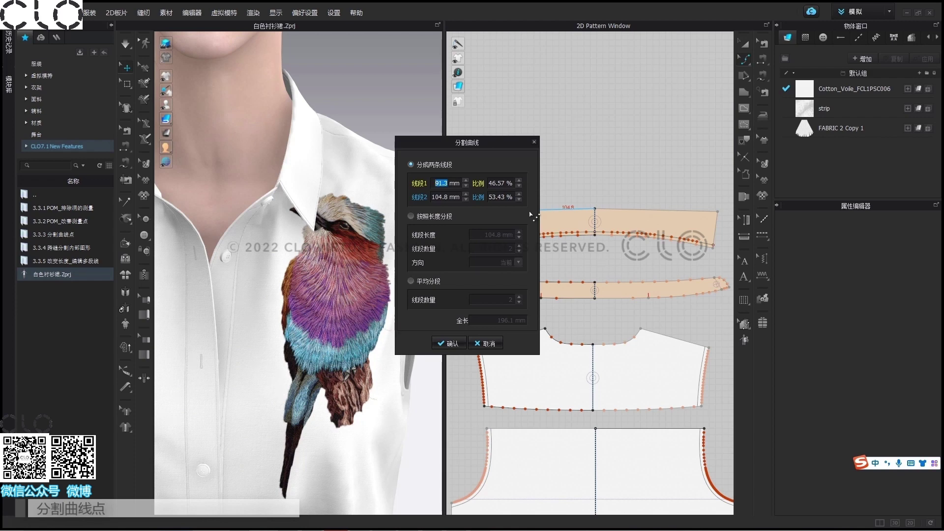
pyautogui.click(411, 279)
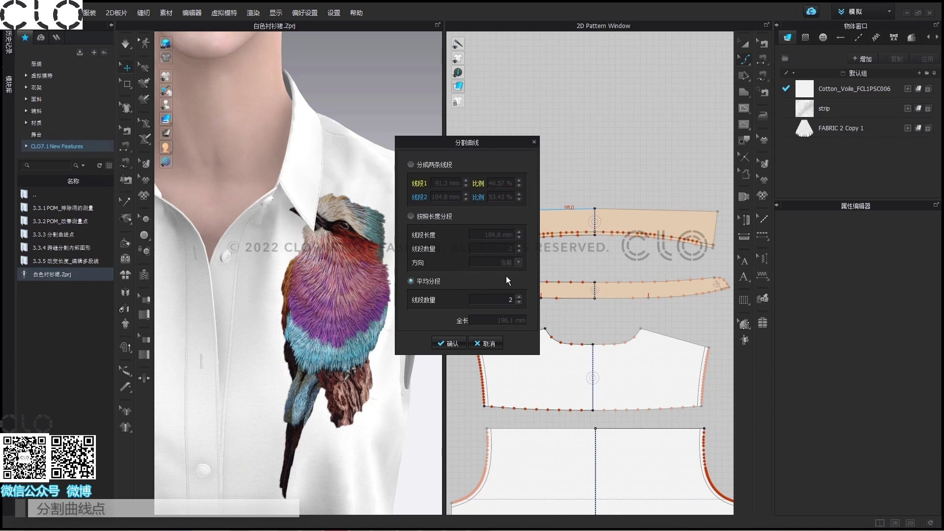
pyautogui.click(519, 297)
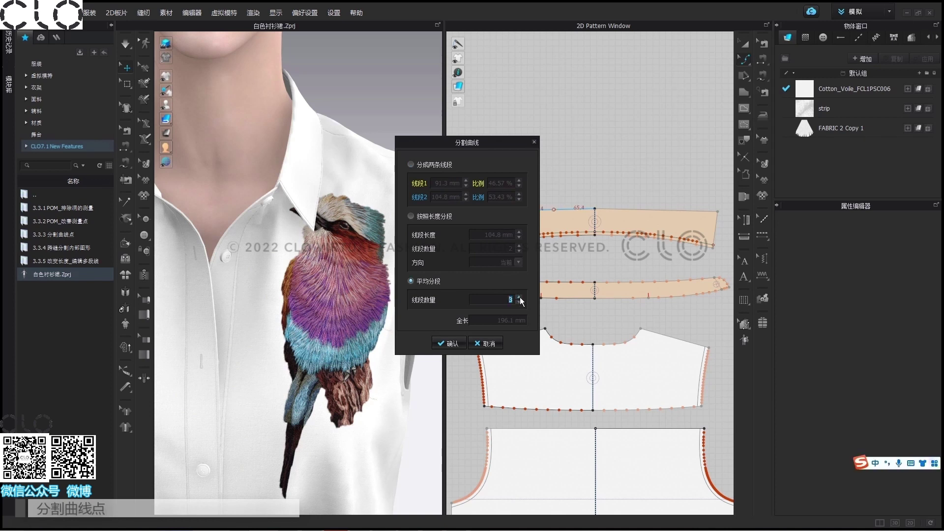
pyautogui.click(492, 300)
pyautogui.click(448, 343)
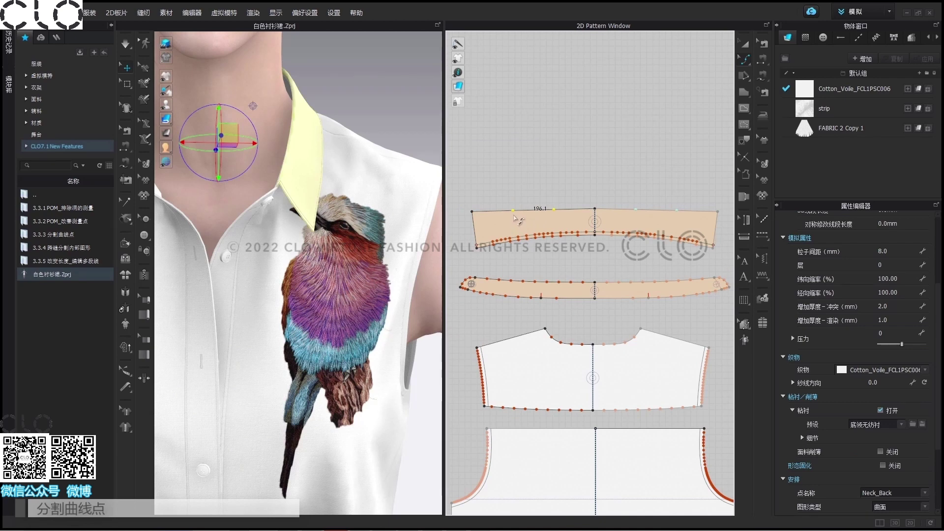
pyautogui.press('Escape')
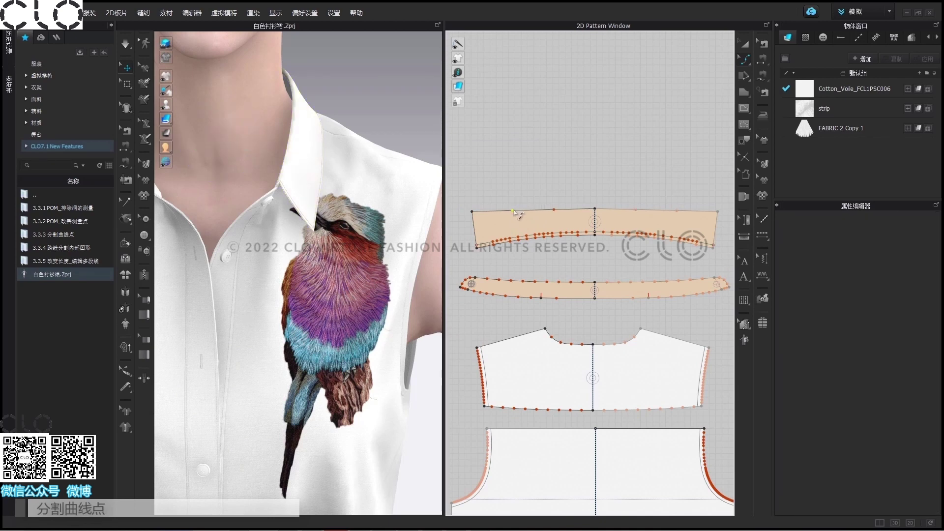
# - Move the curve point nearest the outer corner of the collar's upper edge by a distance of 2 mm
pyautogui.click(514, 212)
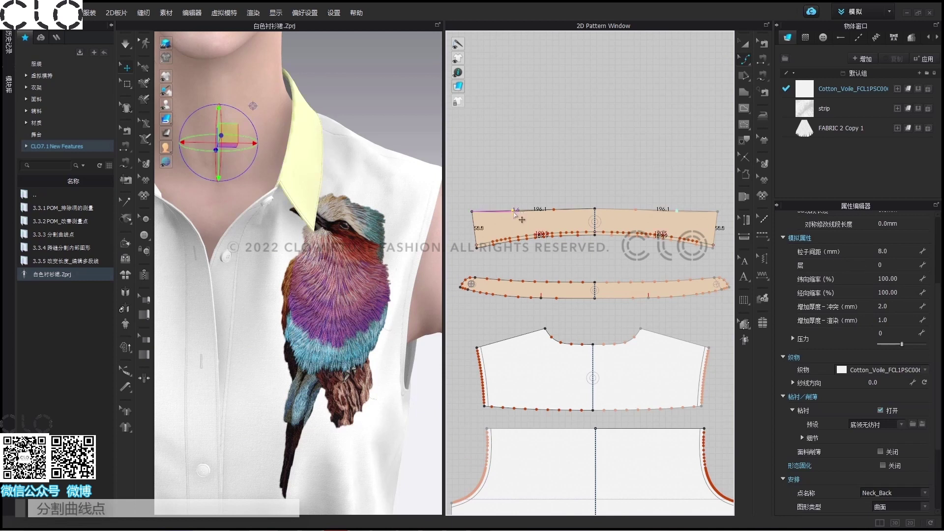
pyautogui.rightClick(514, 212)
pyautogui.write('2')
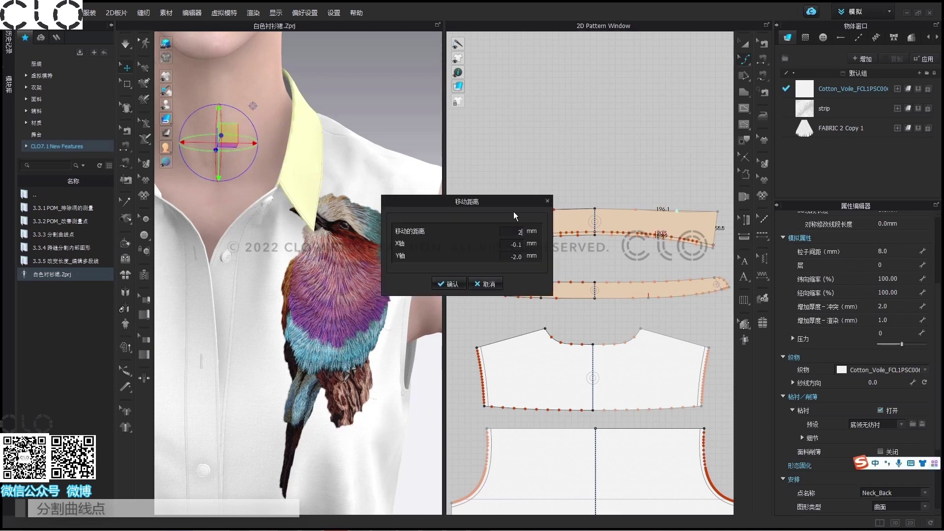
pyautogui.click(447, 284)
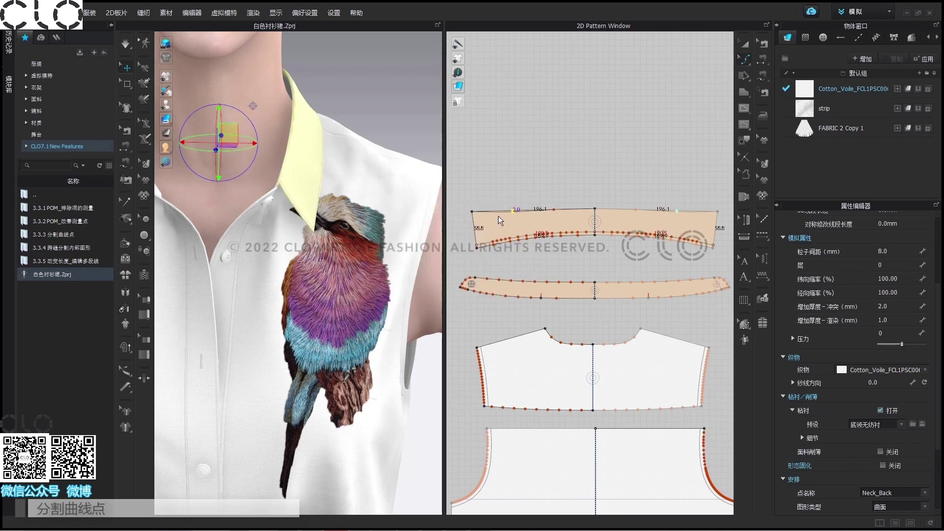
pyautogui.click(532, 190)
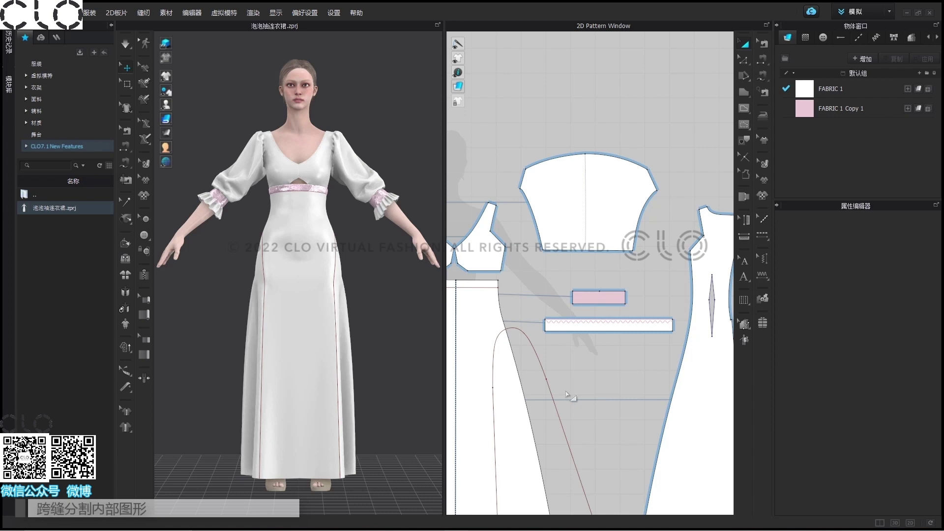
# - Split the curved internal line extending beyond the front skirt along the sewing line, so it continues onto the back piece
pyautogui.scroll(-2, 569, 396)
pyautogui.moveTo(608, 385); pyautogui.dragTo(622, 273, button='middle')
pyautogui.click(582, 270)
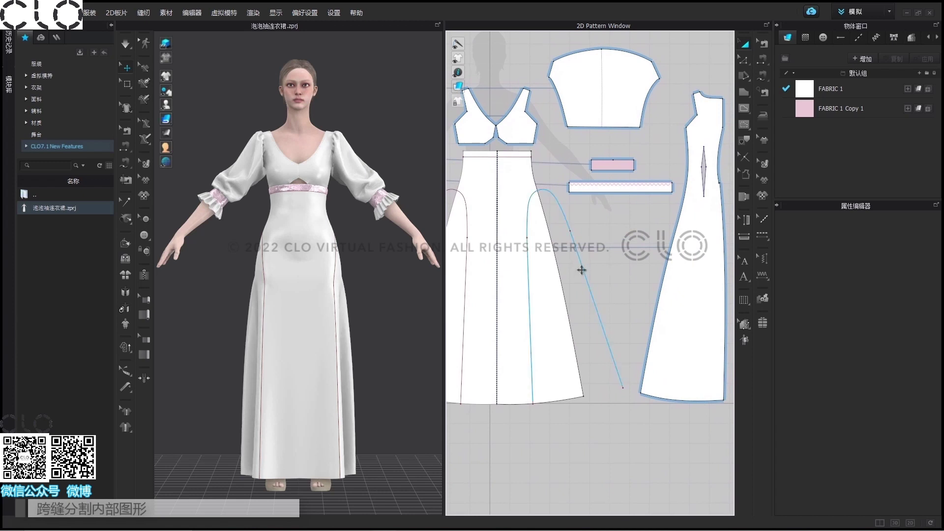
pyautogui.click(745, 44)
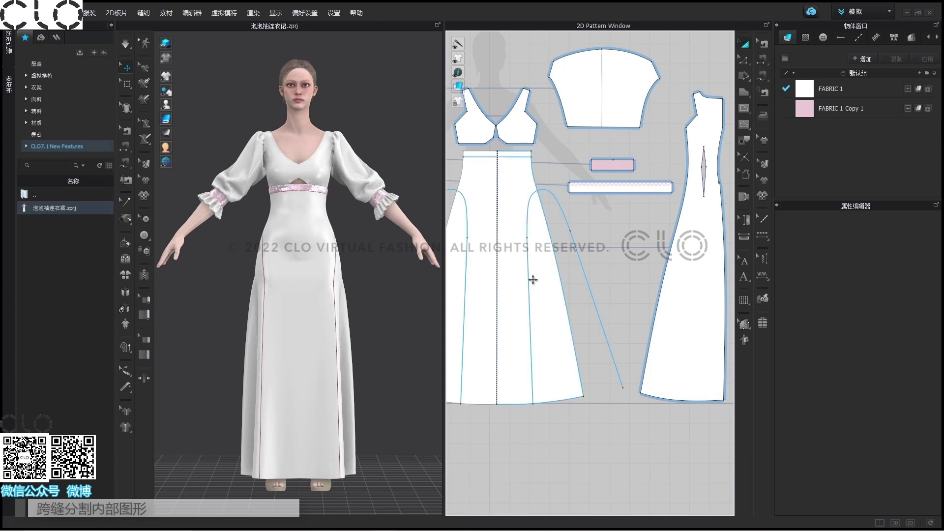
pyautogui.rightClick(583, 275)
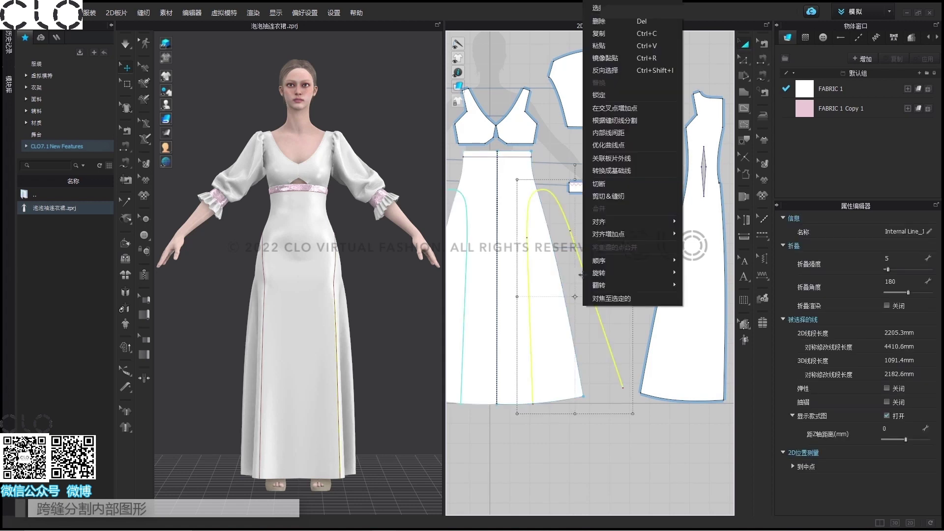
pyautogui.click(617, 119)
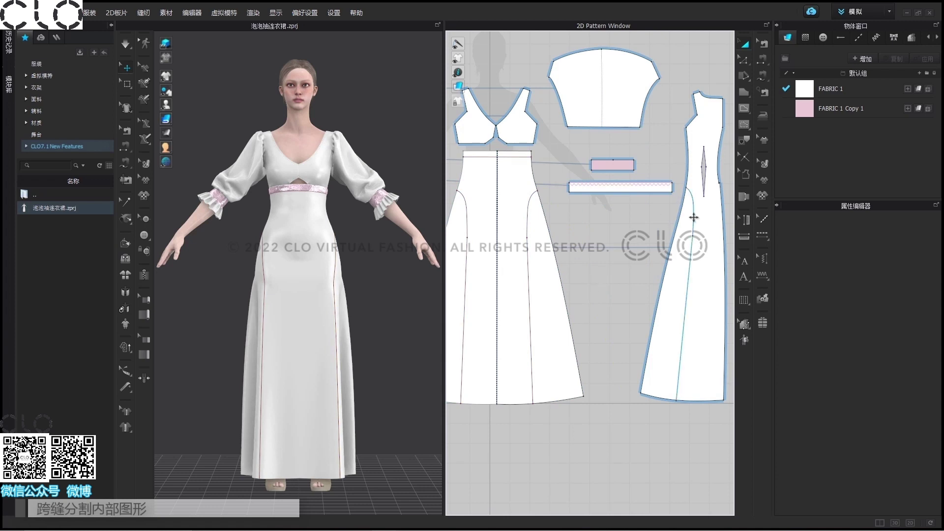
# - Cut and sew the front and back skirt pieces along their curved internal lines to separate the side panels
pyautogui.moveTo(384, 313); pyautogui.dragTo(395, 296, button='right')
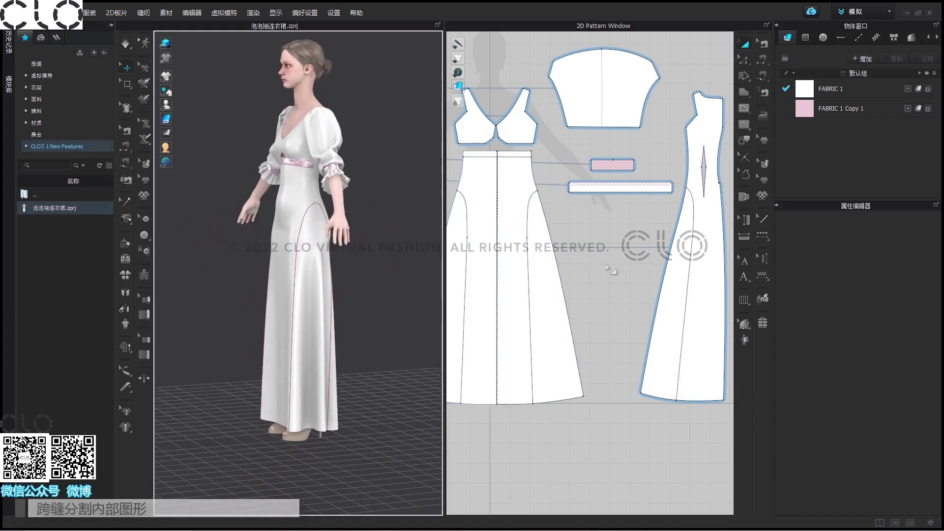
pyautogui.rightClick(530, 265)
pyautogui.click(563, 216)
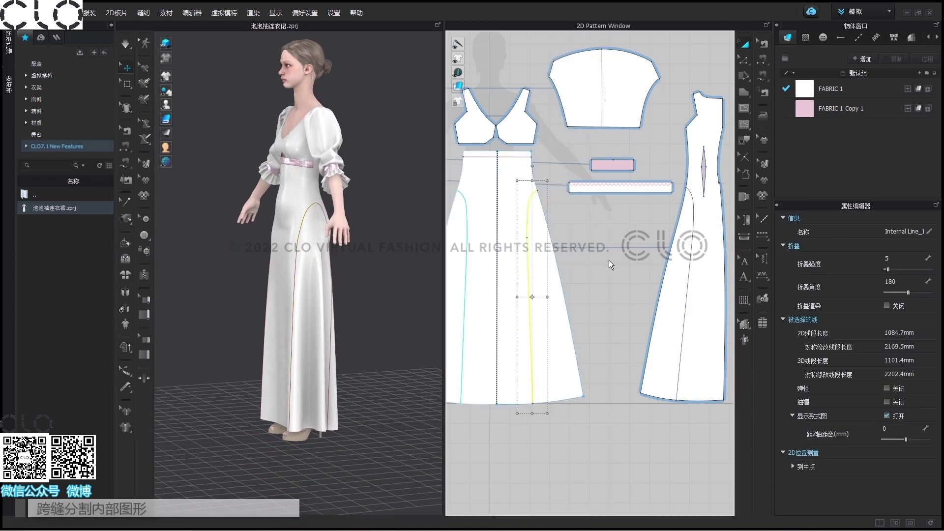
pyautogui.rightClick(695, 254)
pyautogui.click(719, 196)
pyautogui.scroll(-5, 552, 282)
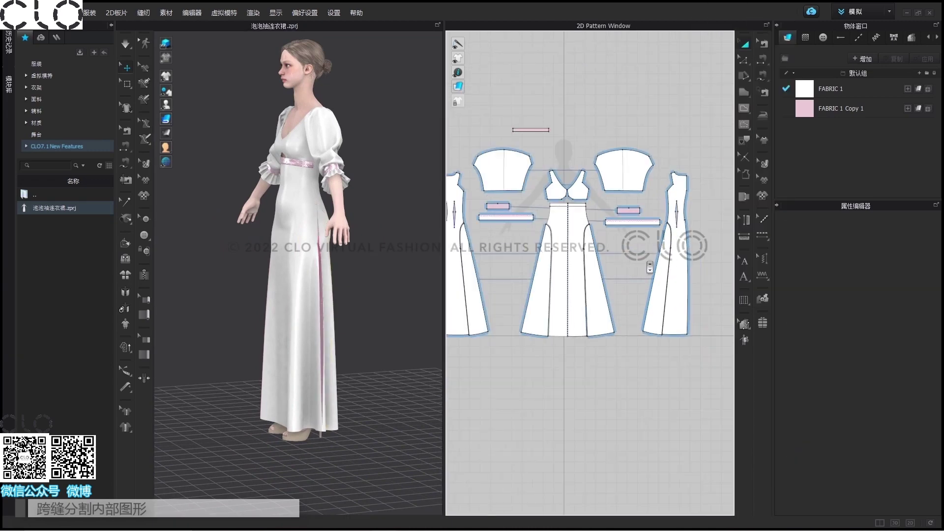
# - Apply the pink FABRIC 1 Copy 1 to the curved side panels of the front and back skirt pieces
pyautogui.keyDown('shift'); pyautogui.click(551, 281); pyautogui.keyUp('shift')
pyautogui.click(804, 109)
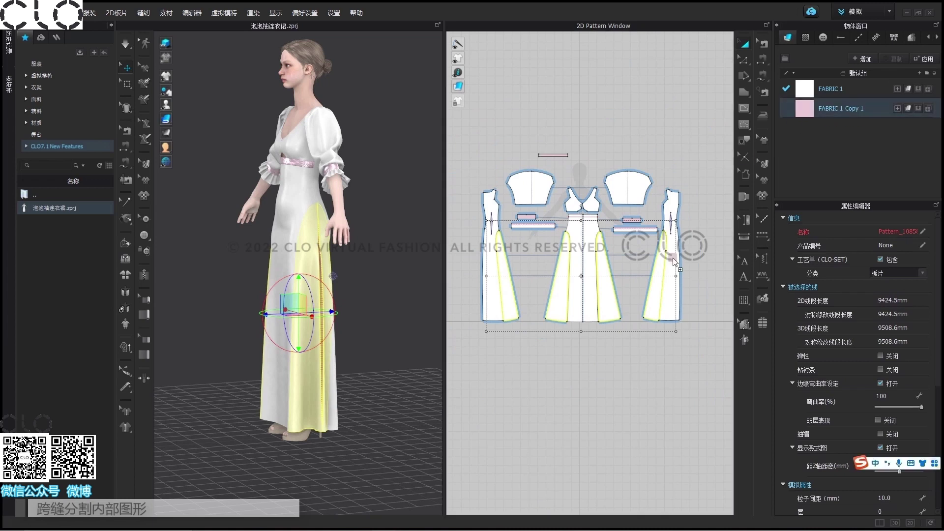
pyautogui.click(925, 59)
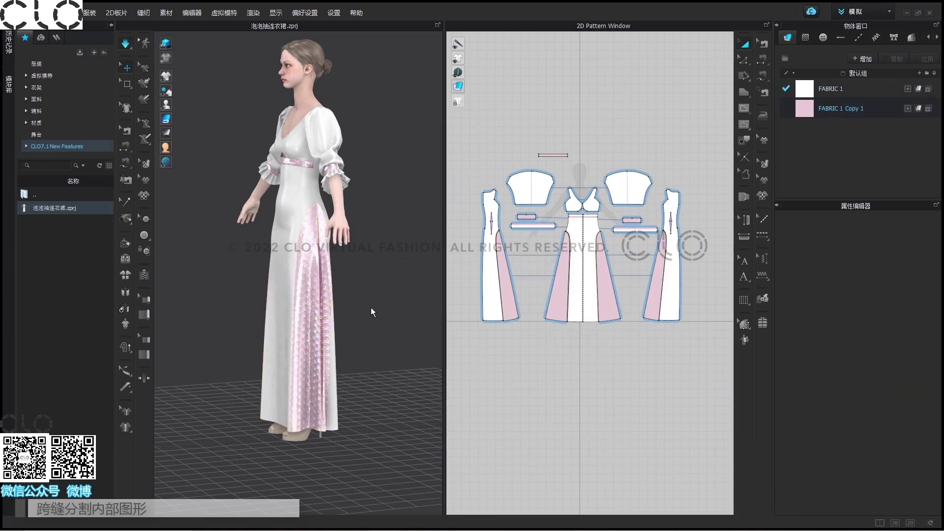
pyautogui.press('2')
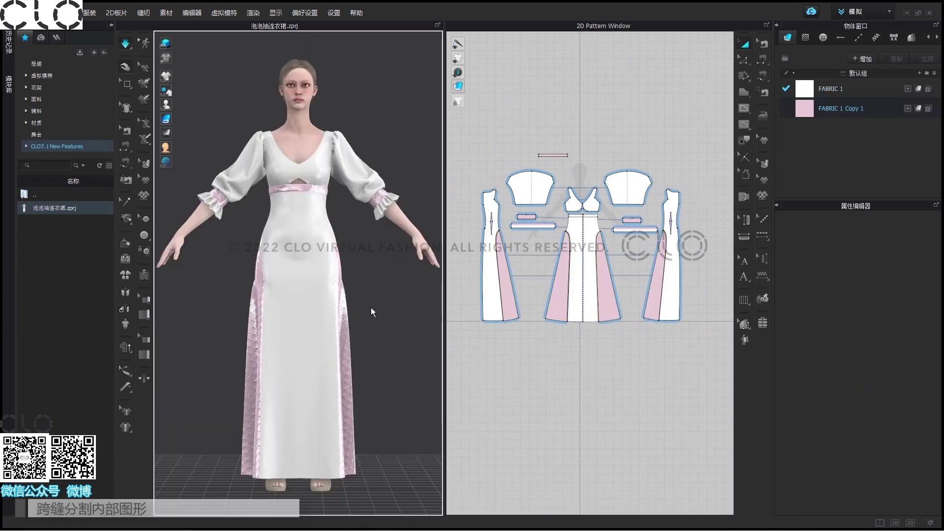
pyautogui.press('w')
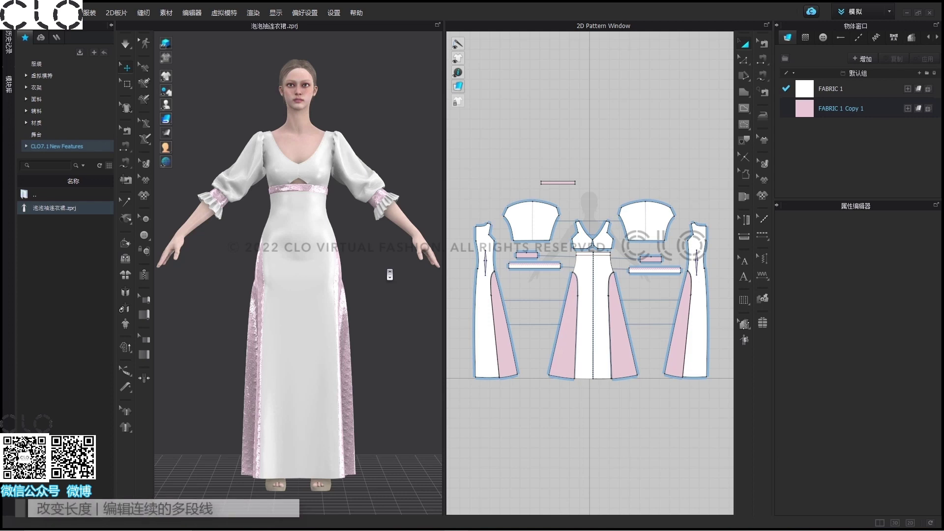
# - Examine the puff sleeve on the avatar and its pattern piece, and check the edit commands for the sleeve cap's left segment
pyautogui.rightClick(389, 275)
pyautogui.scroll(5, 390, 274)
pyautogui.moveTo(344, 295); pyautogui.dragTo(324, 388, button='middle')
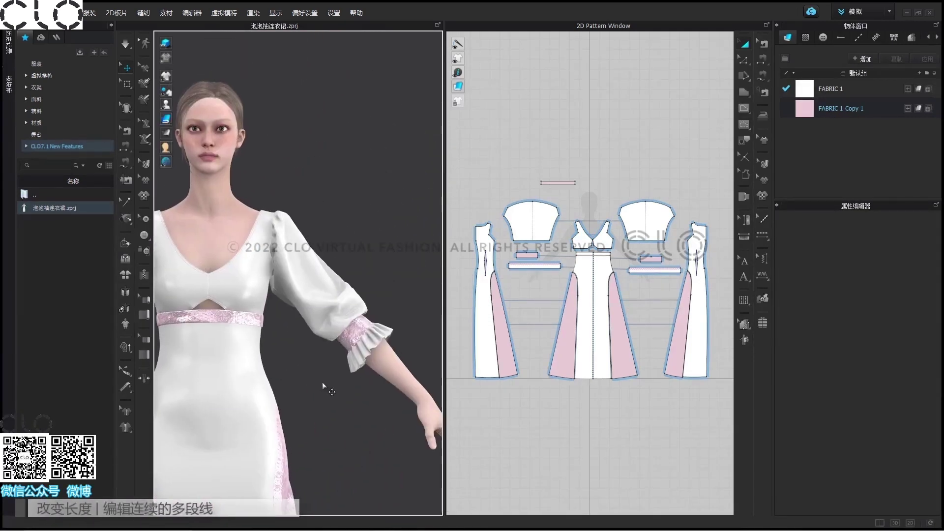
pyautogui.scroll(5, 325, 388)
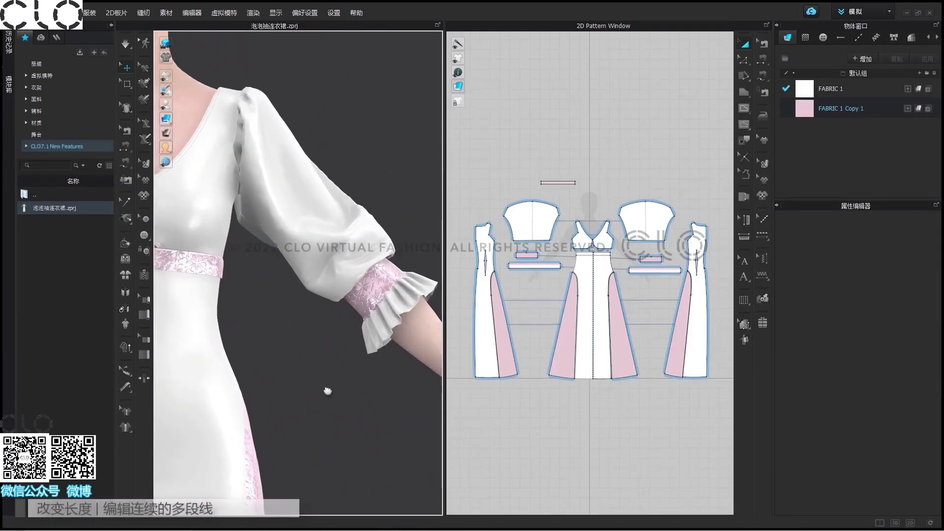
pyautogui.scroll(6, 614, 266)
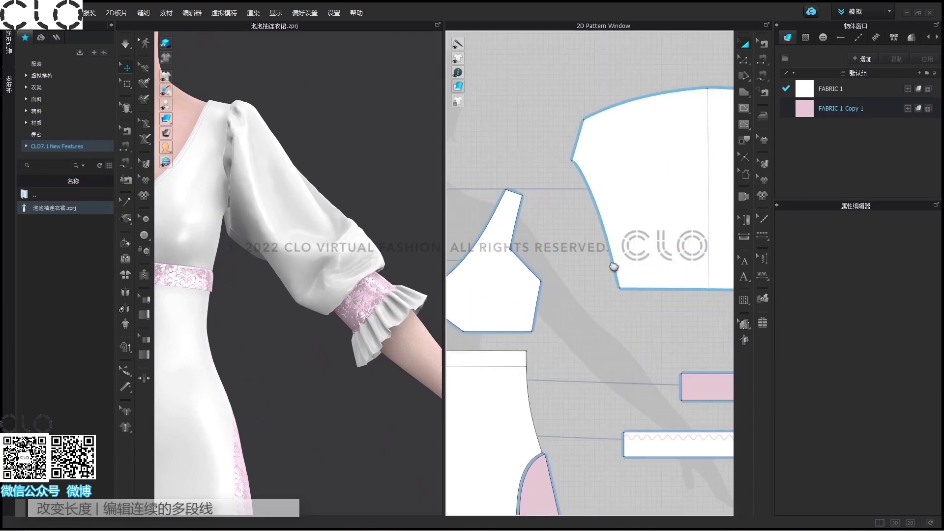
pyautogui.moveTo(614, 266); pyautogui.dragTo(567, 303, button='middle')
pyautogui.scroll(-2, 540, 316)
pyautogui.scroll(2, 569, 302)
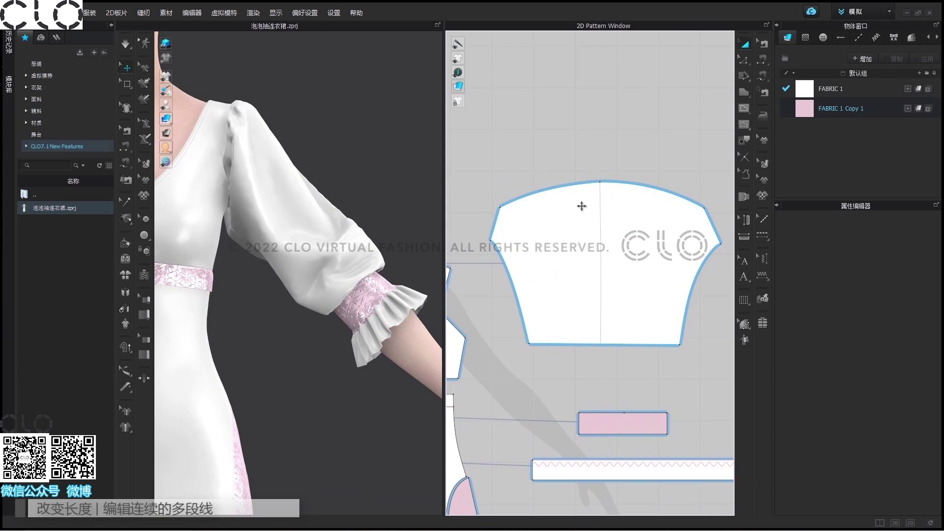
pyautogui.press('z')
pyautogui.rightClick(565, 188)
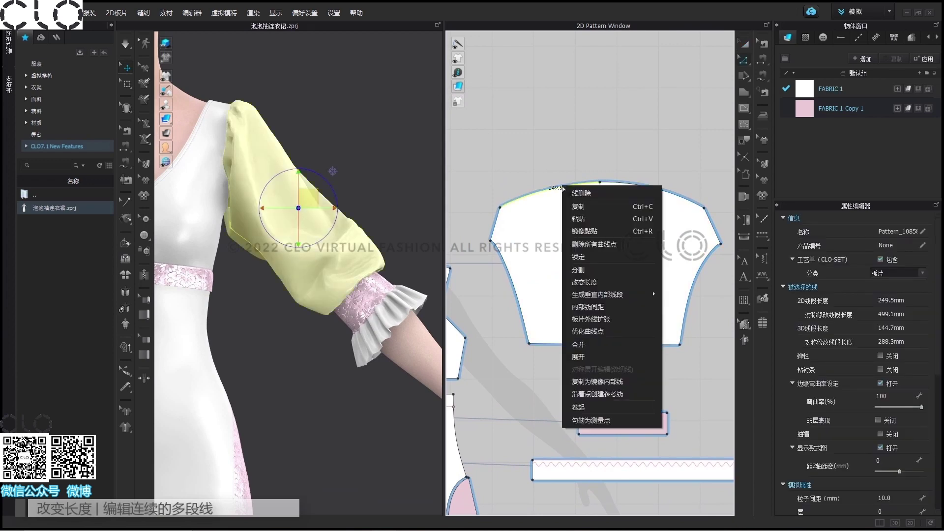
pyautogui.click(602, 163)
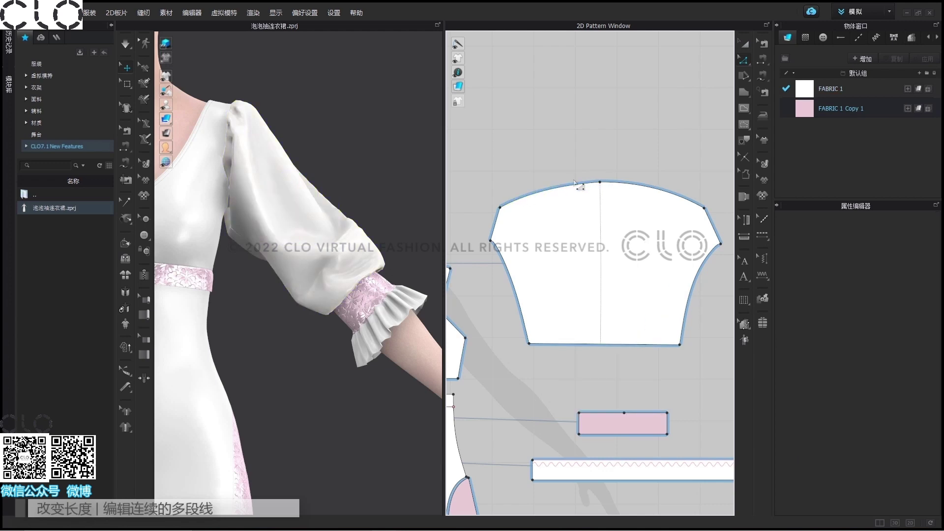
# - Change the combined length of the sleeve cap's two adjoining curve segments to 400 mm with the direction set to Both
pyautogui.click(574, 184)
pyautogui.keyDown('shift'); pyautogui.click(671, 197); pyautogui.keyUp('shift')
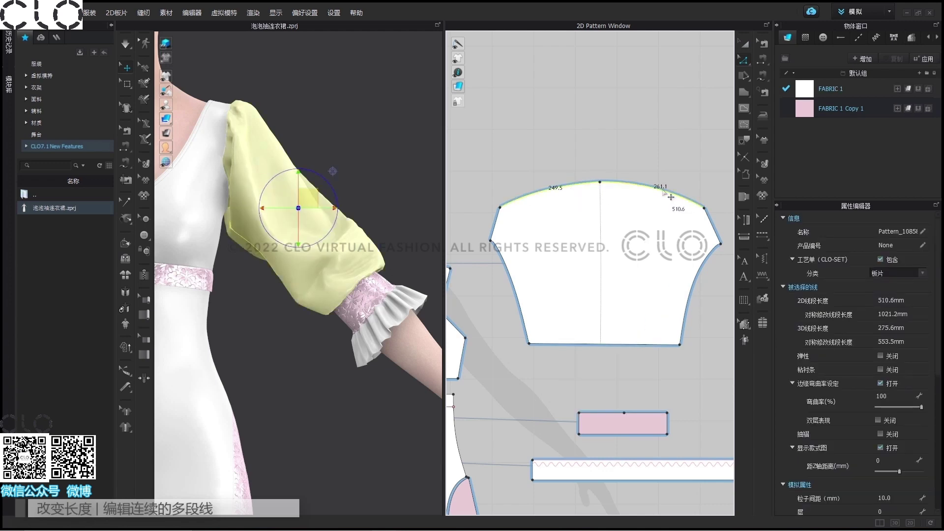
pyautogui.rightClick(671, 197)
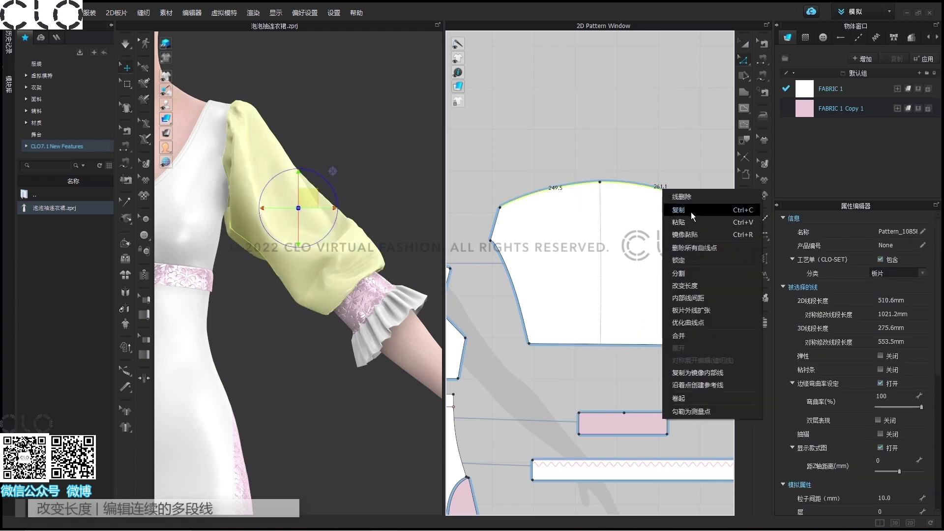
pyautogui.click(684, 287)
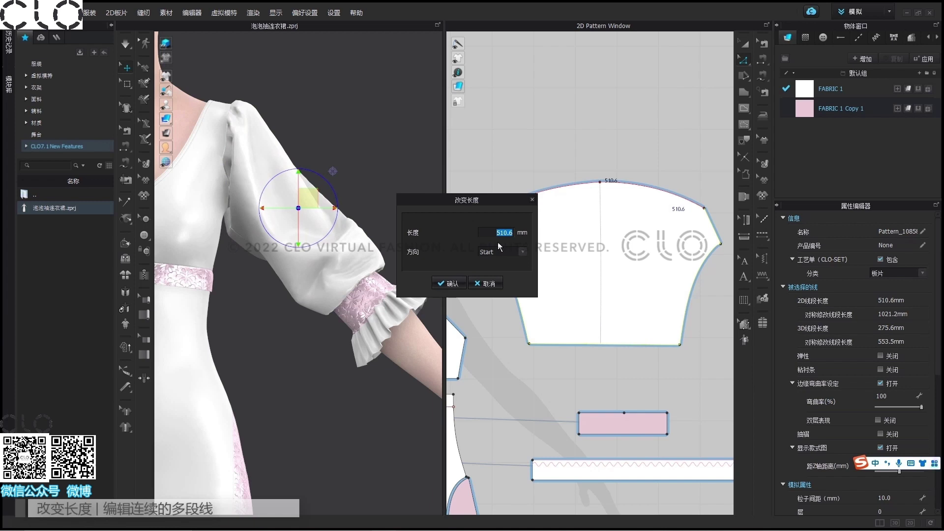
pyautogui.write('400')
pyautogui.click(523, 252)
pyautogui.click(488, 269)
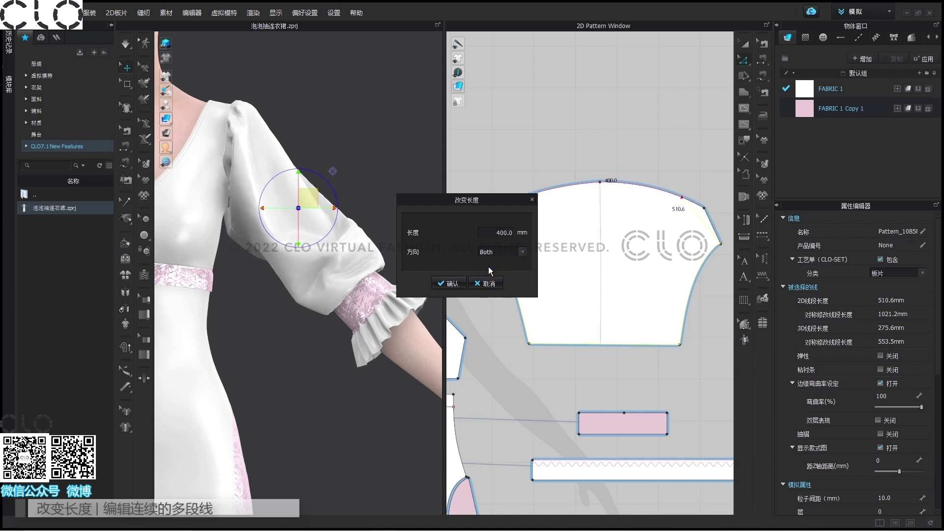
pyautogui.click(453, 284)
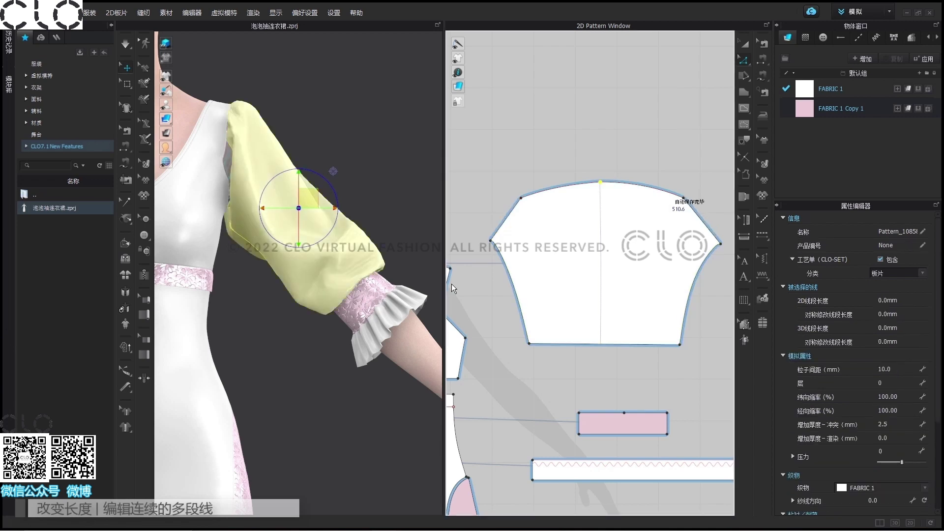
# - Simulate the garment with the shortened sleeve cap and check the whole dress from the front
pyautogui.press('space')
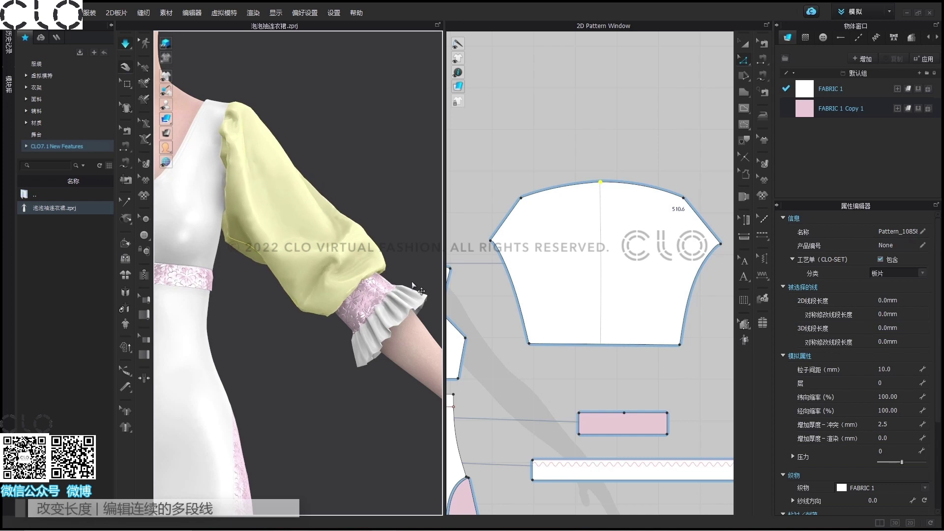
pyautogui.press('2')
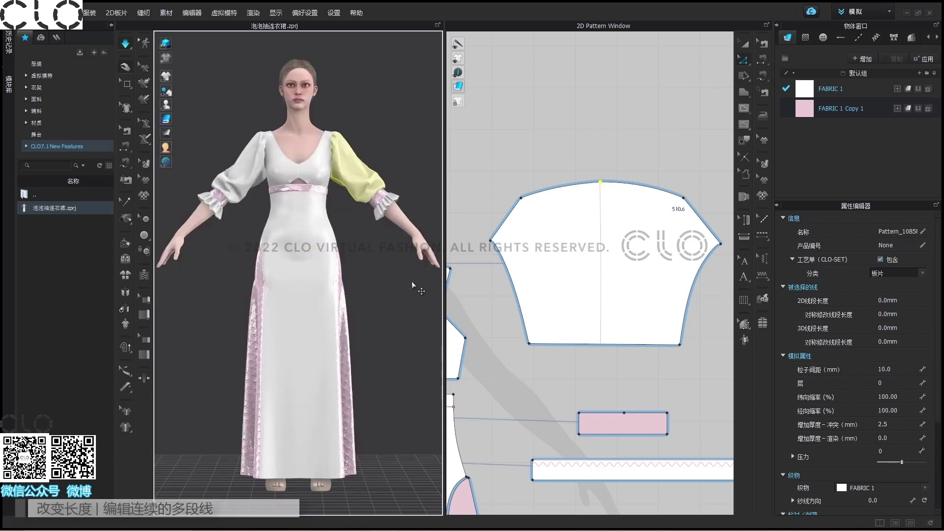
pyautogui.press('space')
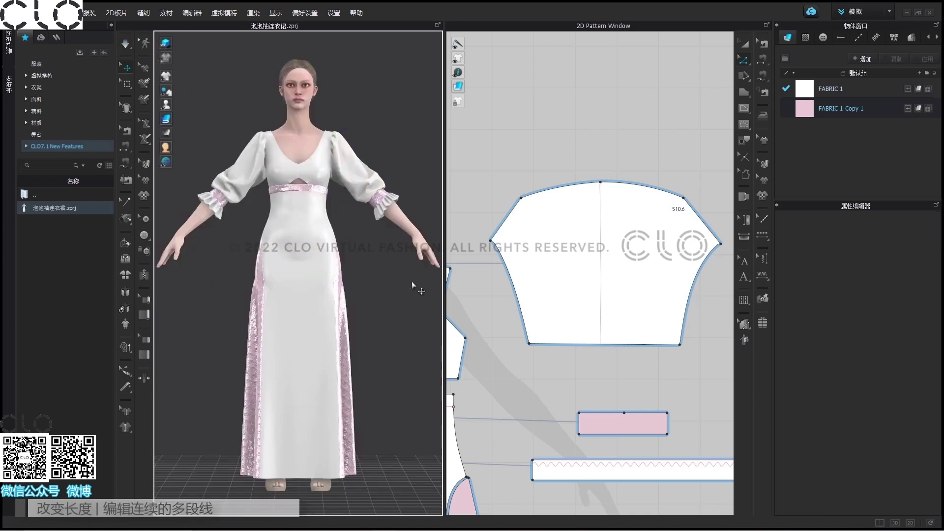
pyautogui.press('space')
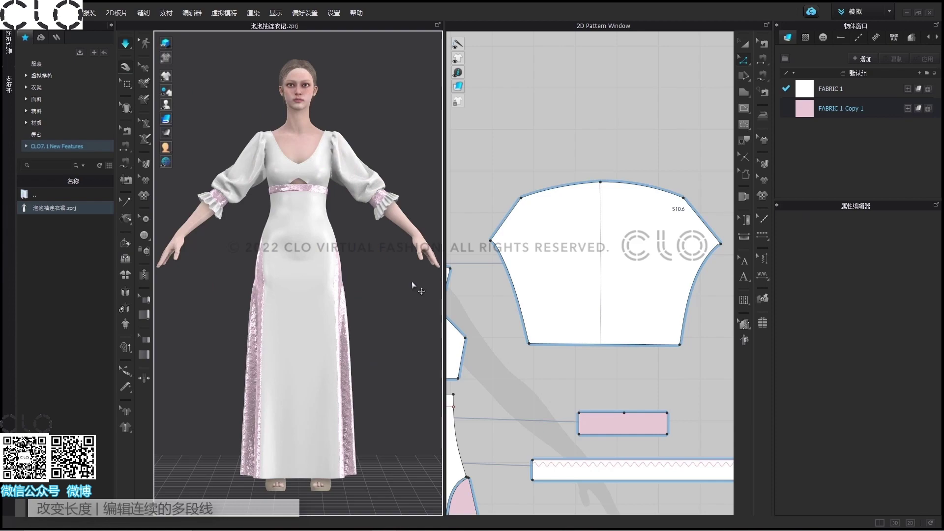
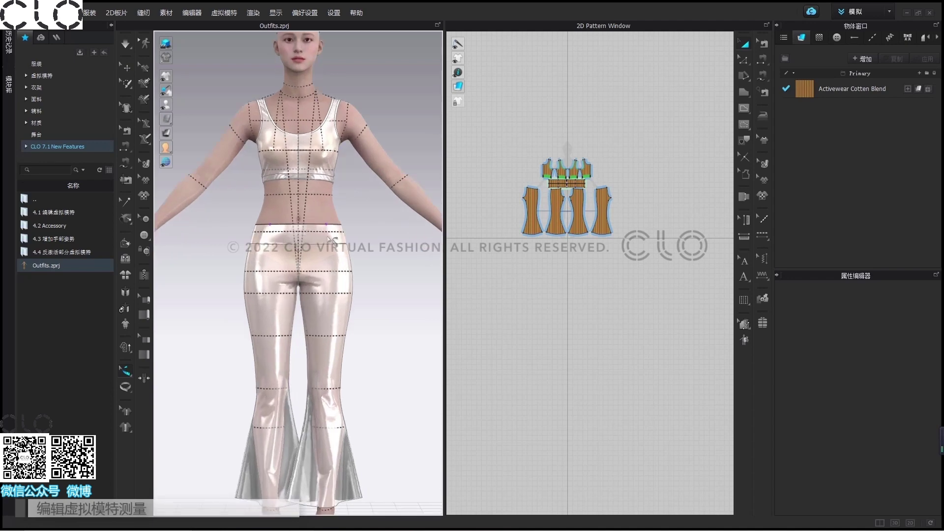
# - Move the avatar's waist measurement line at the centre back upward, above the top edge of the pants
pyautogui.press('8')
pyautogui.scroll(5, 333, 241)
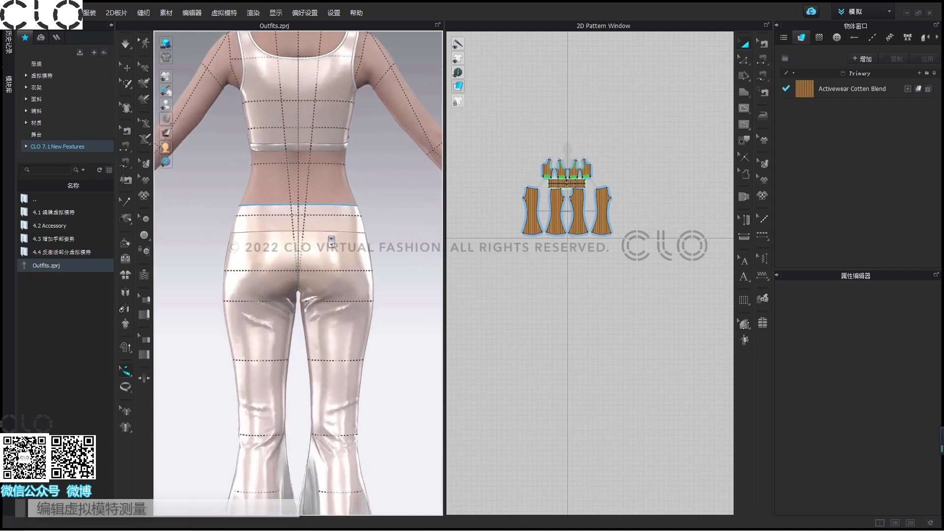
pyautogui.scroll(1, 343, 248)
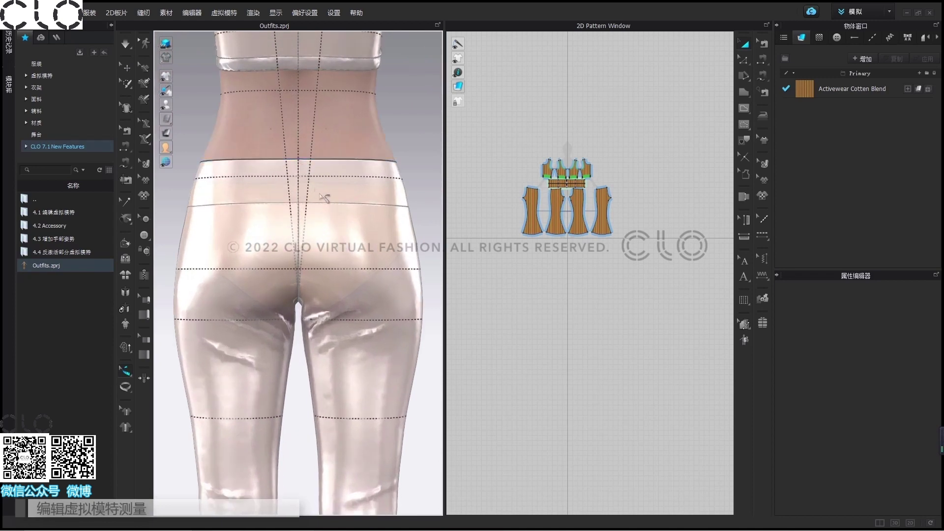
pyautogui.scroll(6, 310, 169)
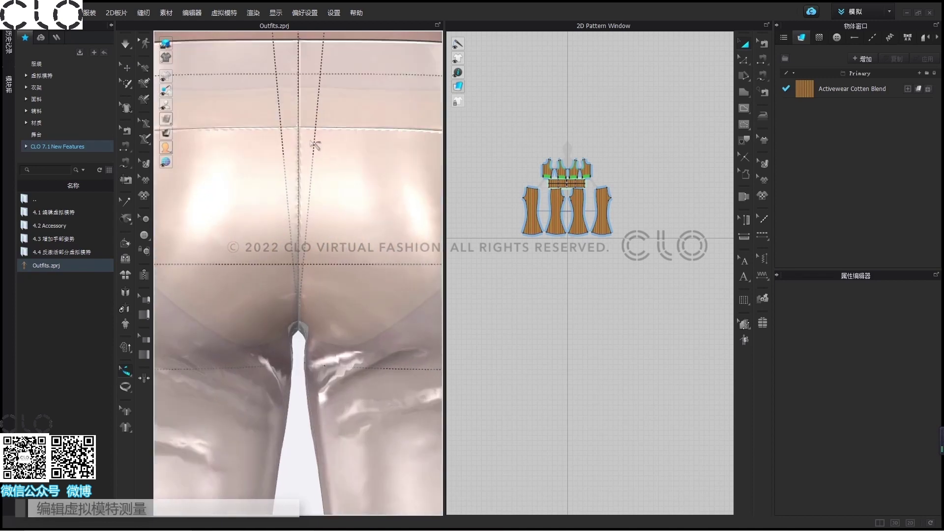
pyautogui.moveTo(335, 252); pyautogui.dragTo(333, 299, button='middle')
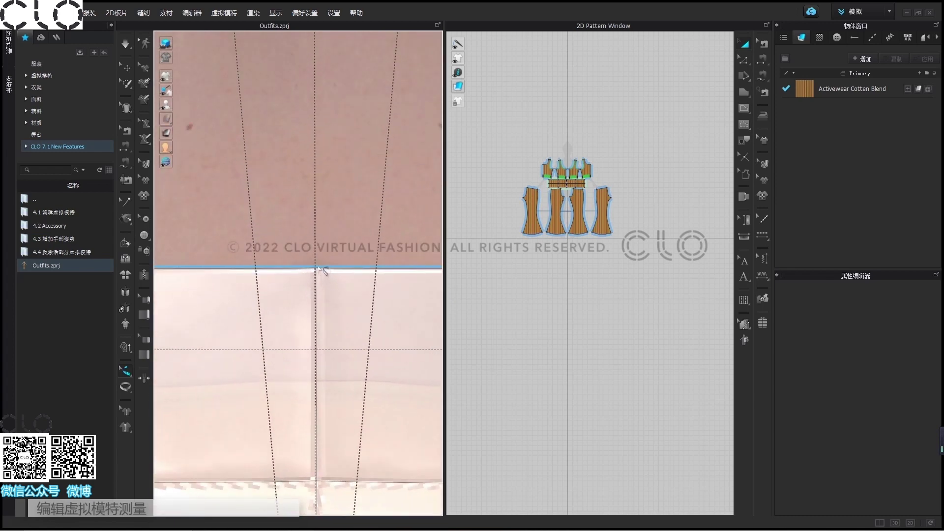
pyautogui.moveTo(318, 266); pyautogui.dragTo(319, 216)
pyautogui.scroll(-6, 312, 261)
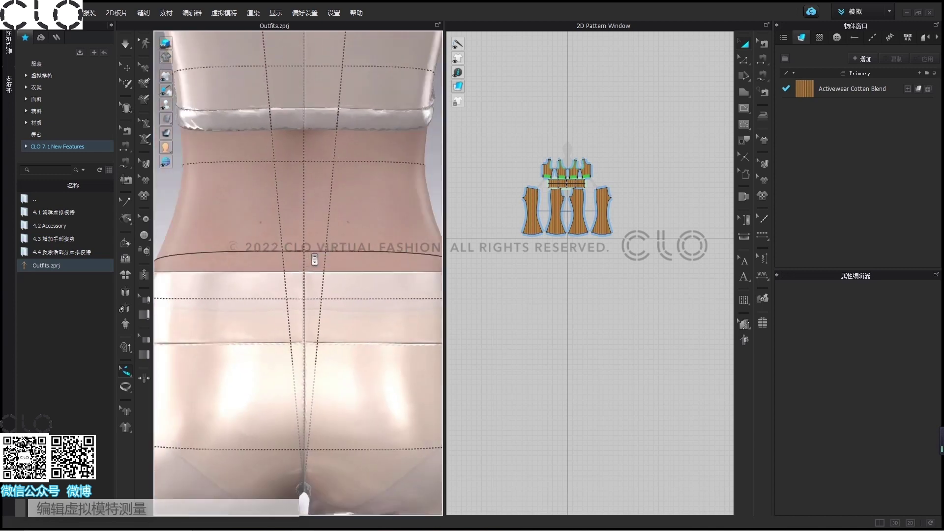
# - Apply Attach to Avatar Measurement at the back waist of the pants, using the raised measurement line
pyautogui.moveTo(261, 301); pyautogui.dragTo(296, 309, button='right')
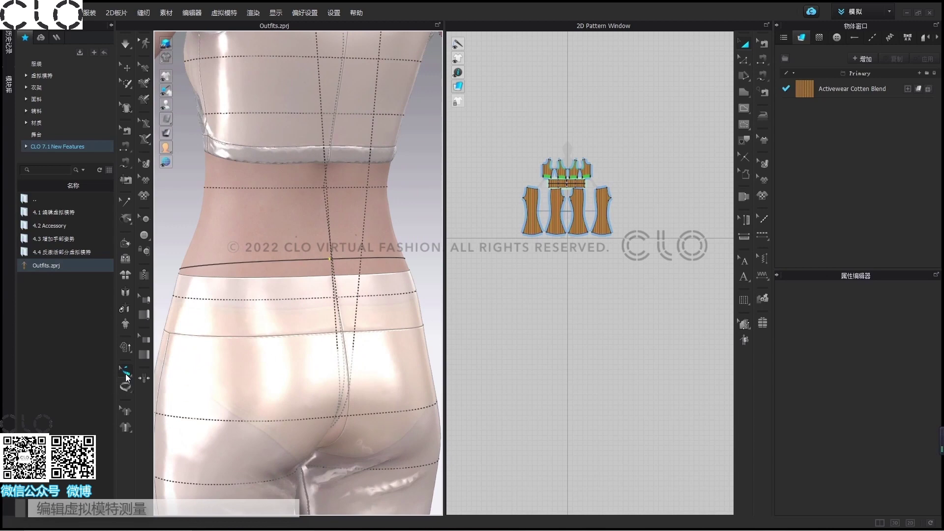
pyautogui.click(125, 373)
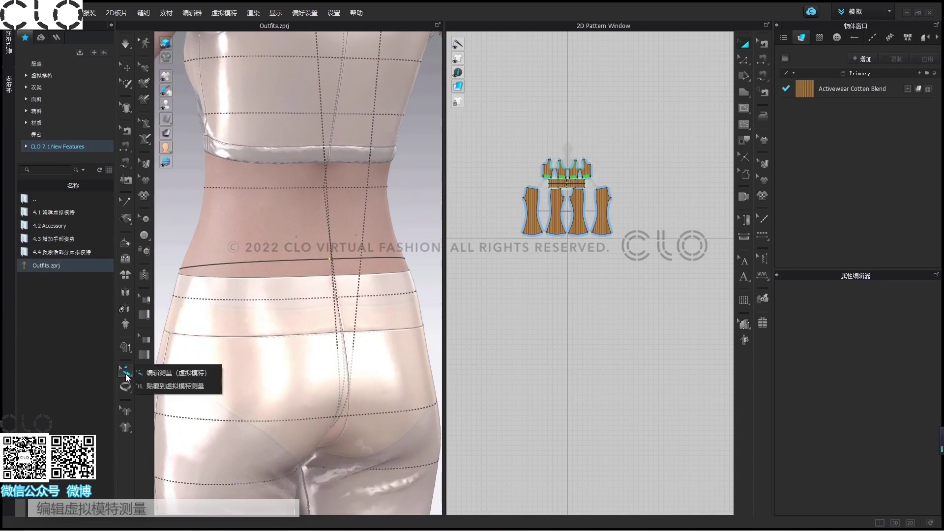
pyautogui.click(160, 385)
pyautogui.moveTo(376, 259); pyautogui.dragTo(339, 284, button='right')
pyautogui.click(339, 285)
pyautogui.moveTo(274, 320); pyautogui.dragTo(273, 209, button='right')
pyautogui.press('q')
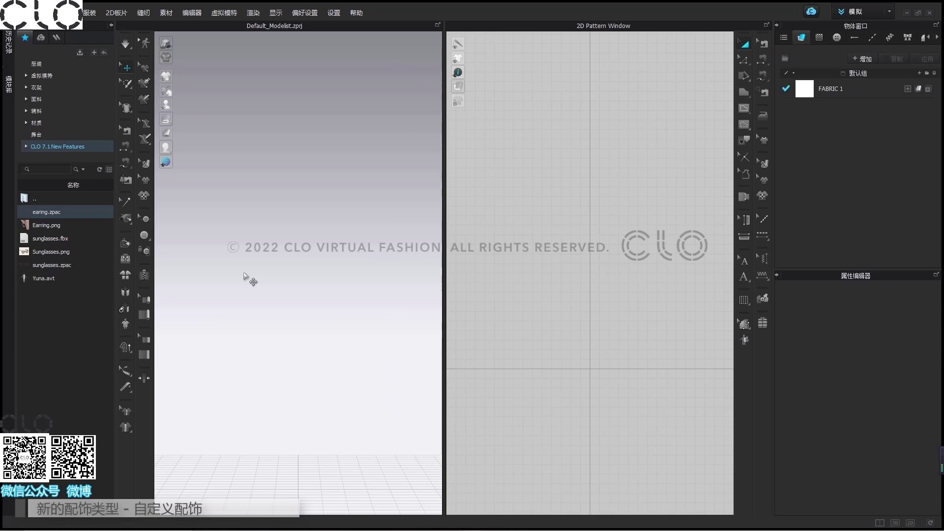
# - Open earing.zpac and export the earrings as an FBX file named erhuan, with thick geometry and cm (DAZ Studio) scale
pyautogui.doubleClick(95, 214)
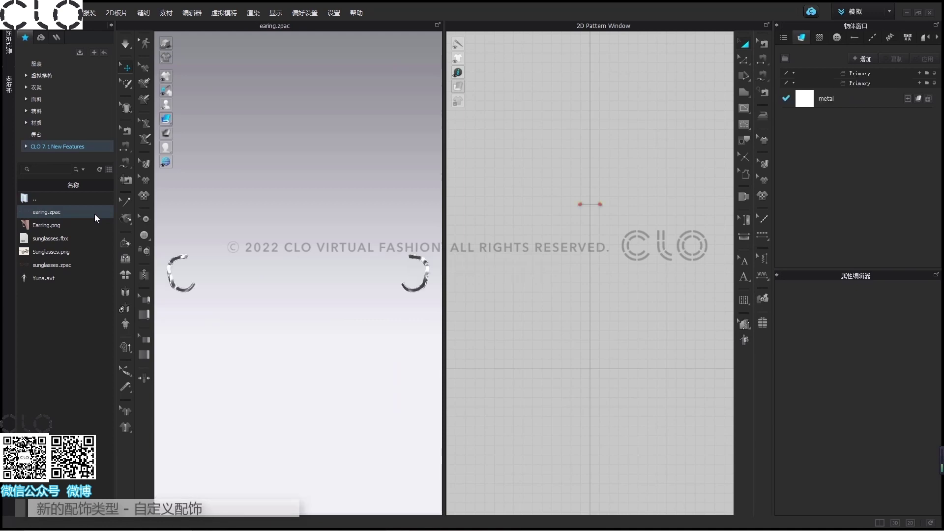
pyautogui.click(27, 12)
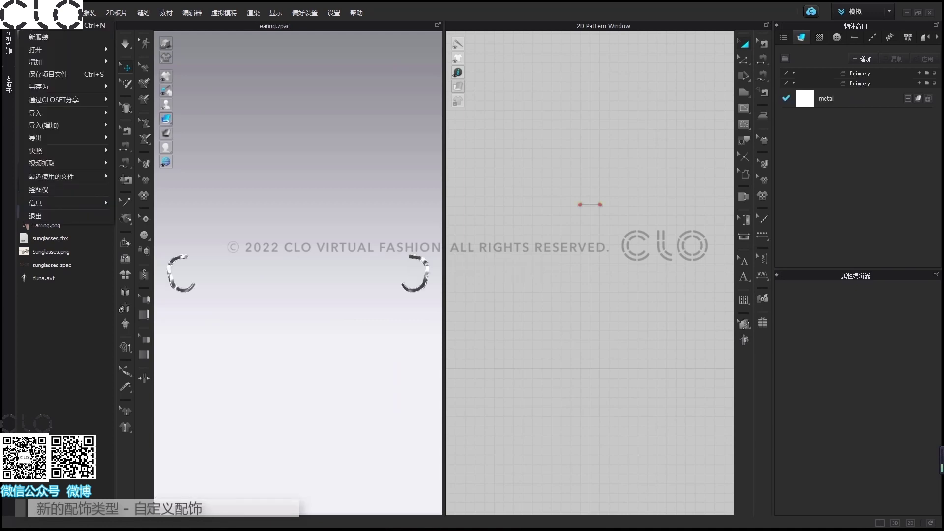
pyautogui.moveTo(44, 139)
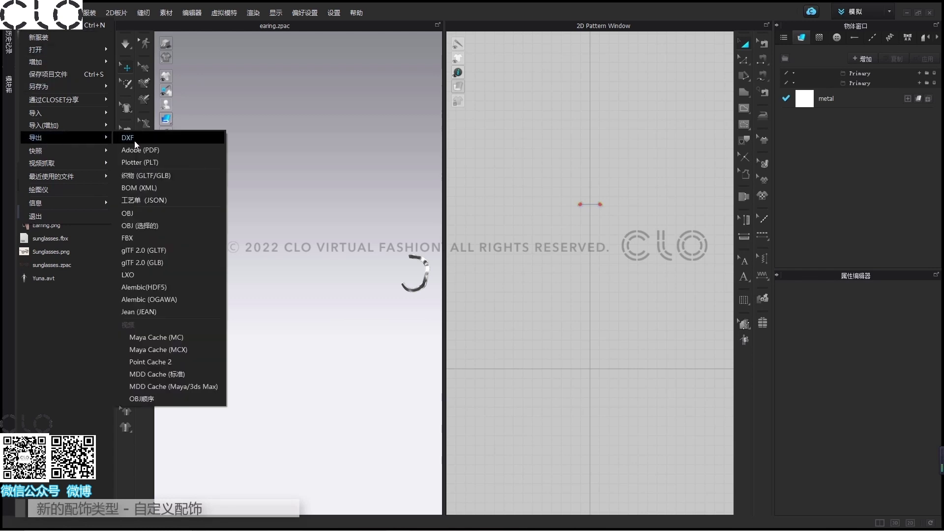
pyautogui.click(167, 238)
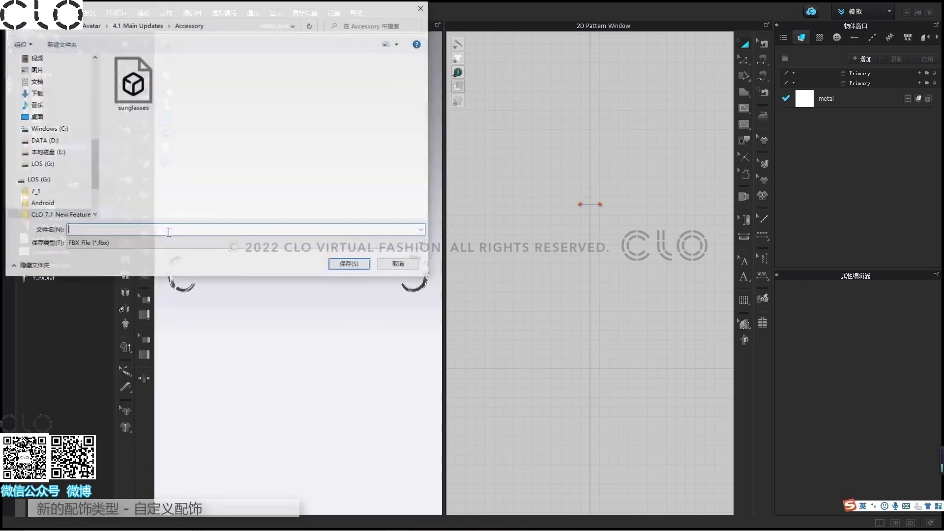
pyautogui.write('erhuan')
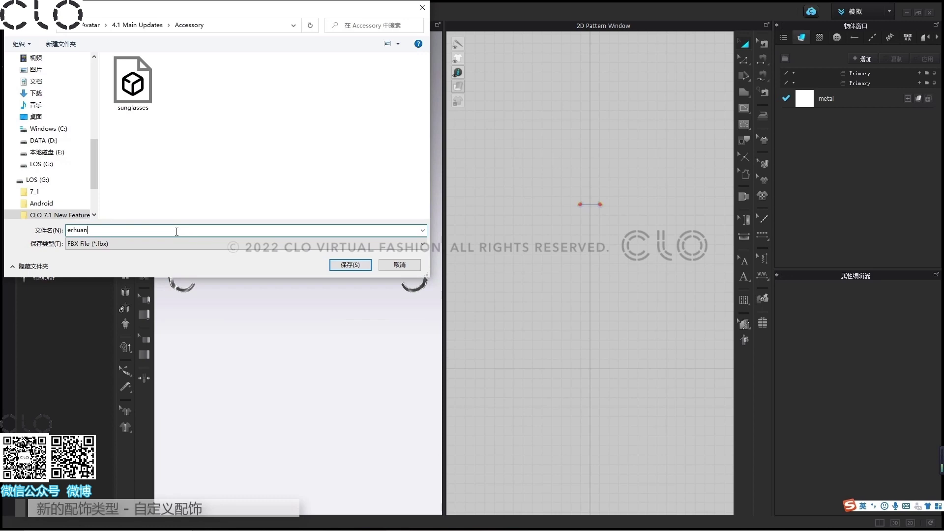
pyautogui.click(347, 264)
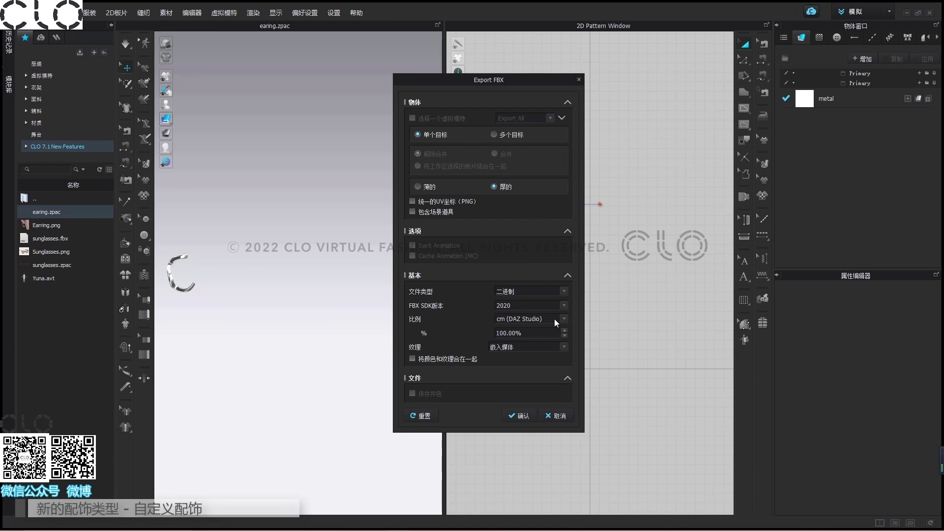
pyautogui.click(524, 416)
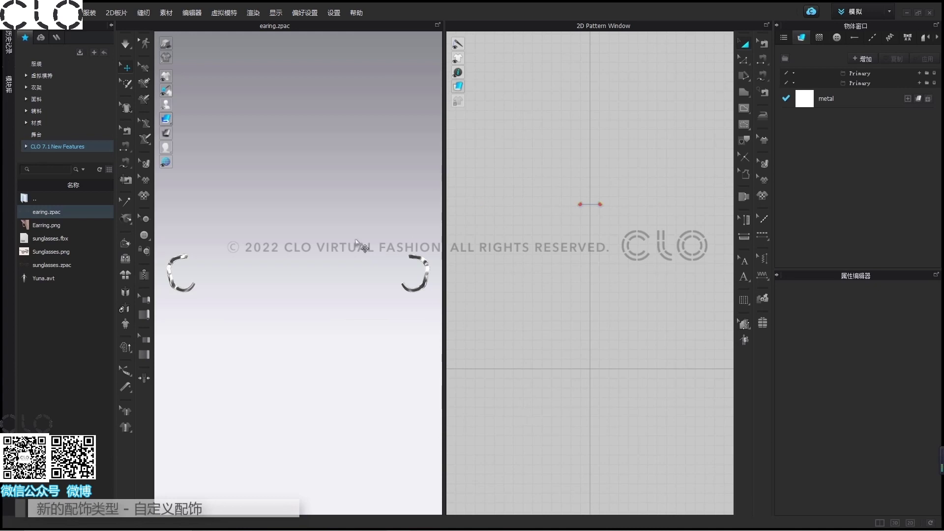
# - Start a new project and import erhuan.fbx as an avatar at cm (DAZ Studio) scale
pyautogui.click(30, 13)
pyautogui.click(45, 33)
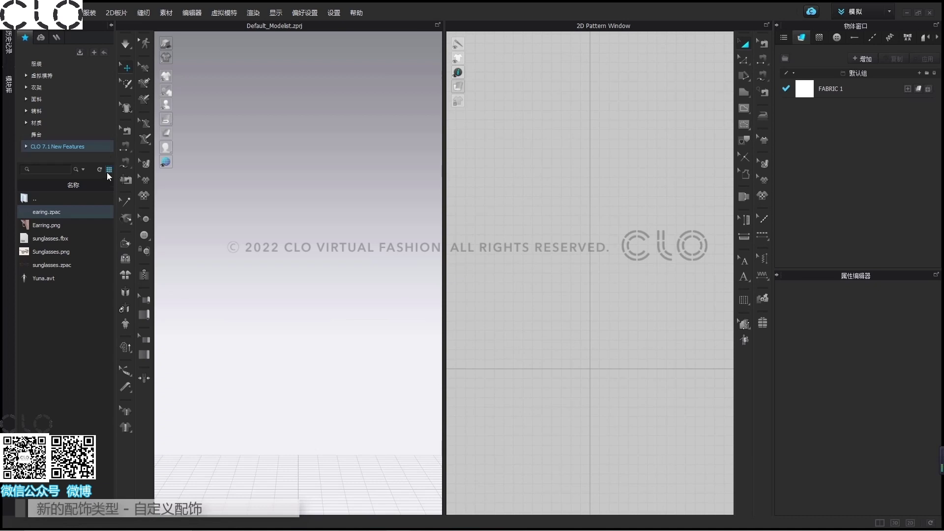
pyautogui.moveTo(75, 238); pyautogui.dragTo(336, 276)
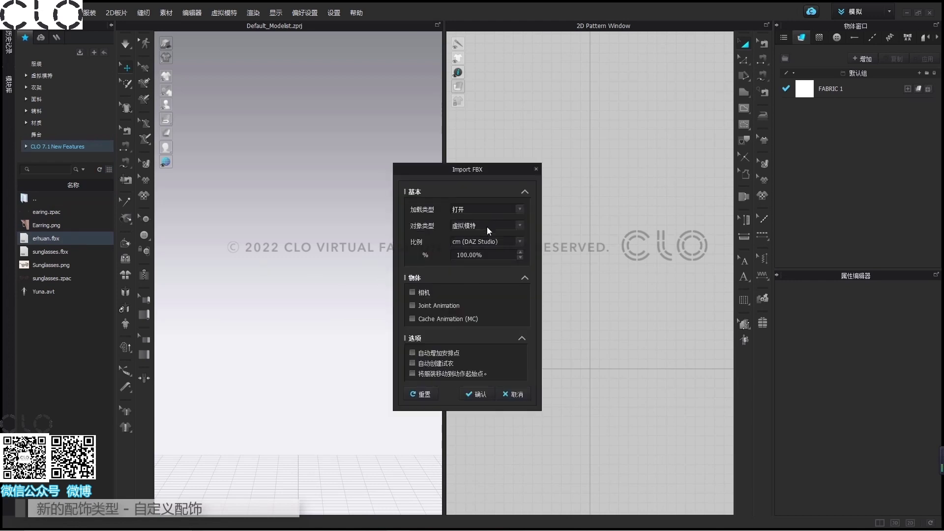
pyautogui.click(485, 392)
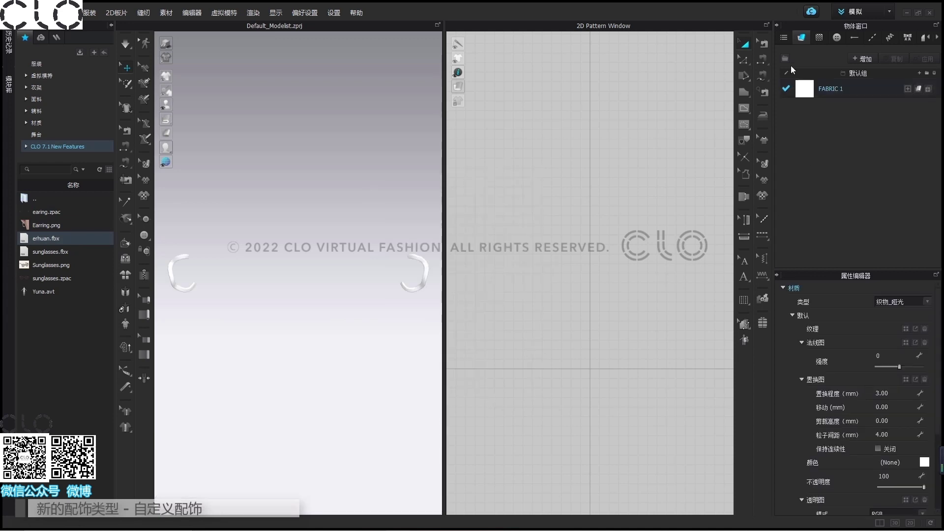
# - Expand the imported avatar's hierarchy in the scene tree and rename the innermost erhuan node above the mesh to earring
pyautogui.click(784, 39)
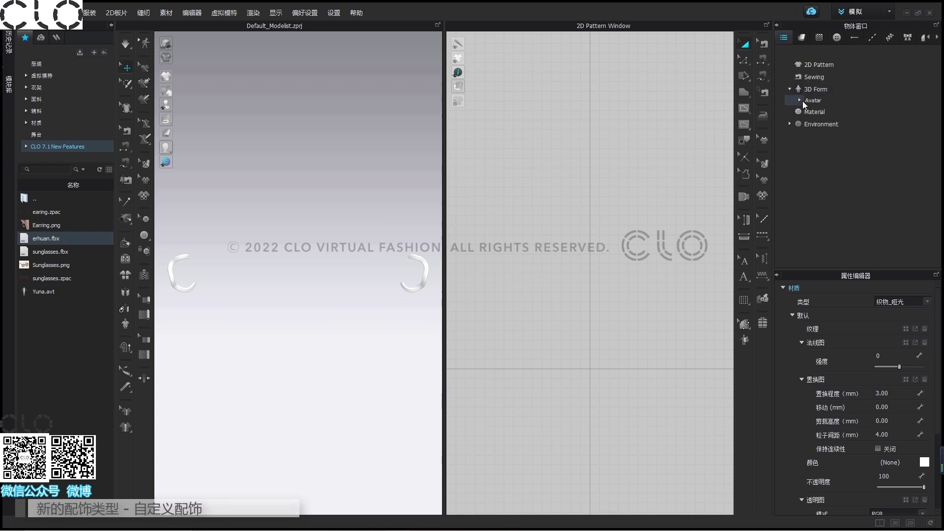
pyautogui.click(810, 110)
pyautogui.click(819, 121)
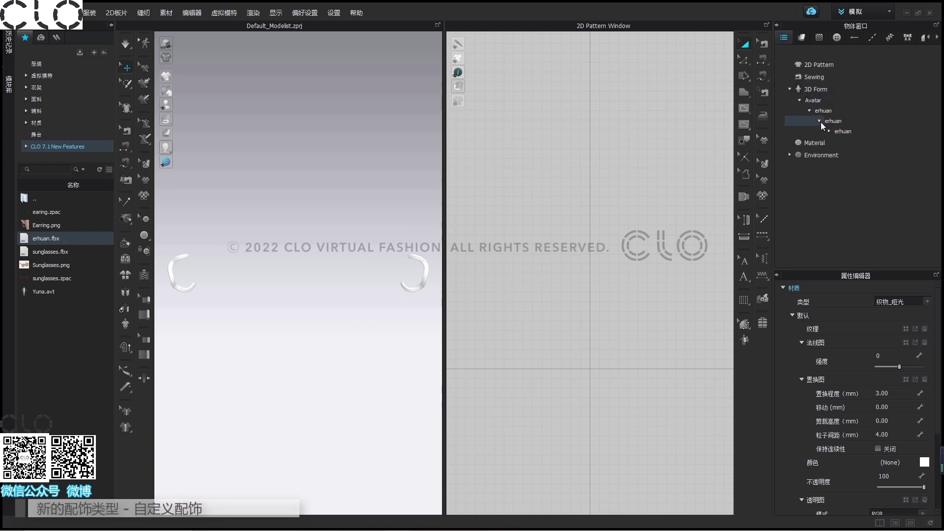
pyautogui.click(830, 131)
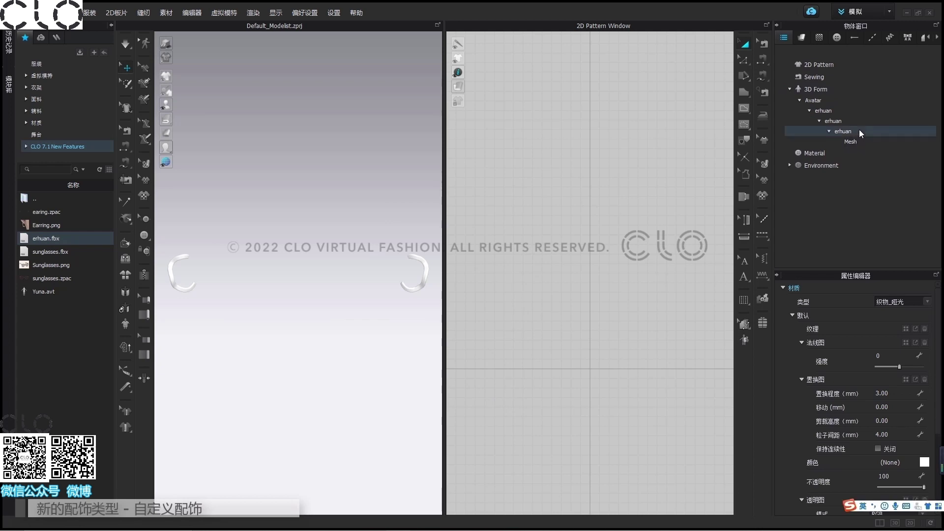
pyautogui.click(847, 130)
pyautogui.click(847, 130)
pyautogui.write('earring')
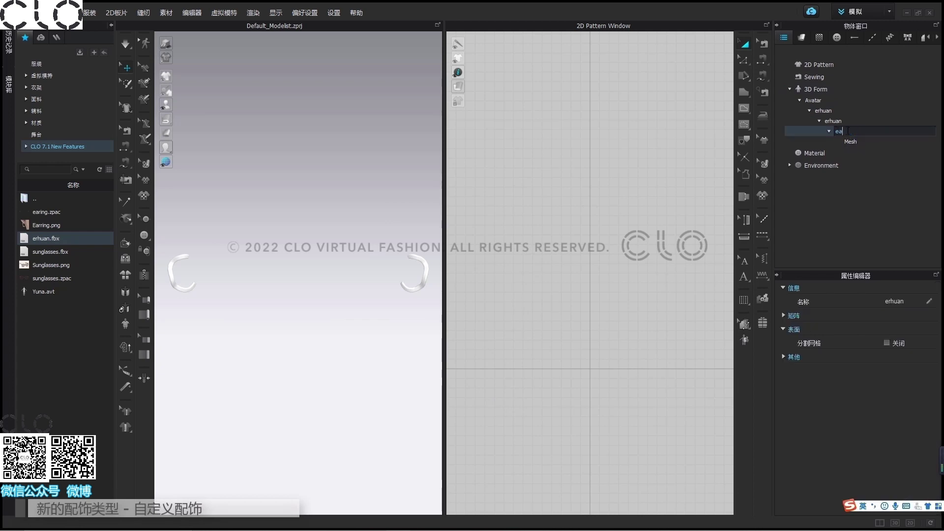
pyautogui.click(862, 186)
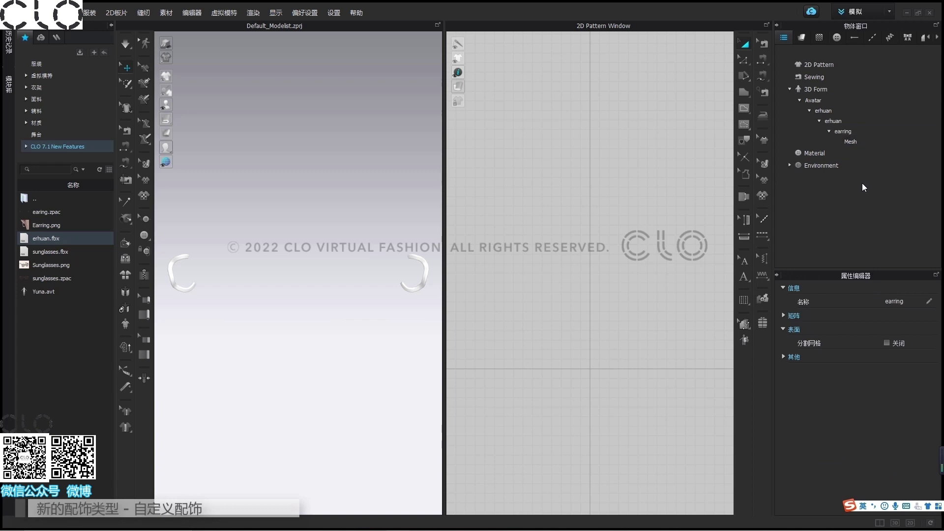
# - Export the renamed avatar as FBX over erhuan.fbx, with Exclude Rig, merged (合并) geometry and cm (DAZ Studio) scale
pyautogui.click(30, 12)
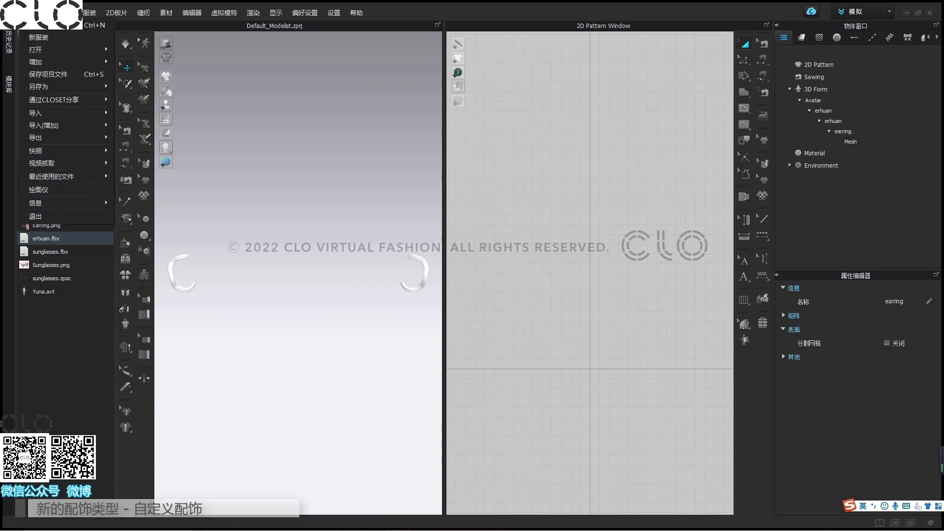
pyautogui.moveTo(74, 139)
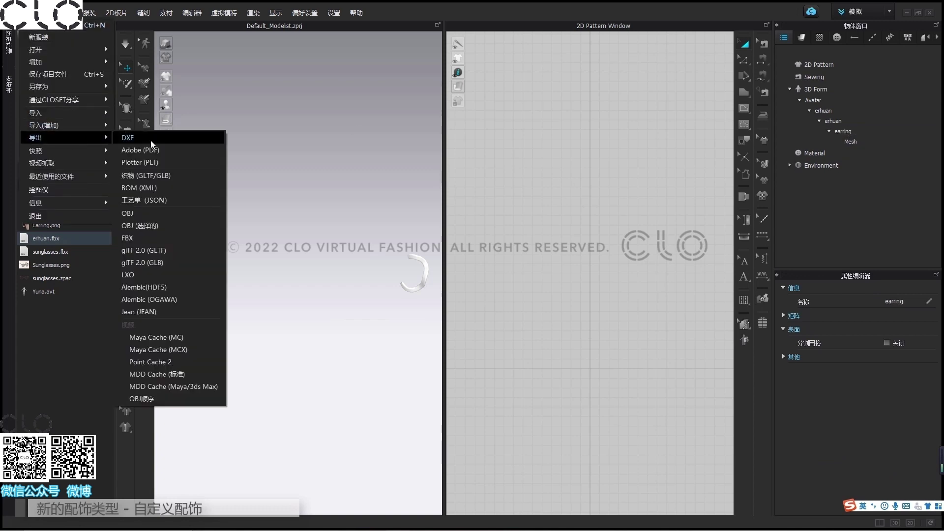
pyautogui.click(172, 236)
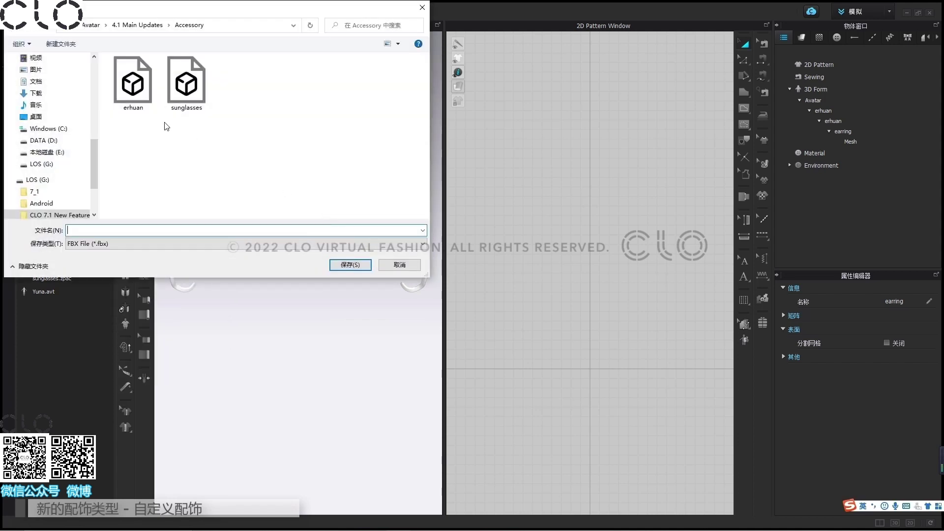
pyautogui.click(154, 111)
pyautogui.click(351, 264)
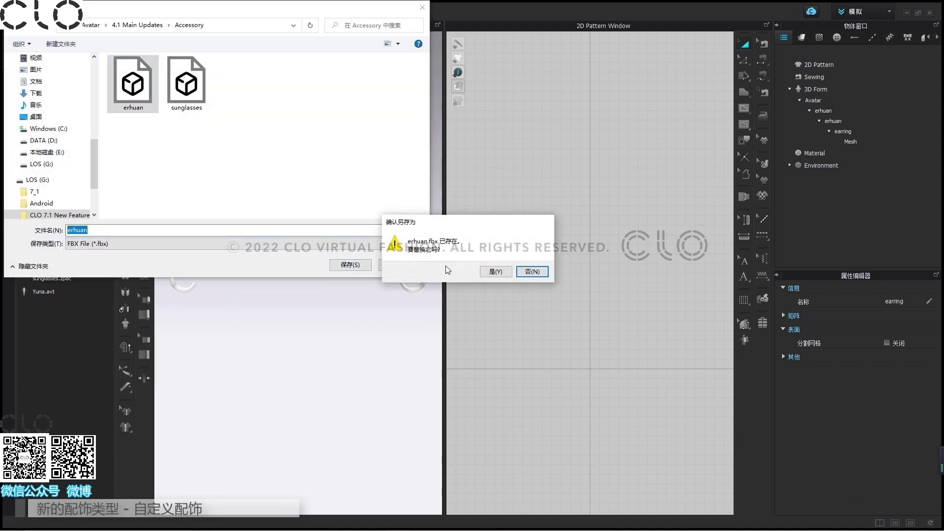
pyautogui.click(488, 273)
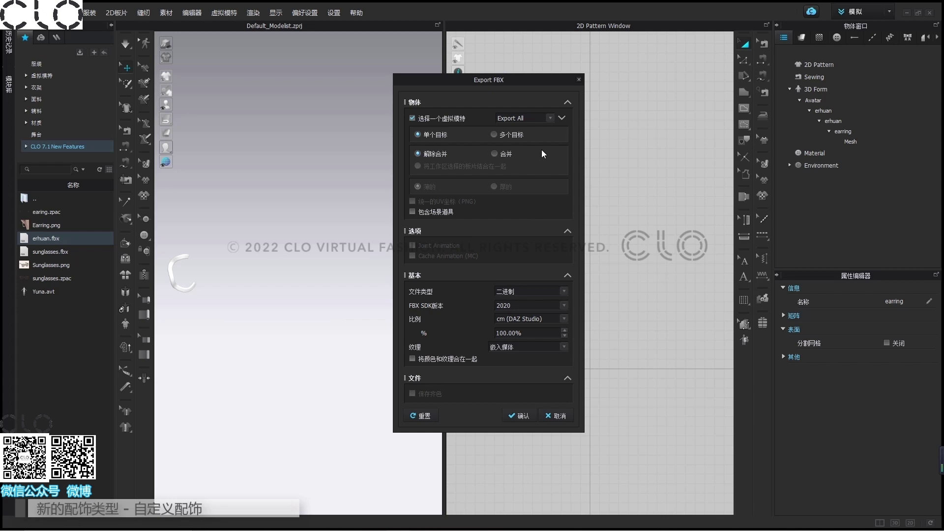
pyautogui.click(533, 118)
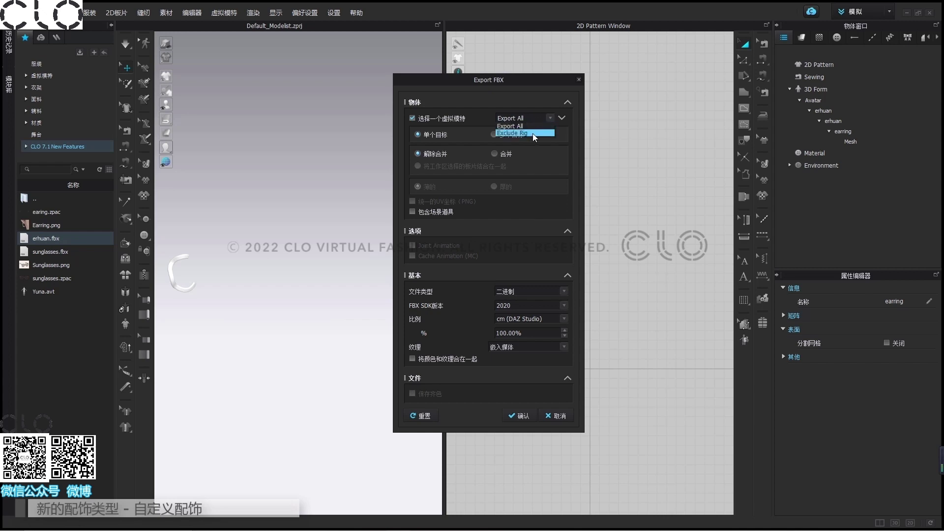
pyautogui.press('Escape')
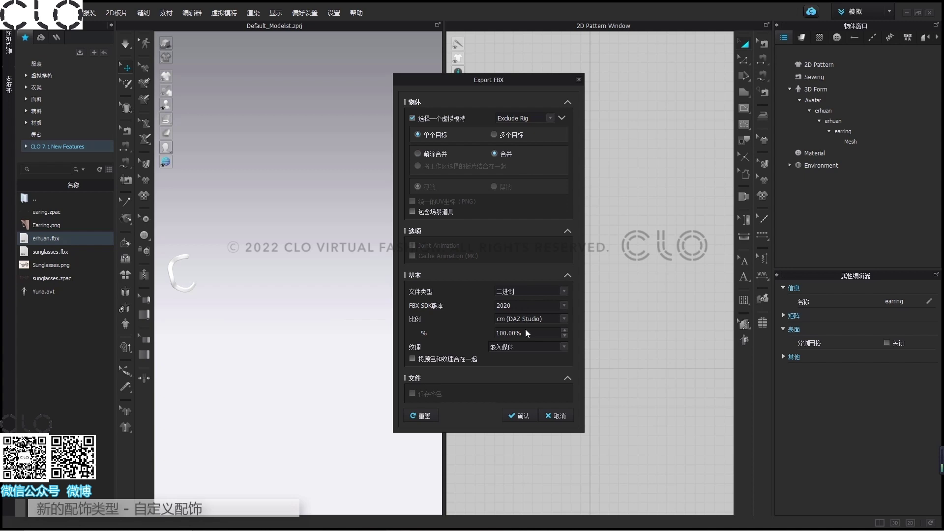
pyautogui.click(523, 420)
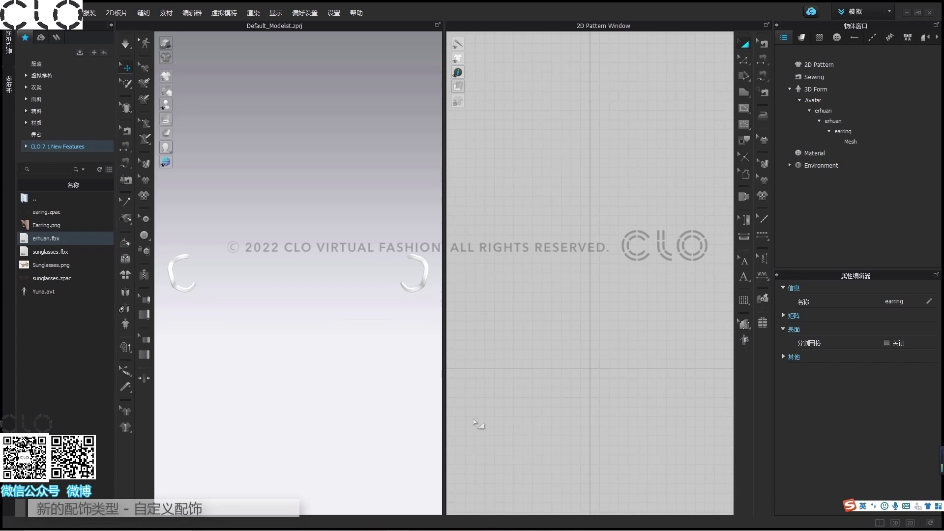
# - Open the Yuna.avt avatar and set up a custom accessory (自定义配饰) of type earring (耳环) from erhuan.fbx
pyautogui.doubleClick(84, 291)
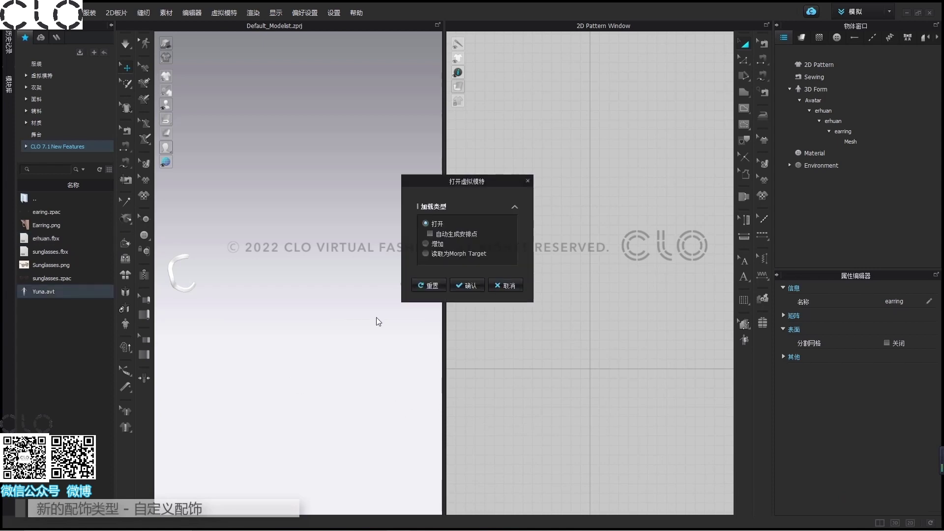
pyautogui.click(474, 288)
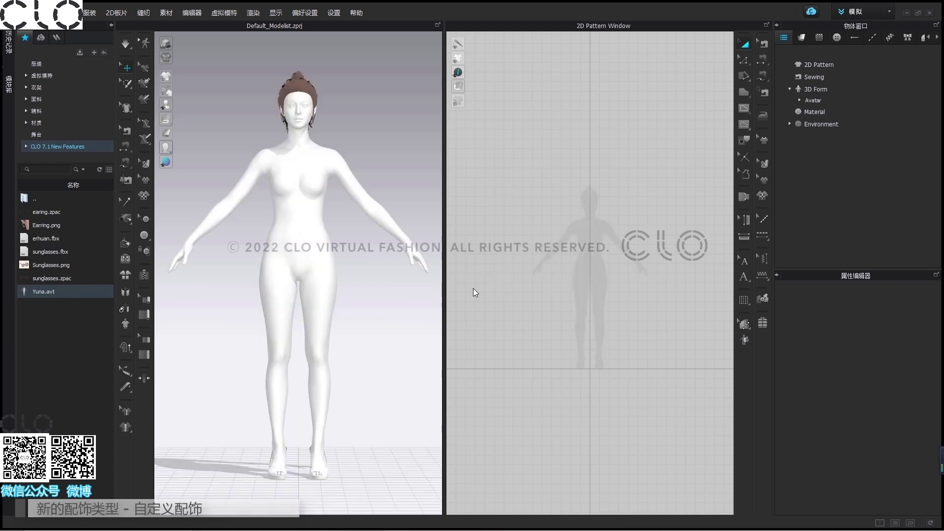
pyautogui.click(223, 13)
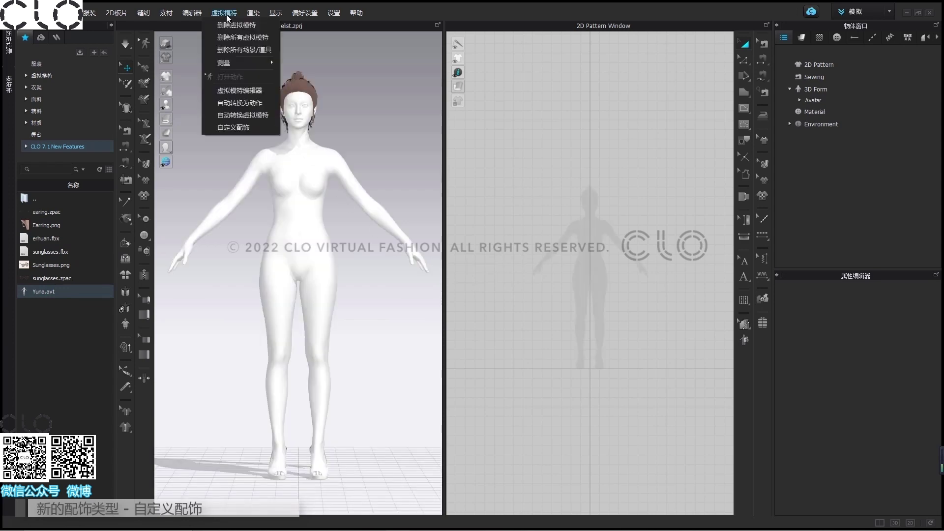
pyautogui.click(232, 128)
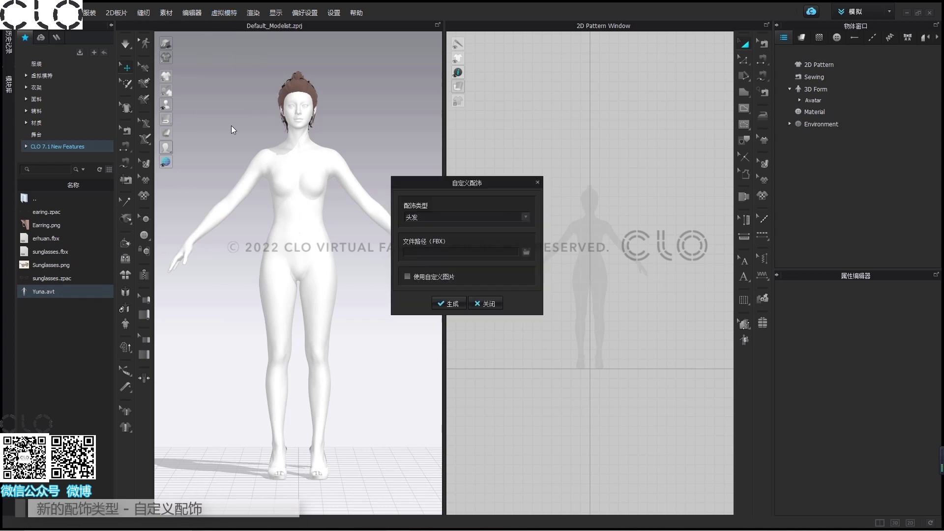
pyautogui.click(440, 217)
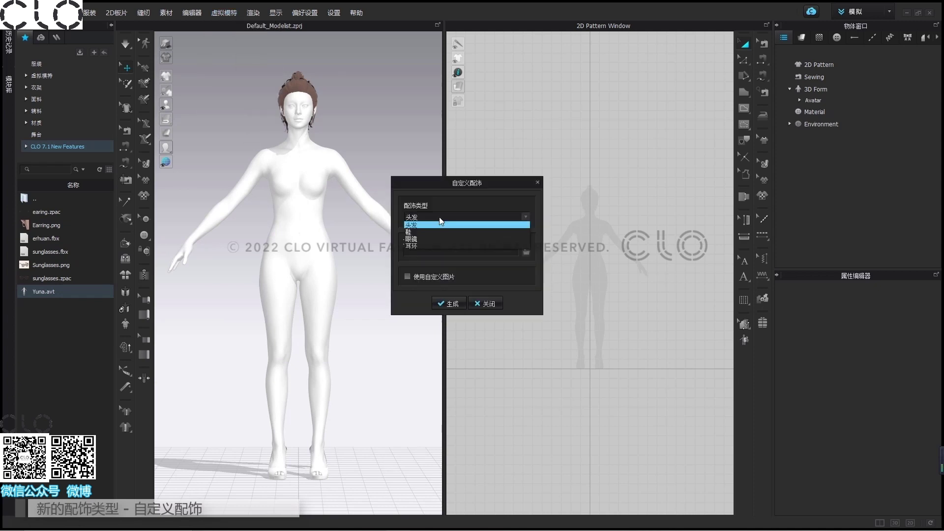
pyautogui.click(438, 244)
pyautogui.click(525, 251)
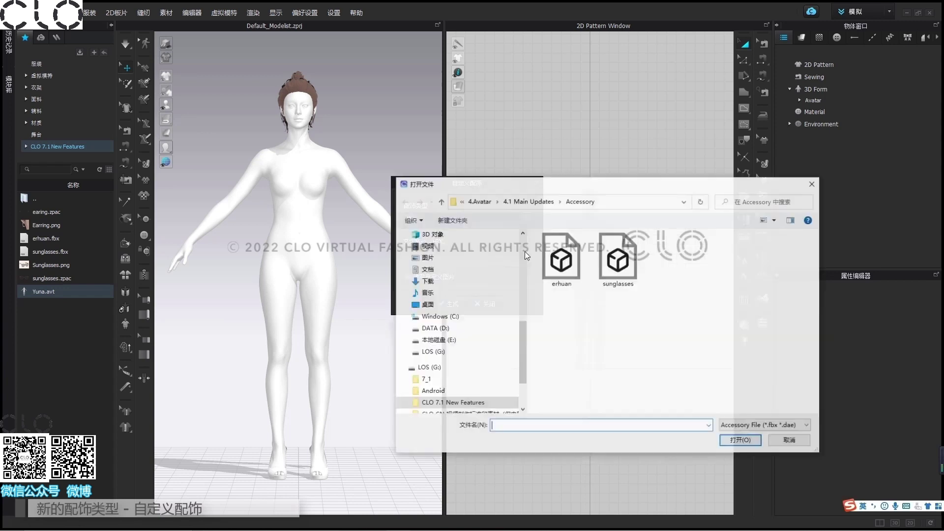
pyautogui.click(561, 261)
pyautogui.click(727, 441)
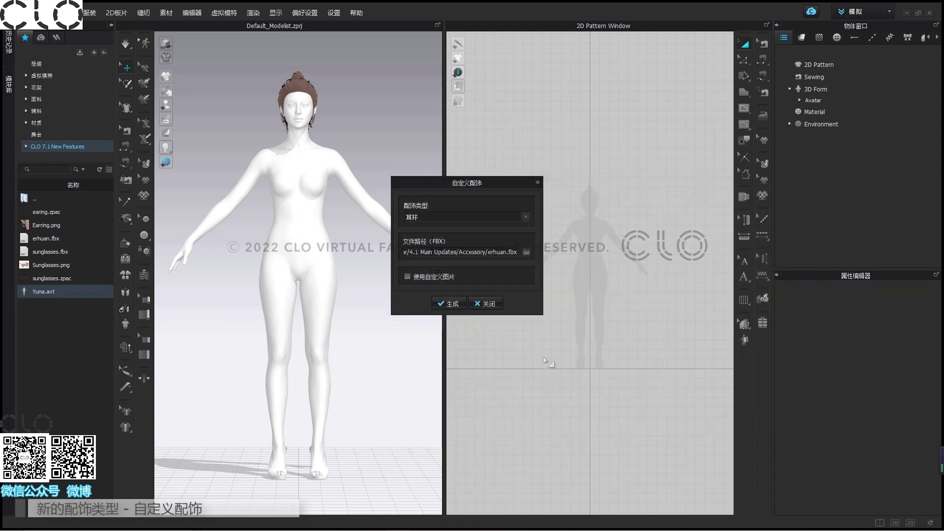
# - Give the custom accessory the Earring image as its thumbnail and generate it as an accessory file named erhuan
pyautogui.click(451, 278)
pyautogui.click(470, 306)
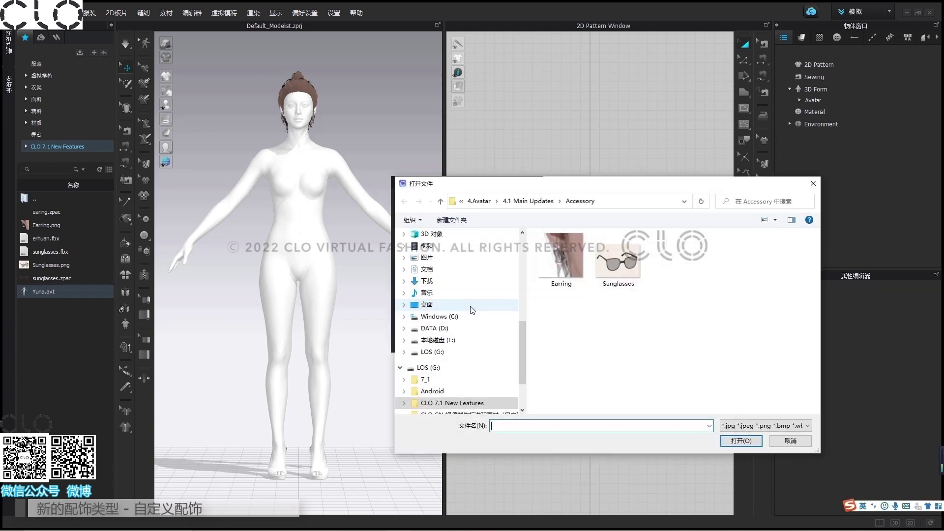
pyautogui.click(555, 283)
pyautogui.click(725, 445)
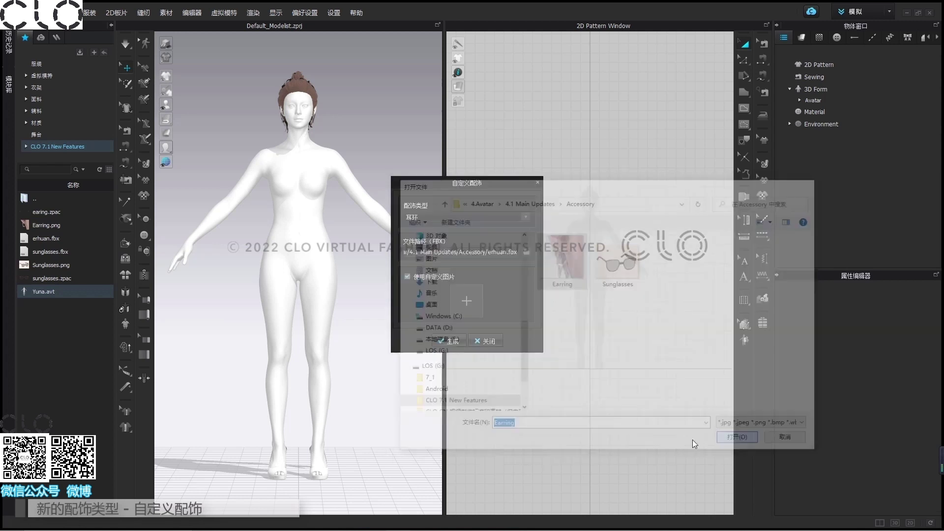
pyautogui.click(453, 341)
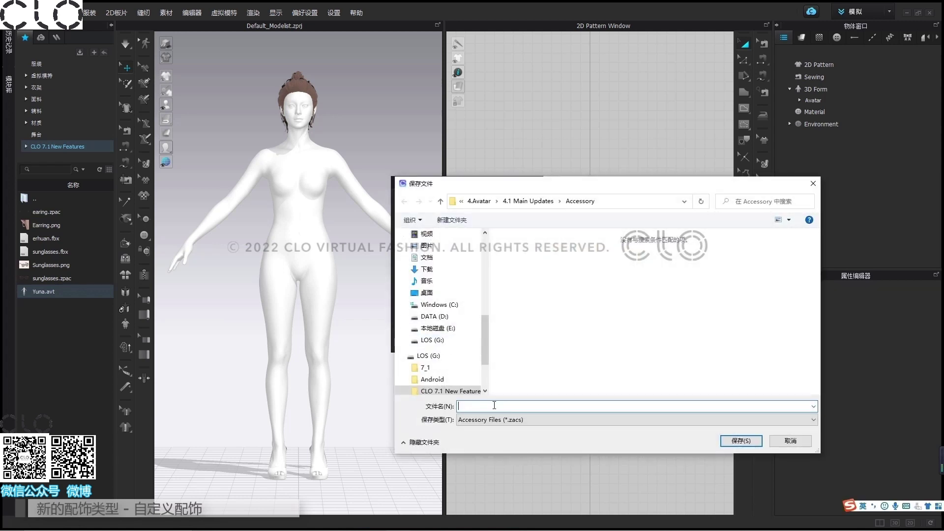
pyautogui.write('erhuan')
pyautogui.click(734, 442)
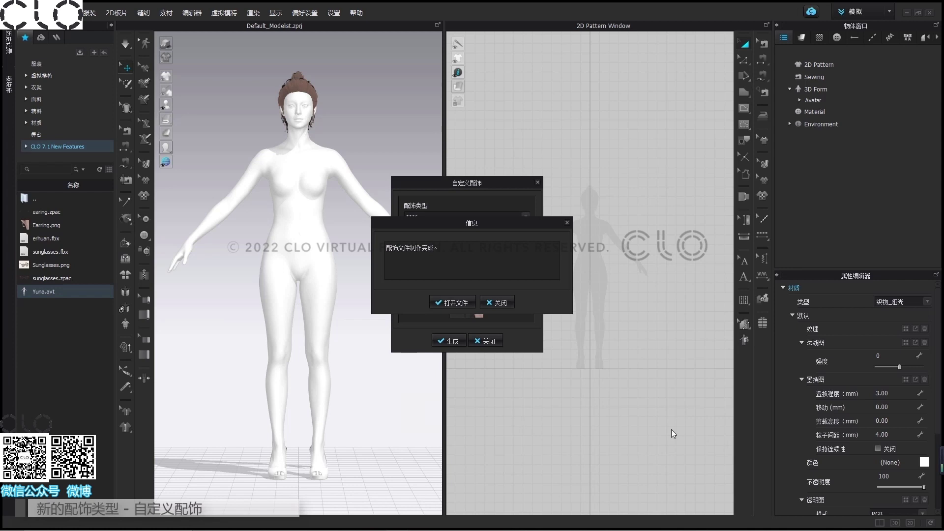
pyautogui.click(500, 303)
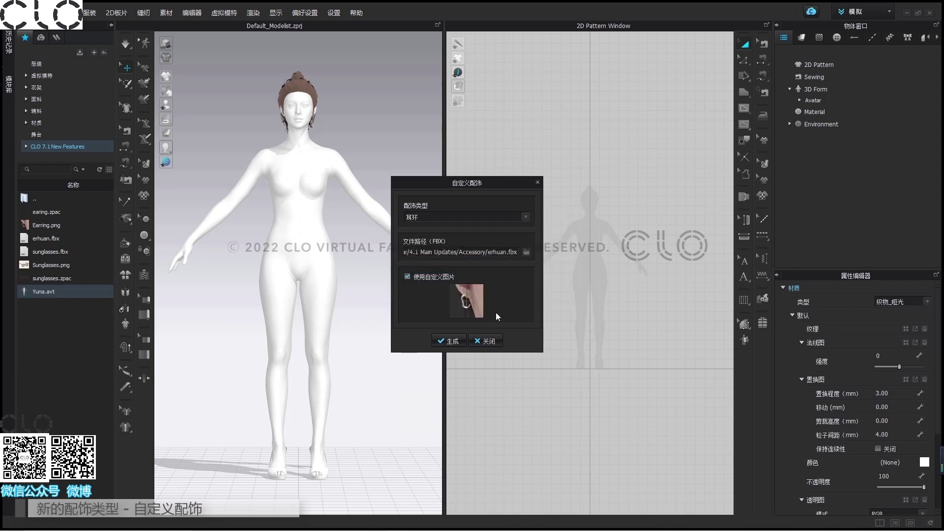
pyautogui.click(488, 341)
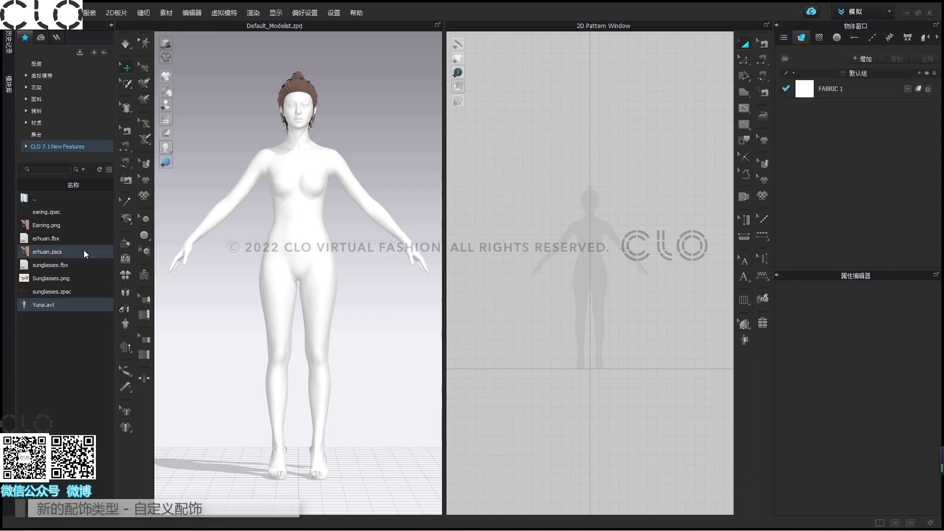
# - Put the erhuan.zacs earrings on the avatar and set their material type to metal (金属)
pyautogui.moveTo(83, 250); pyautogui.dragTo(223, 236)
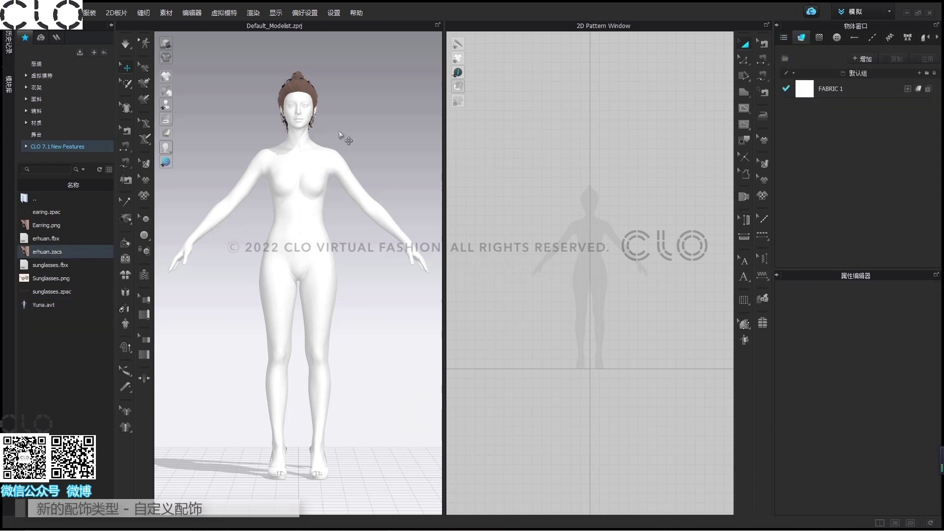
pyautogui.scroll(10, 344, 137)
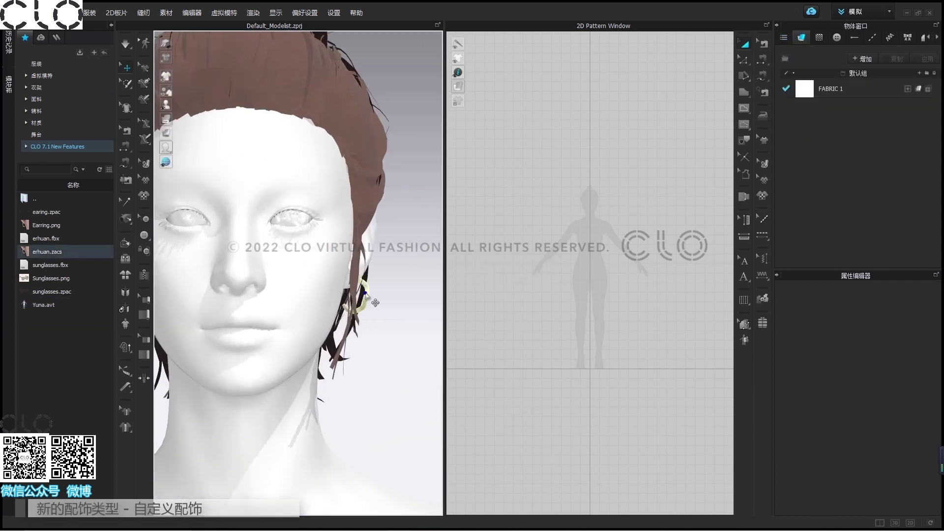
pyautogui.click(373, 294)
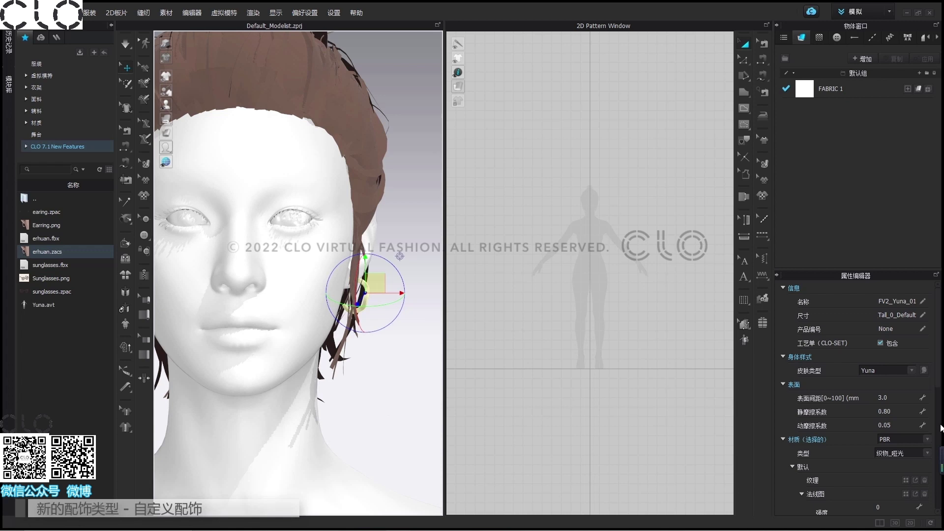
pyautogui.click(908, 456)
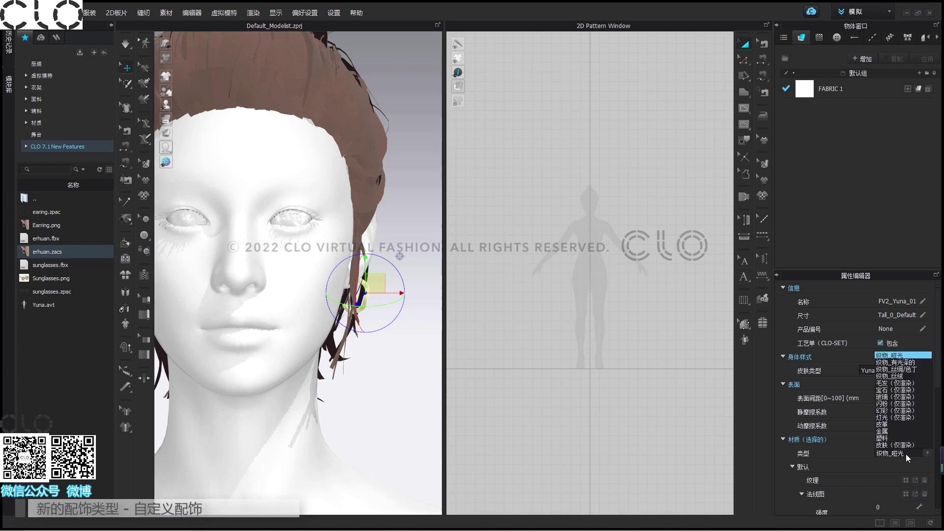
pyautogui.click(892, 434)
pyautogui.click(550, 363)
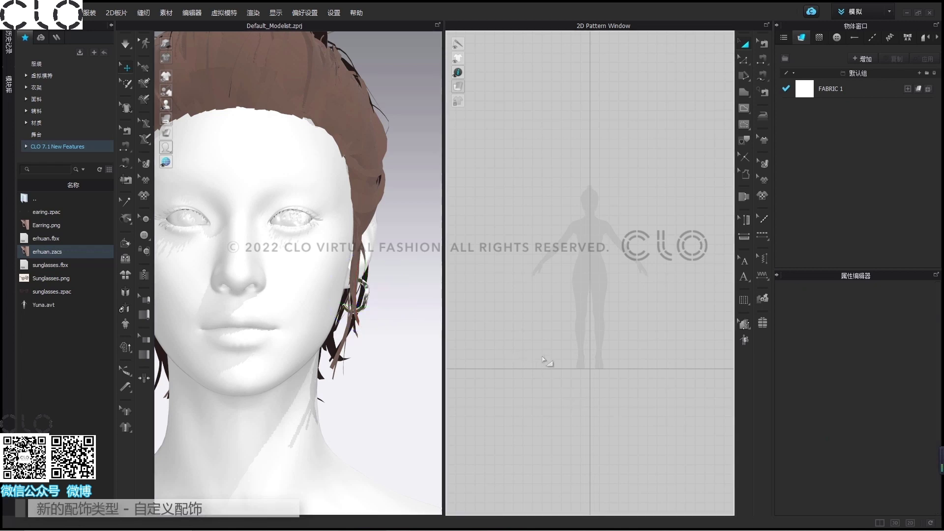
# - Save the Yuna_EARRING accessory over erhuan.zacs, using the Earring picture as its custom image
pyautogui.hotkey('alt', 'f')
pyautogui.moveTo(78, 87)
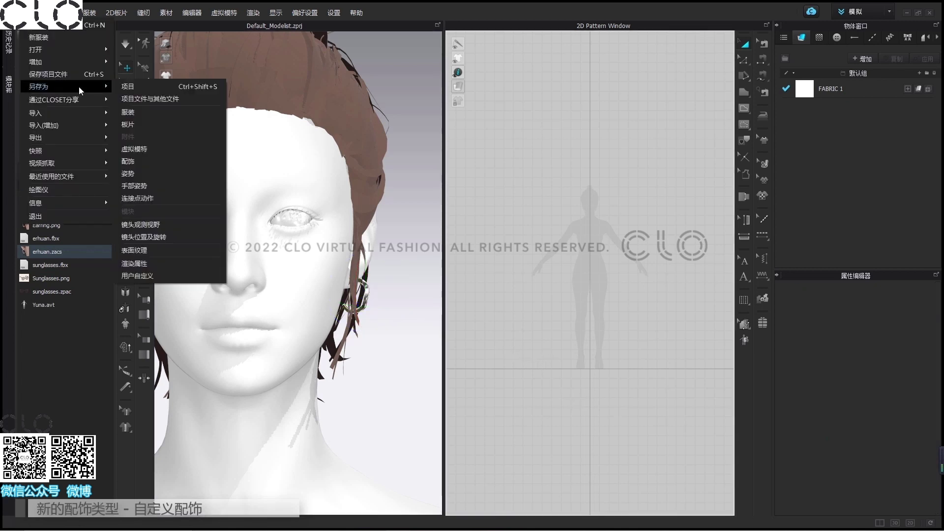
pyautogui.click(155, 162)
pyautogui.click(137, 105)
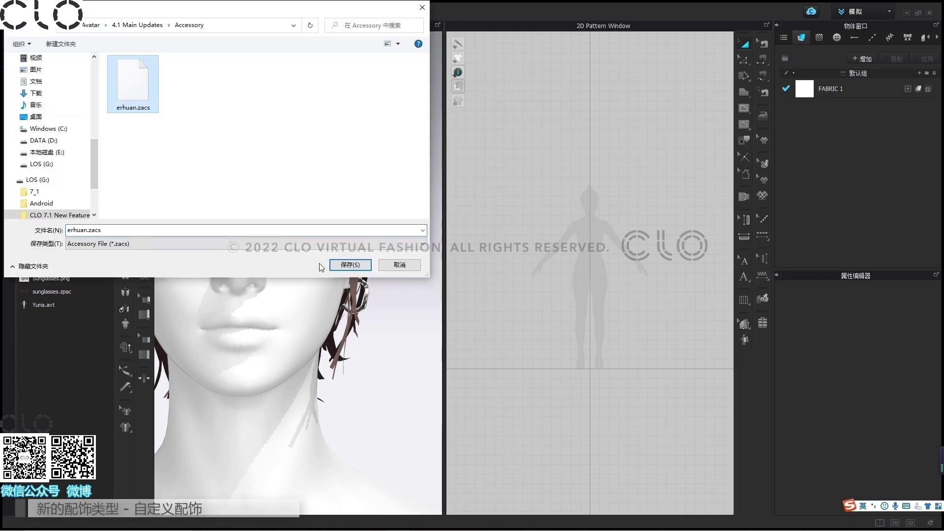
pyautogui.click(350, 264)
pyautogui.click(501, 275)
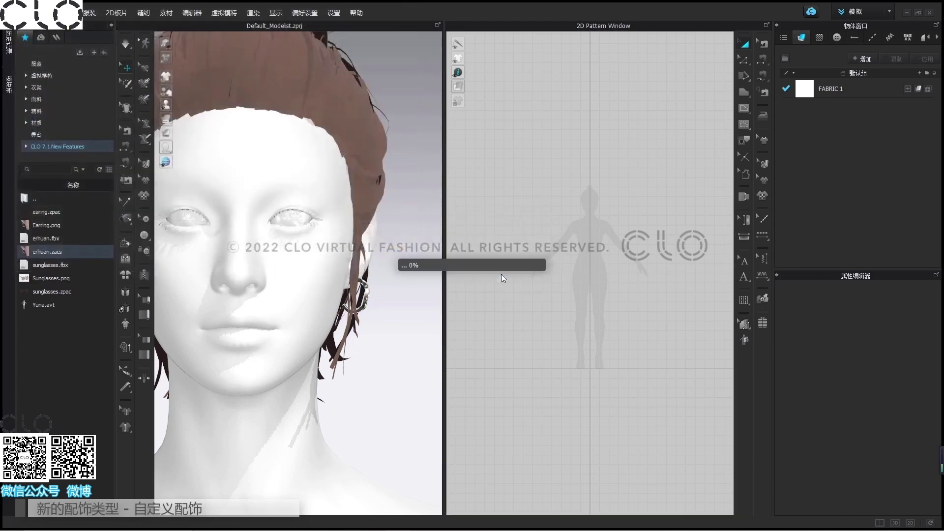
pyautogui.click(454, 240)
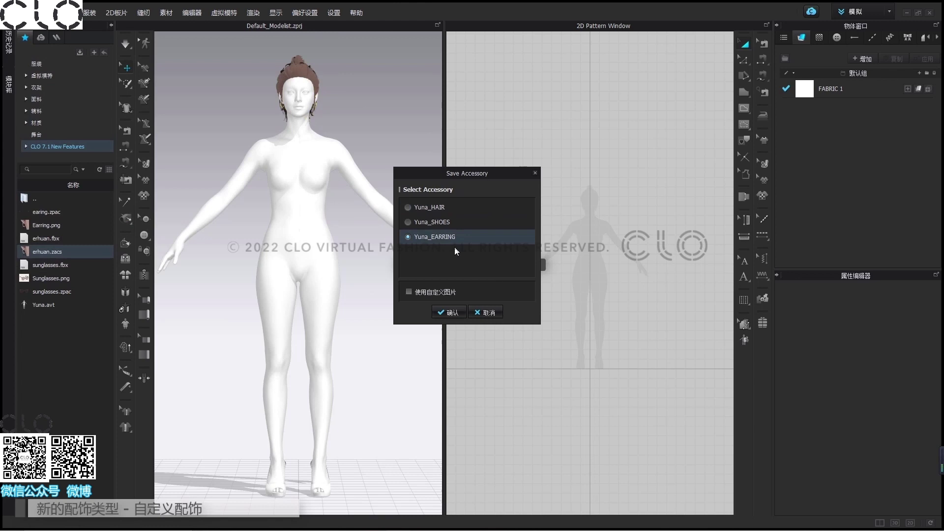
pyautogui.click(438, 292)
pyautogui.click(472, 286)
pyautogui.click(561, 234)
pyautogui.click(721, 429)
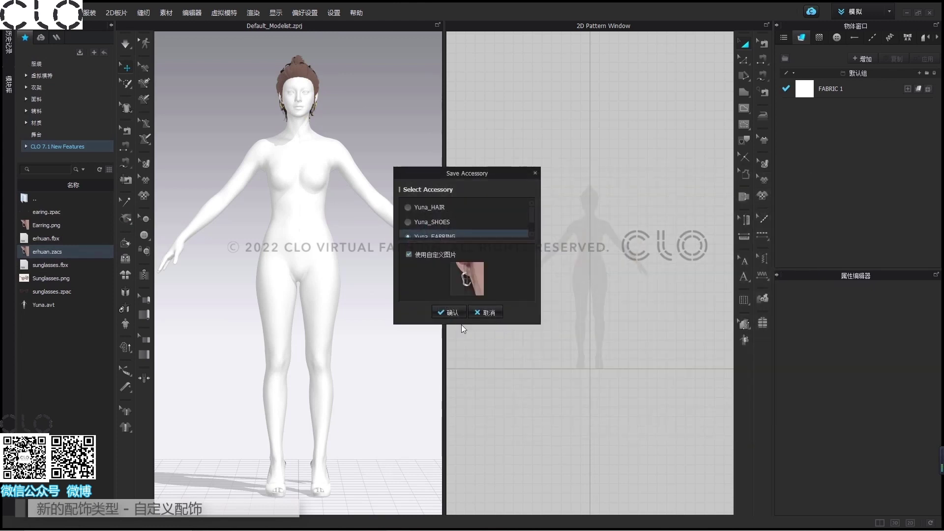
pyautogui.click(453, 314)
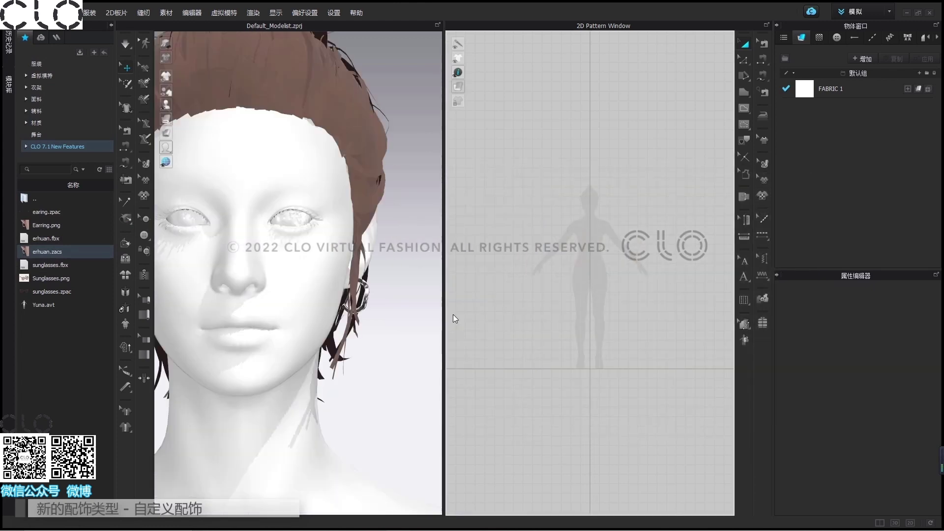
# - Delete the earring accessory from the avatar and load the saved erhuan.zacs back onto it
pyautogui.rightClick(364, 299)
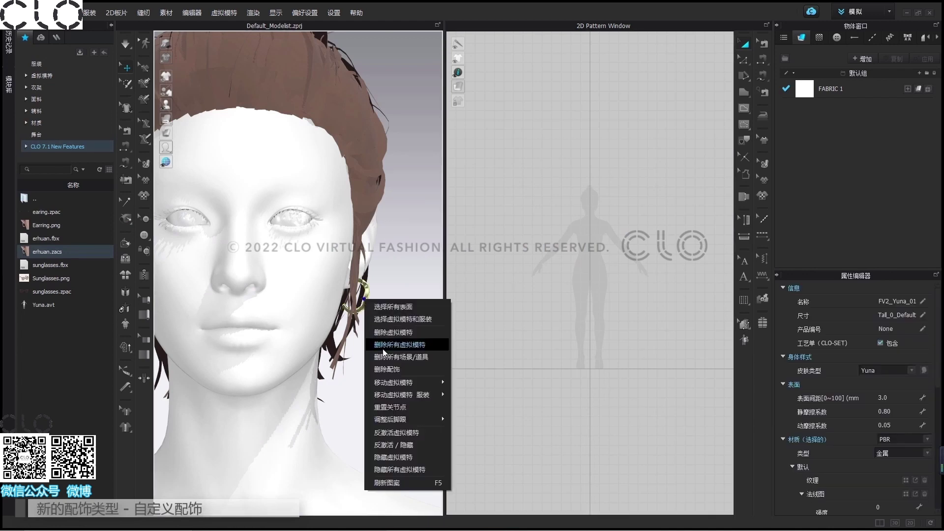
pyautogui.click(391, 369)
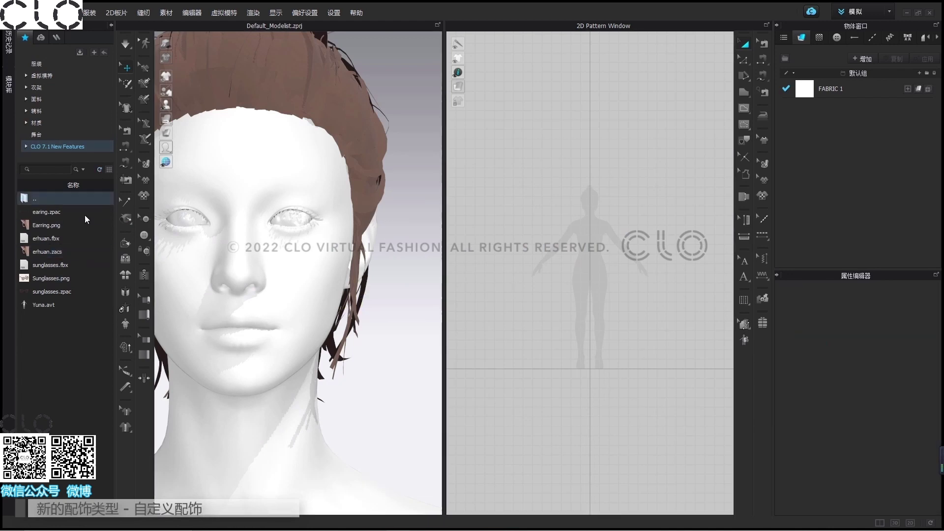
pyautogui.moveTo(397, 281); pyautogui.dragTo(398, 282)
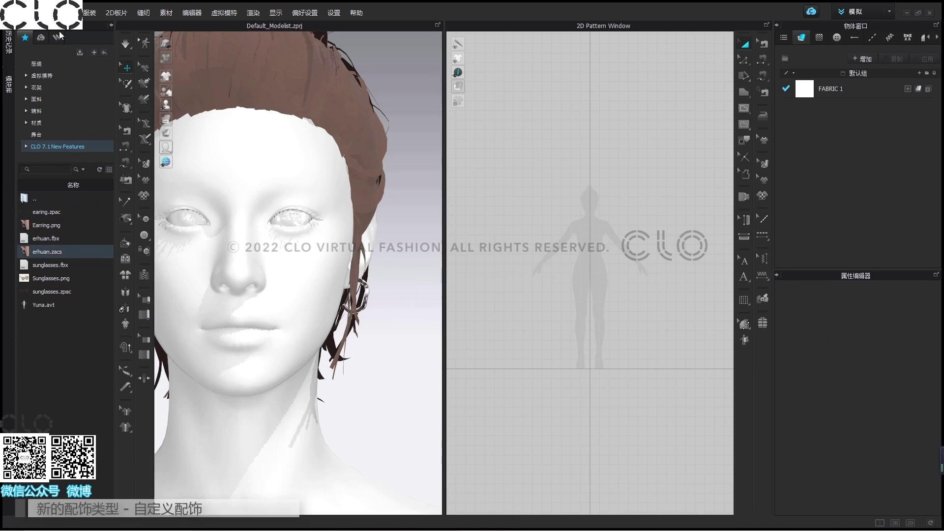
# - Start a new project and import sunglasses.fbx as an avatar (虚拟模特) using the cm (DAZ Studio) scale
pyautogui.click(23, 12)
pyautogui.click(34, 23)
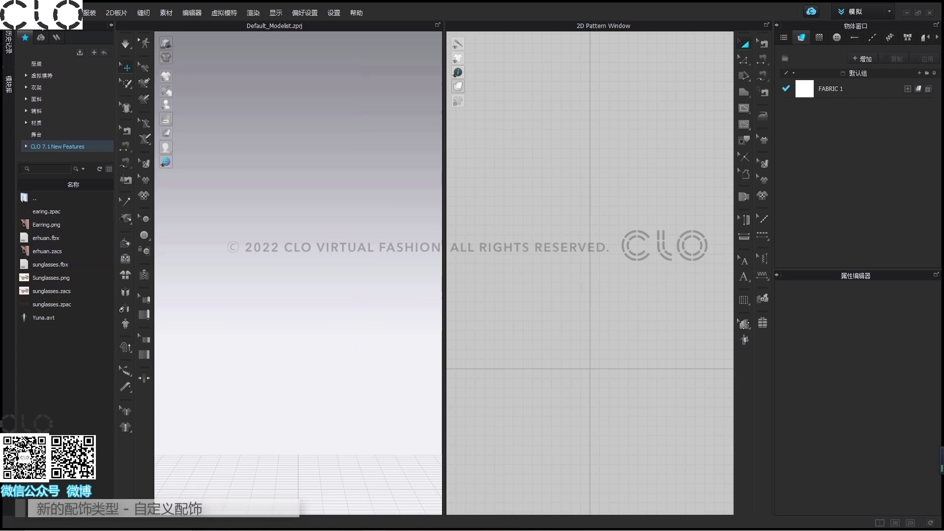
pyautogui.moveTo(93, 267); pyautogui.dragTo(422, 279)
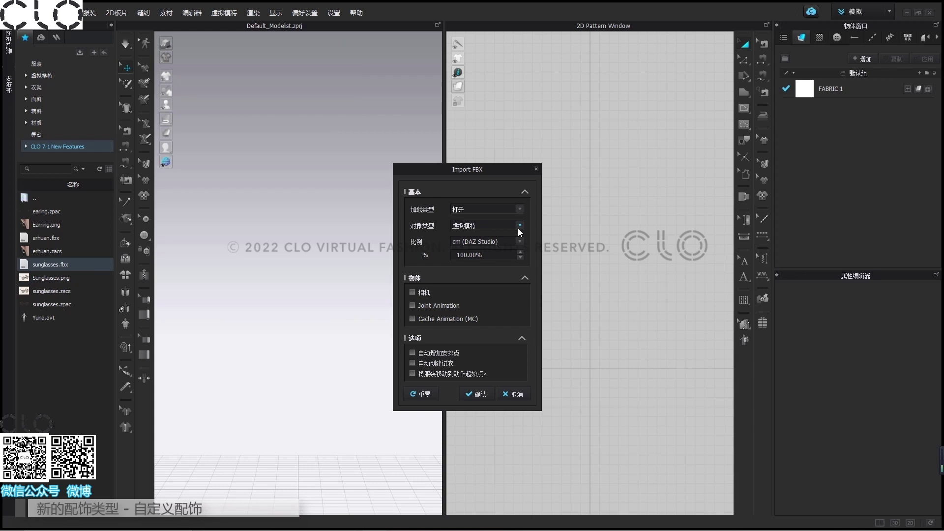
pyautogui.click(486, 396)
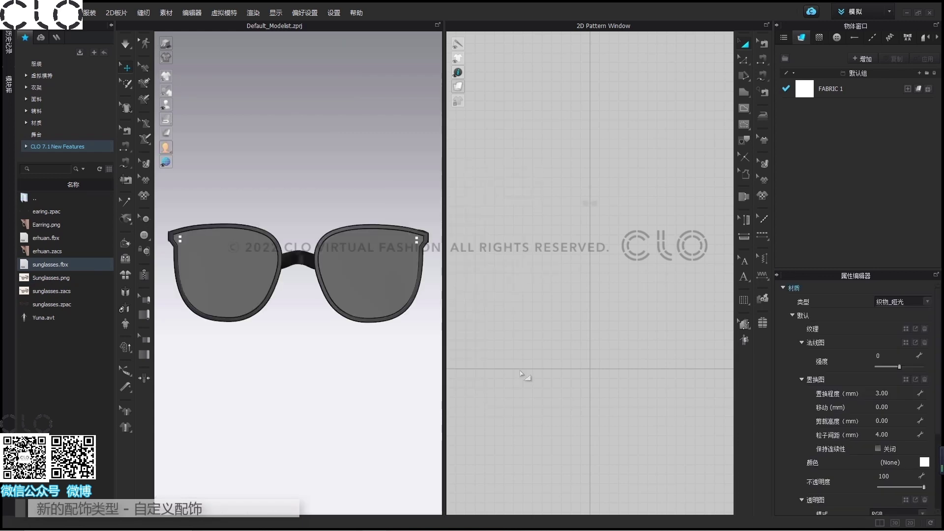
# - Expand the imported avatar's scene hierarchy and rename the innermost sunglasses node that holds the meshes as glasses
pyautogui.click(786, 39)
pyautogui.click(801, 100)
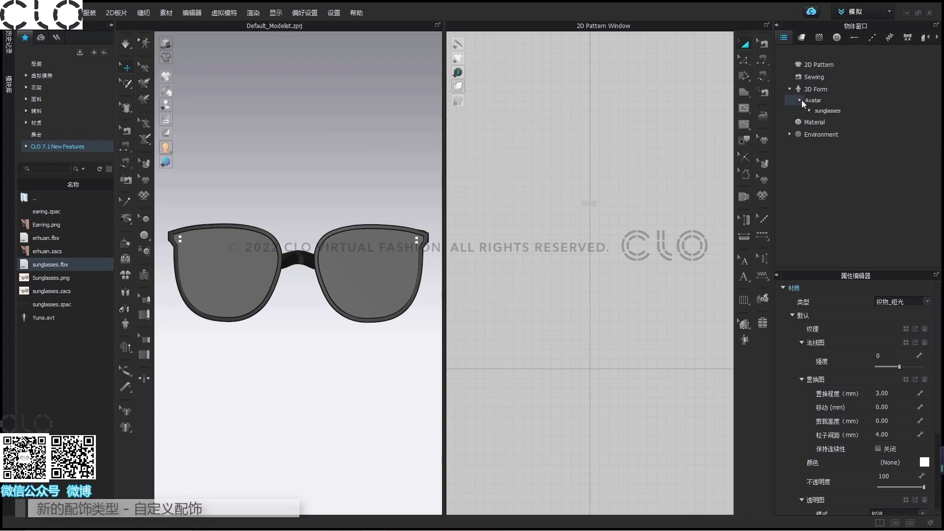
pyautogui.click(810, 111)
pyautogui.click(820, 120)
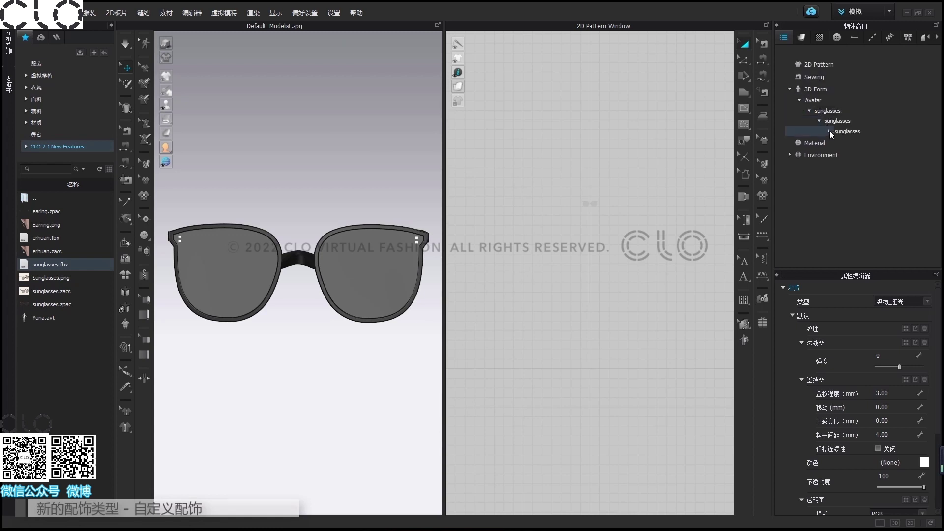
pyautogui.click(830, 131)
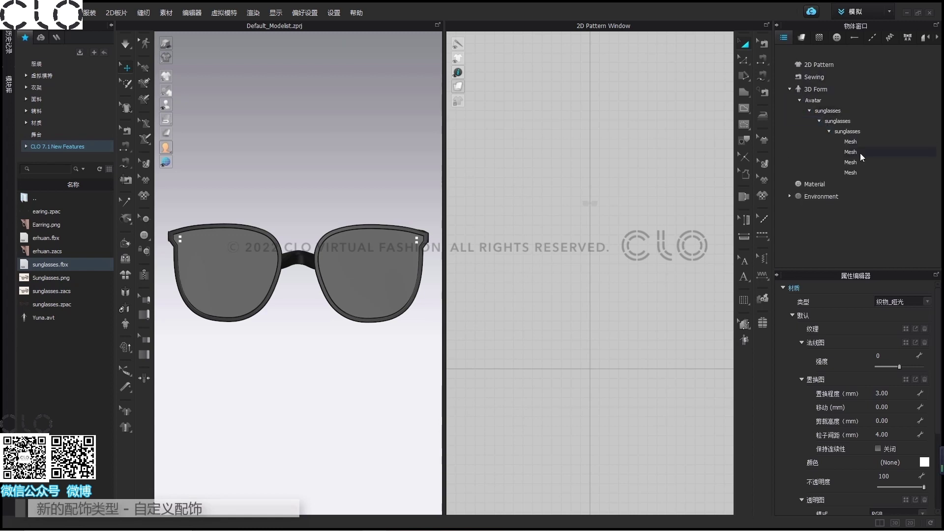
pyautogui.click(845, 130)
pyautogui.click(845, 130)
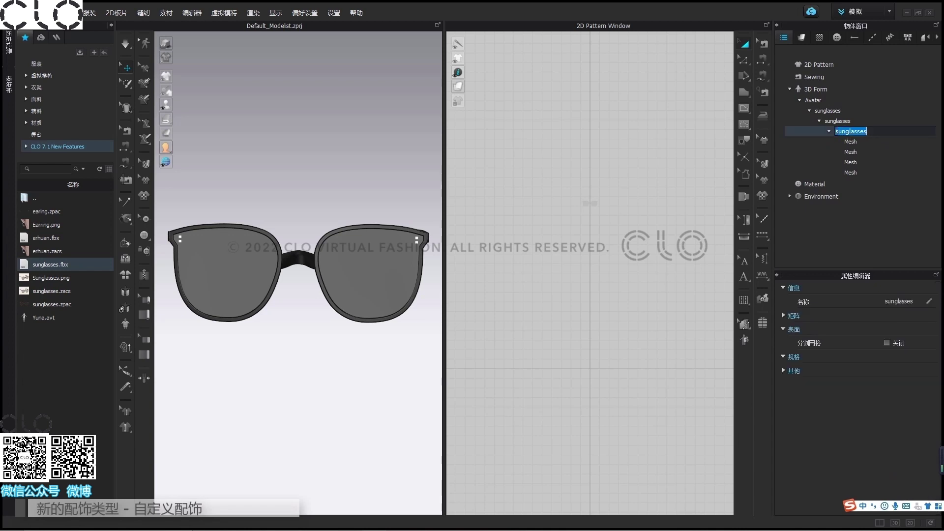
pyautogui.write('glasses')
pyautogui.press('Return')
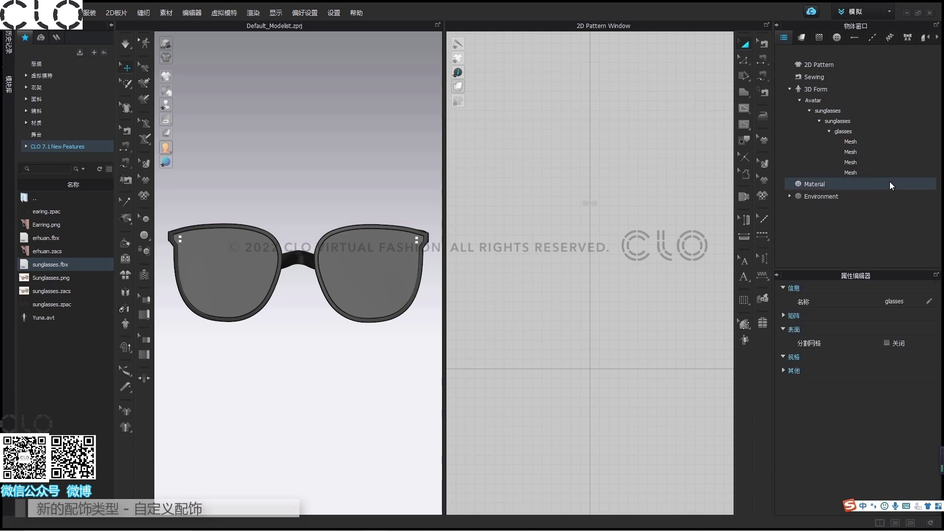
pyautogui.click(297, 120)
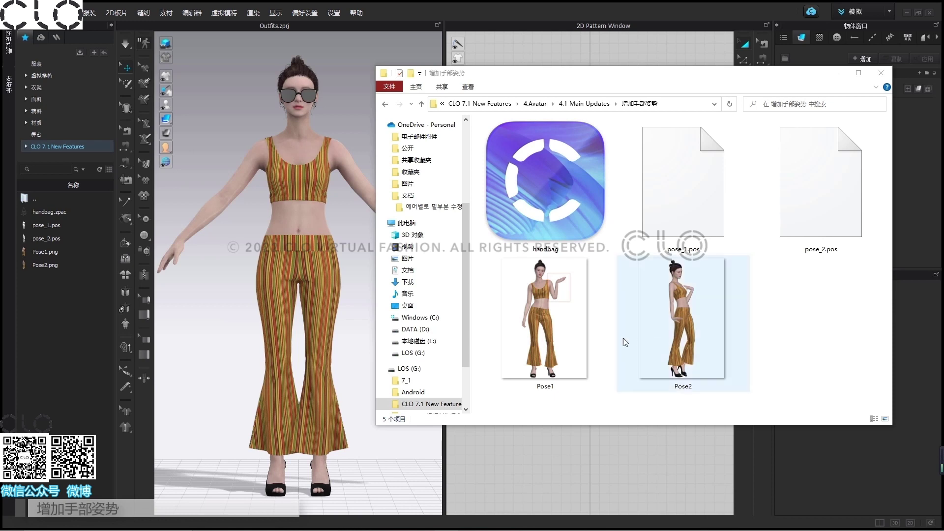
pyautogui.moveTo(624, 337); pyautogui.dragTo(566, 339)
pyautogui.click(718, 335)
pyautogui.click(813, 338)
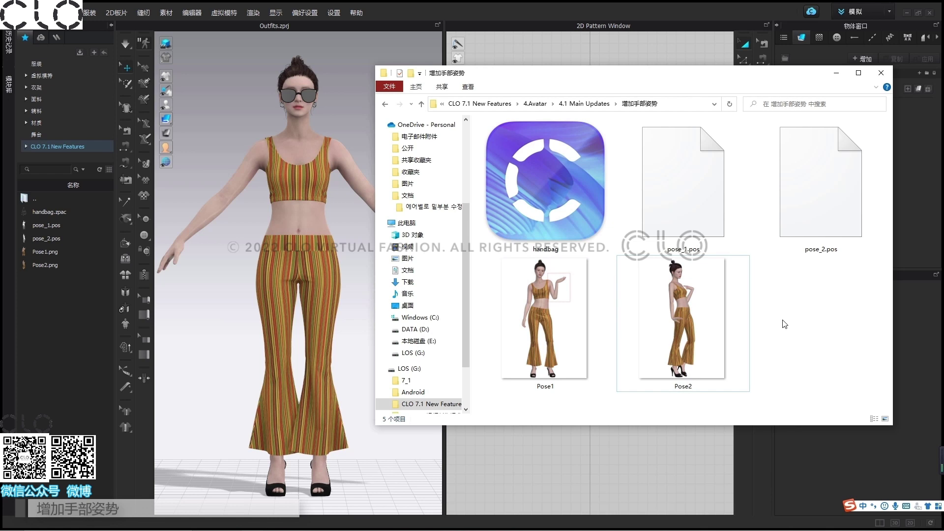
# - Return to CLO, load pose_2.pos onto the avatar's full body (全身), and simulate the outfit
pyautogui.click(72, 288)
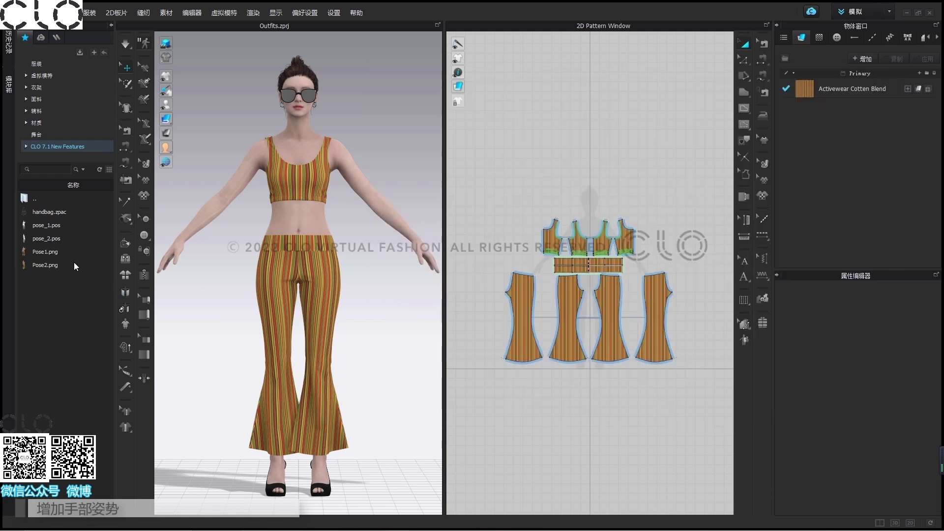
pyautogui.doubleClick(72, 239)
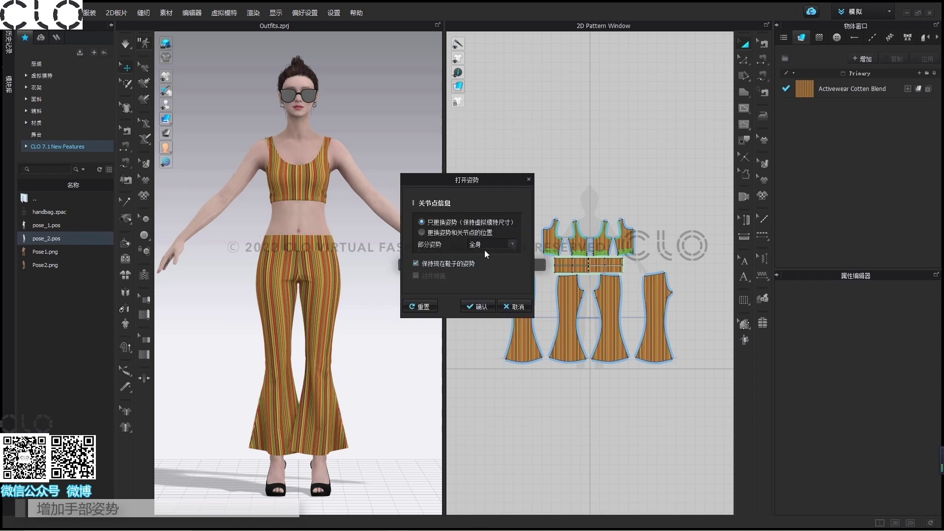
pyautogui.click(512, 244)
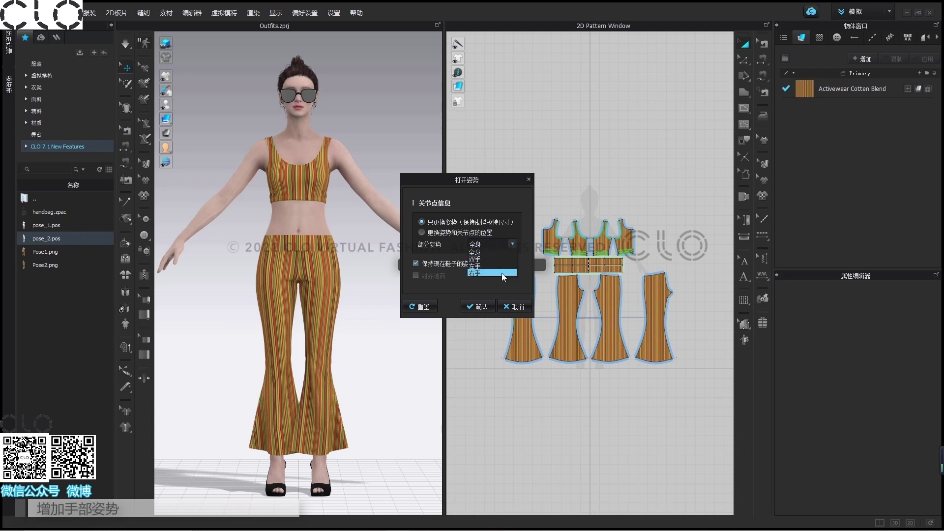
pyautogui.click(503, 251)
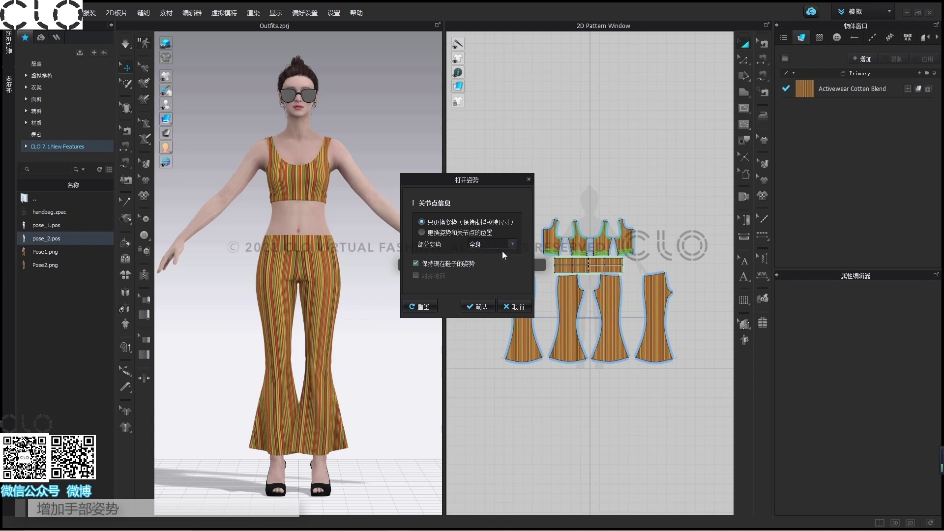
pyautogui.click(474, 307)
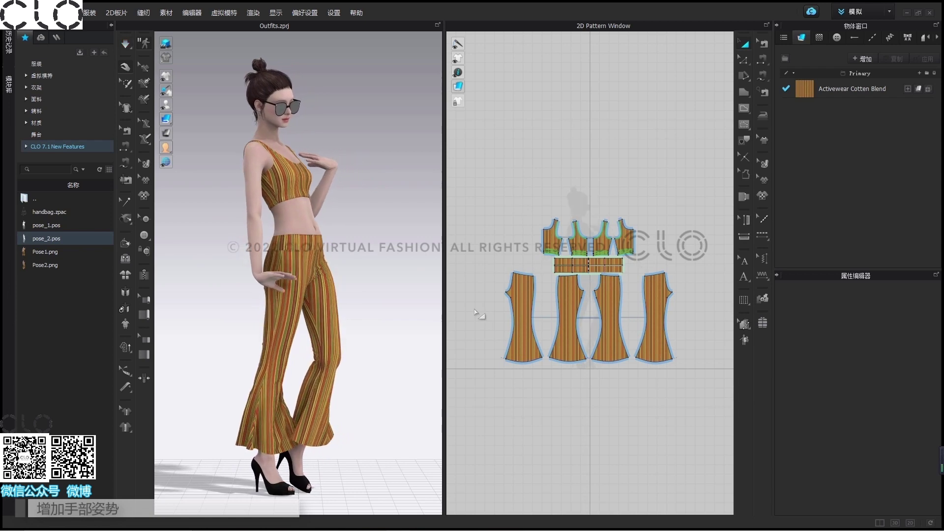
pyautogui.press('space')
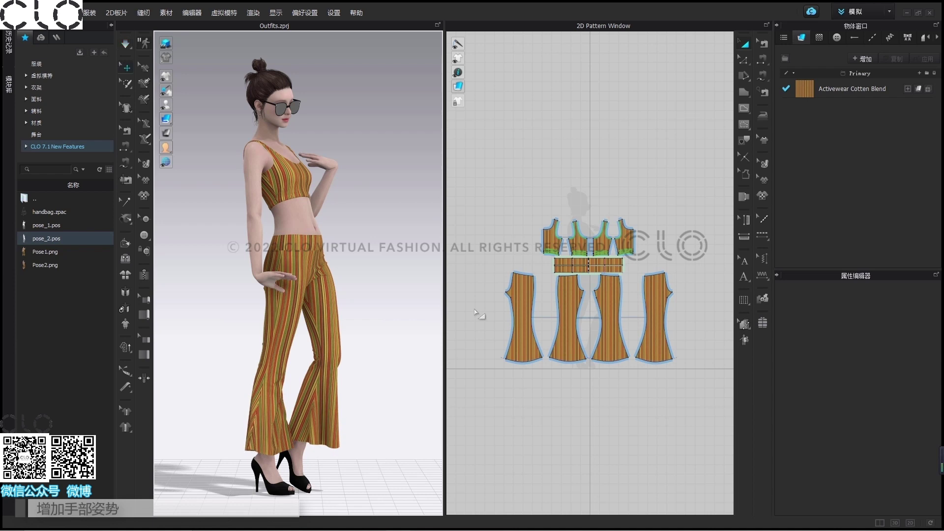
# - Load pose_1.pos onto the avatar's left hand (左手) only
pyautogui.doubleClick(66, 225)
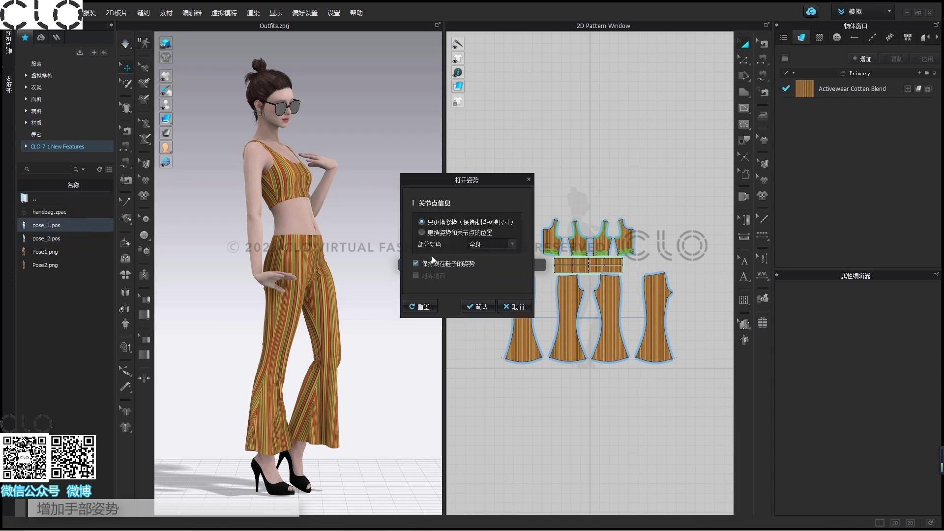
pyautogui.click(512, 244)
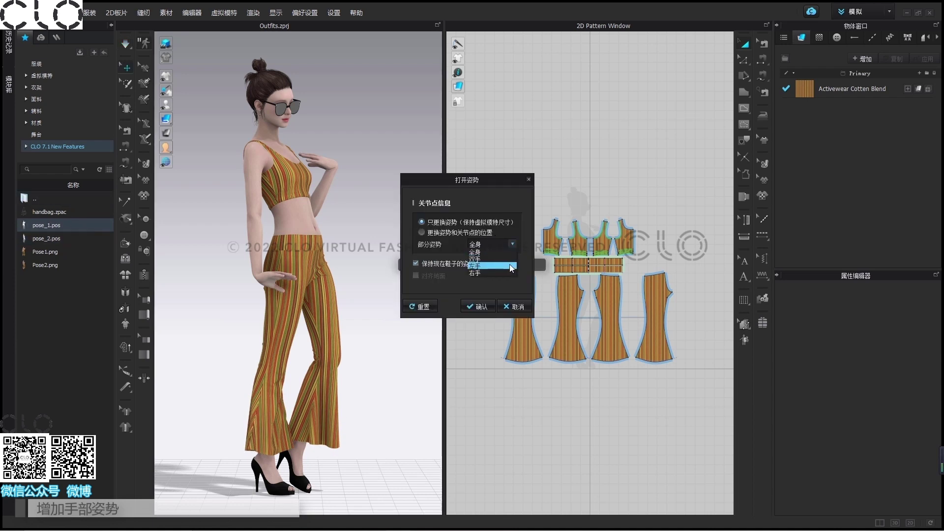
pyautogui.click(510, 266)
pyautogui.click(471, 307)
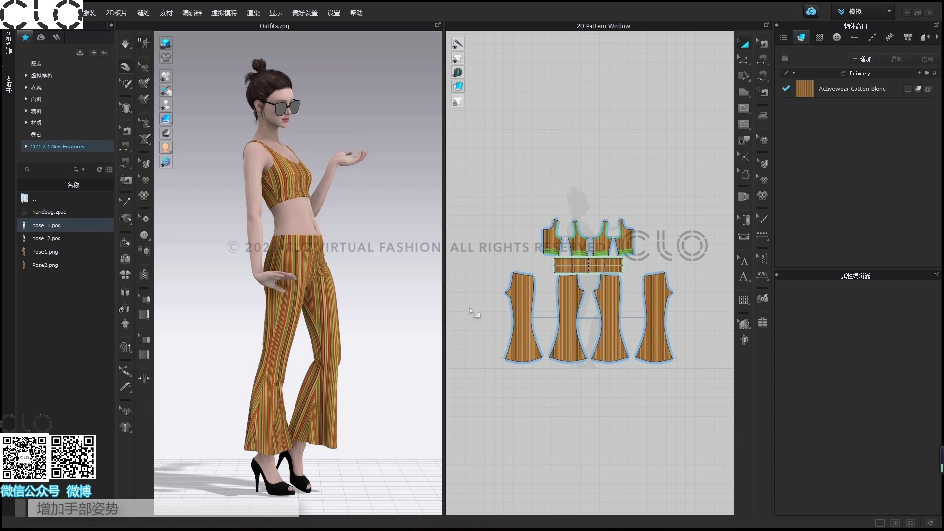
# - Add handbag.zpac to the scene, keeping the current avatar size and pose, and clear the bag's selection
pyautogui.doubleClick(87, 211)
pyautogui.click(470, 356)
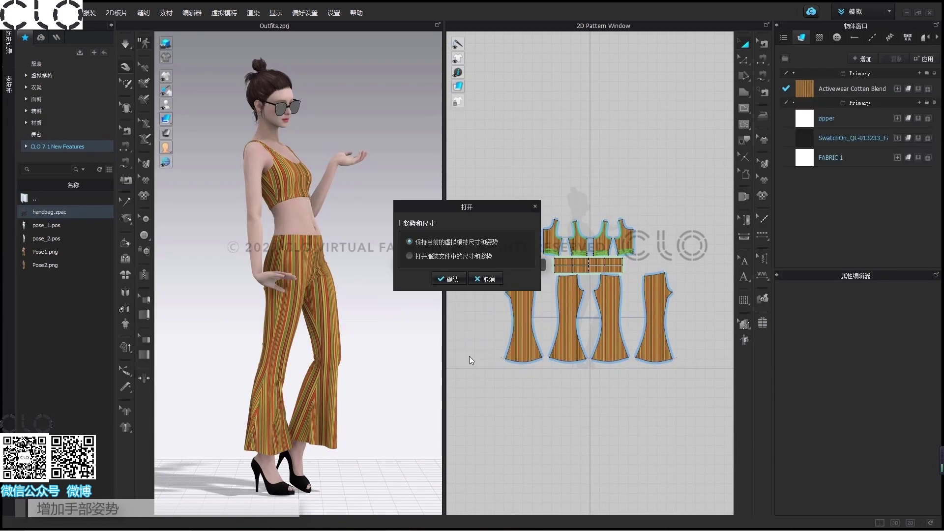
pyautogui.click(441, 279)
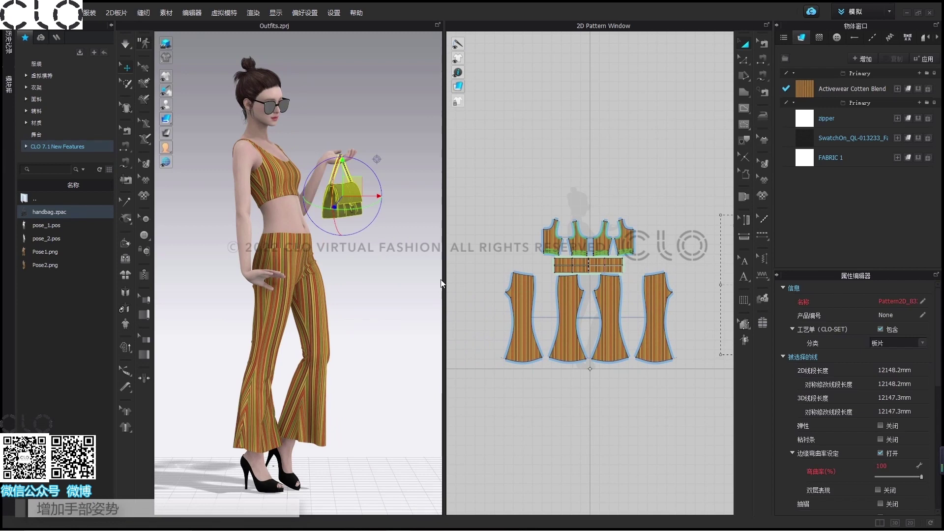
pyautogui.click(441, 283)
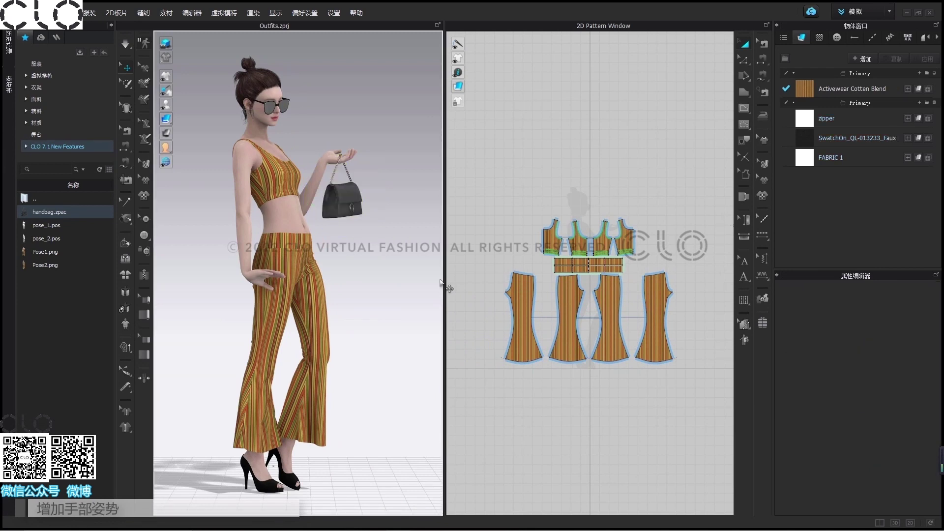
# - Save the avatar's hand pose (手部姿势) as a Hand Pose File named pose and refresh the library's file list
pyautogui.click(30, 12)
pyautogui.moveTo(50, 86)
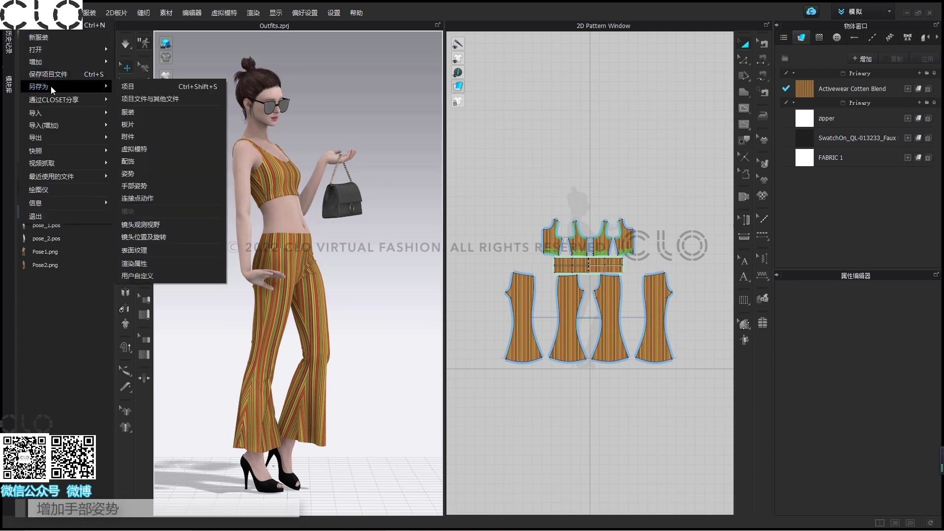
pyautogui.click(169, 186)
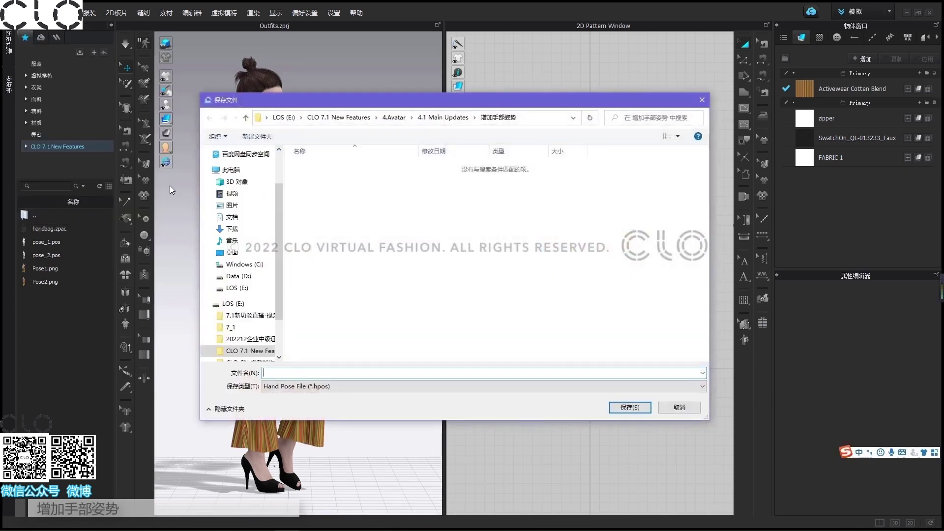
pyautogui.write('pose')
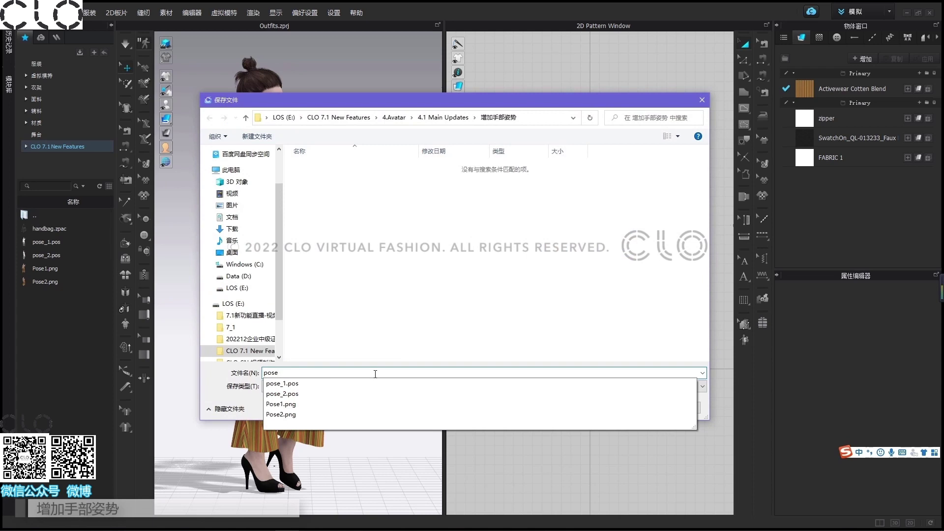
pyautogui.click(634, 410)
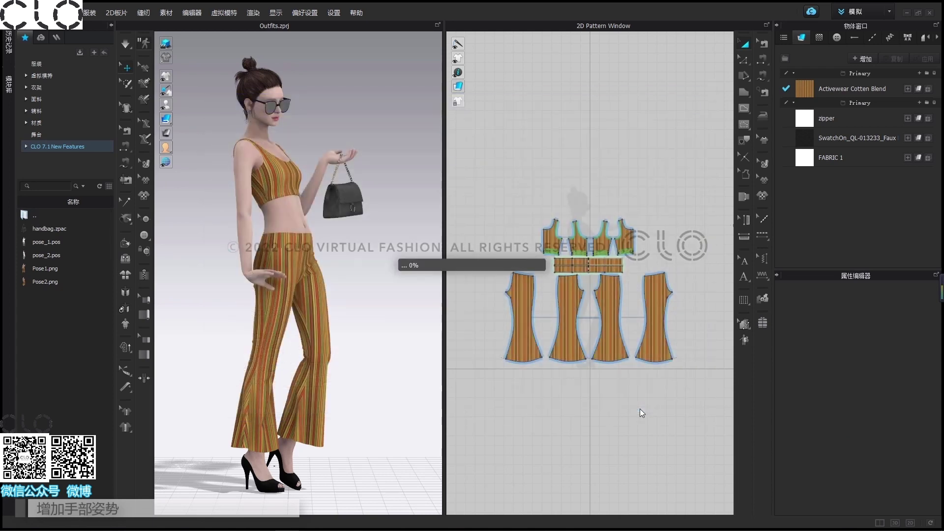
pyautogui.click(99, 186)
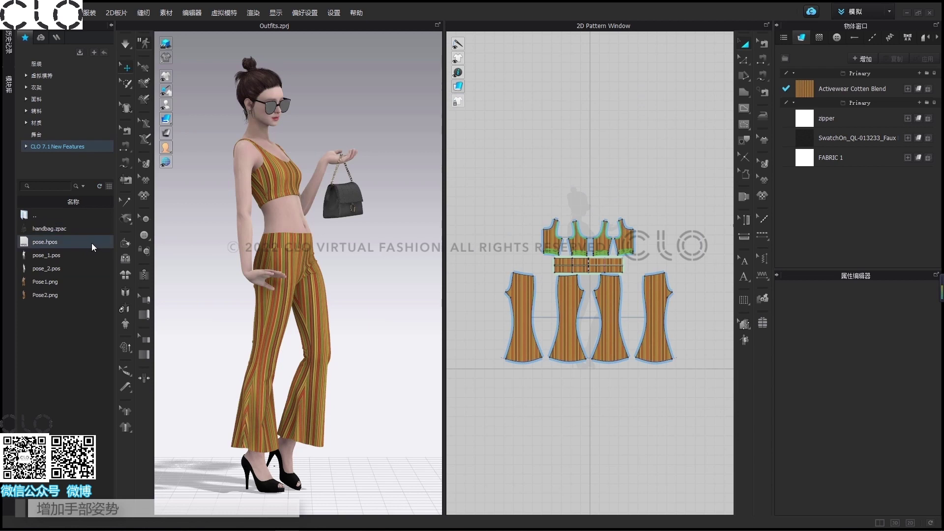
pyautogui.moveTo(91, 243); pyautogui.dragTo(401, 250)
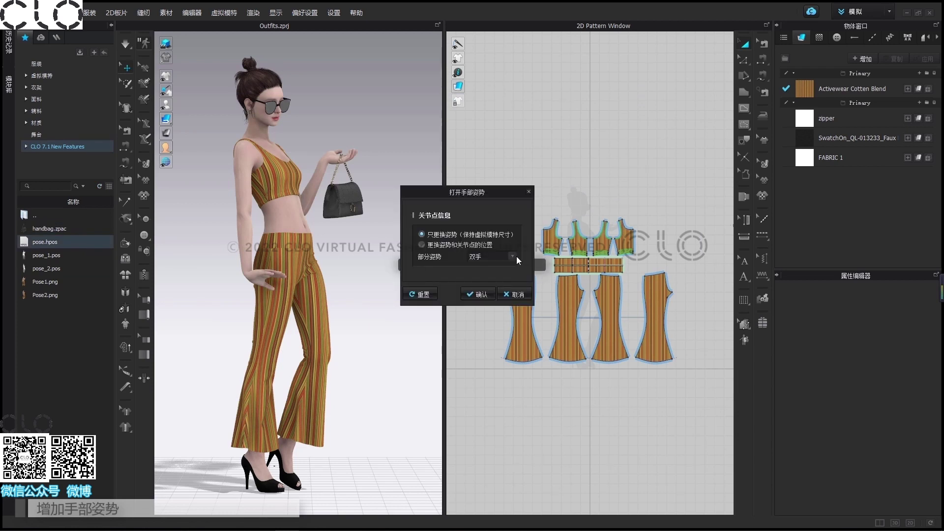
pyautogui.click(516, 256)
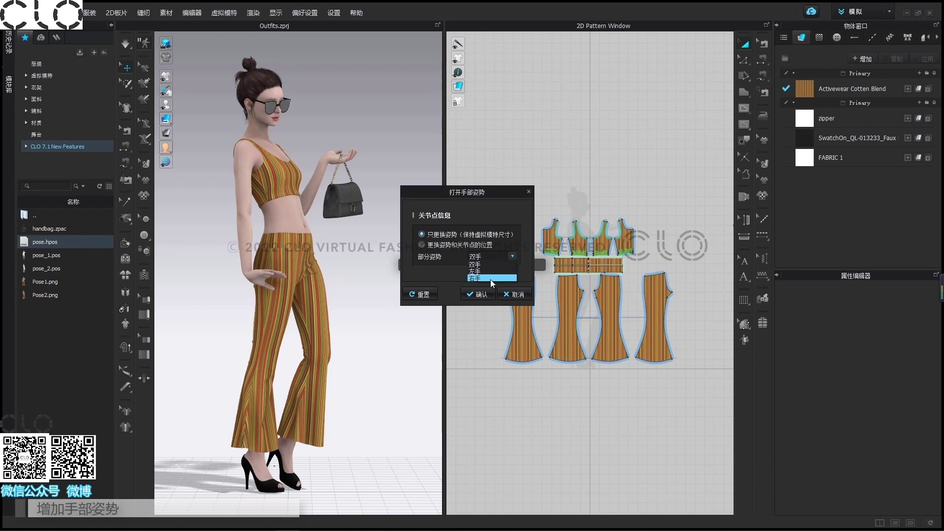
pyautogui.click(505, 279)
pyautogui.click(511, 291)
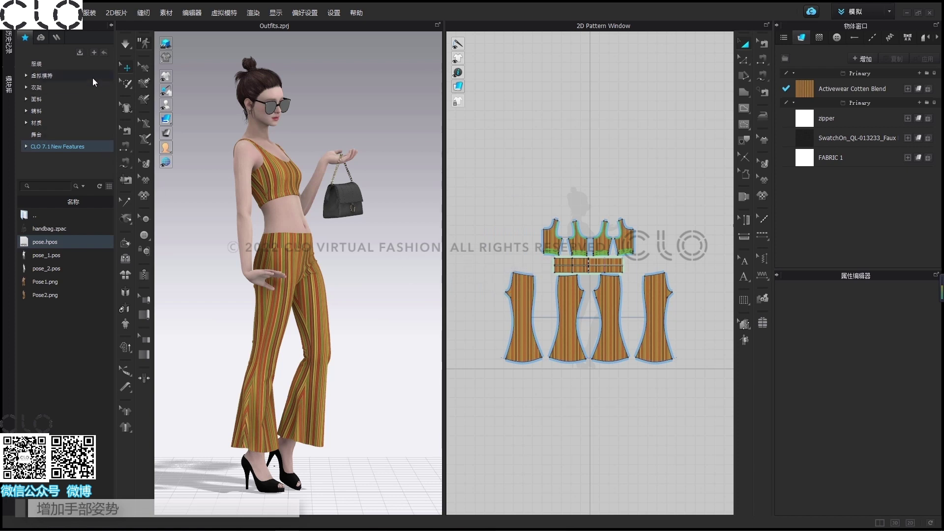
# - Browse the avatar library (虚拟模特) to the Hand Pose folder of the 女模_V2 female avatar
pyautogui.click(69, 75)
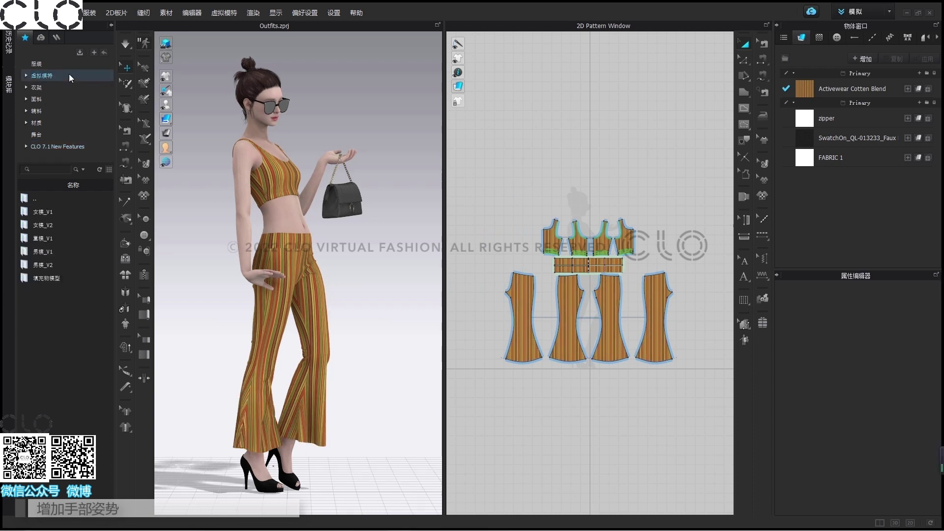
pyautogui.doubleClick(81, 224)
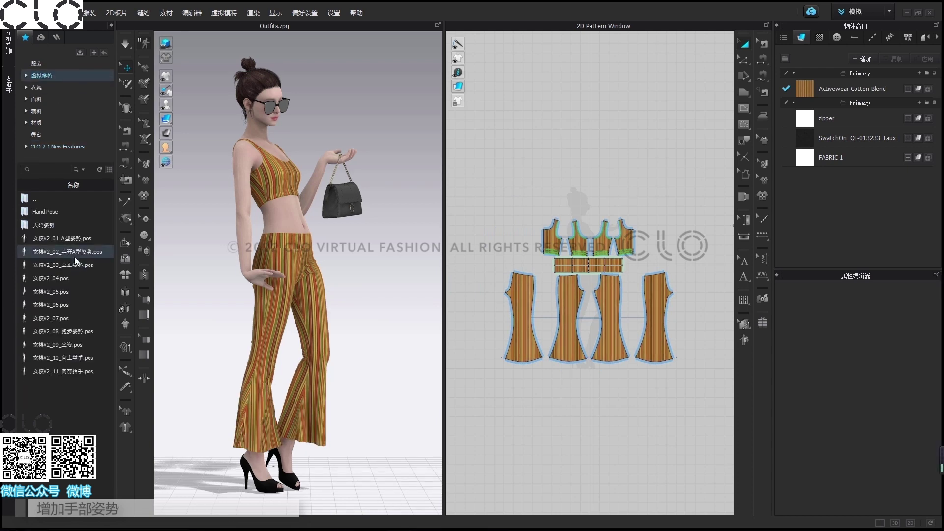
pyautogui.doubleClick(76, 215)
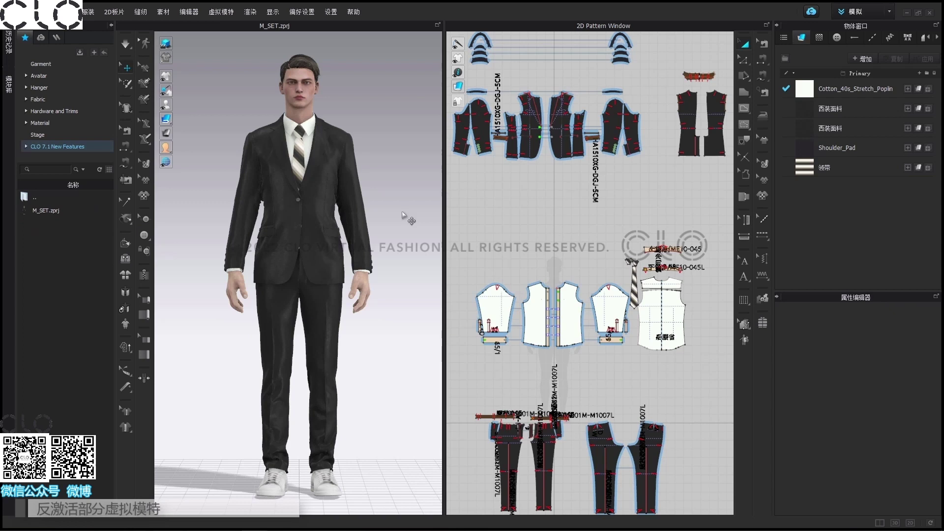
# - Deactivate and hide the suited male avatar's hand surfaces using the 反激活 / 隐藏 option
pyautogui.click(402, 212)
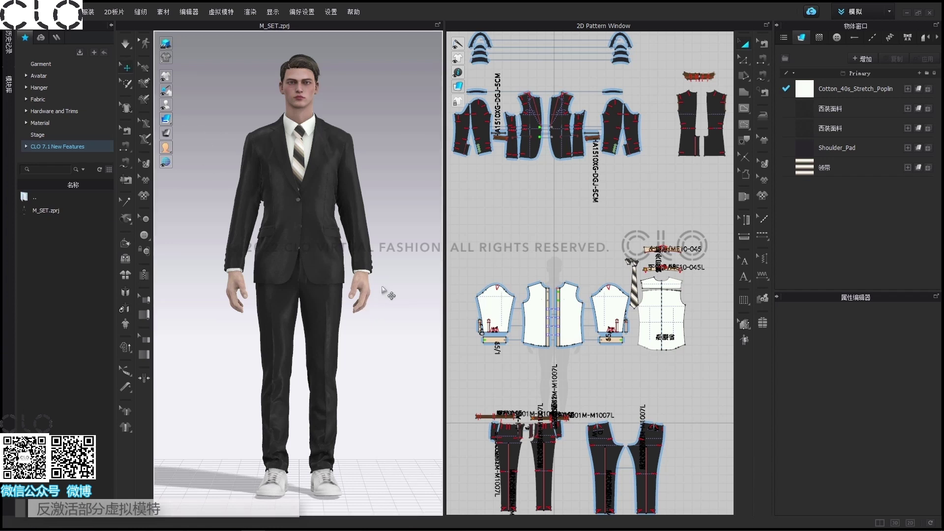
pyautogui.rightClick(363, 288)
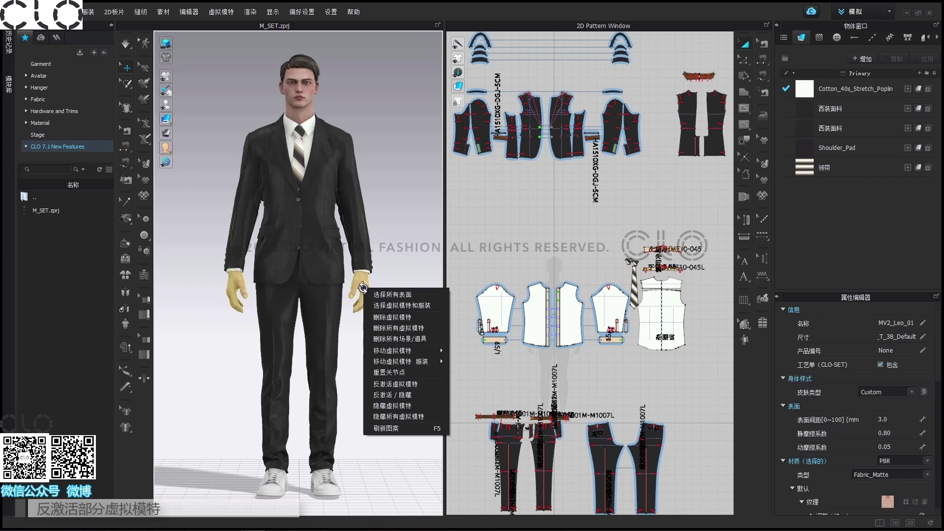
pyautogui.click(429, 384)
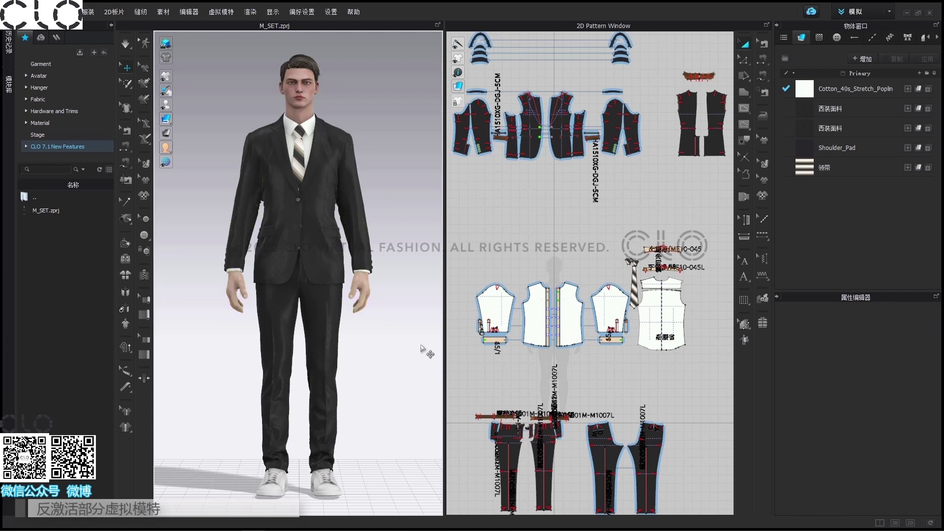
pyautogui.rightClick(360, 286)
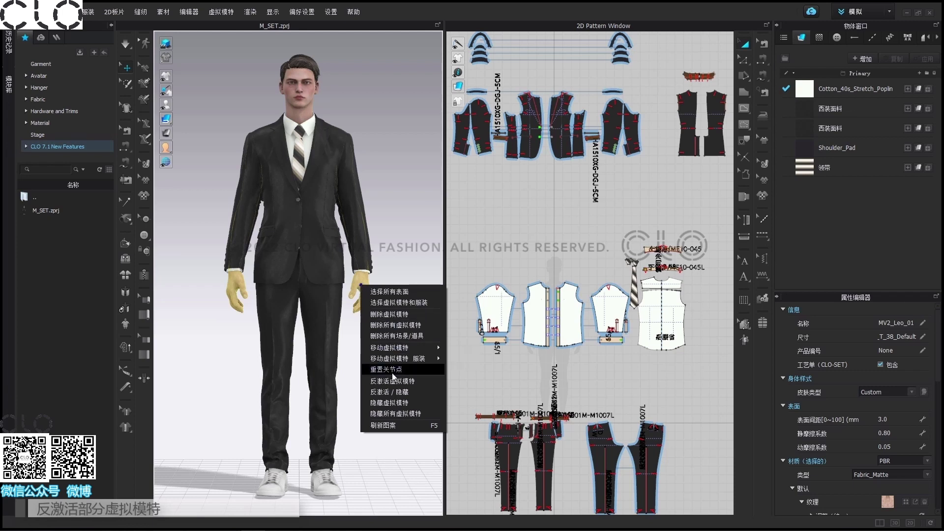
pyautogui.click(397, 393)
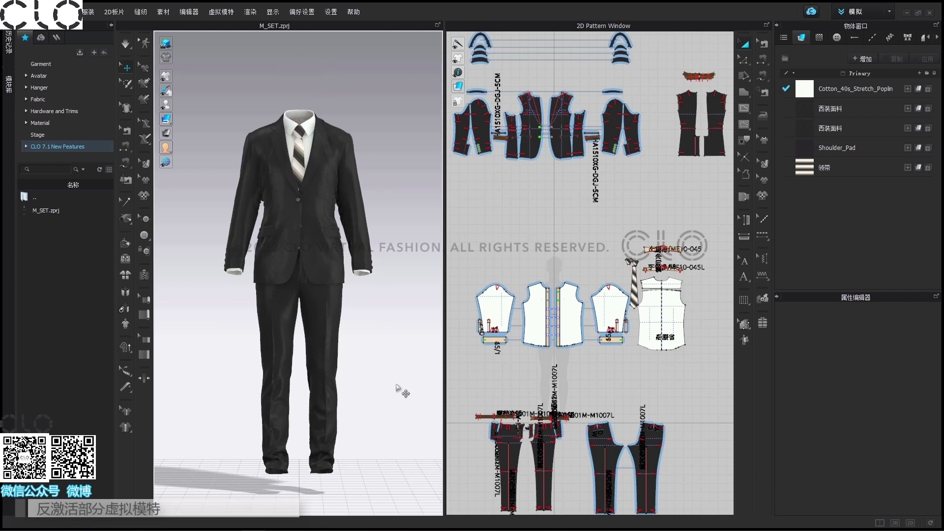
# - Run and stop the suit's simulation with the avatar hidden, and show the avatar again
pyautogui.press('space')
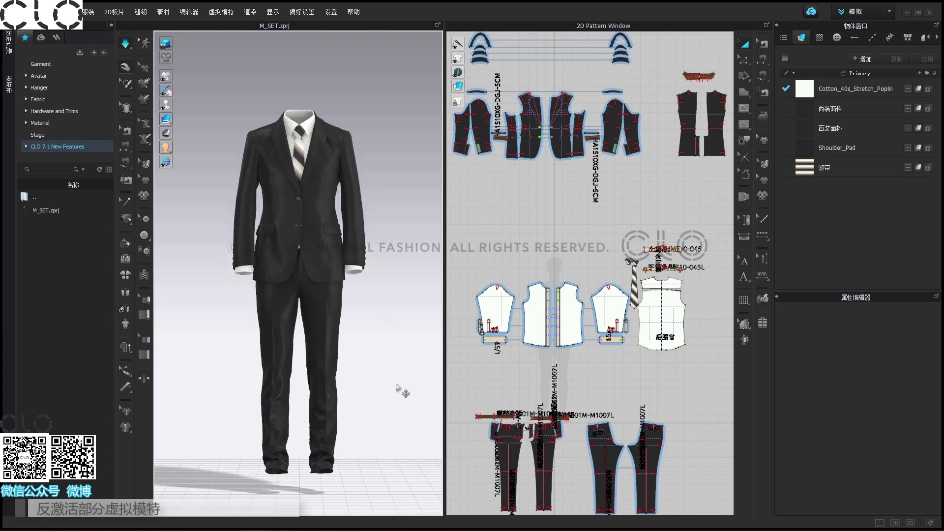
pyautogui.press('space')
pyautogui.hotkey('shift', 'a')
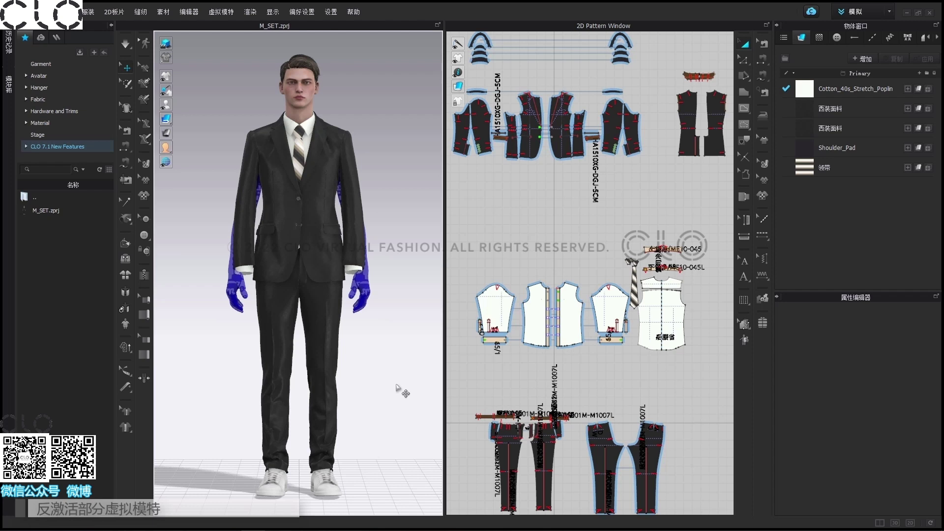
# - Select all of the avatar's surfaces (选择所有表面) and apply 反激活虚拟模特 to deactivate the avatar
pyautogui.rightClick(315, 112)
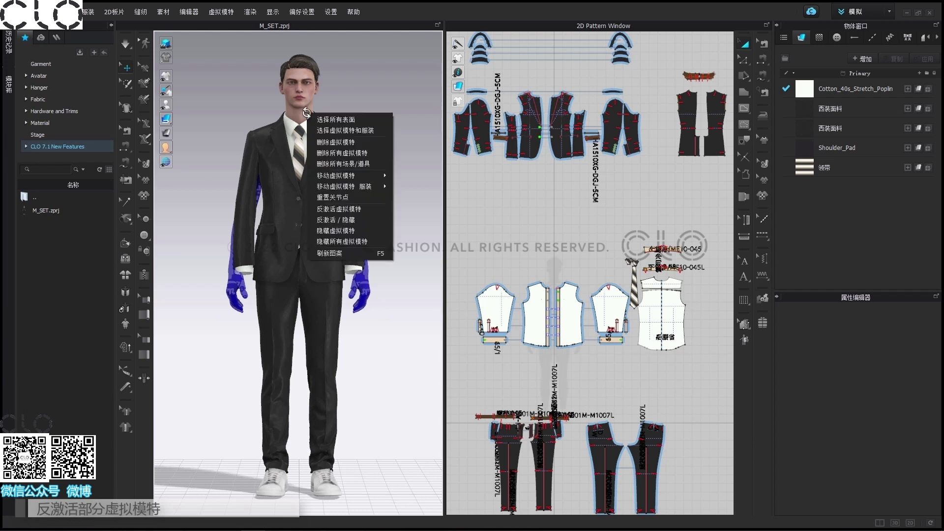
pyautogui.click(356, 120)
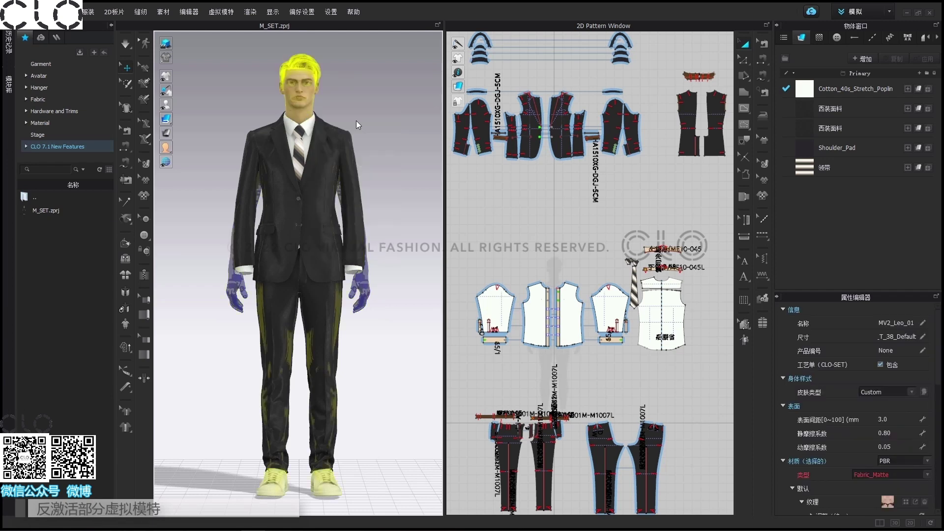
pyautogui.rightClick(304, 93)
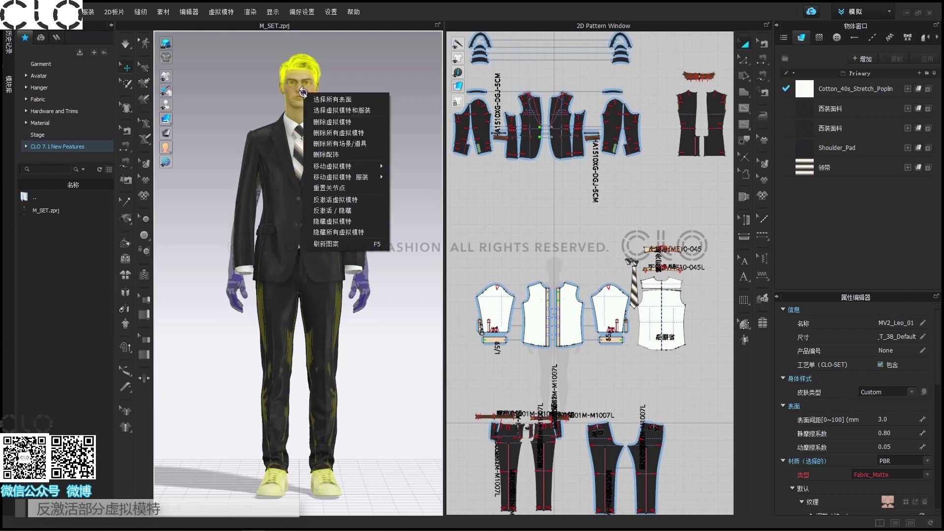
pyautogui.click(361, 201)
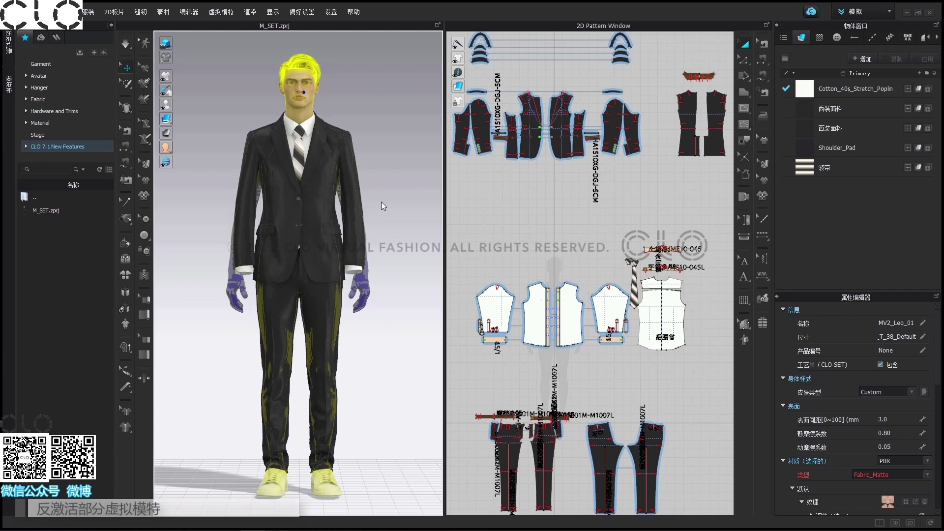
pyautogui.click(382, 202)
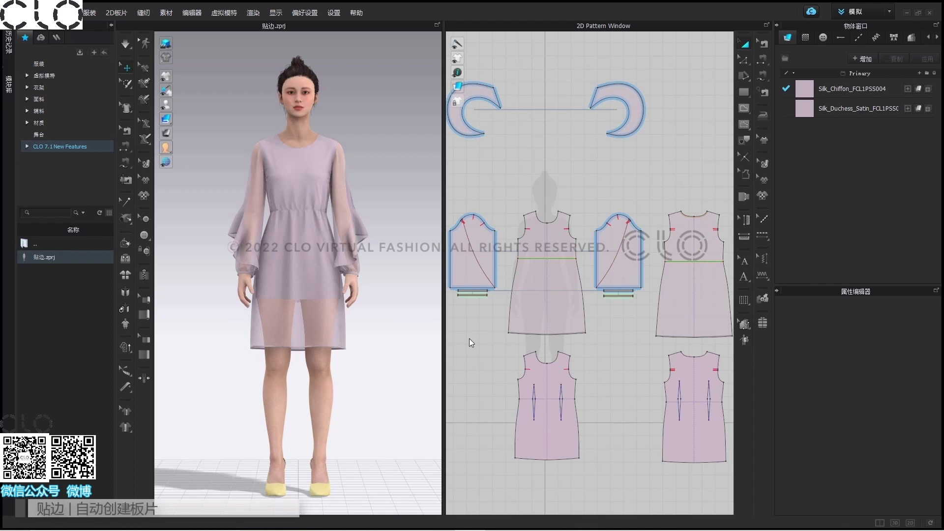
# - Select the dress's bindings and open the print layout (印花排放) of the Silk_Duchess_Satin_FCL1PSS003 fabric
pyautogui.click(148, 338)
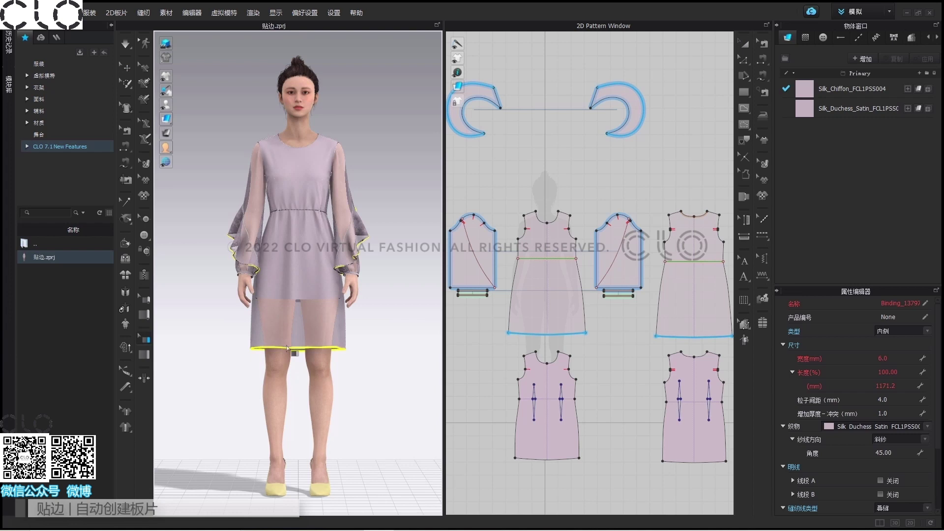
pyautogui.click(864, 13)
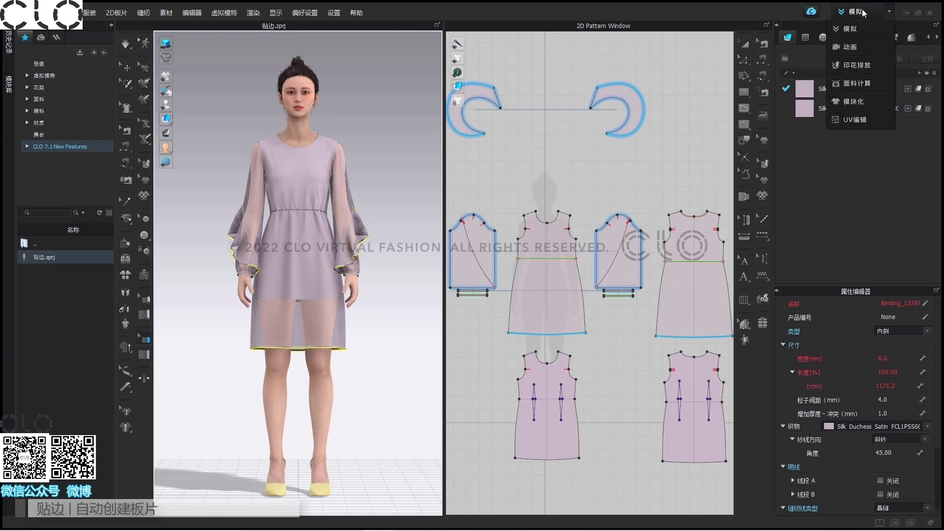
pyautogui.click(851, 67)
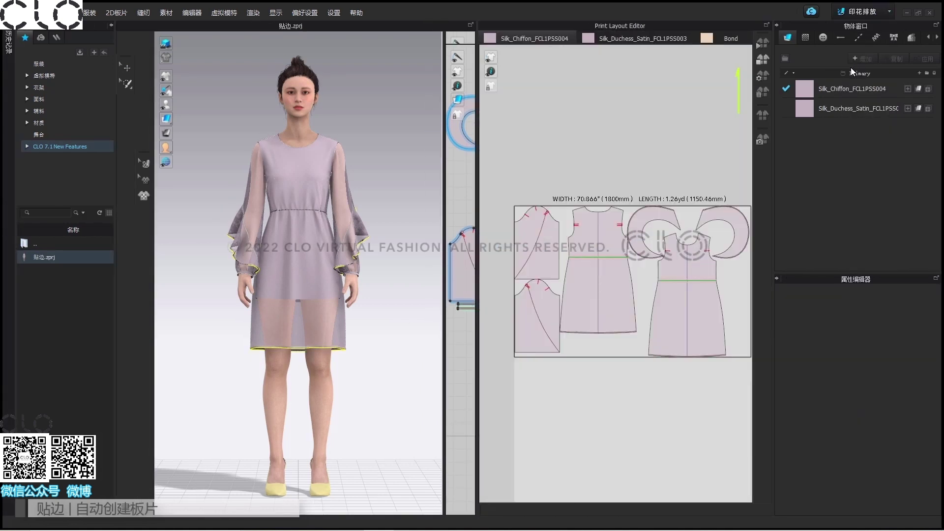
pyautogui.click(652, 44)
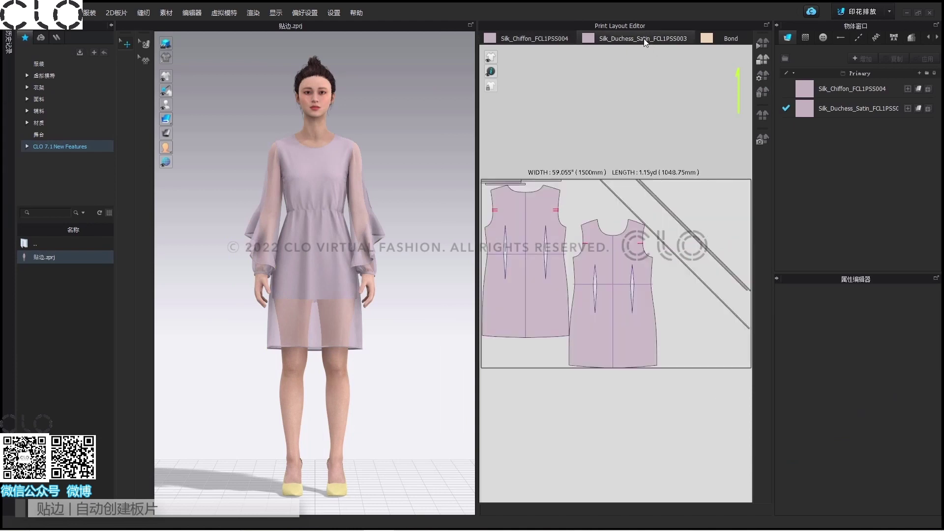
# - Rotate the diagonal binding strips to vertical in the print layout and automatically rearrange the fabric's pieces
pyautogui.scroll(4, 671, 215)
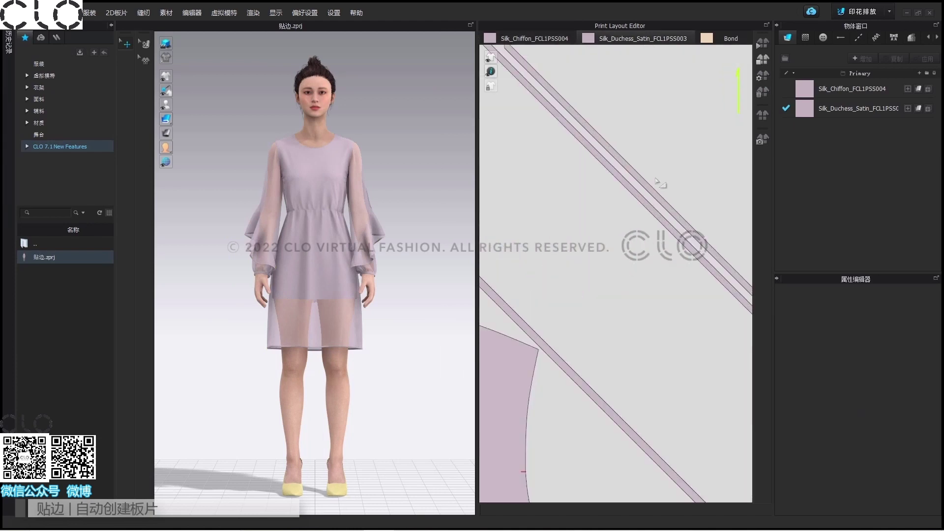
pyautogui.scroll(-3, 644, 195)
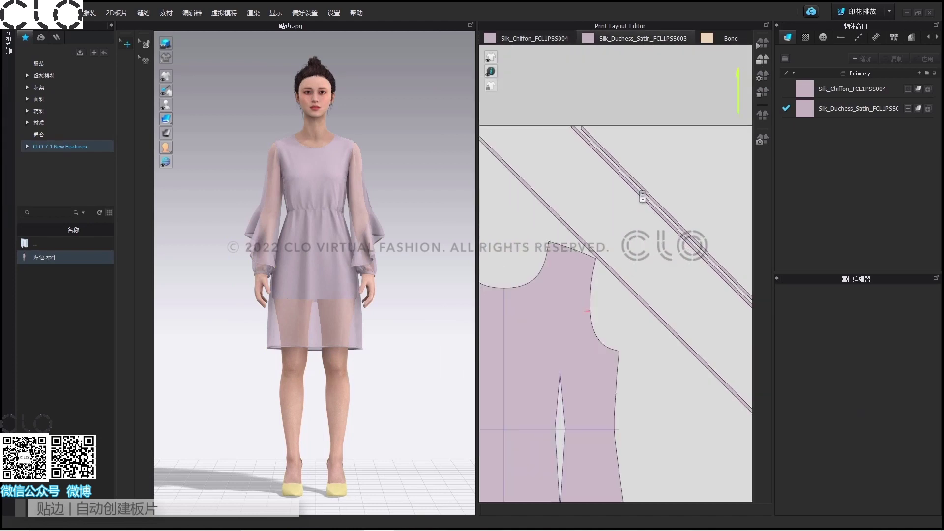
pyautogui.scroll(3, 635, 183)
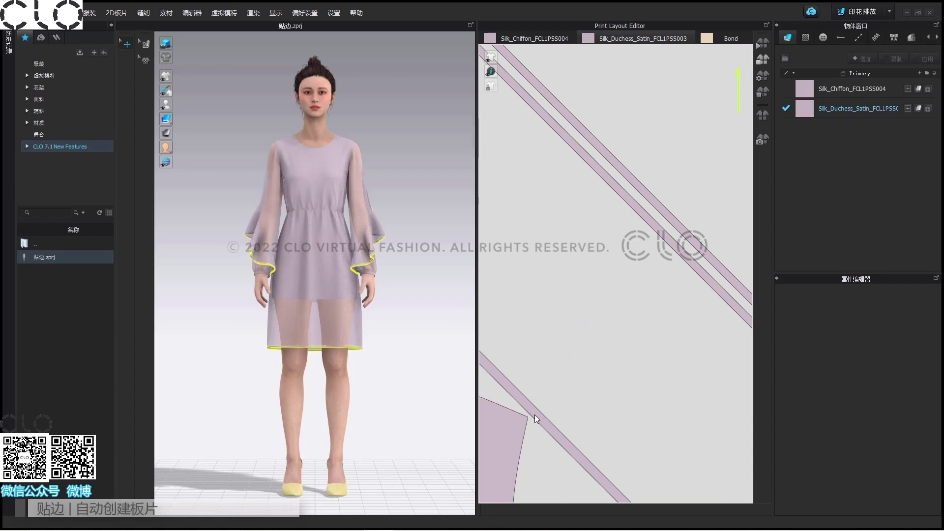
pyautogui.scroll(-3, 643, 276)
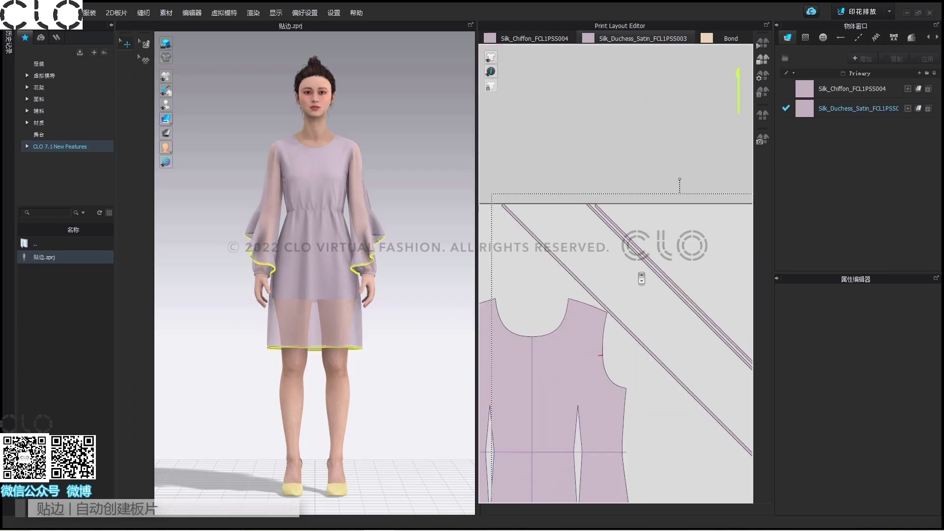
pyautogui.scroll(-2, 658, 228)
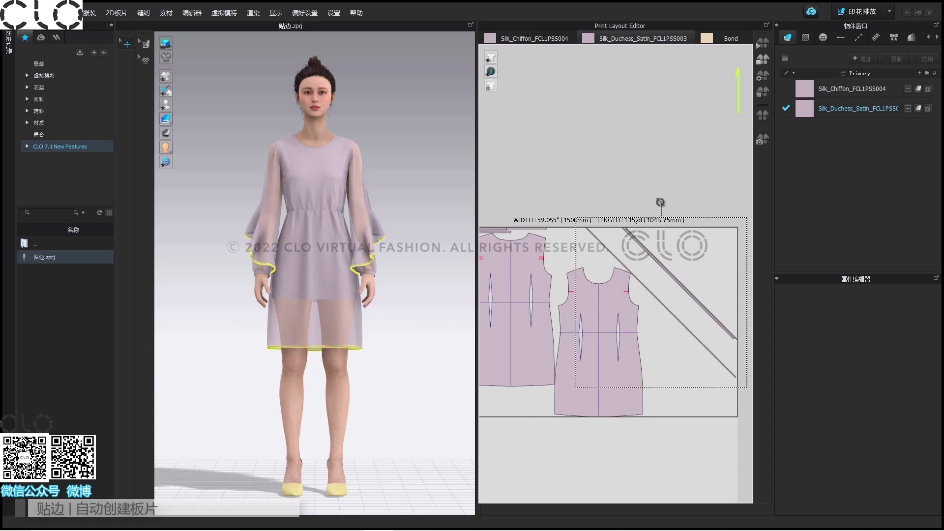
pyautogui.moveTo(660, 202); pyautogui.dragTo(727, 220)
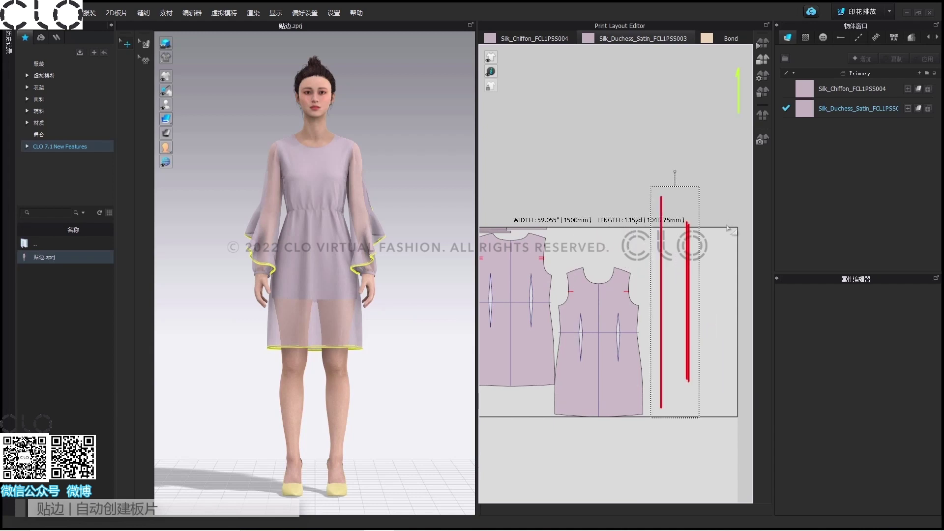
pyautogui.click(769, 117)
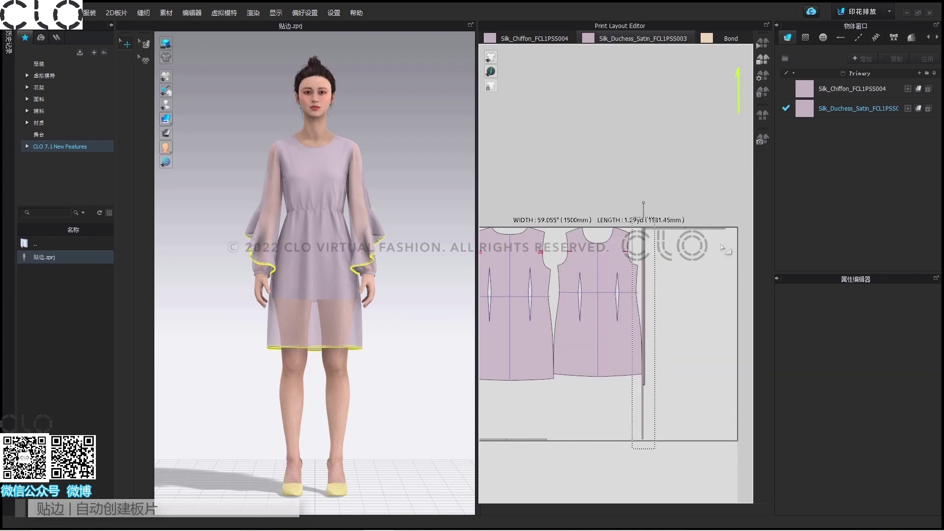
pyautogui.click(700, 313)
# - Return to simulation mode (模拟), select all the dress's bindings and set their grain direction (纱线方向) to 纬纱
pyautogui.click(854, 13)
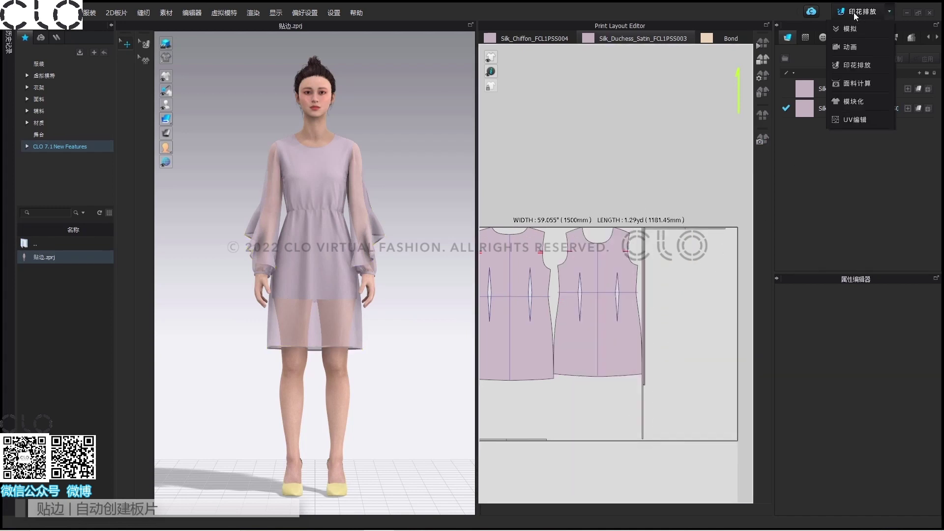
pyautogui.click(850, 28)
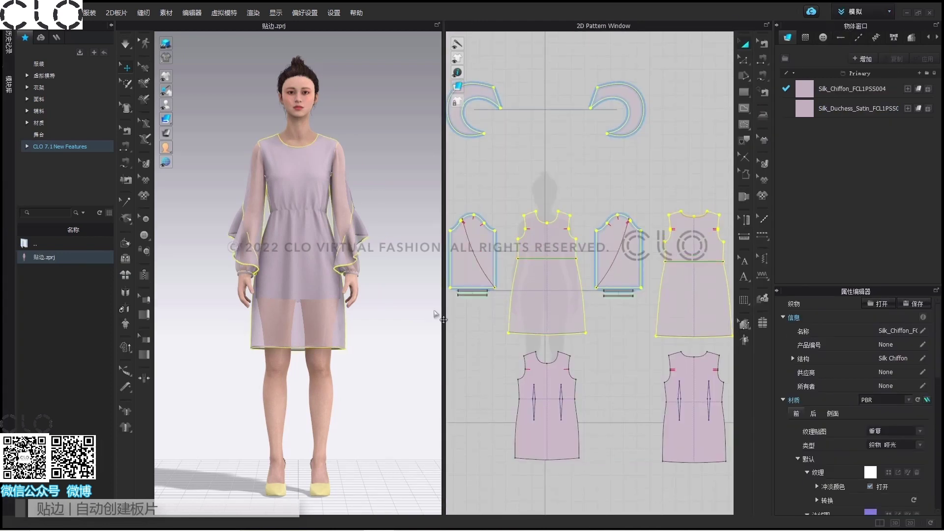
pyautogui.click(144, 339)
pyautogui.hotkey('ctrl', 'a')
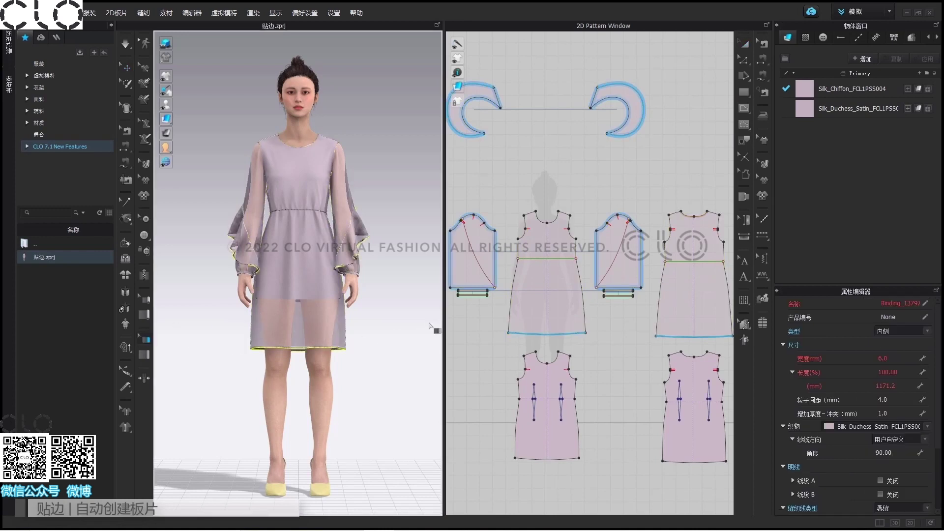
pyautogui.click(884, 442)
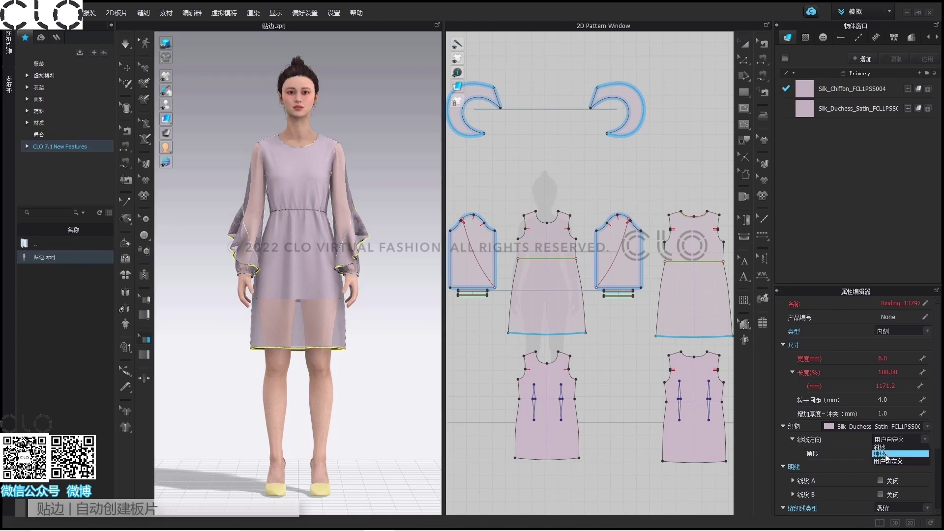
pyautogui.click(886, 453)
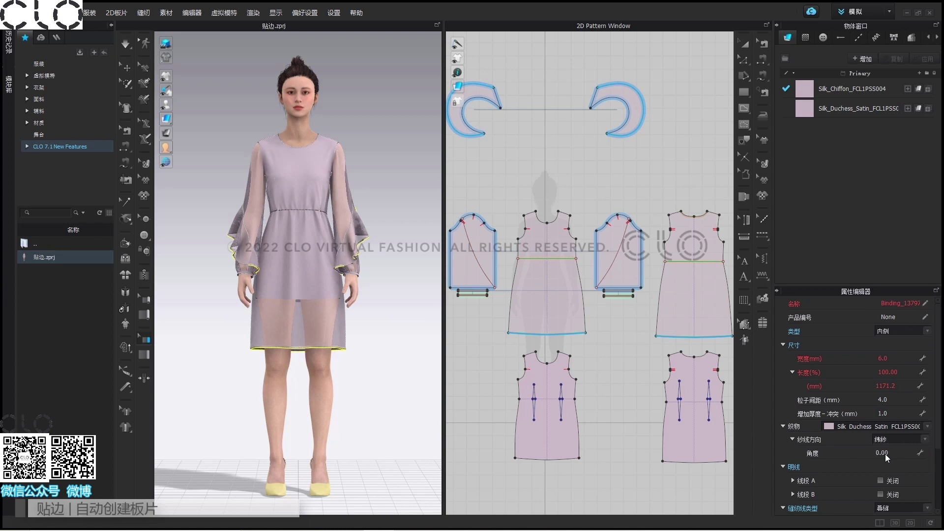
# - Reopen the print layout of Silk_Duchess_Satin_FCL1PSS003 and automatically rearrange its pieces with the new binding grain direction
pyautogui.click(851, 15)
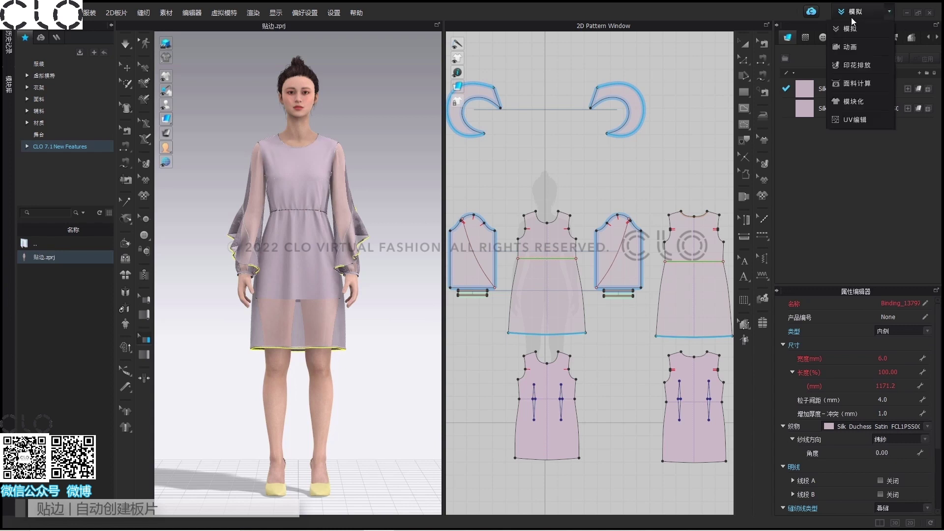
pyautogui.click(856, 66)
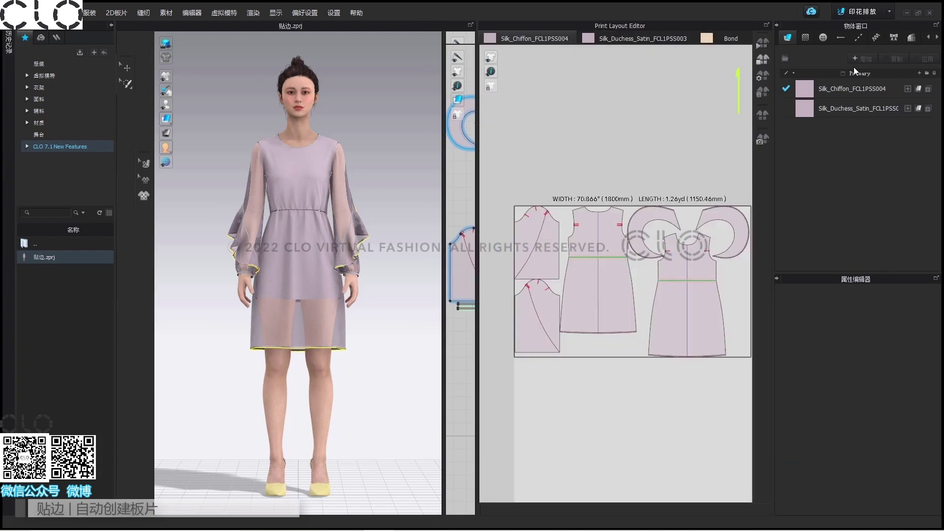
pyautogui.click(652, 38)
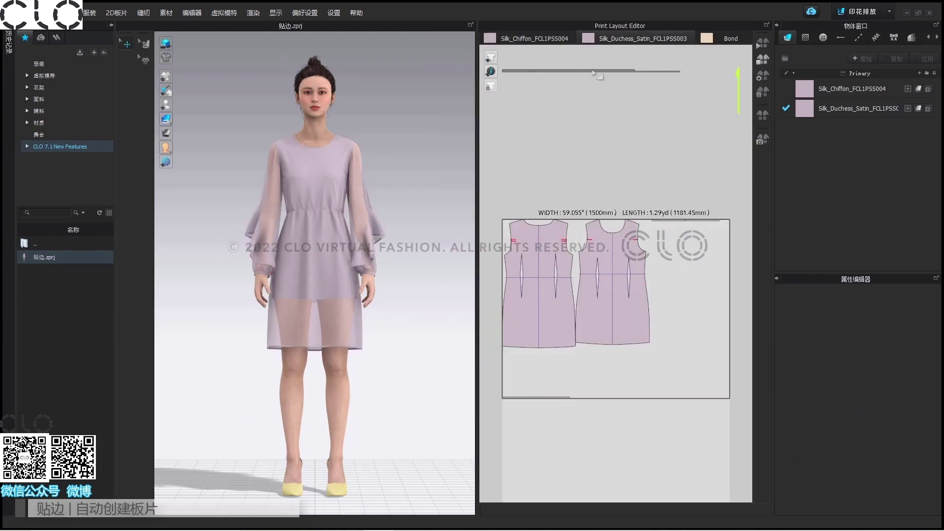
pyautogui.click(763, 117)
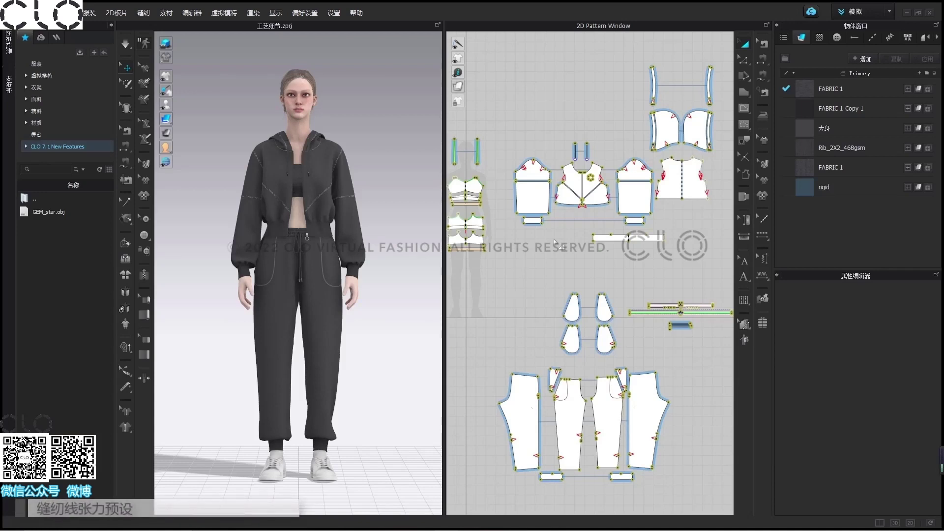
# - Select the seam joining the sleeve hem to the ribbed cuff and enable its tension (张力)
pyautogui.scroll(10, 379, 265)
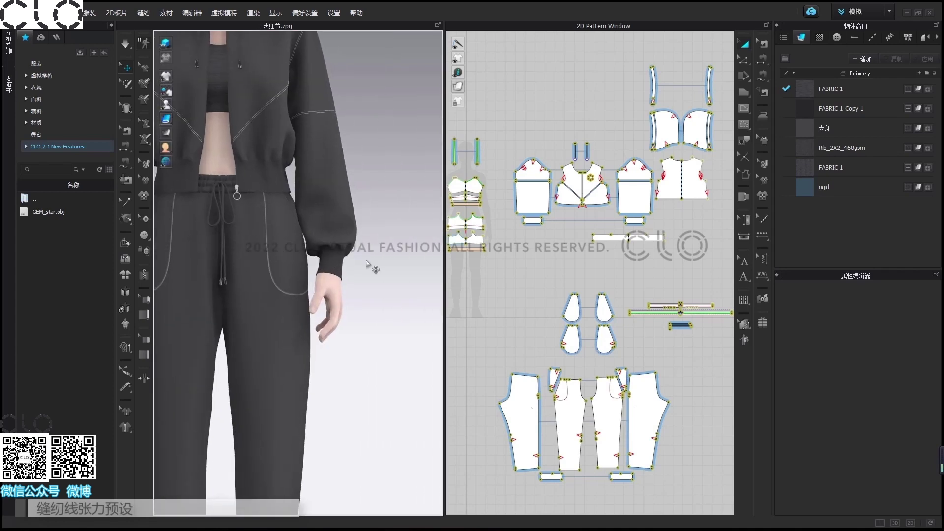
pyautogui.scroll(5, 373, 275)
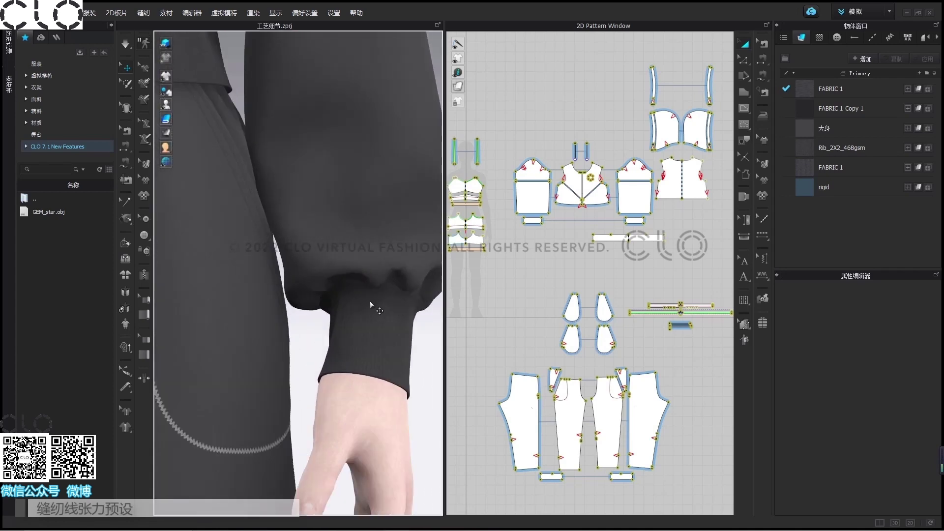
pyautogui.moveTo(283, 312); pyautogui.dragTo(280, 310, button='middle')
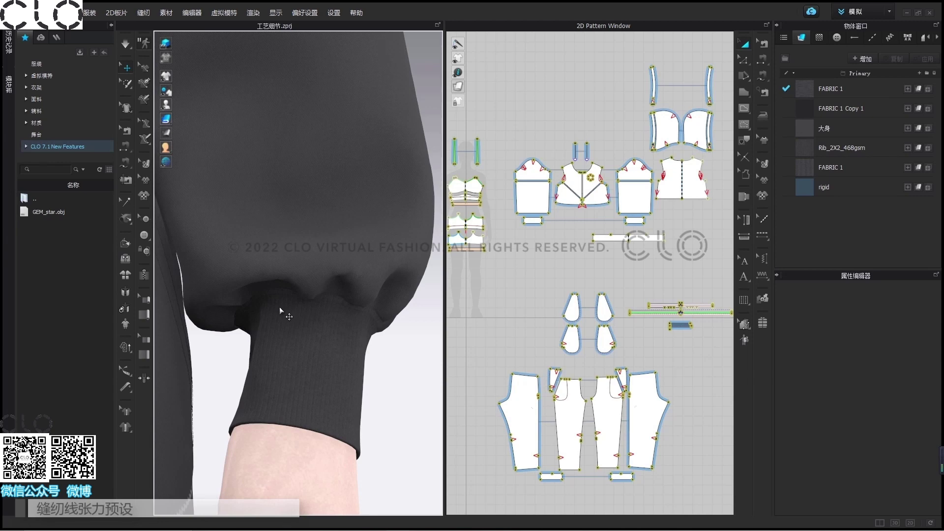
pyautogui.click(763, 44)
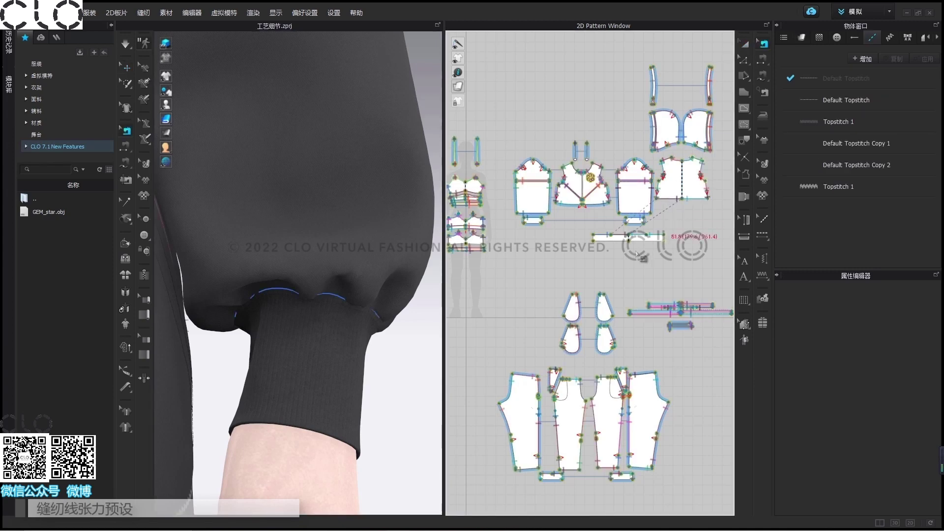
pyautogui.scroll(5, 638, 253)
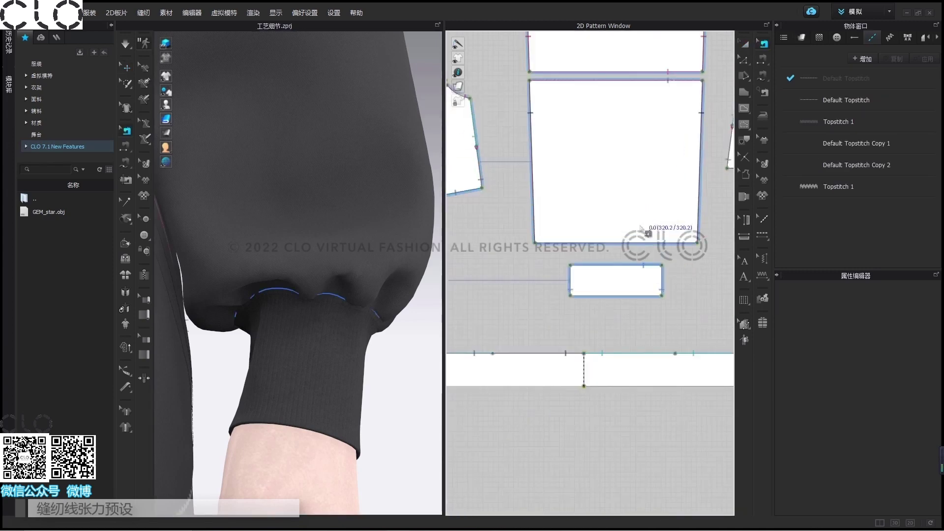
pyautogui.click(636, 251)
pyautogui.click(889, 362)
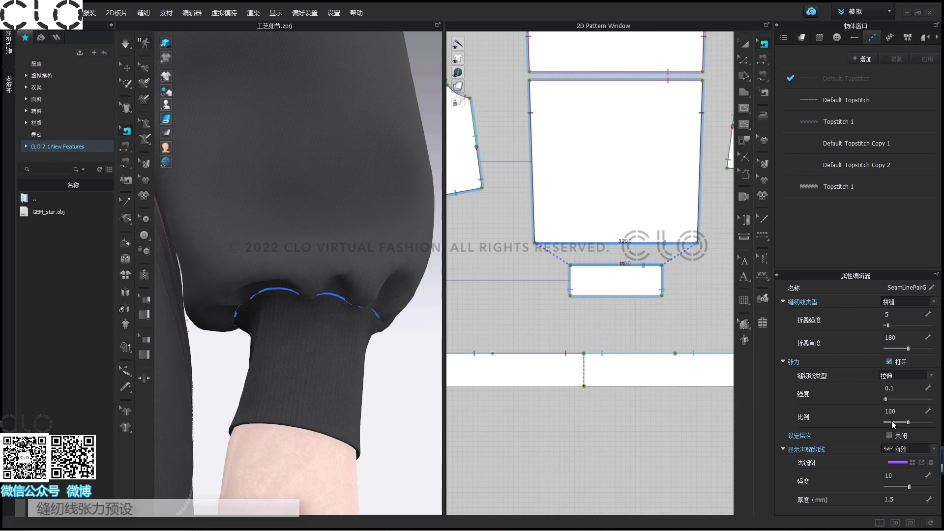
# - Set the cuff seam's tension strength (强度) to 1.0 and run the simulation
pyautogui.doubleClick(901, 386)
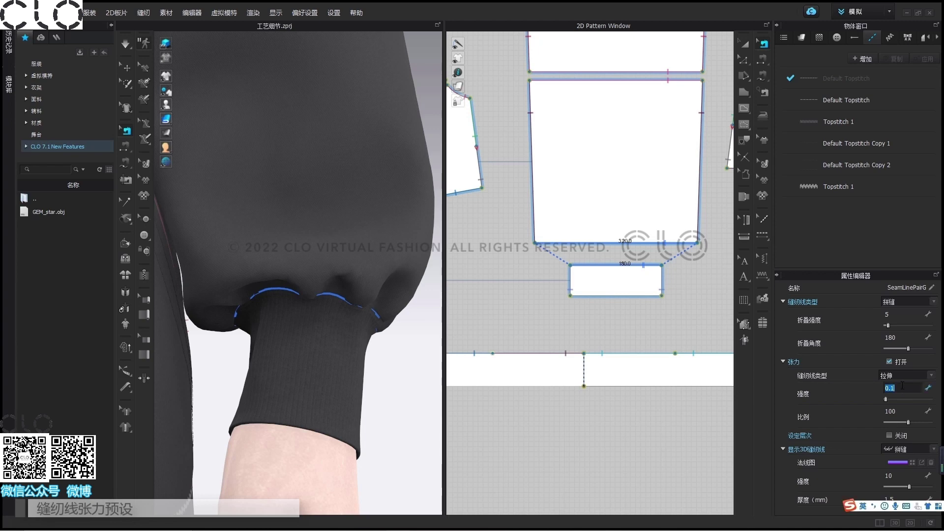
pyautogui.write('1')
pyautogui.press('Return')
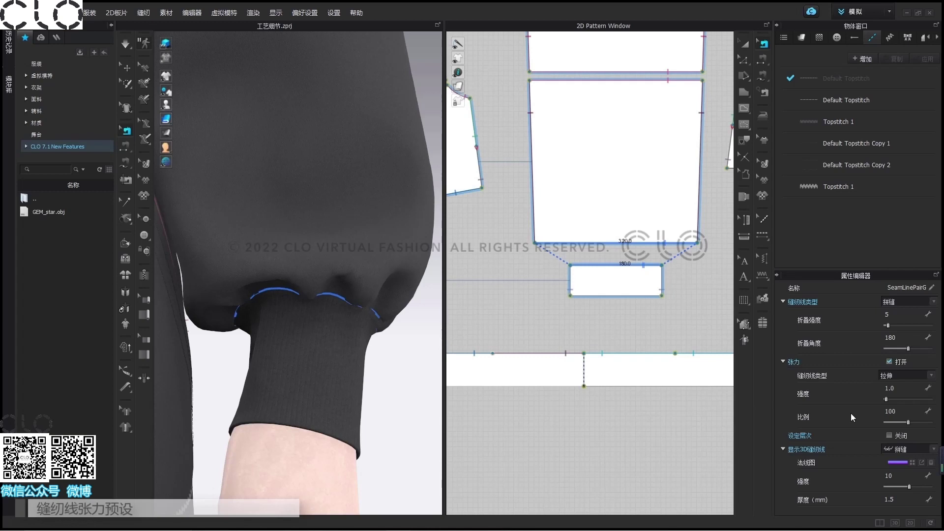
pyautogui.press('space')
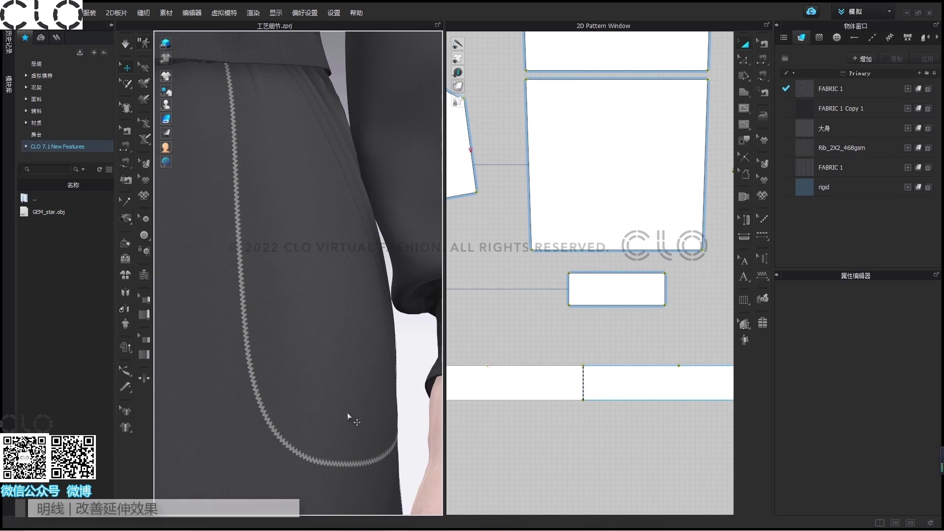
# - Select the zigzag topstitch along the trousers' curved pocket edge and turn on its smooth corner option under 转角
pyautogui.scroll(8, 312, 436)
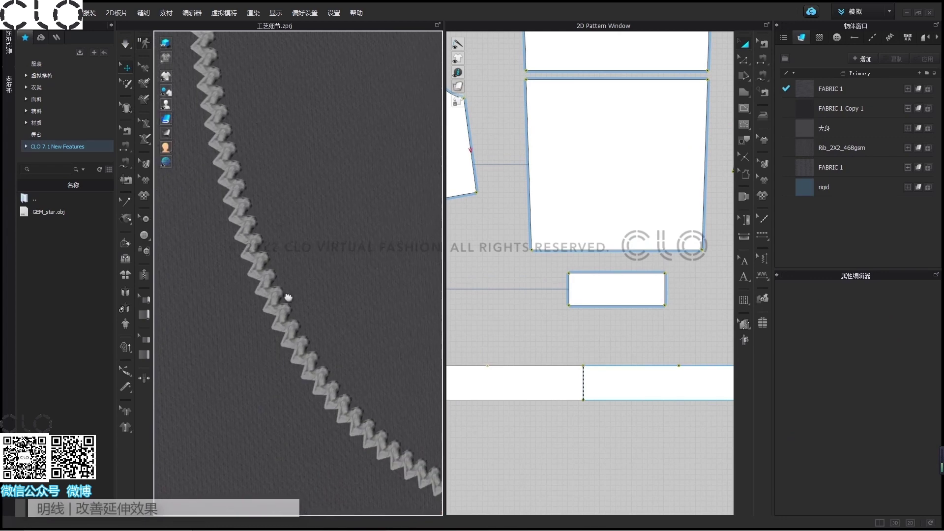
pyautogui.scroll(6, 289, 298)
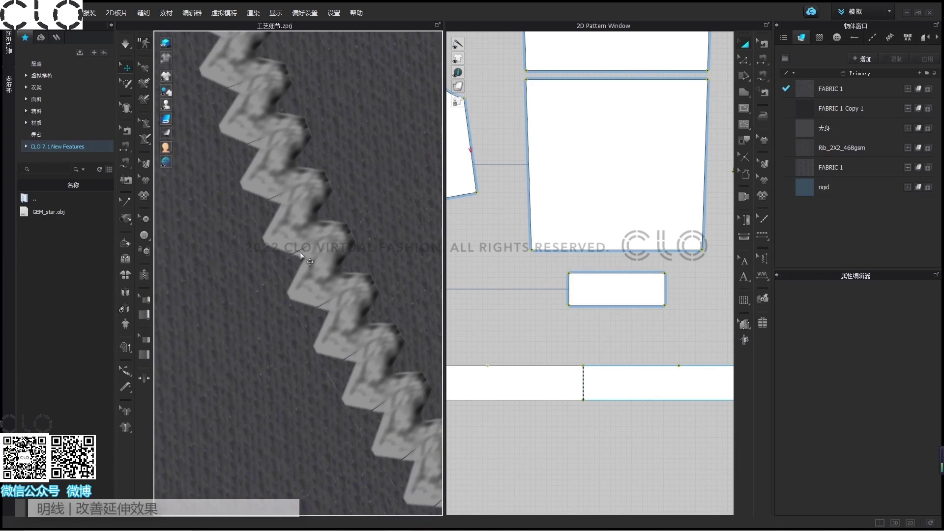
pyautogui.click(761, 219)
pyautogui.scroll(-6, 512, 274)
pyautogui.scroll(10, 527, 275)
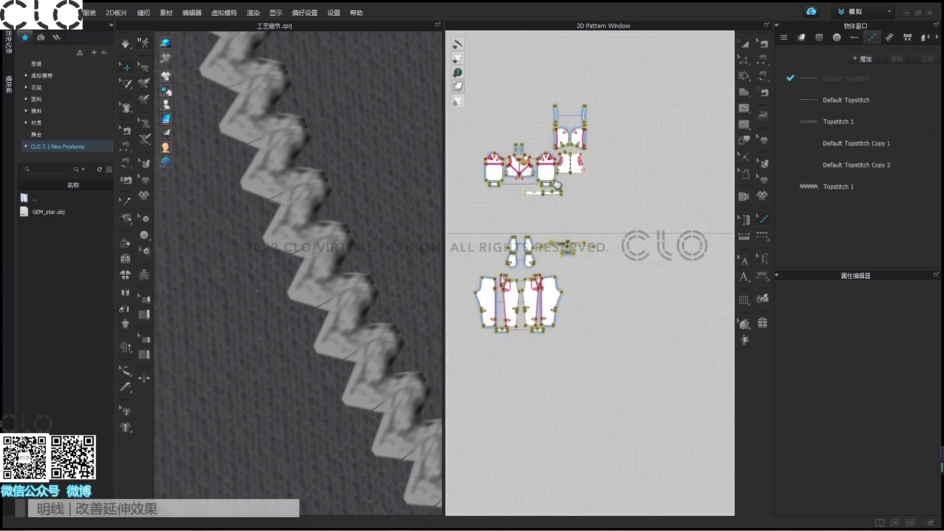
pyautogui.scroll(3, 551, 348)
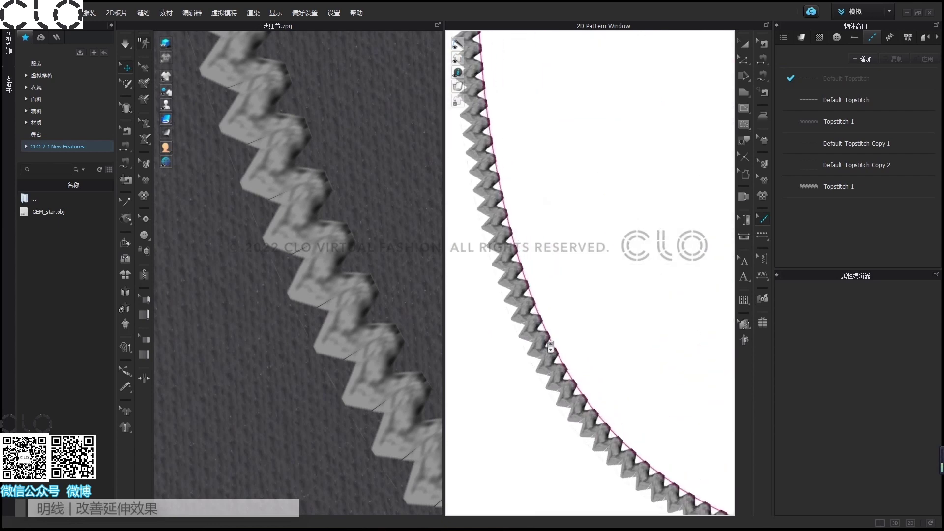
pyautogui.click(553, 340)
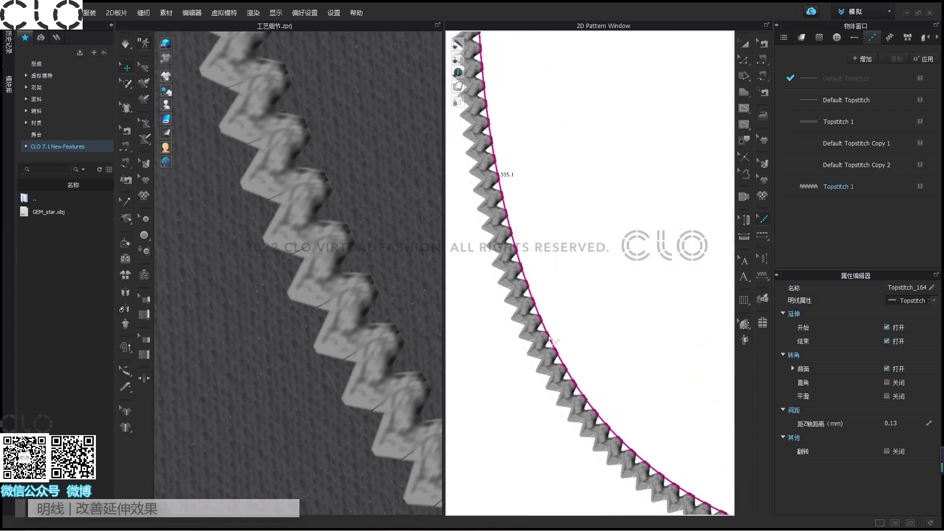
pyautogui.click(885, 396)
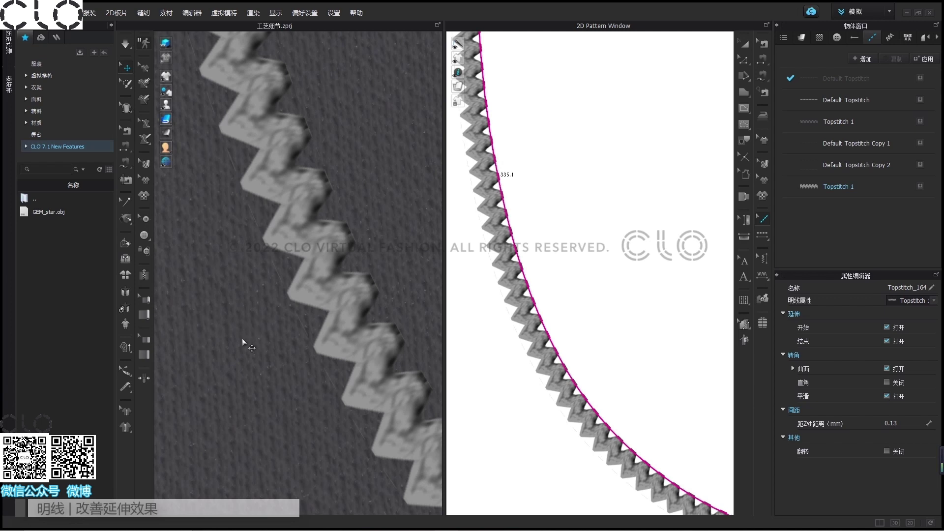
# - Add a new topstitch of type (类型) OBJ for the C-shaped internal lines on the jacket front
pyautogui.scroll(-10, 268, 319)
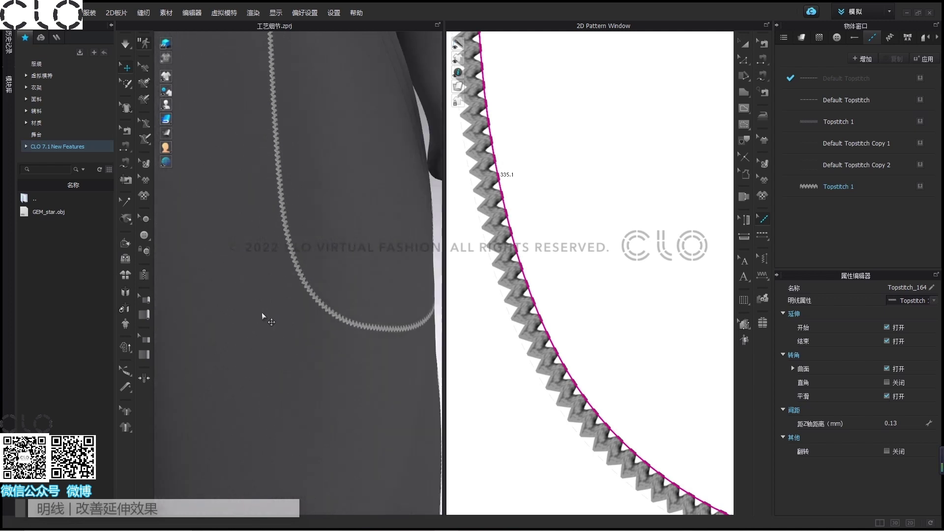
pyautogui.scroll(-5, 265, 318)
pyautogui.moveTo(317, 264); pyautogui.dragTo(257, 385, button='middle')
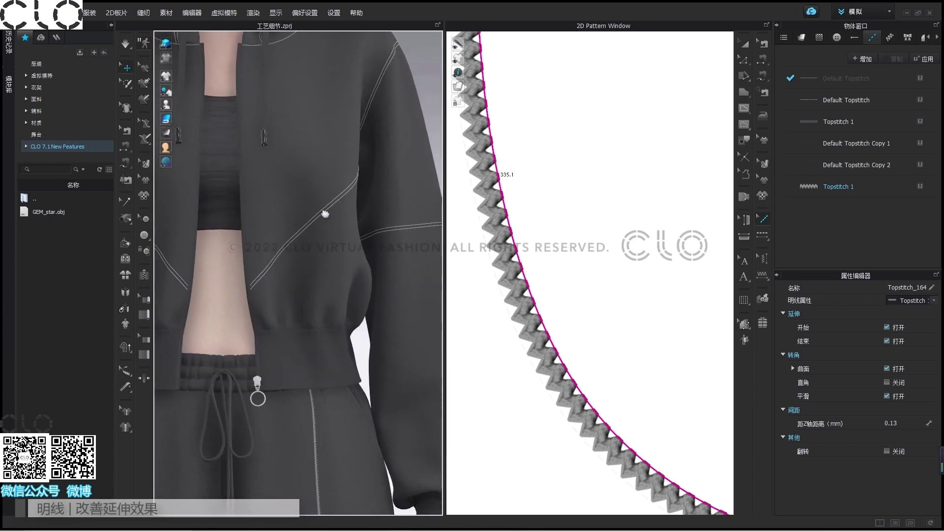
pyautogui.scroll(4, 331, 219)
pyautogui.moveTo(320, 286); pyautogui.dragTo(322, 292, button='middle')
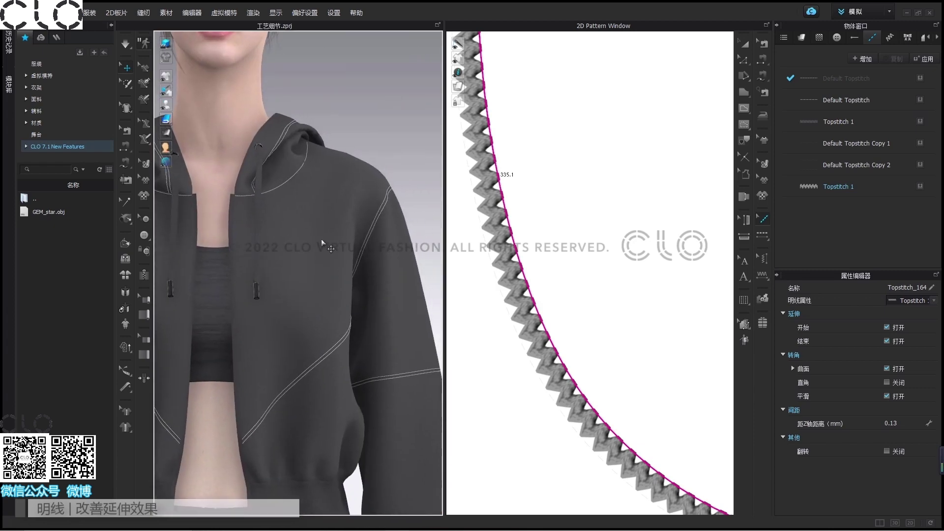
pyautogui.scroll(-10, 549, 244)
pyautogui.scroll(-3, 549, 245)
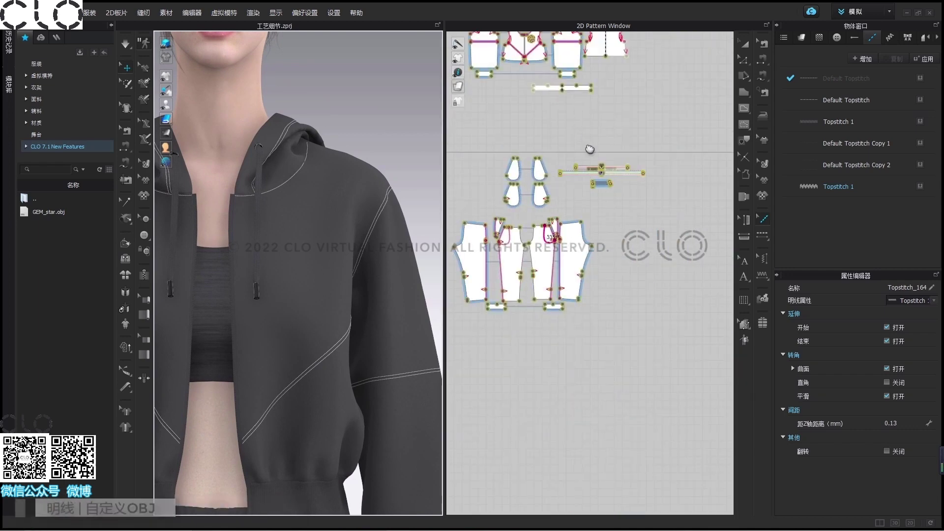
pyautogui.scroll(-3, 545, 158)
pyautogui.scroll(10, 553, 179)
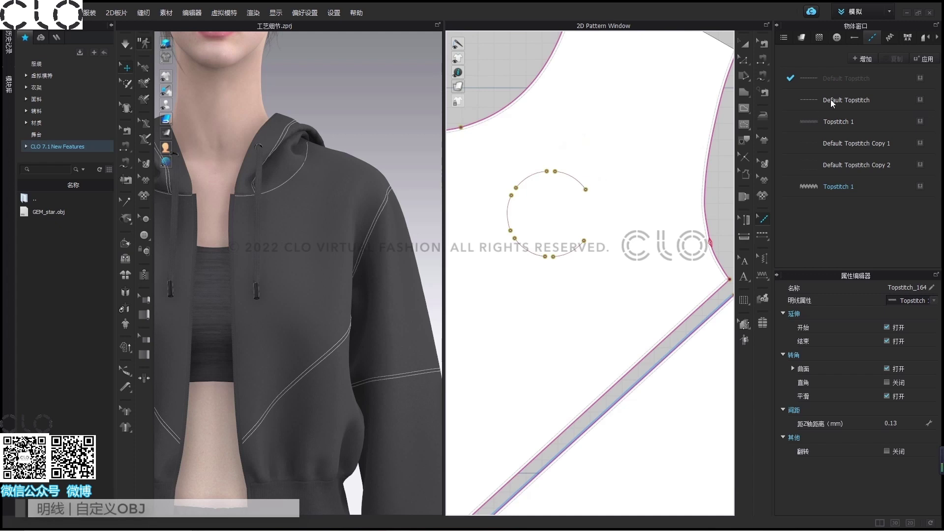
pyautogui.click(866, 60)
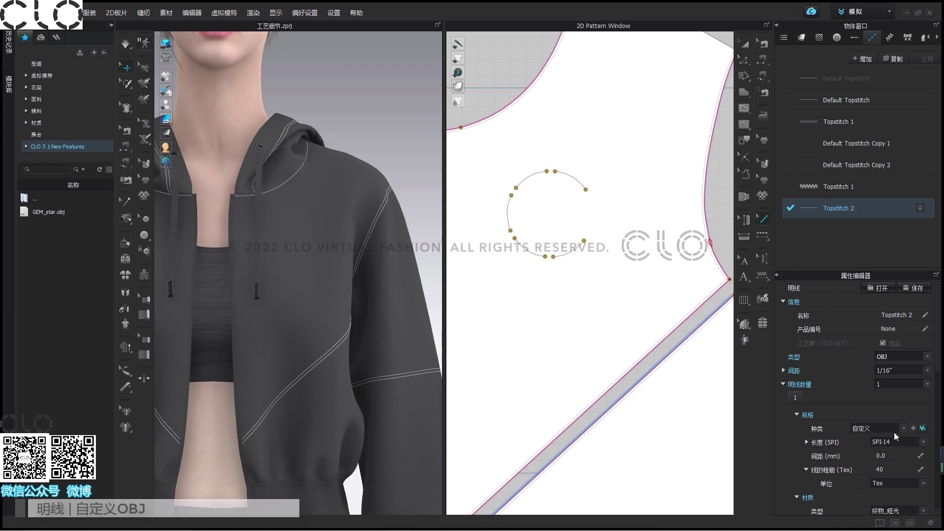
# - Load GEM_star.obj as the new topstitch's custom stitch shape, keeping the mm scale at 100% and spacing (间距) at 0.0
pyautogui.click(914, 429)
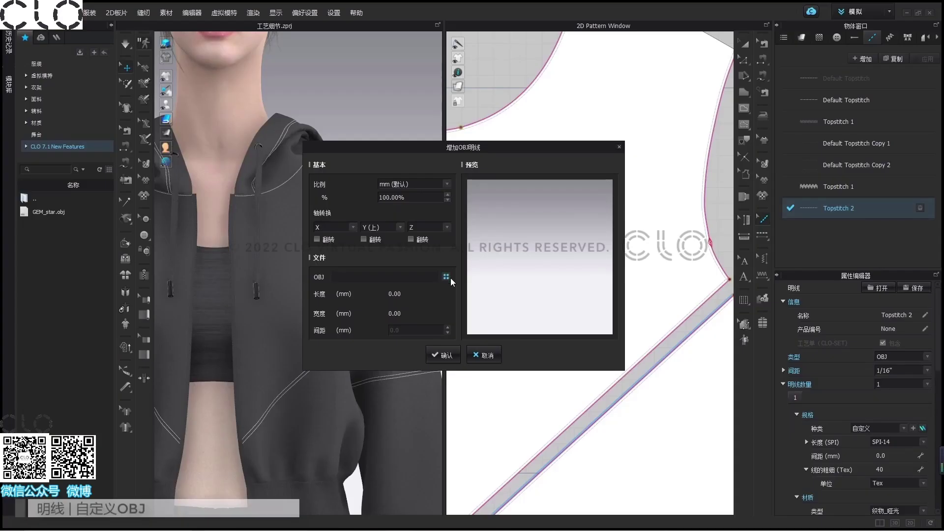
pyautogui.click(450, 278)
pyautogui.click(484, 219)
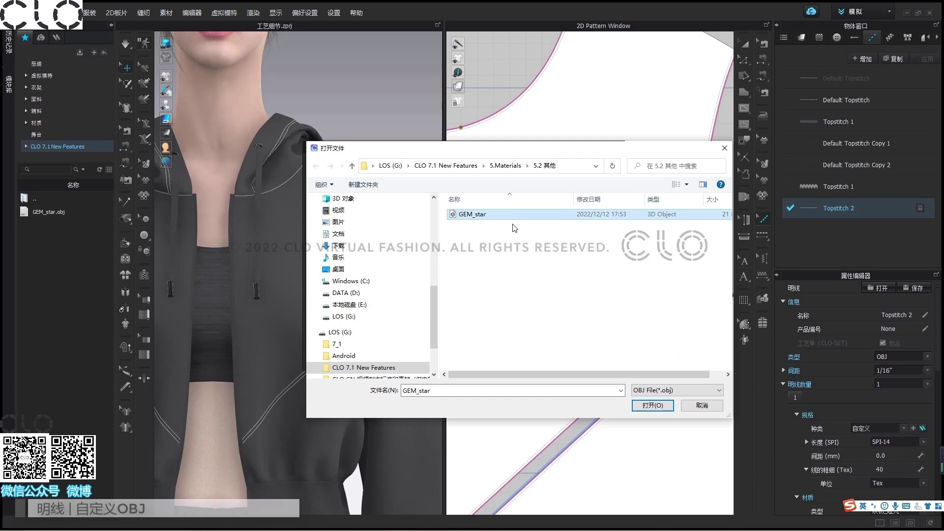
pyautogui.click(653, 405)
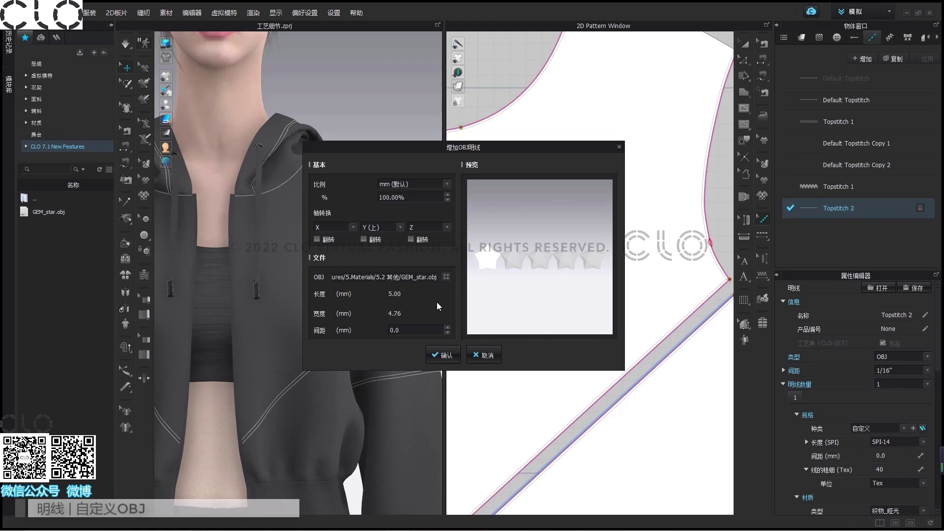
pyautogui.click(438, 356)
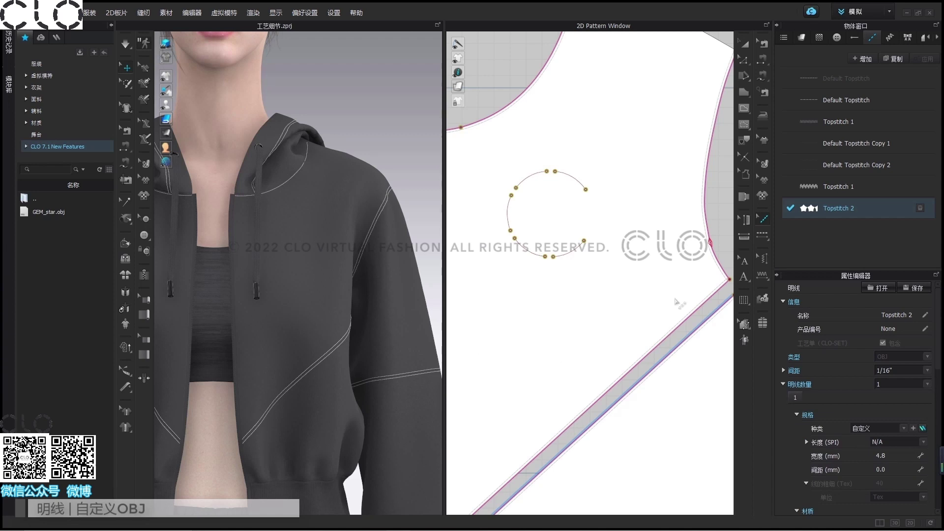
# - Apply the star topstitch to all the C-shaped internal lines on the jacket front with the free topstitch tool (自由明线)
pyautogui.click(766, 241)
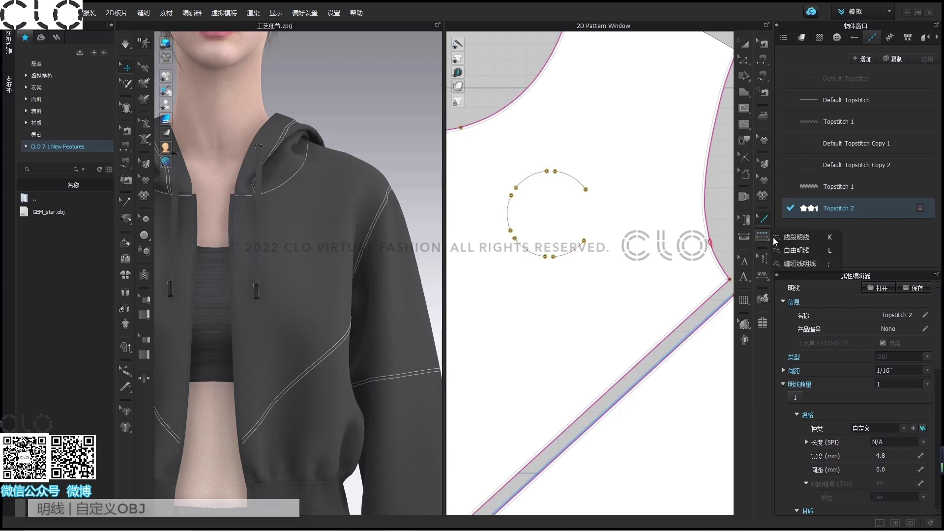
pyautogui.click(799, 252)
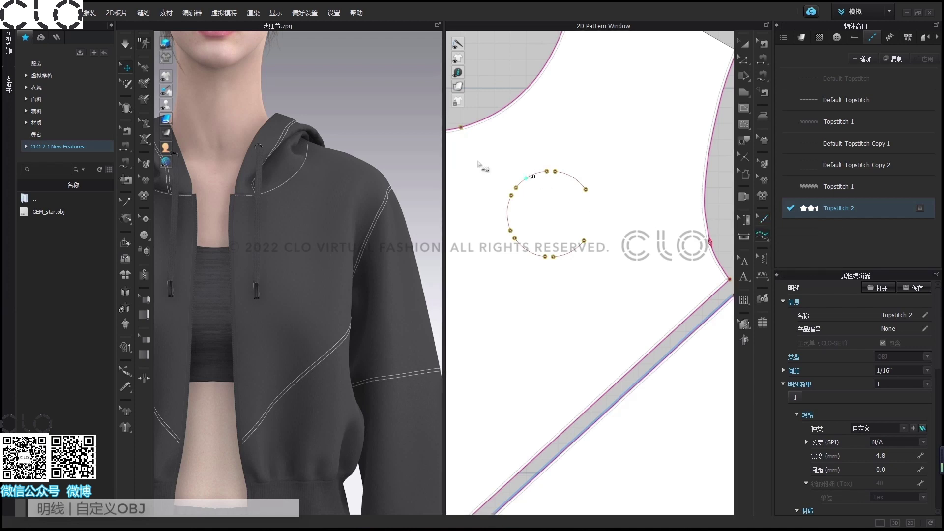
pyautogui.moveTo(477, 161); pyautogui.dragTo(616, 270)
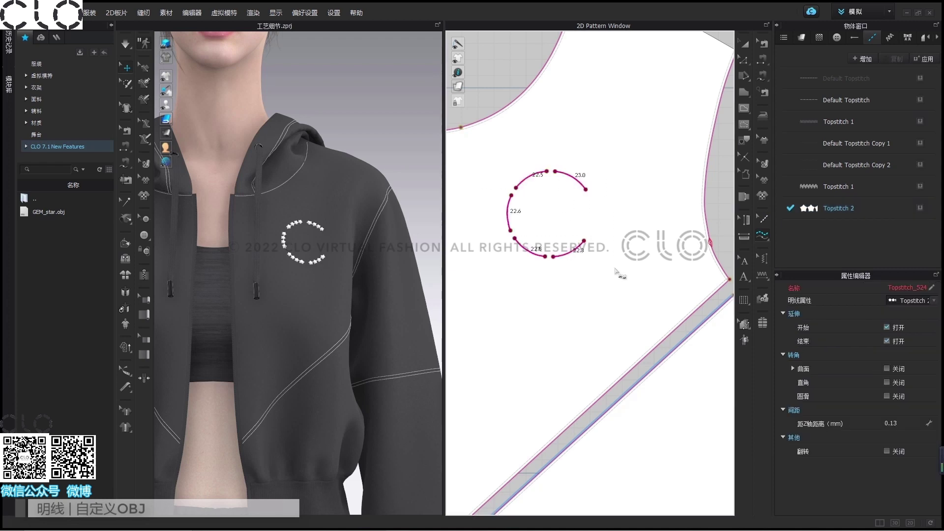
pyautogui.scroll(3, 326, 310)
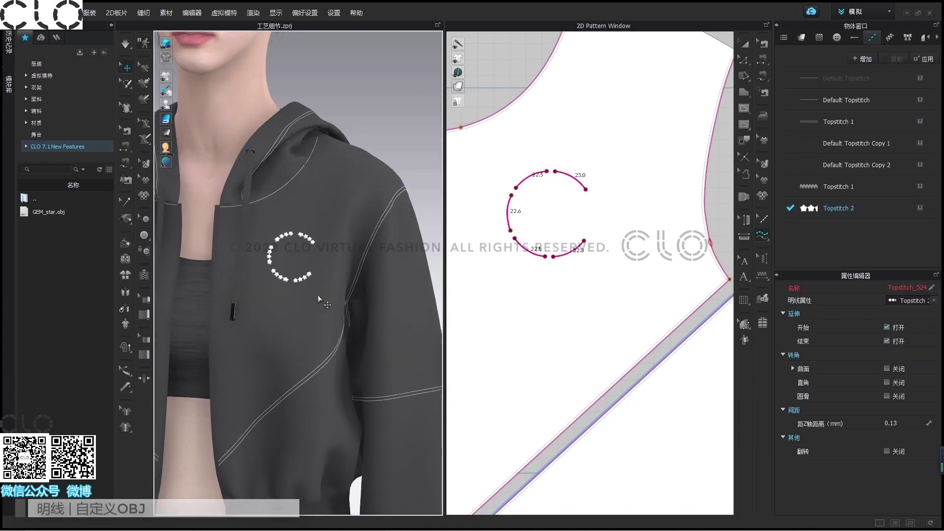
pyautogui.scroll(5, 319, 294)
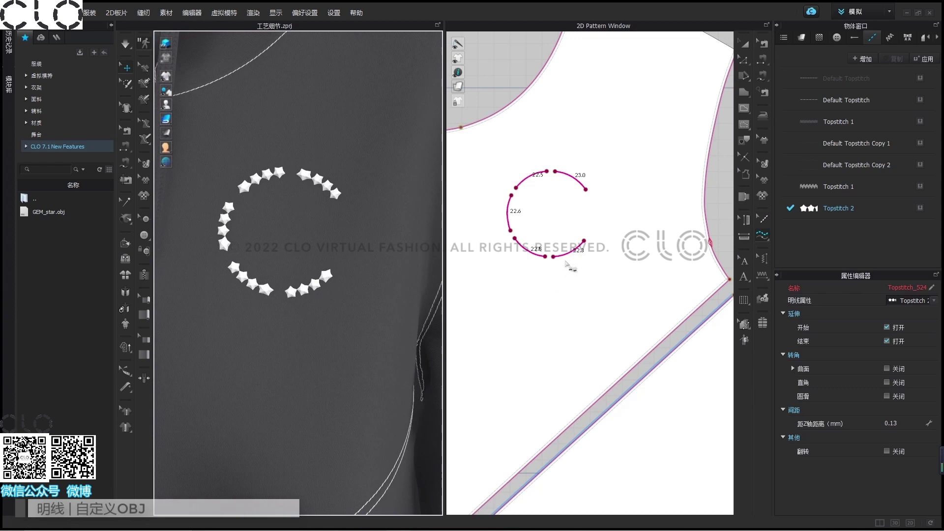
pyautogui.click(595, 240)
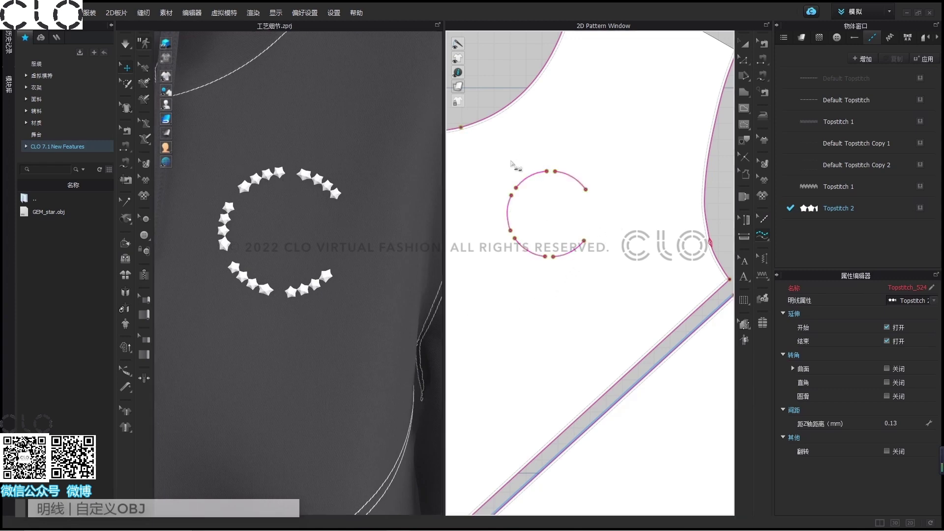
pyautogui.moveTo(166, 121)
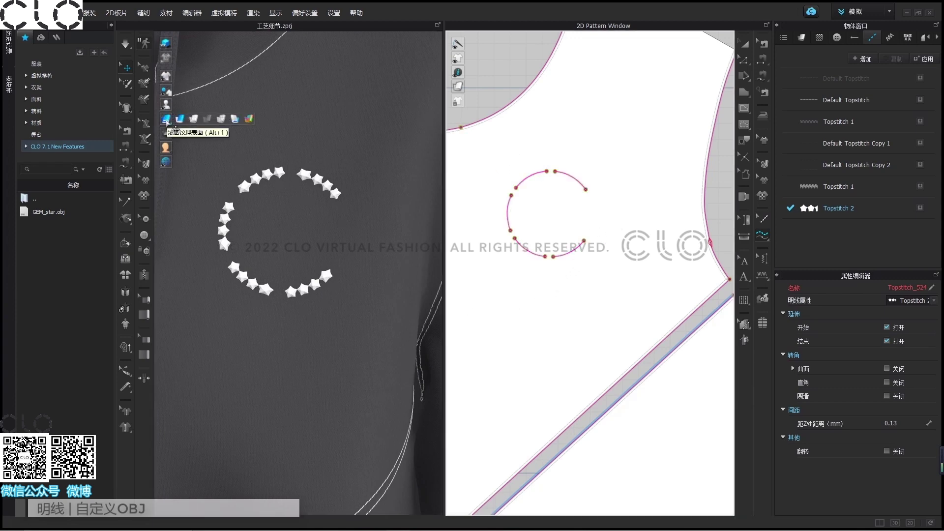
pyautogui.moveTo(166, 76)
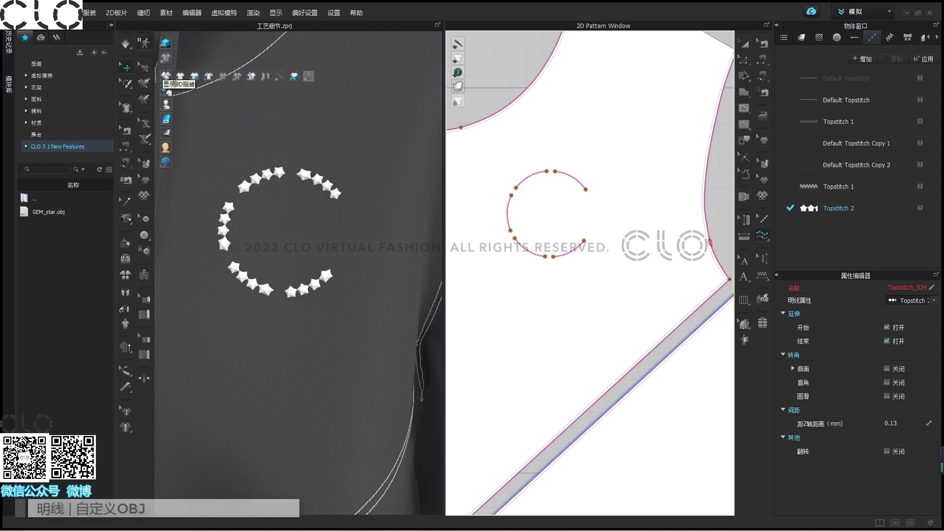
pyautogui.click(281, 139)
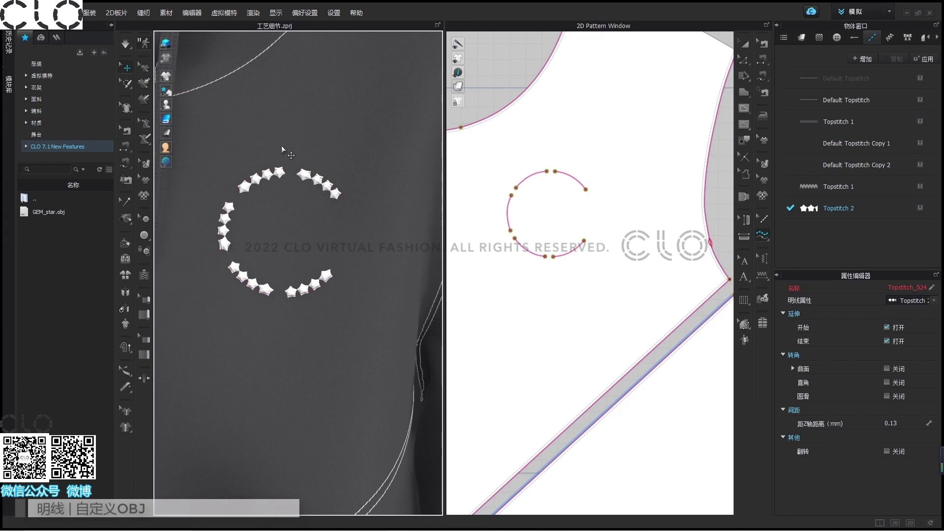
# - Set the offset (间距) of the star topstitch, Topstitch 2, to 1/8"
pyautogui.click(881, 208)
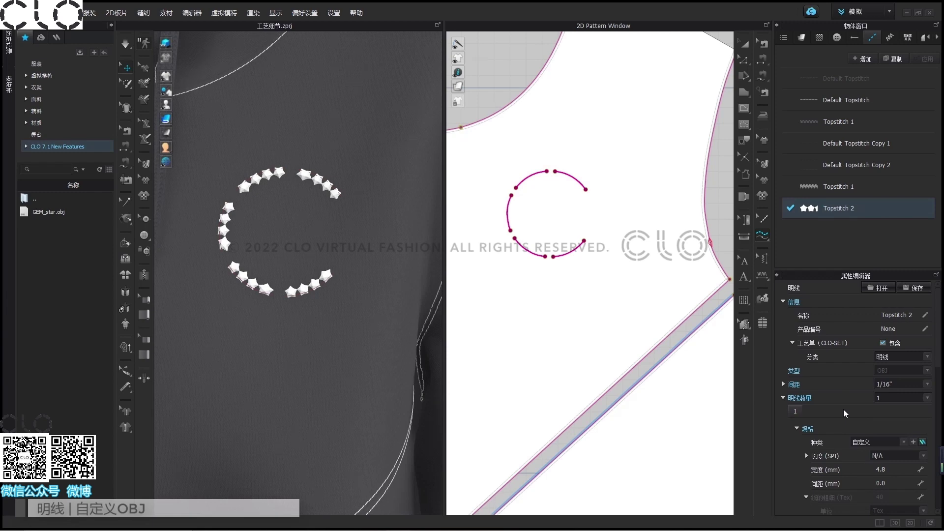
pyautogui.click(905, 384)
pyautogui.click(894, 419)
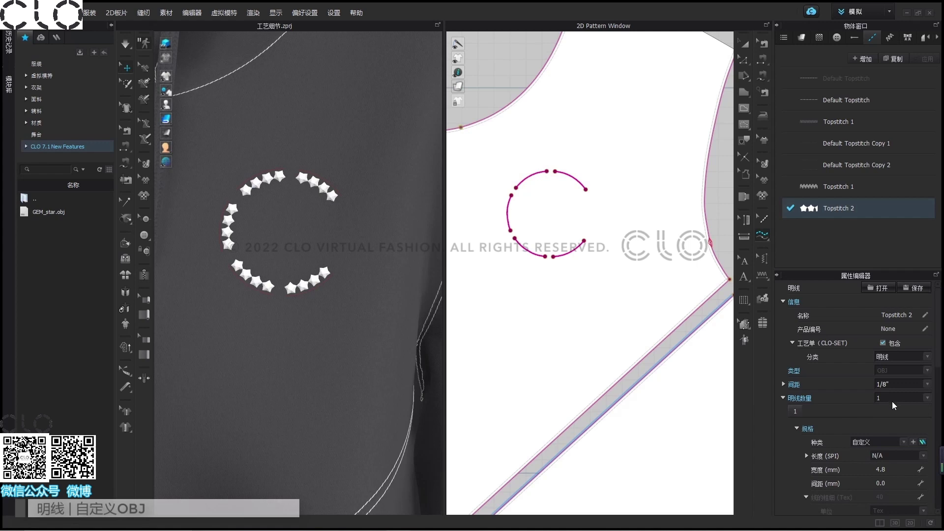
# - Set the star topstitch's number of lines (线的数量) to 2 with a distance (距离) of 1/4" between them
pyautogui.scroll(-10, 892, 401)
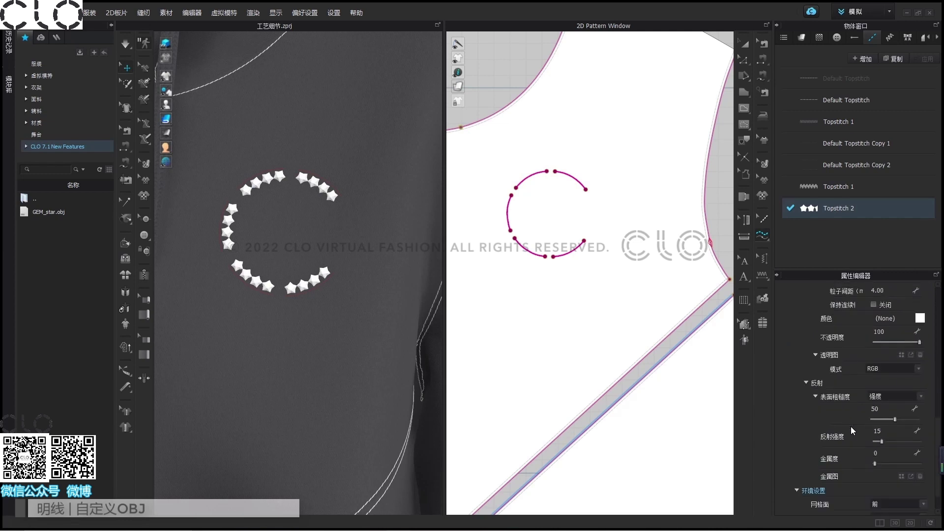
pyautogui.scroll(-2, 851, 426)
pyautogui.click(890, 488)
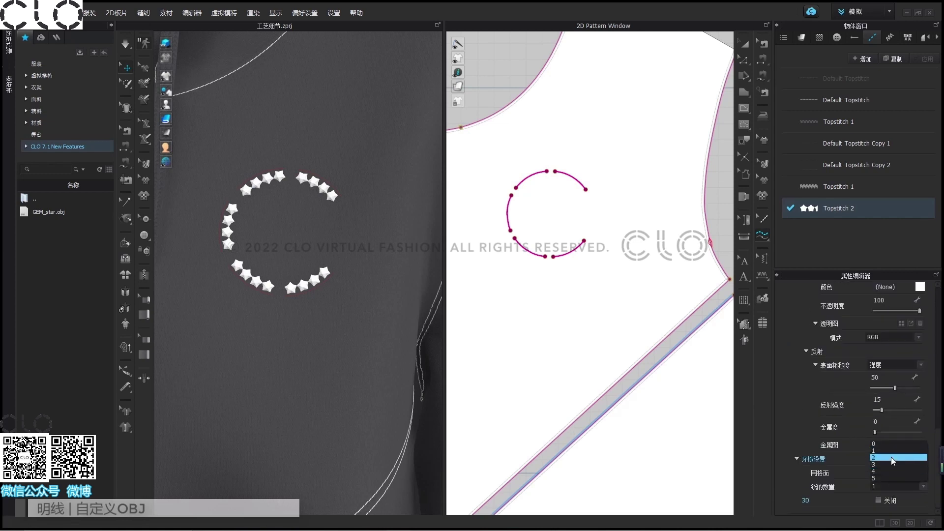
pyautogui.click(891, 456)
pyautogui.click(887, 498)
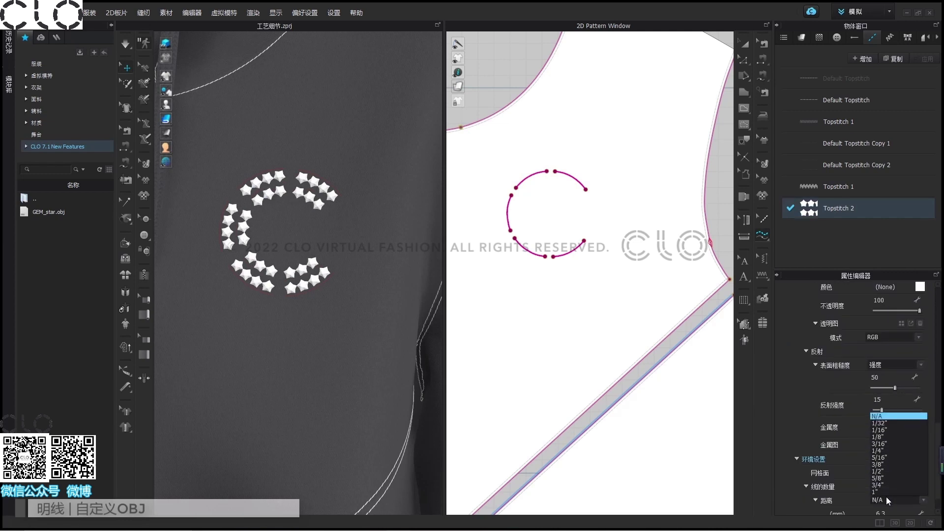
pyautogui.click(860, 485)
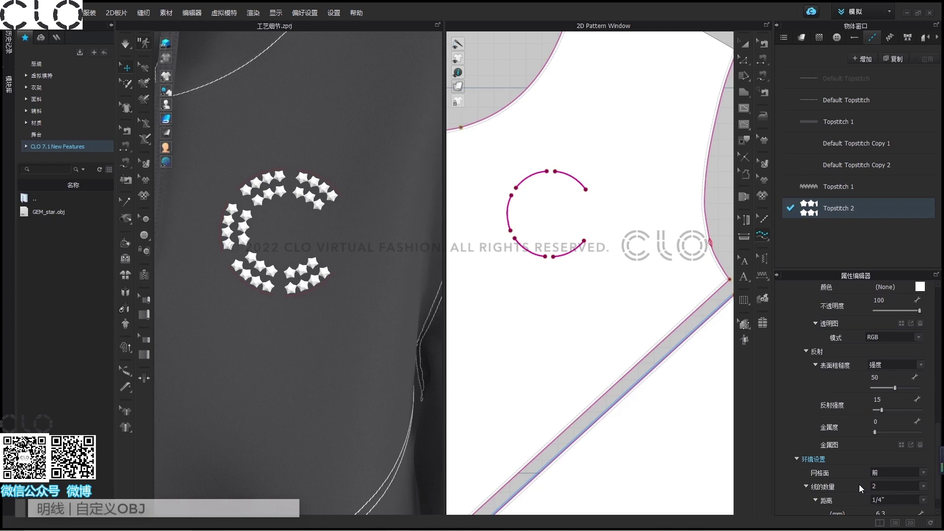
# - Set the star topstitch's material type to 宝石（仅渲染） and its color to White
pyautogui.scroll(-5, 860, 485)
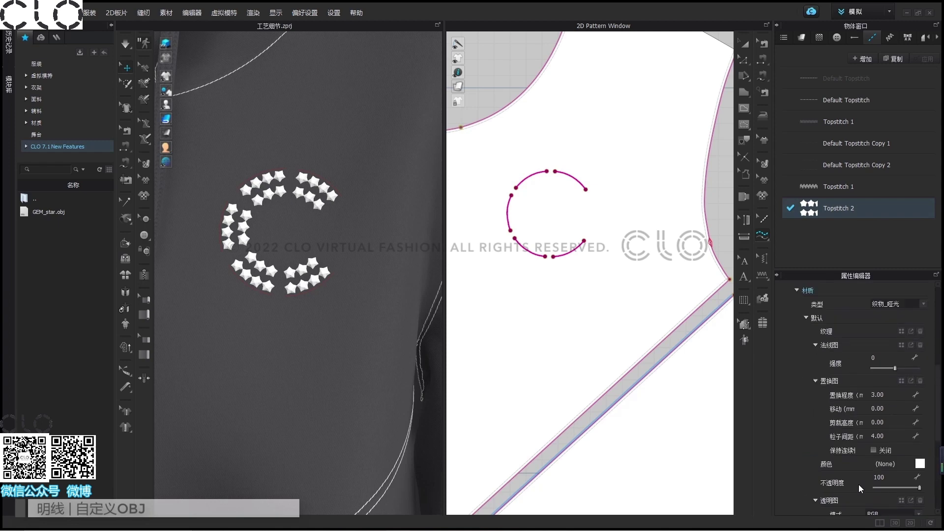
pyautogui.click(913, 363)
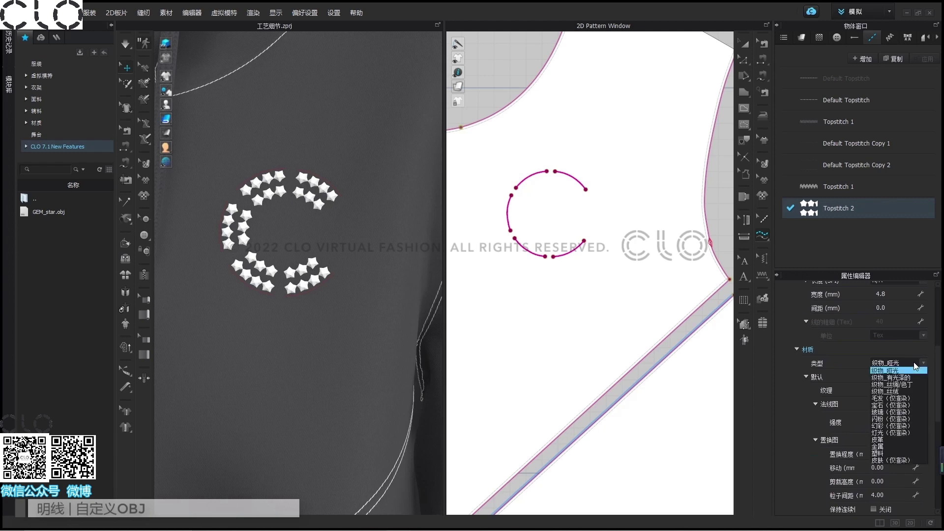
pyautogui.click(881, 405)
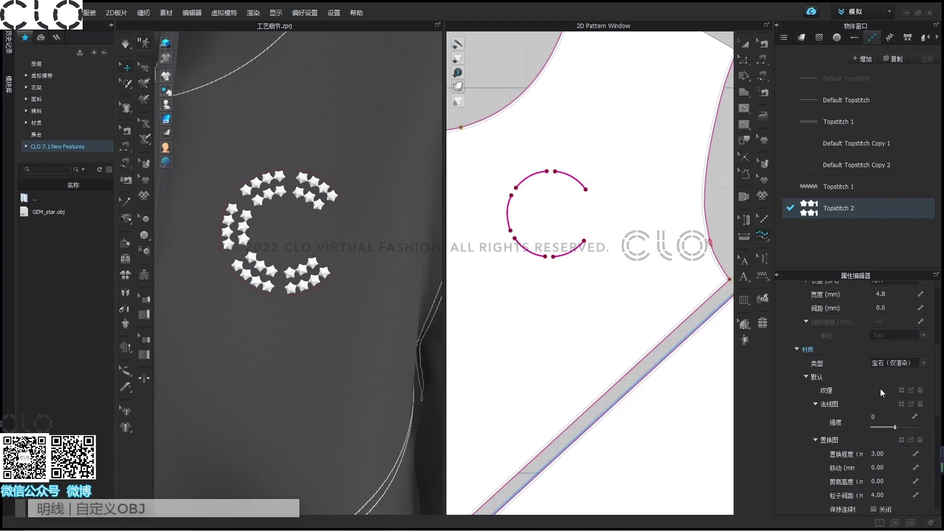
pyautogui.scroll(-3, 851, 426)
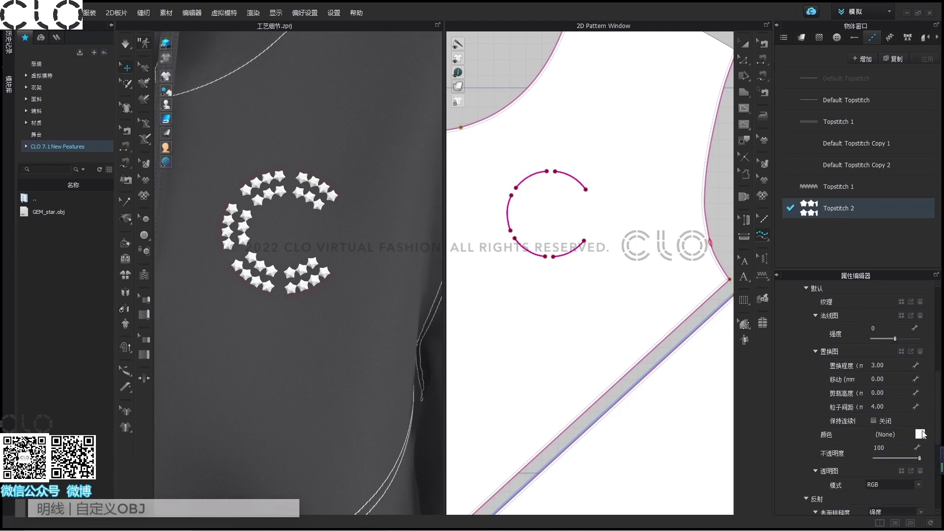
pyautogui.click(919, 434)
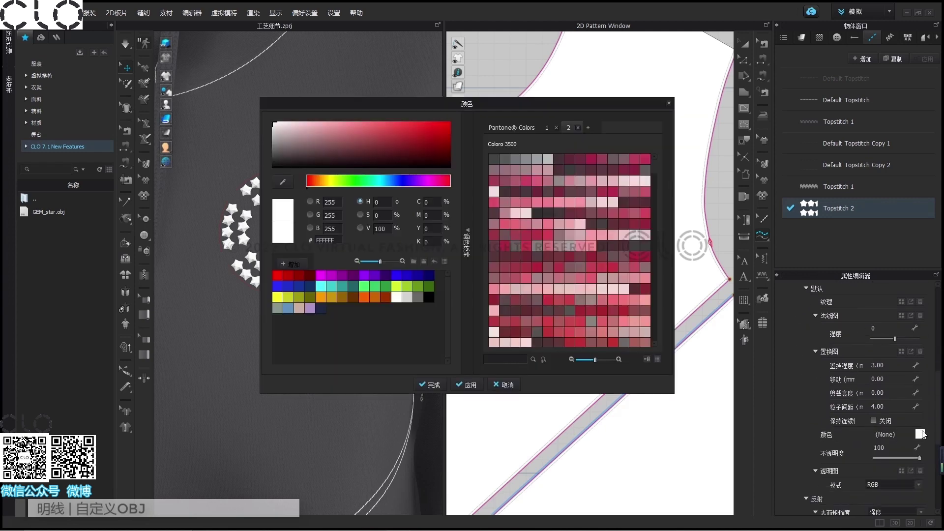
pyautogui.click(398, 297)
pyautogui.click(429, 384)
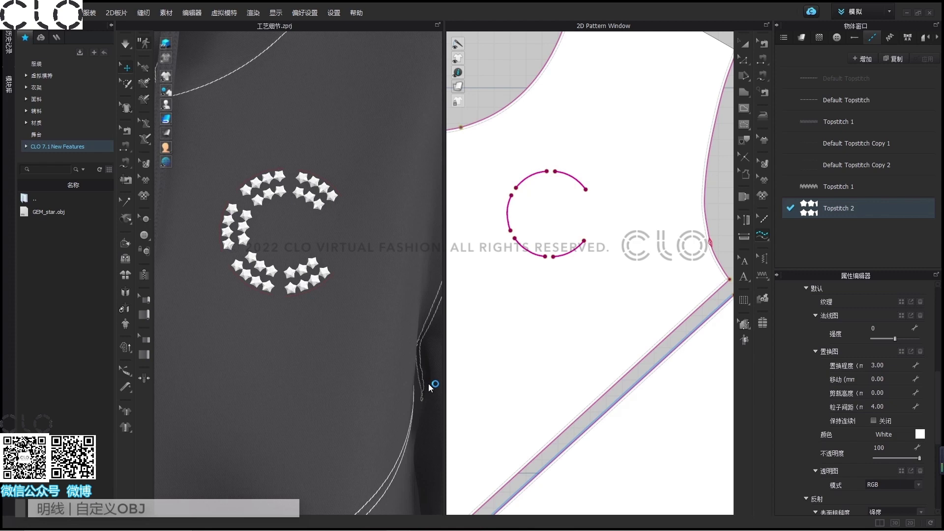
# - Open the render window and render the garment with the gem star topstitches
pyautogui.click(253, 12)
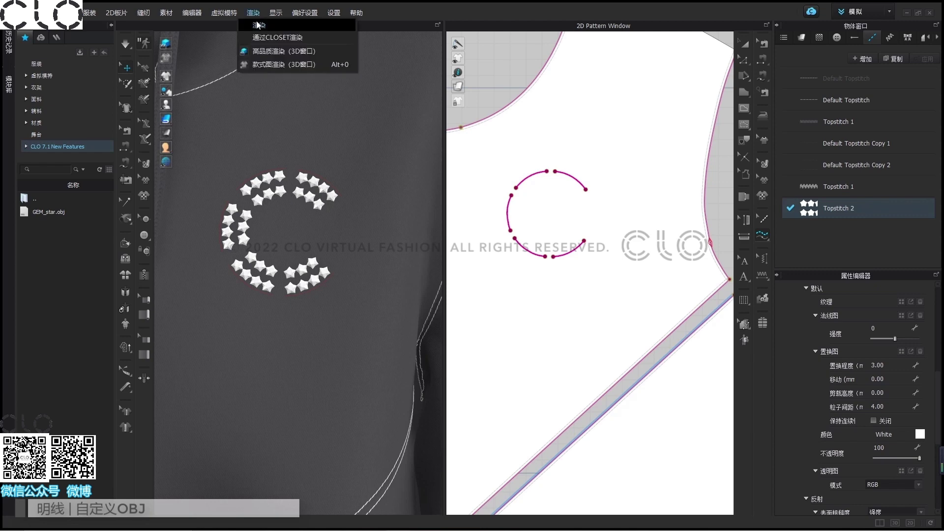
pyautogui.click(266, 66)
pyautogui.click(600, 258)
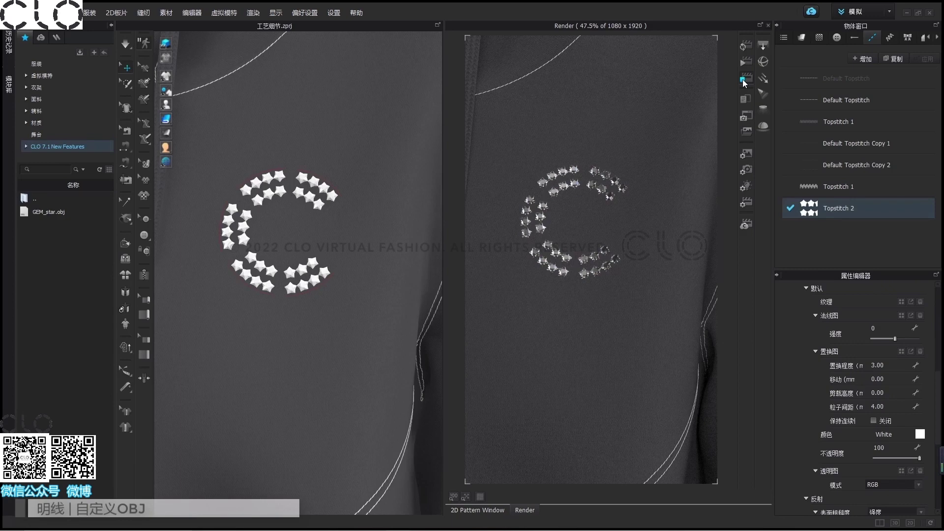
# - List the graphics (贴图), show the garment's back and examine the surface texture of the back print up close
pyautogui.click(819, 38)
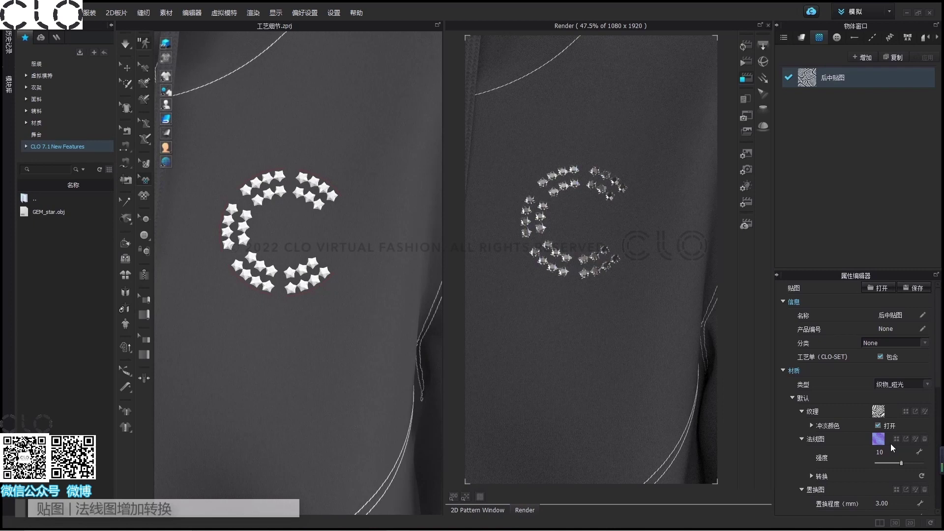
pyautogui.click(374, 376)
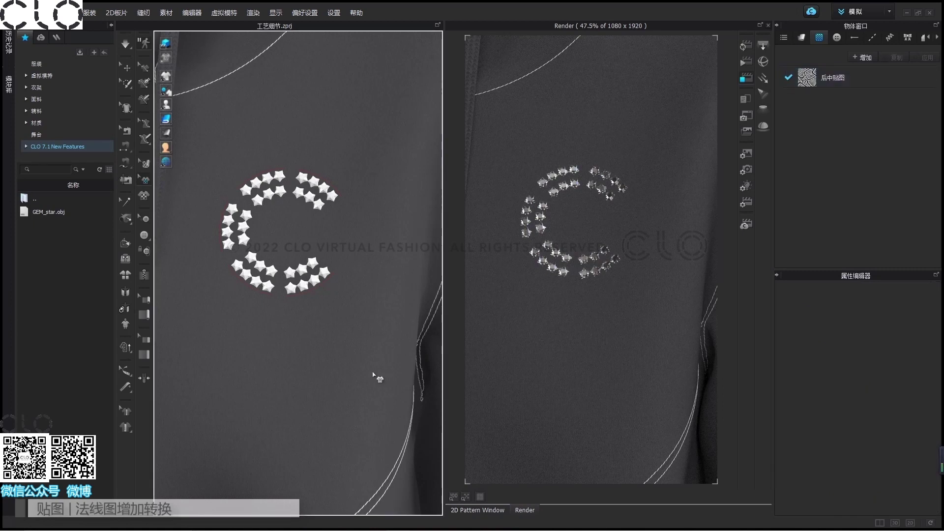
pyautogui.press('8')
pyautogui.scroll(3, 353, 147)
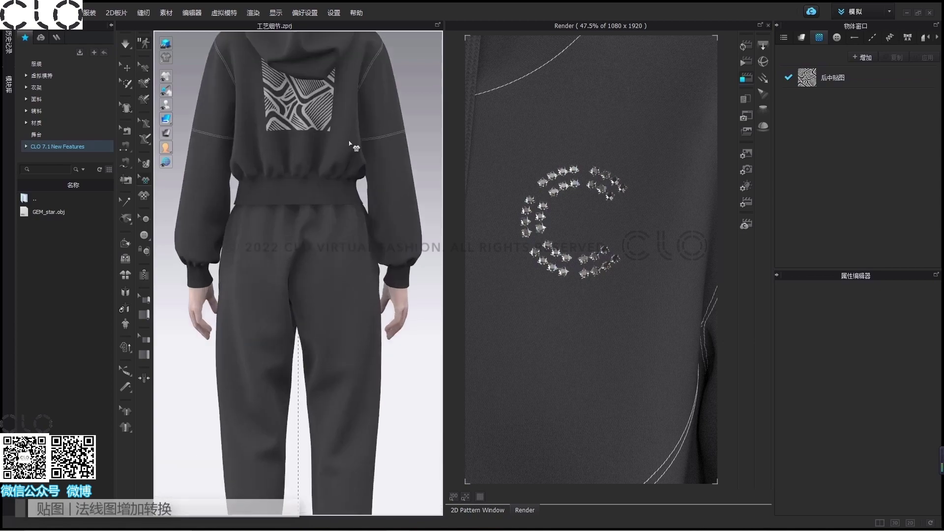
pyautogui.scroll(5, 354, 322)
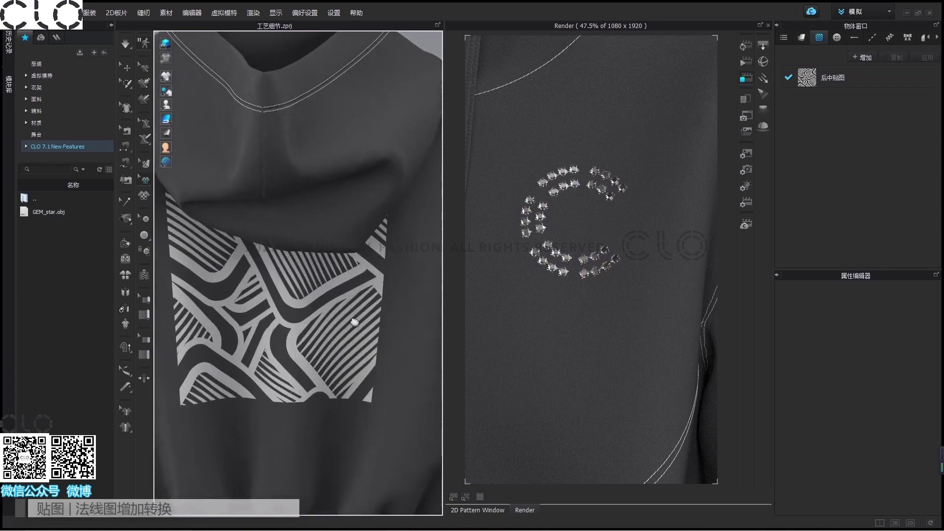
pyautogui.scroll(-2, 354, 322)
pyautogui.moveTo(303, 328); pyautogui.dragTo(264, 328, button='right')
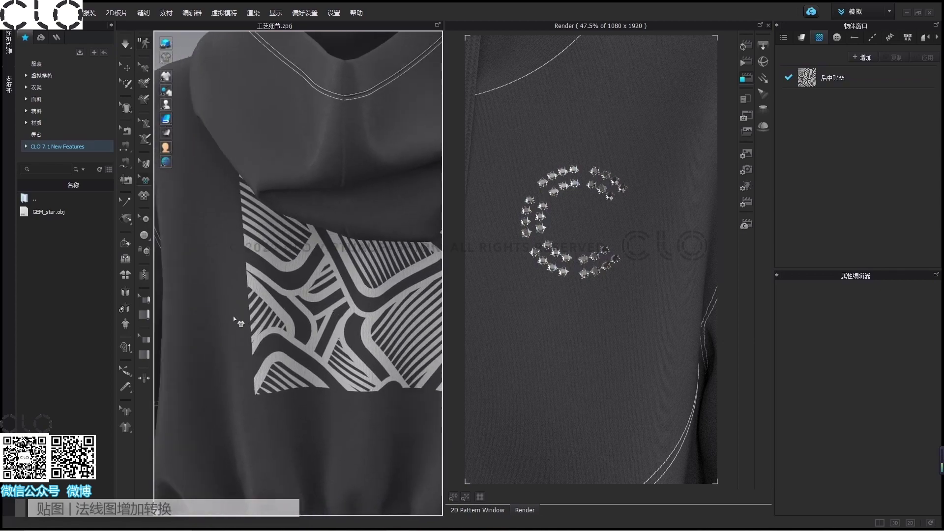
pyautogui.scroll(8, 235, 320)
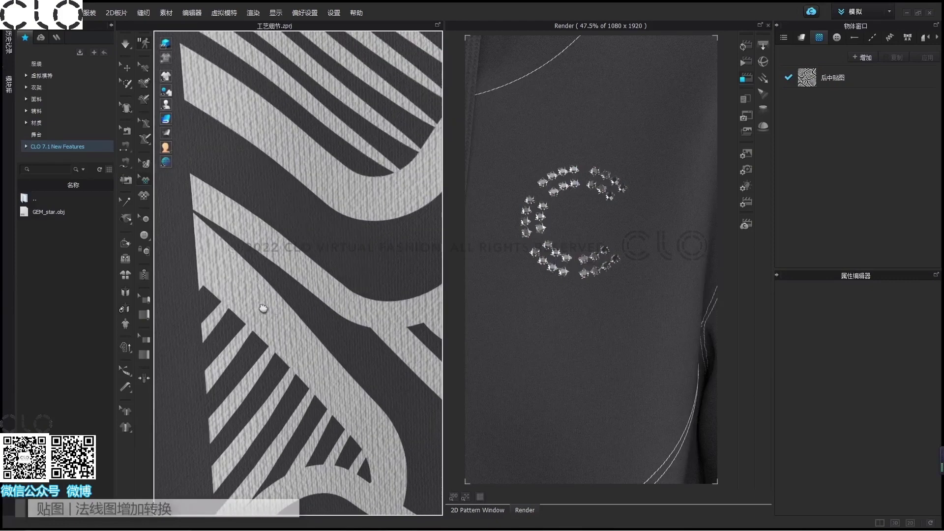
pyautogui.scroll(2, 264, 308)
# - Expand the transform (转换) settings under the normal map (法线图) of the 后中贴图 graphic
pyautogui.click(872, 80)
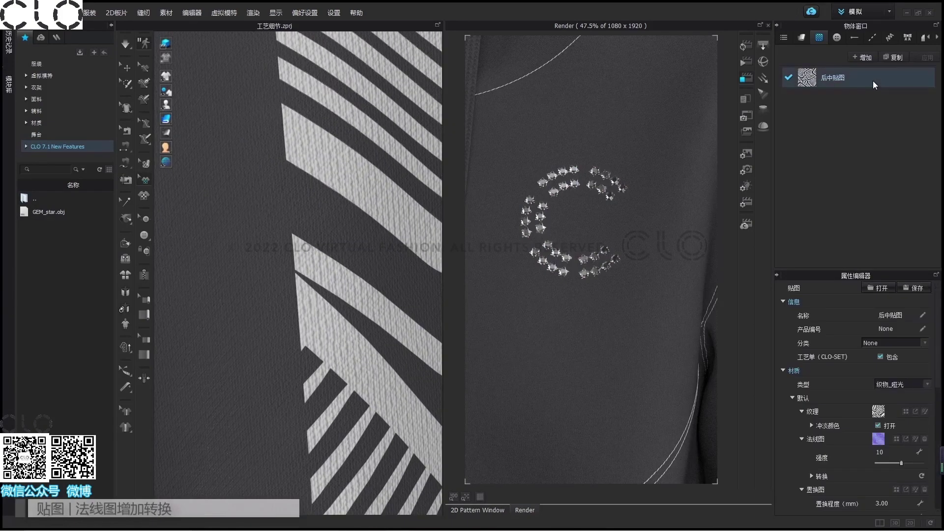
pyautogui.scroll(-3, 855, 459)
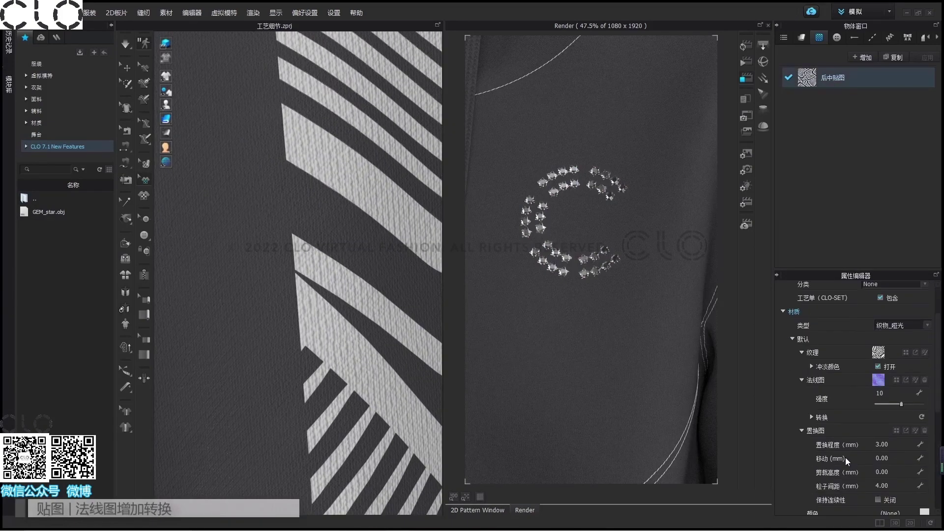
pyautogui.click(808, 417)
pyautogui.scroll(-3, 852, 438)
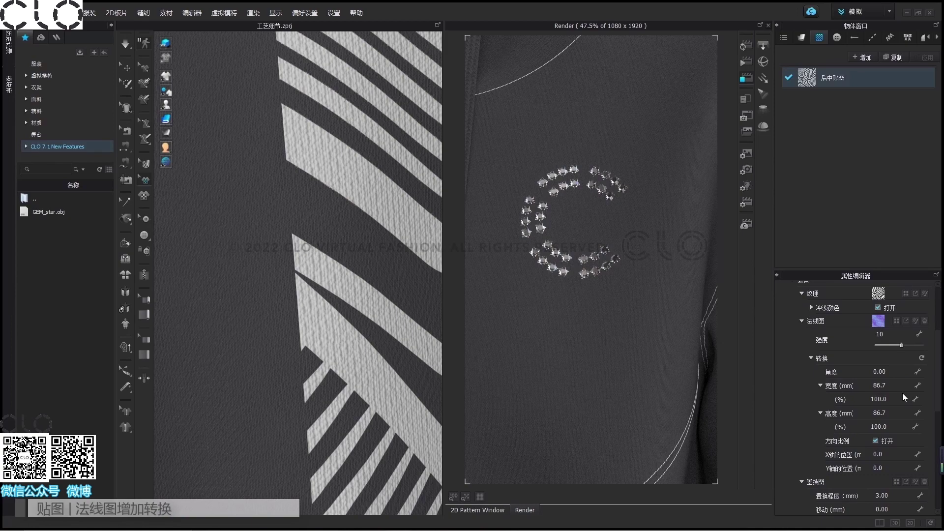
# - Check the normal map's width and height percentages in the transform settings of the 大身 fabric
pyautogui.click(801, 39)
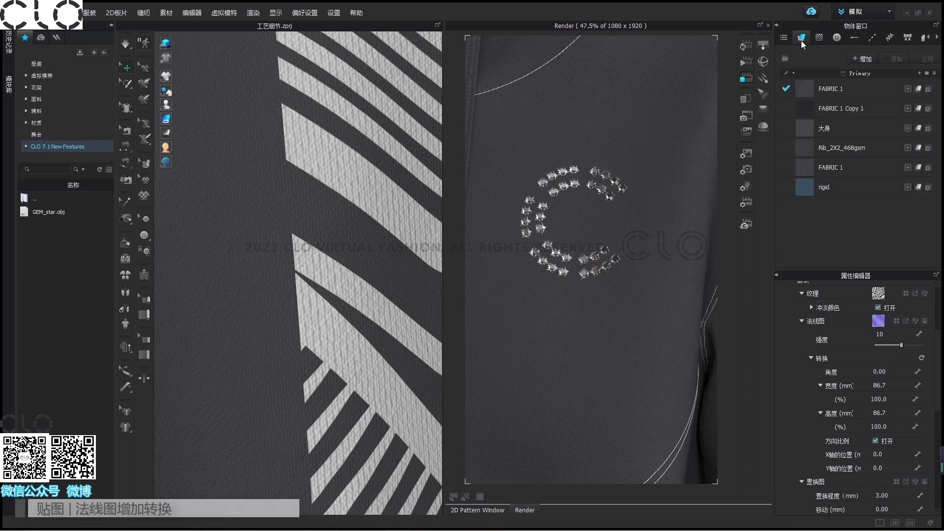
pyautogui.click(848, 126)
pyautogui.scroll(-3, 825, 436)
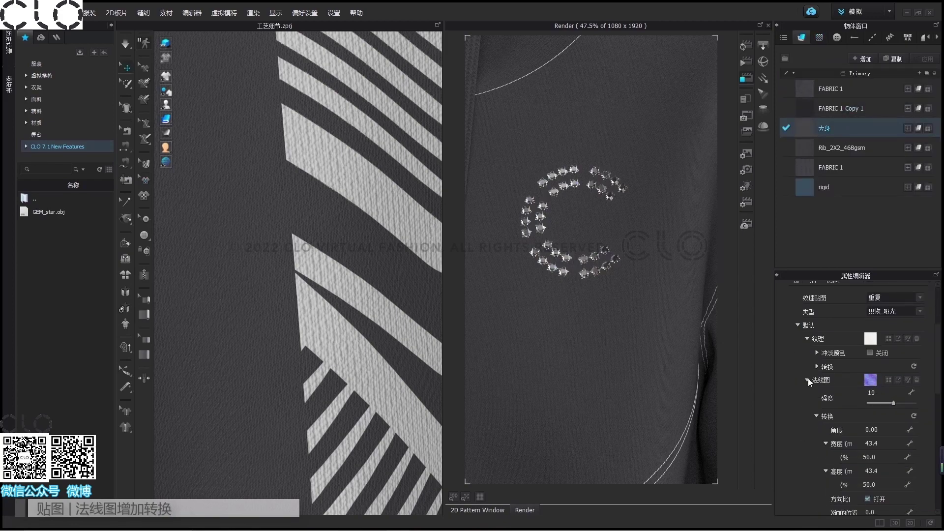
pyautogui.scroll(-3, 819, 408)
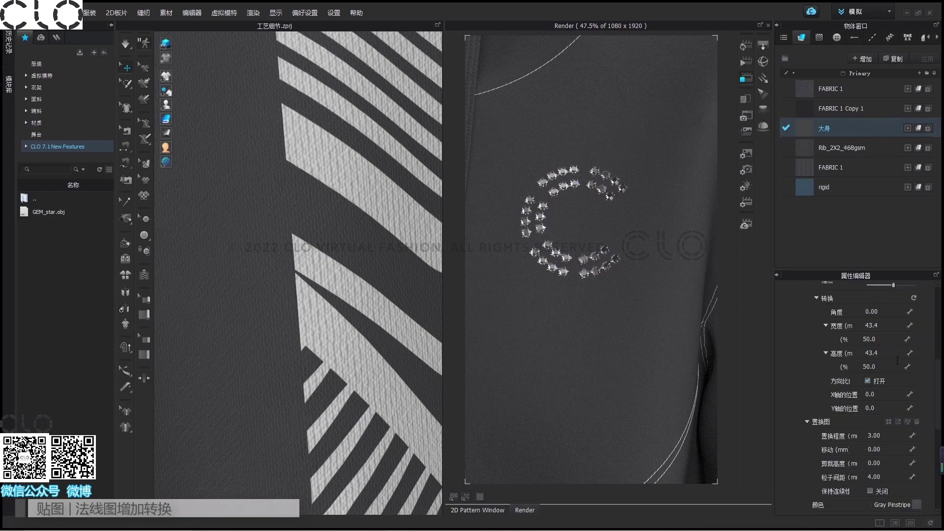
pyautogui.click(894, 338)
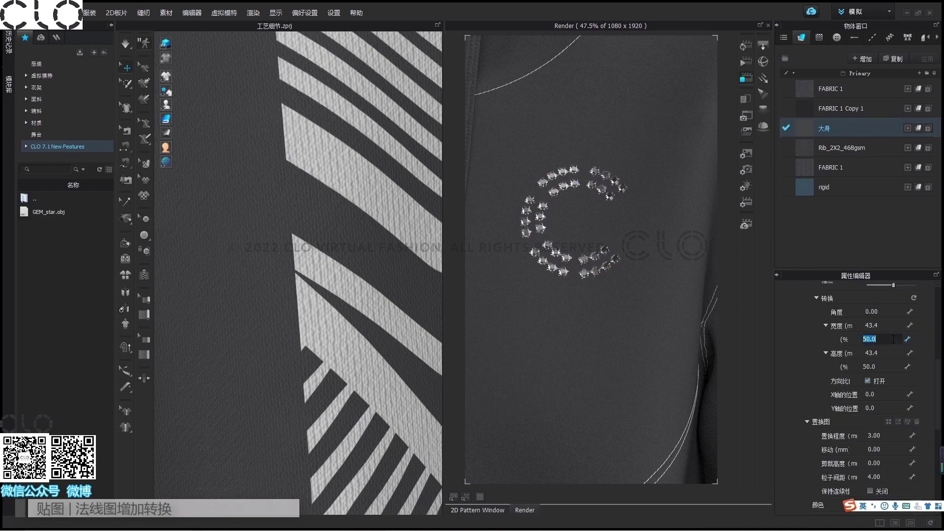
pyautogui.click(891, 367)
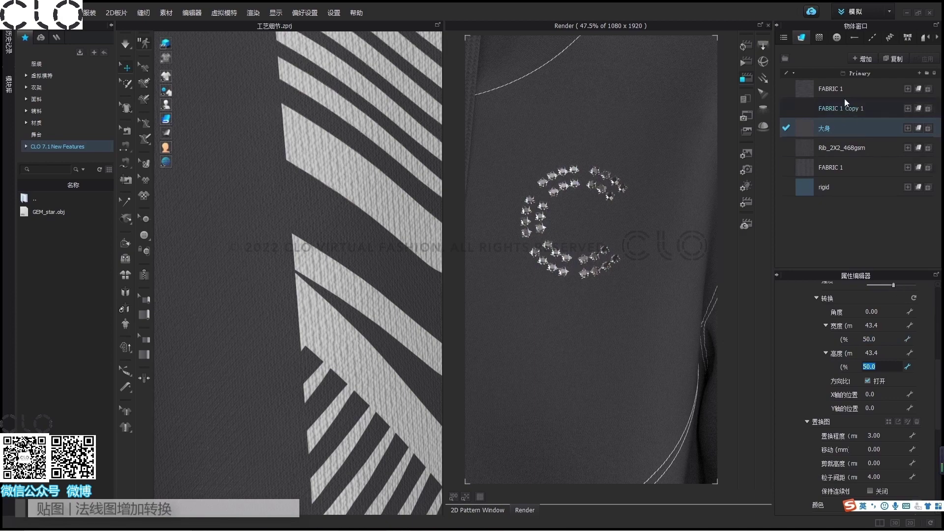
# - Set the normal map's width to 50% in the transform (转换) settings of the 后中贴图 graphic
pyautogui.click(823, 38)
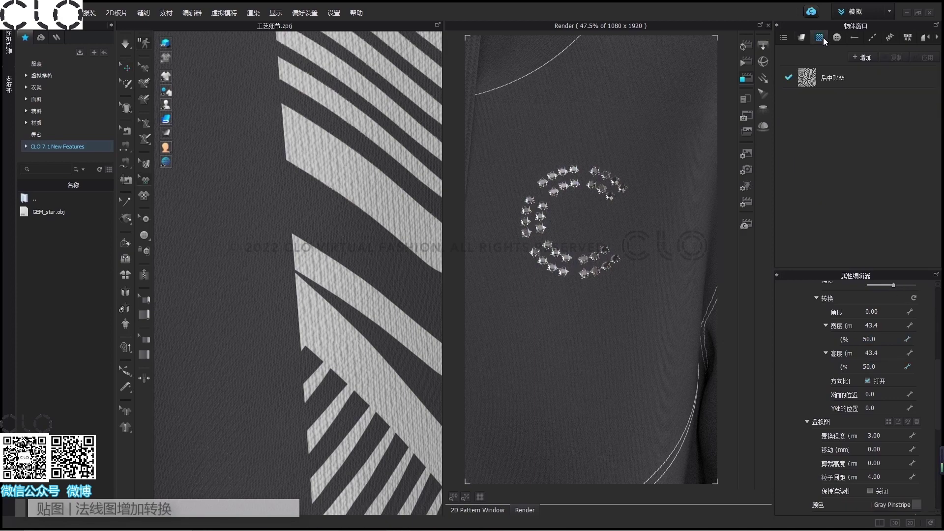
pyautogui.click(837, 77)
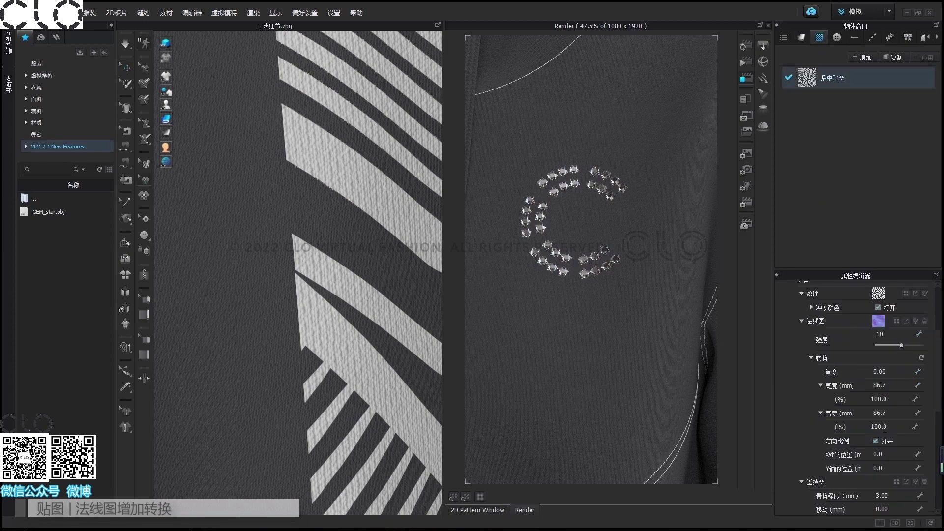
pyautogui.click(898, 402)
pyautogui.write('50')
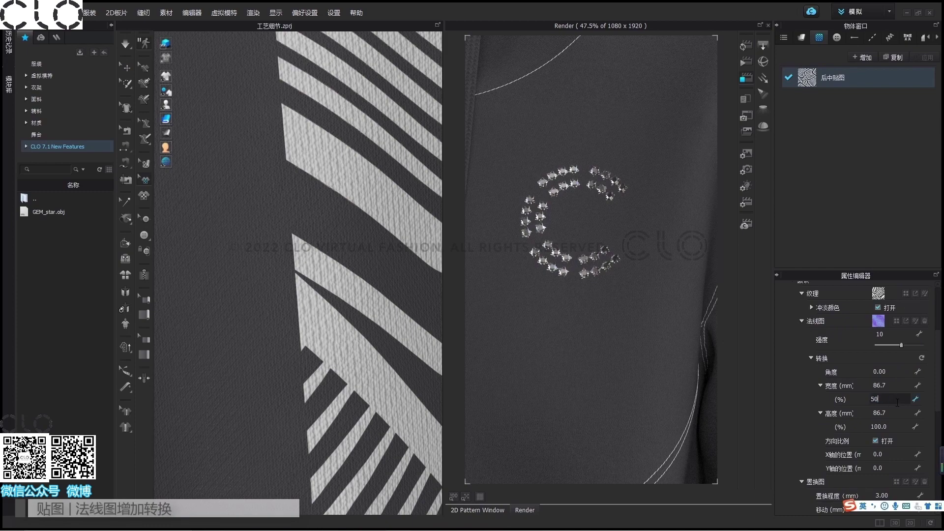
pyautogui.press('Return')
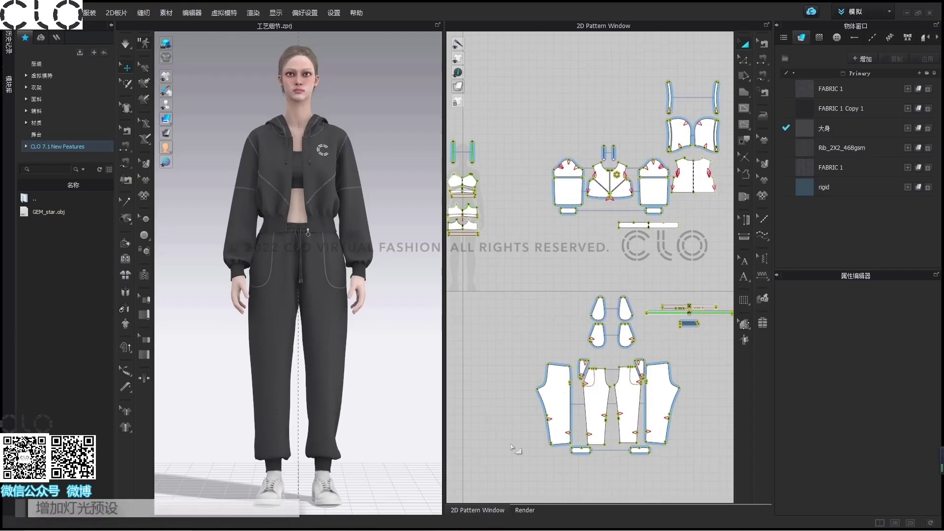
# - Open the render window and its light properties, and apply the Tilestreet lighting preset (预设)
pyautogui.click(522, 511)
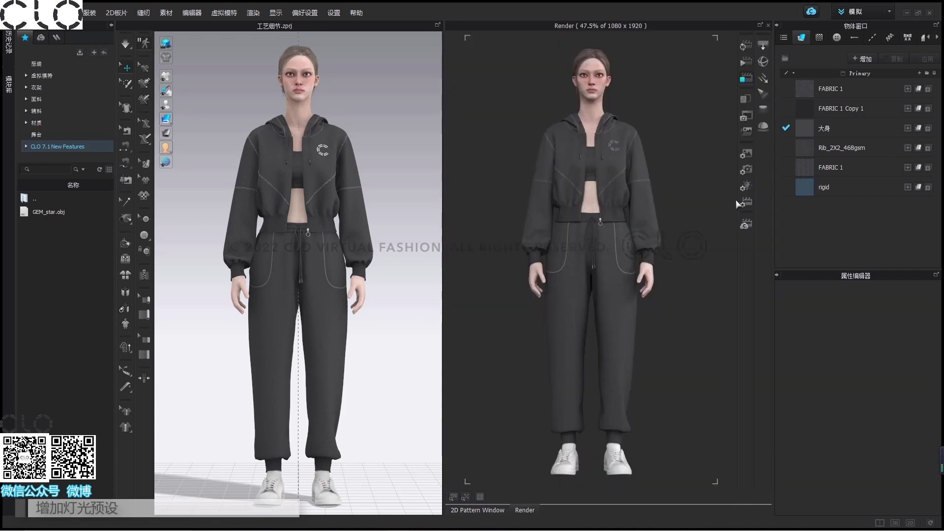
pyautogui.click(748, 189)
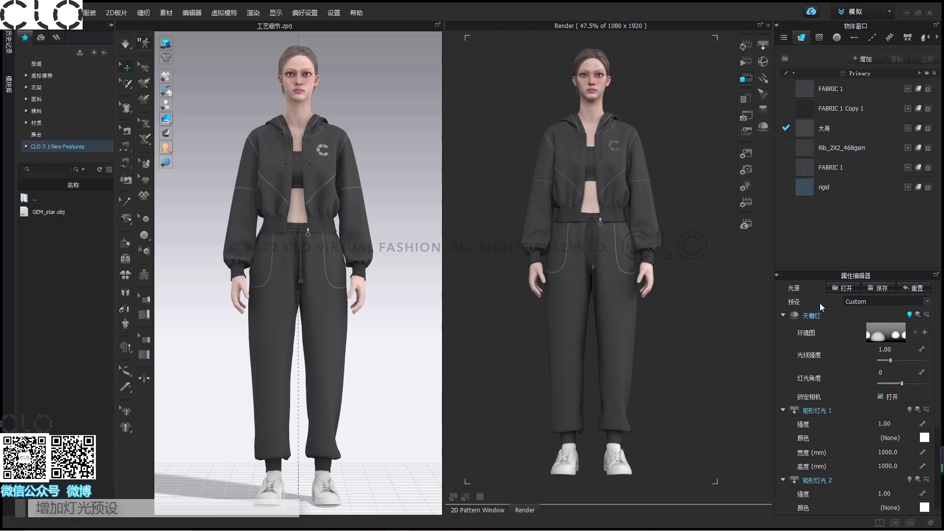
pyautogui.click(928, 302)
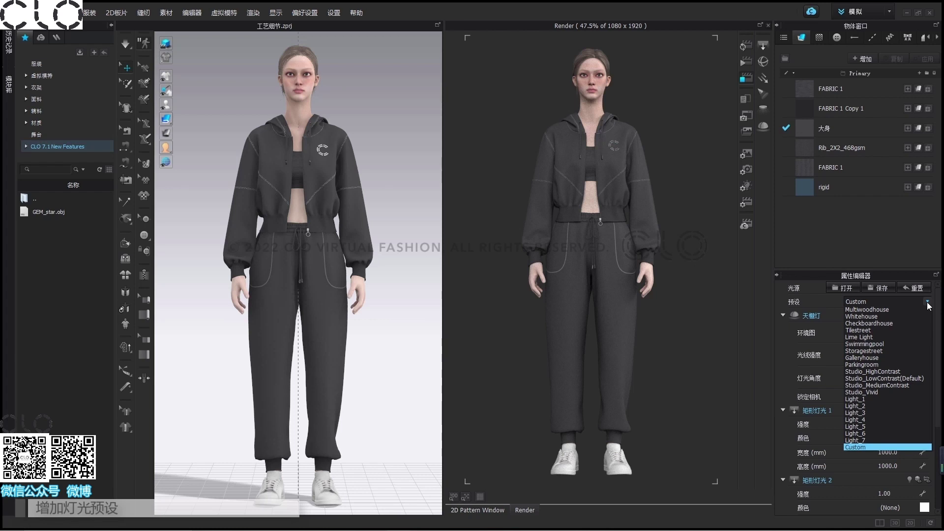
pyautogui.moveTo(910, 316)
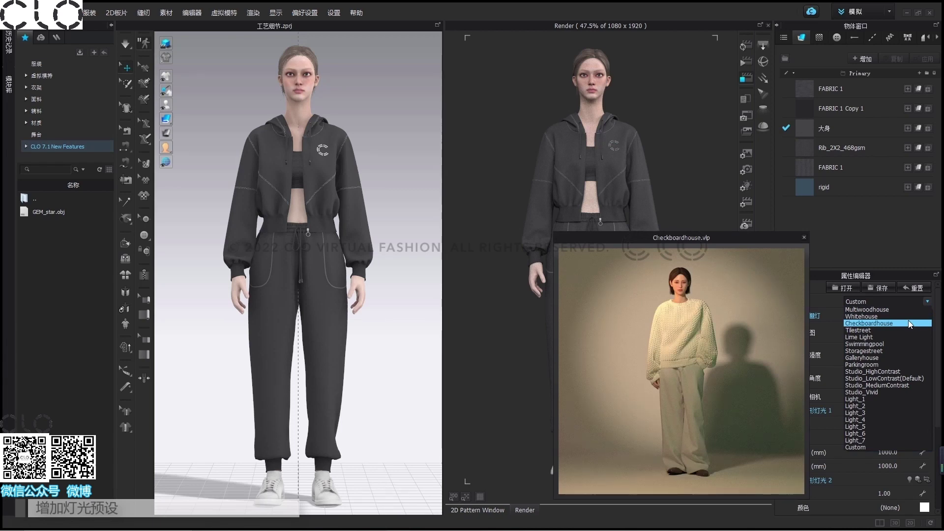
pyautogui.click(900, 332)
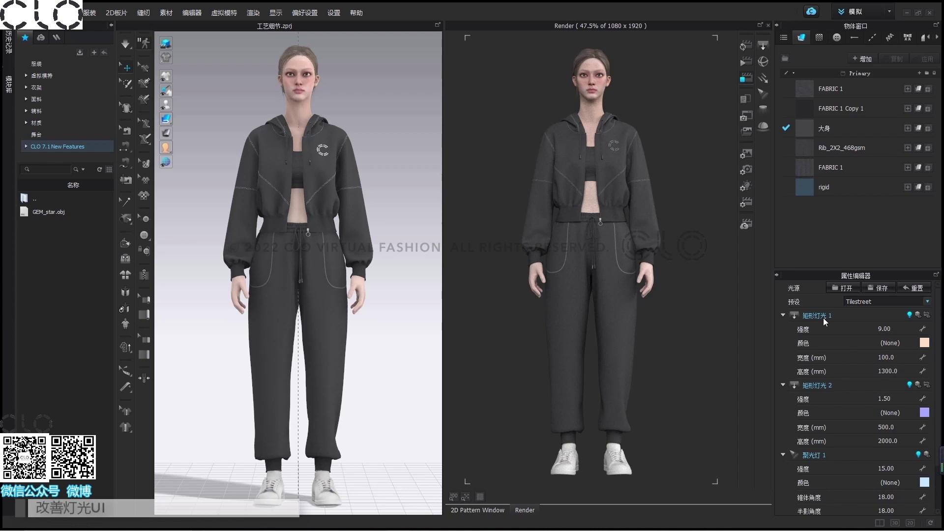
# - Switch 矩形灯光 1 off and back on, show it in the 3D and render windows, and render the garment
pyautogui.click(909, 315)
pyautogui.click(909, 314)
pyautogui.click(918, 316)
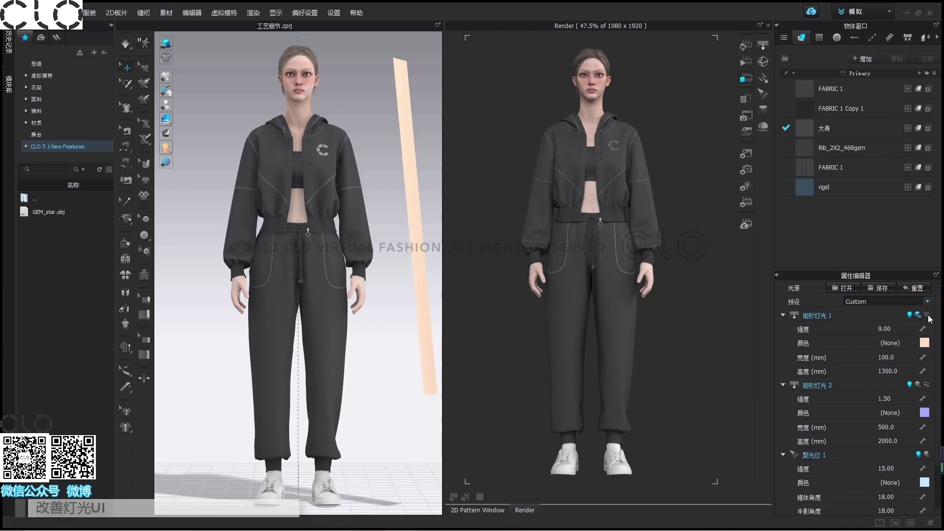
pyautogui.click(928, 315)
pyautogui.click(745, 46)
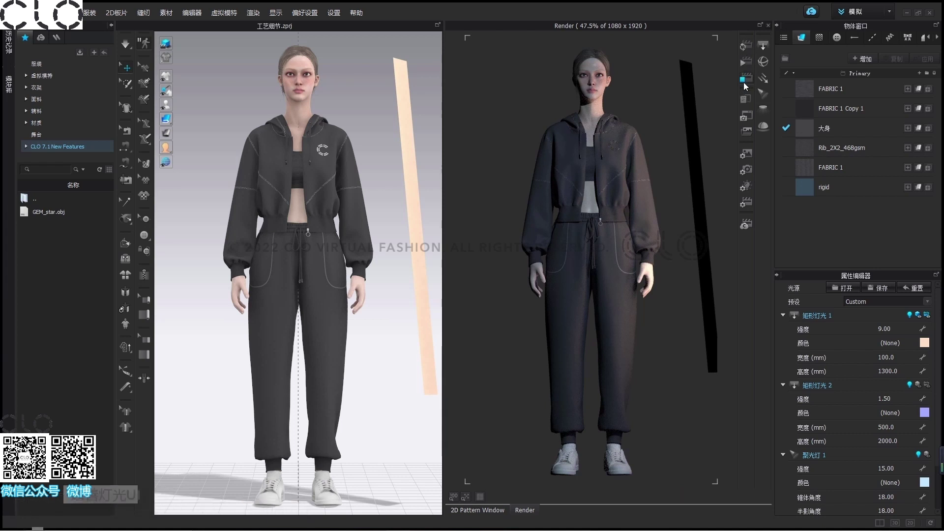
# - Toggle the render-window display of 矩形灯光 1 and restart the render
pyautogui.click(927, 314)
pyautogui.click(927, 315)
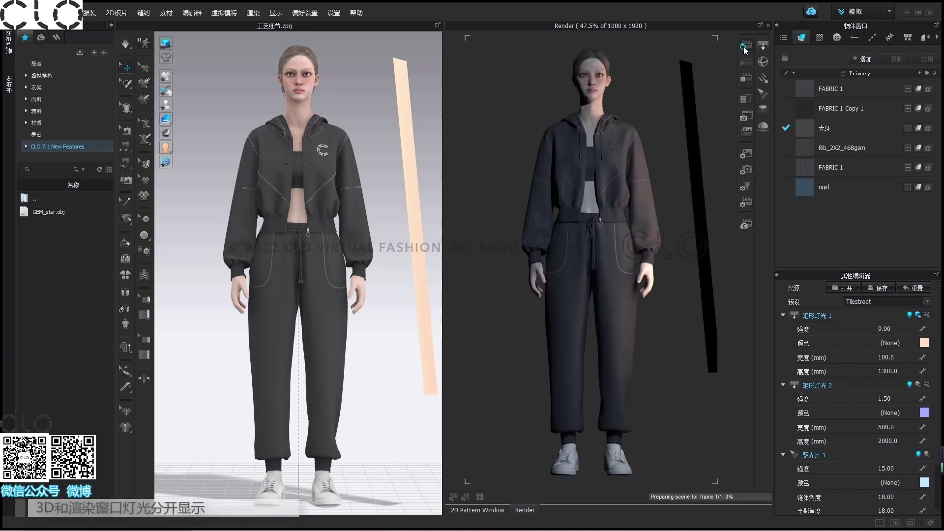
pyautogui.click(745, 48)
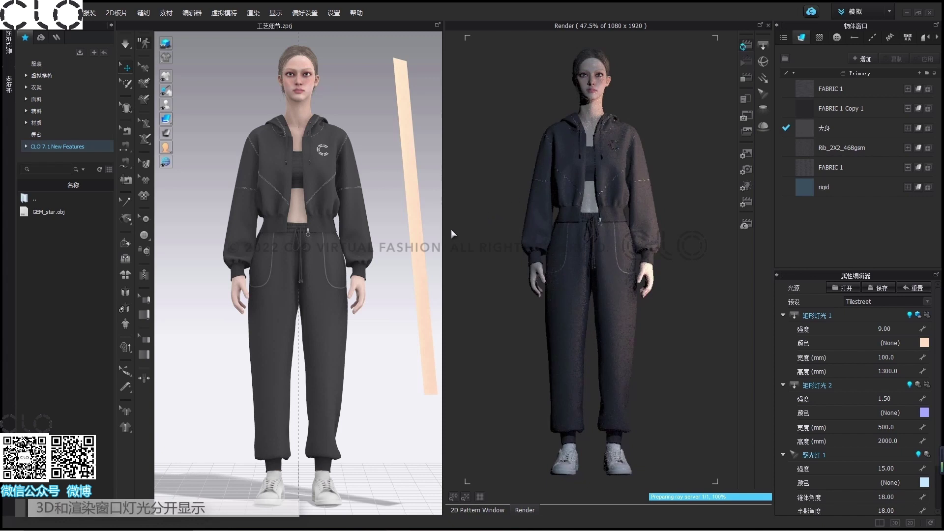
# - Select 矩形灯光 1 in the 3D window and reposition it at a slant nearer the avatar's upper body during the live render
pyautogui.click(424, 204)
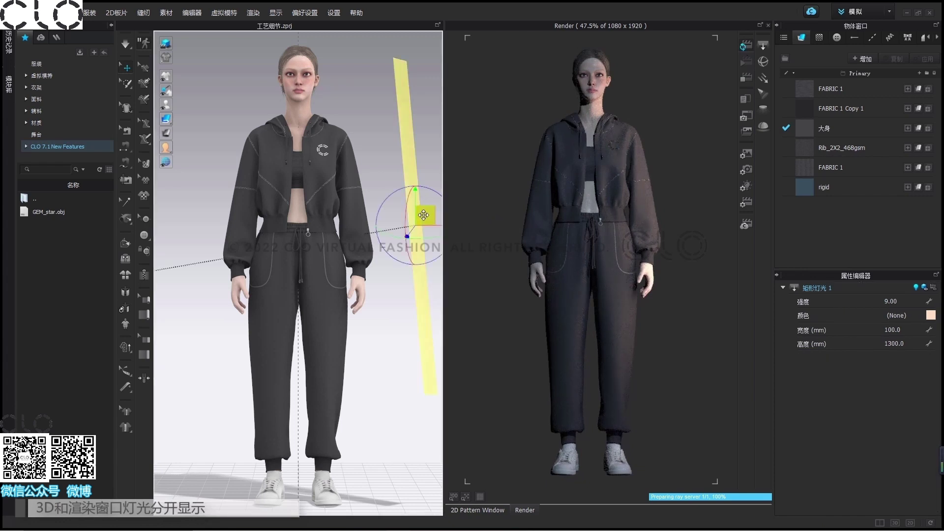
pyautogui.moveTo(421, 207); pyautogui.dragTo(407, 243)
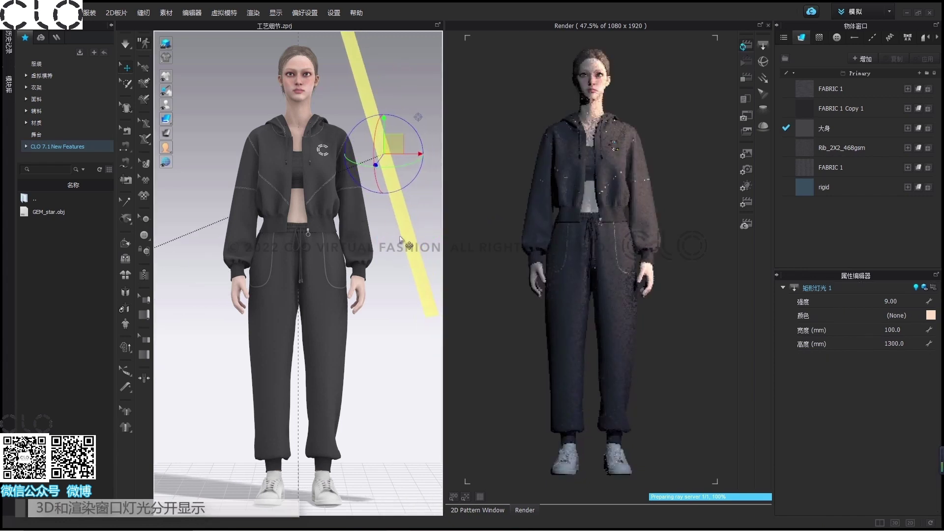
pyautogui.moveTo(358, 290); pyautogui.dragTo(365, 296, button='right')
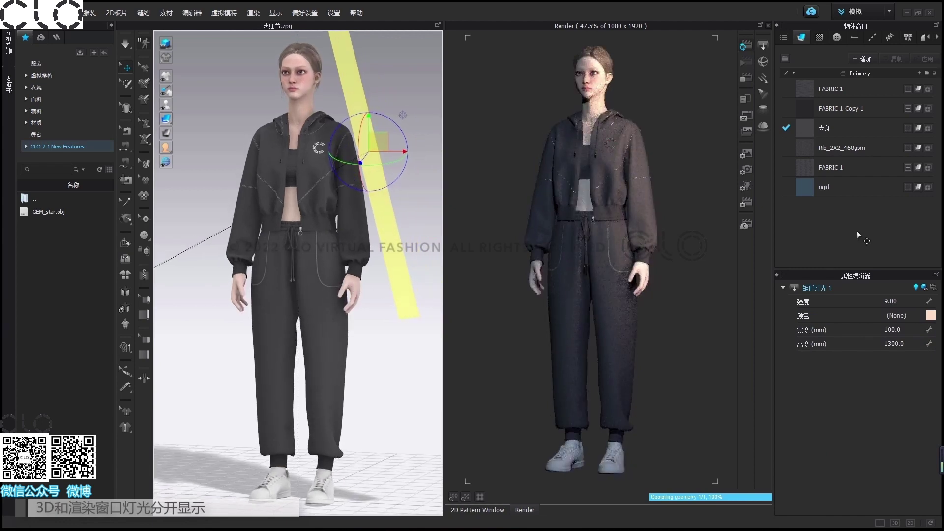
# - Stop the render and reset (重置) the light sources
pyautogui.click(746, 78)
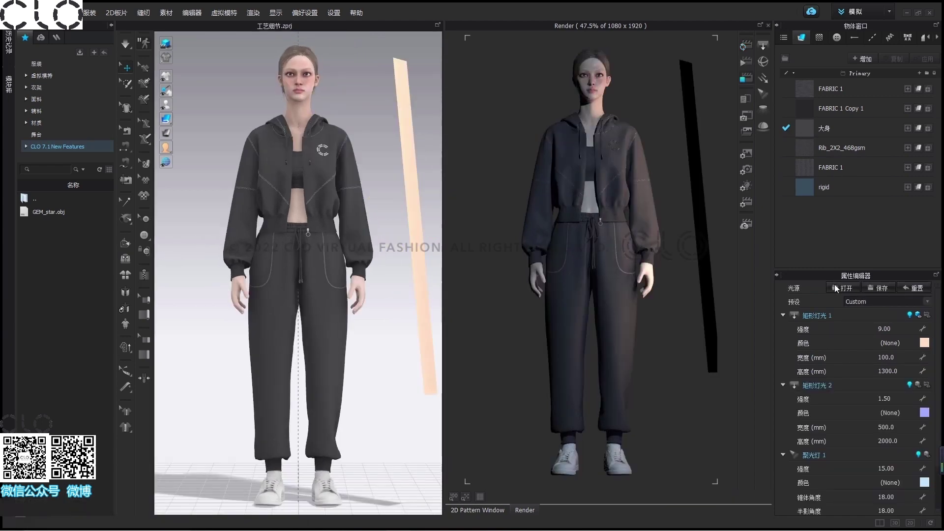
pyautogui.click(911, 288)
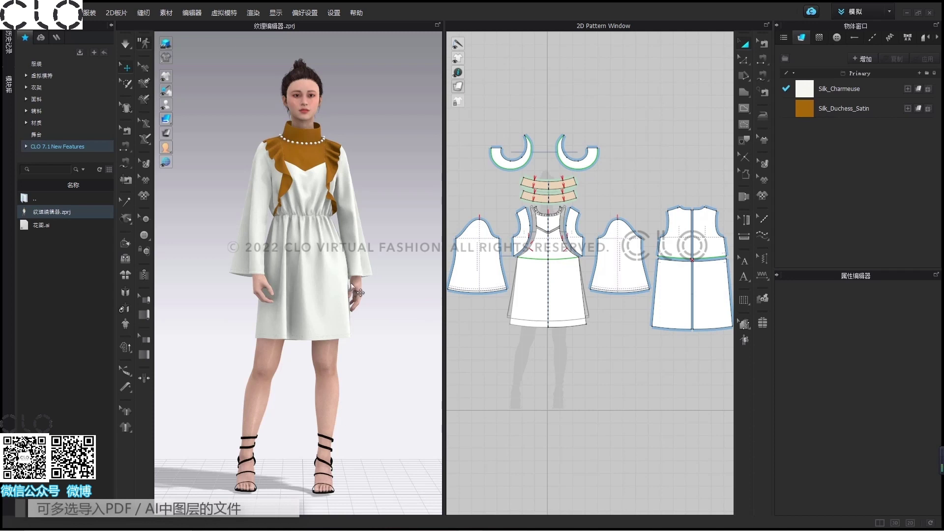
# - Open the Silk_Charmeuse fabric's texture in the Texture Editor and add the 花图 Illustrator file
pyautogui.click(859, 96)
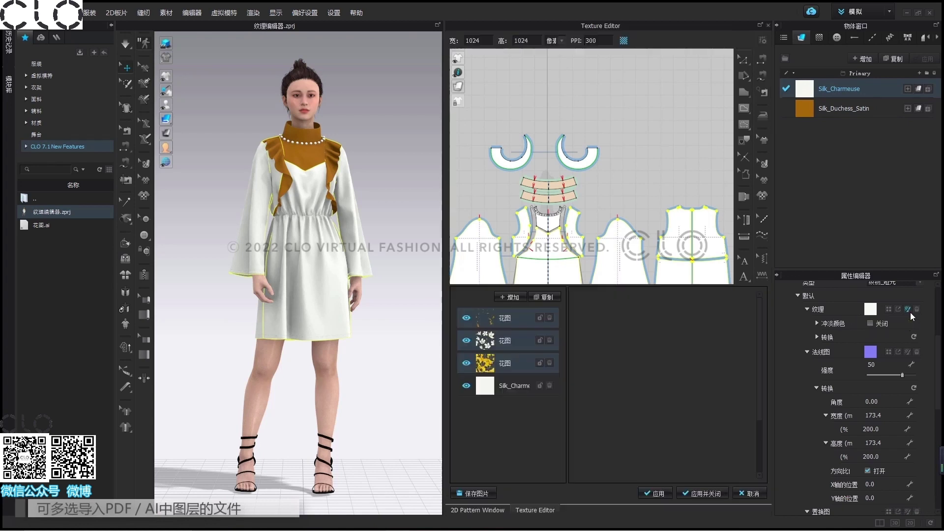
pyautogui.click(908, 309)
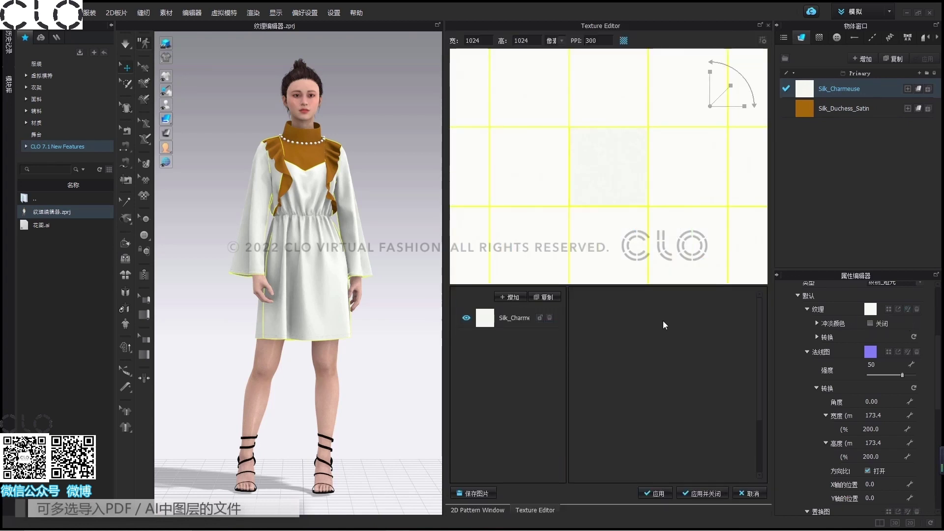
pyautogui.click(516, 300)
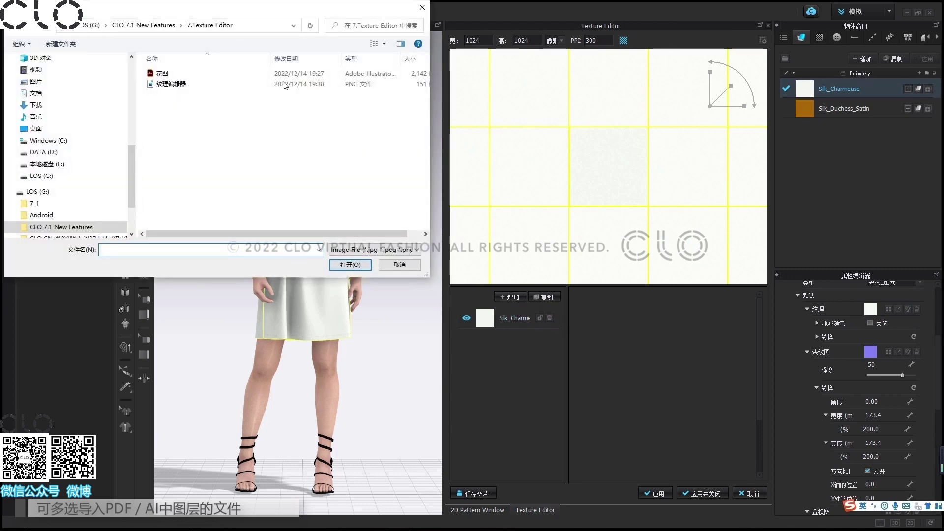
pyautogui.click(283, 75)
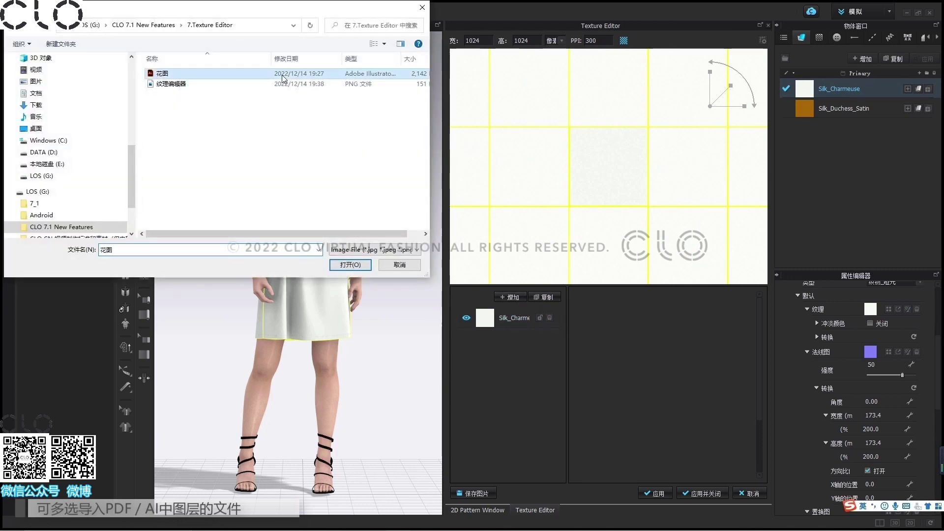
pyautogui.click(349, 266)
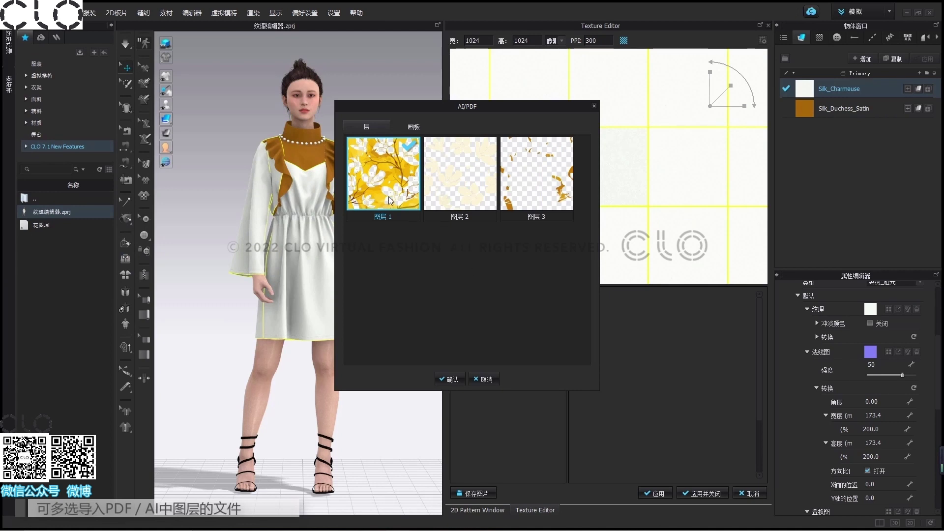
# - Check the file's artboard (画板) view, and import 图层 1, 图层 2 and 图层 3 as separate layers
pyautogui.click(478, 190)
pyautogui.click(541, 192)
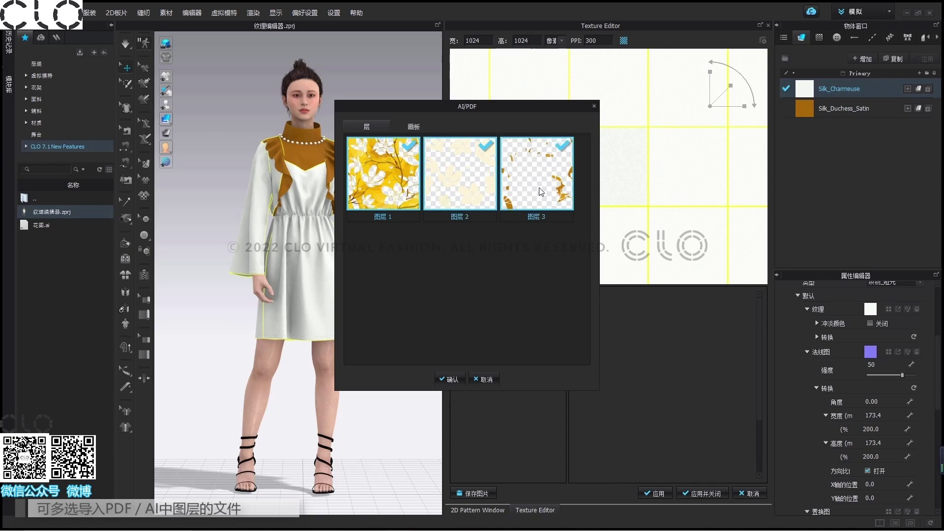
pyautogui.click(408, 125)
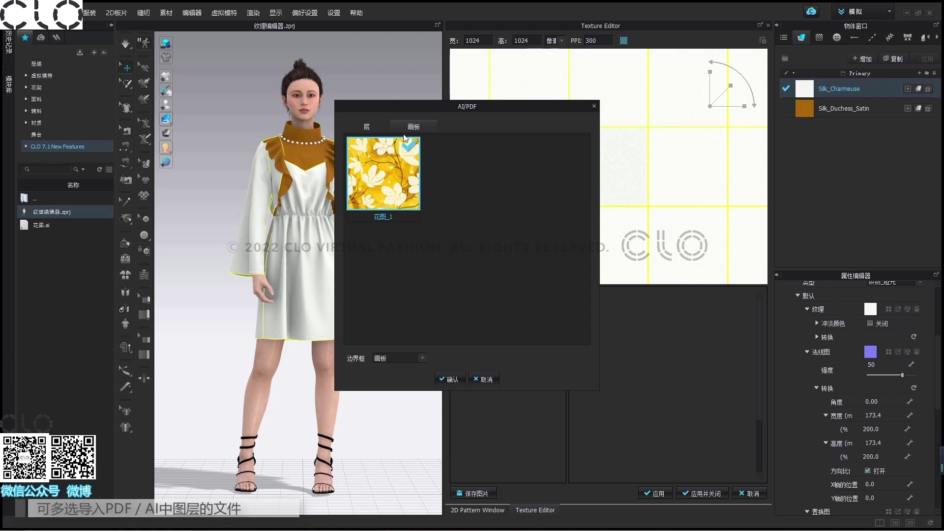
pyautogui.click(380, 126)
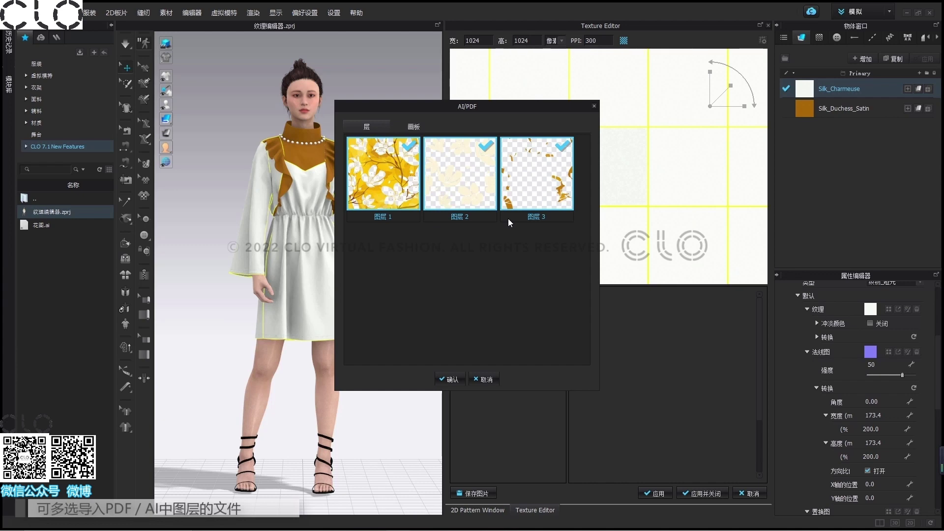
pyautogui.click(451, 380)
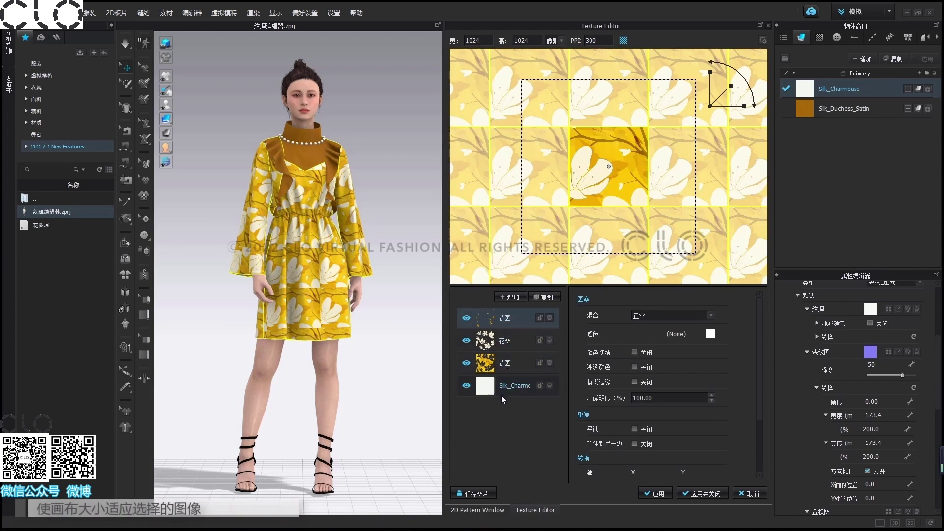
# - Fit the canvas size to the topmost 花图 layer's image (使画布大小适应选择的图像)
pyautogui.click(521, 370)
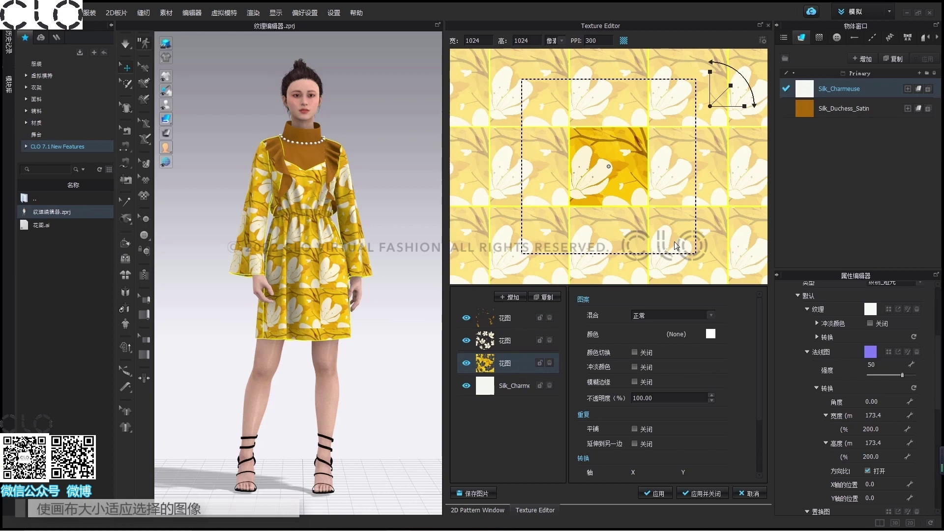
pyautogui.click(515, 342)
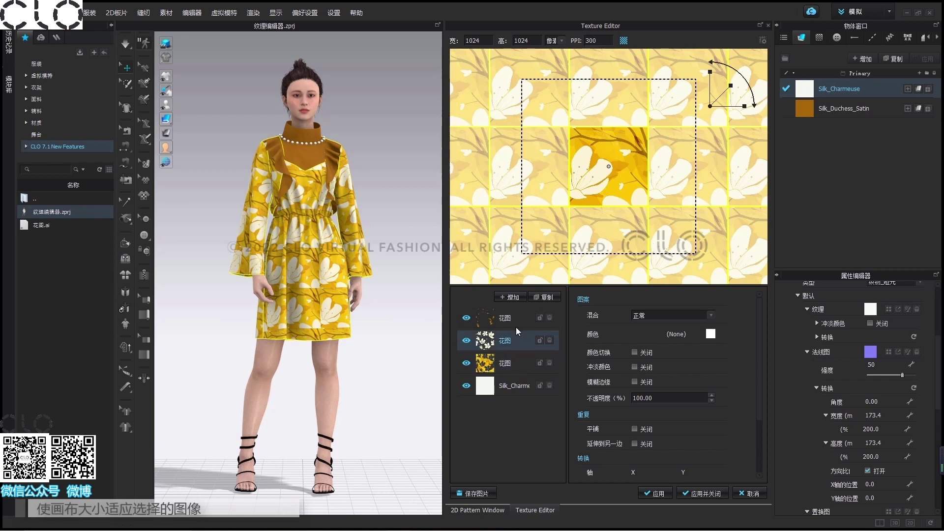
pyautogui.click(516, 324)
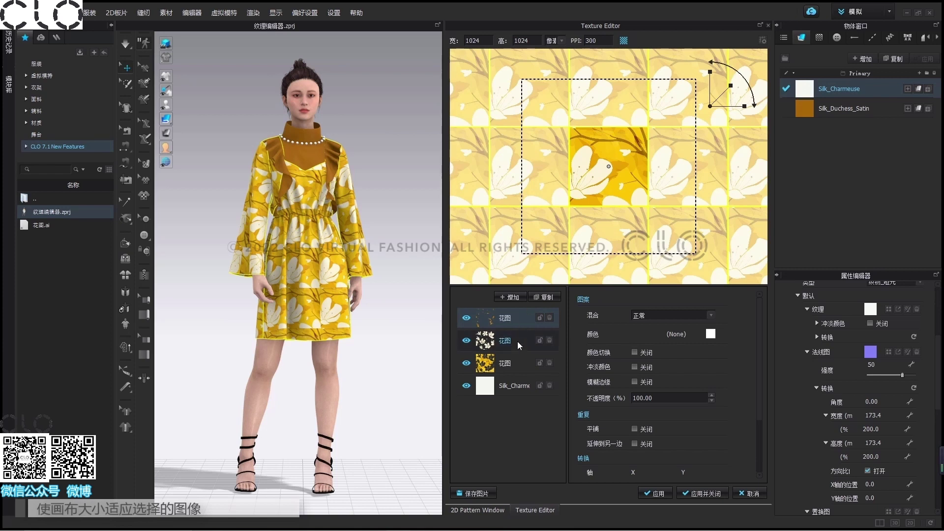
pyautogui.rightClick(518, 323)
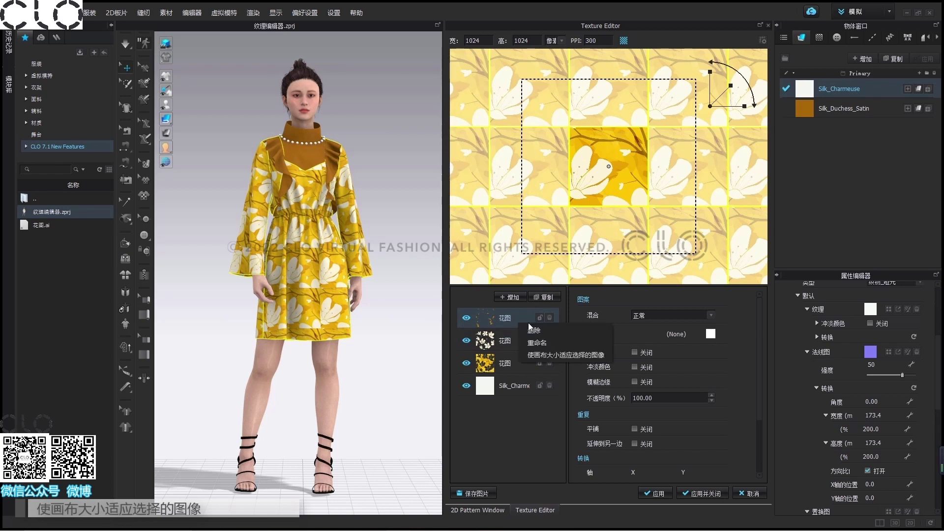
pyautogui.click(573, 355)
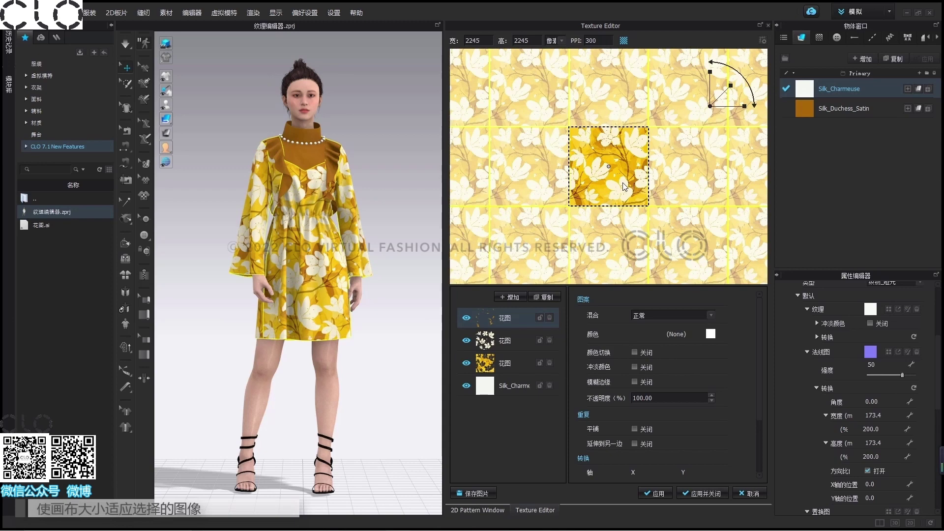
# - Hide the three 花图 layers and turn on tiling (平铺) for the Silk_Charmeuse base layer
pyautogui.scroll(6, 396, 292)
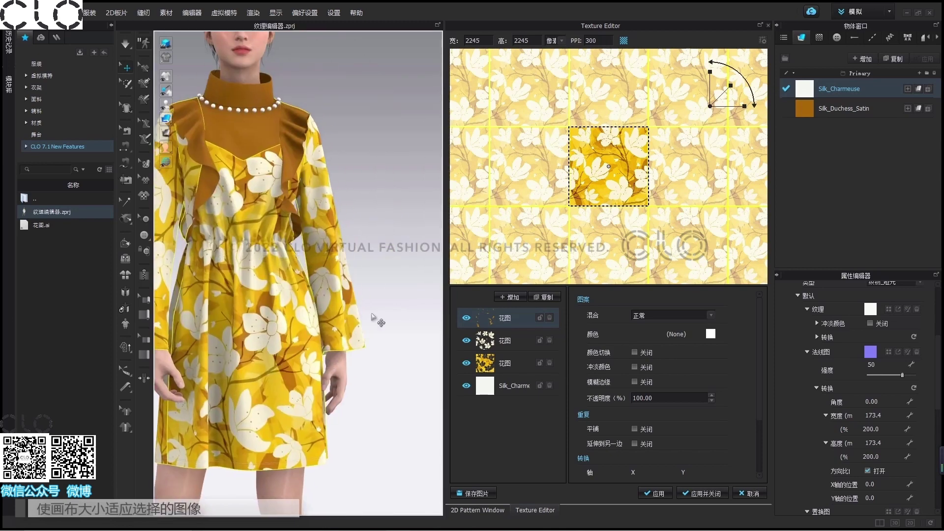
pyautogui.scroll(5, 374, 302)
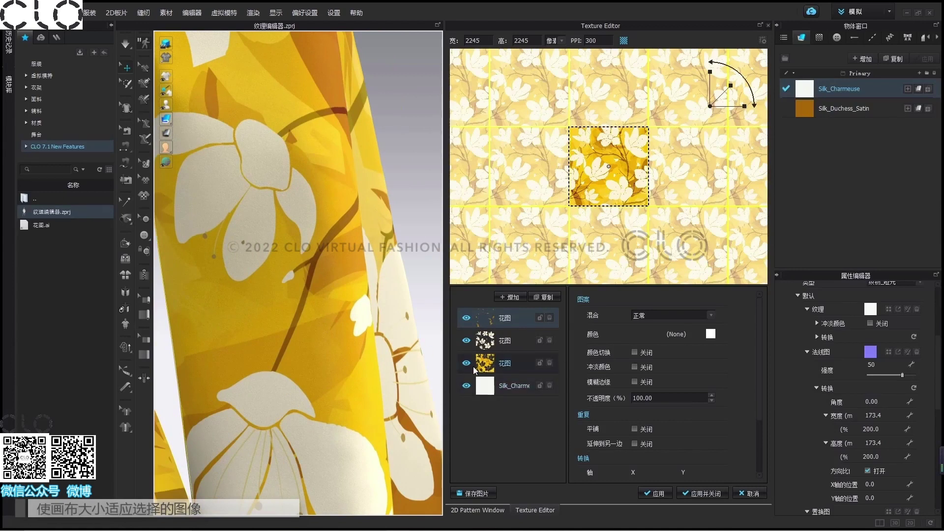
pyautogui.keyDown('shift'); pyautogui.click(526, 345); pyautogui.keyUp('shift')
pyautogui.keyDown('shift'); pyautogui.click(523, 360); pyautogui.keyUp('shift')
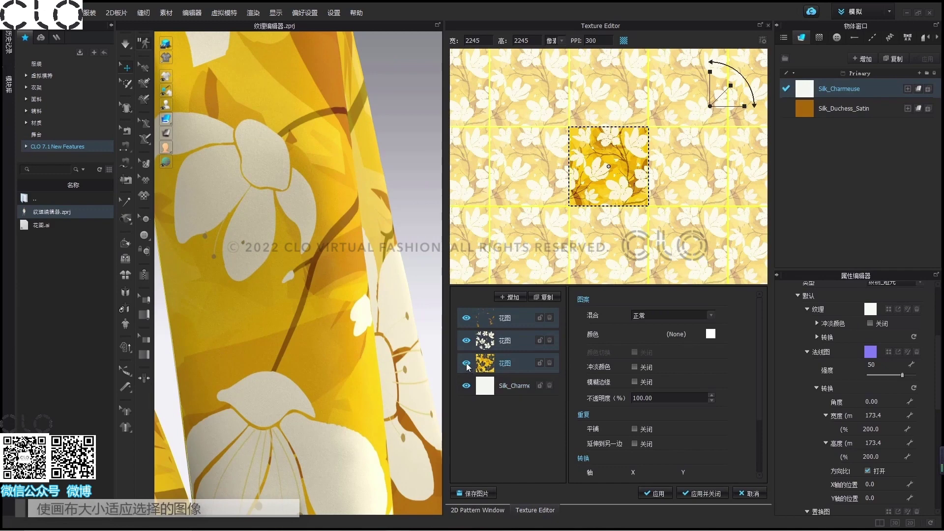
pyautogui.click(466, 363)
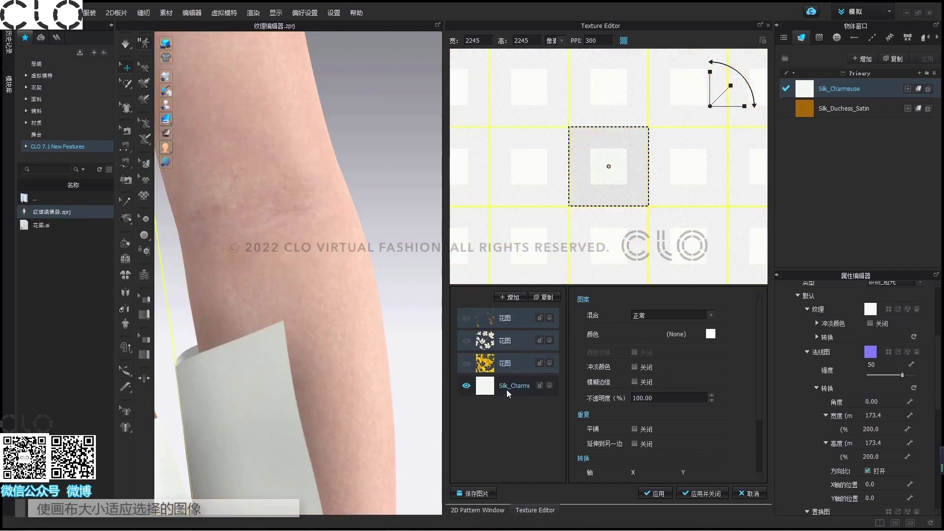
pyautogui.click(506, 390)
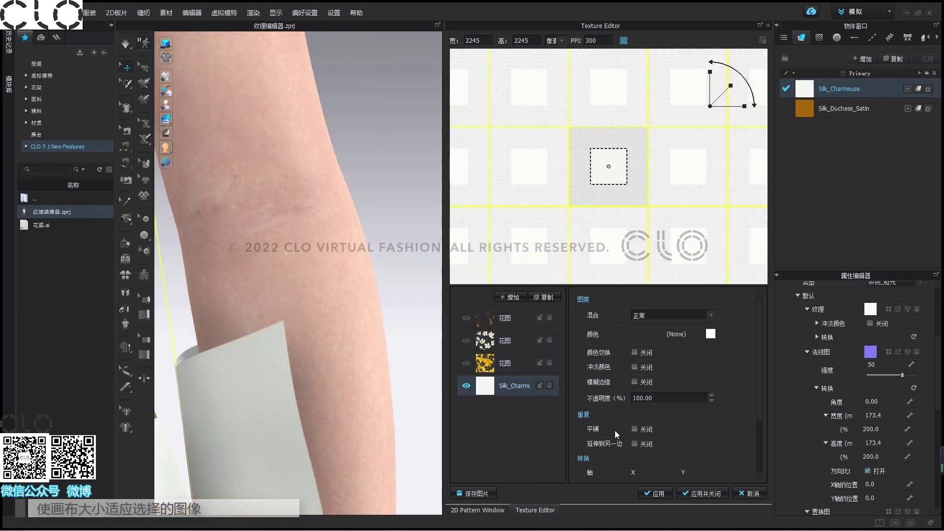
pyautogui.click(635, 430)
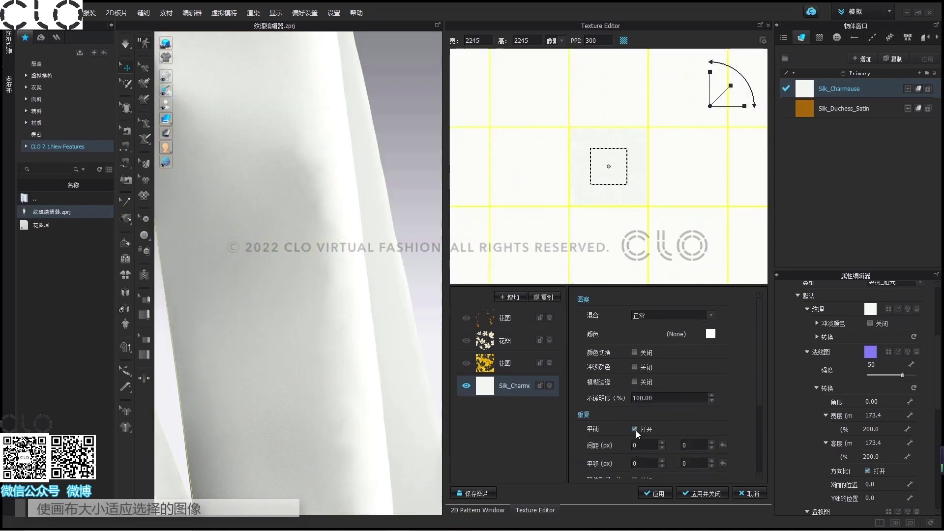
# - Select all three 花图 layers together, show them again and set their blend mode (混合) to 正片叠底
pyautogui.click(522, 370)
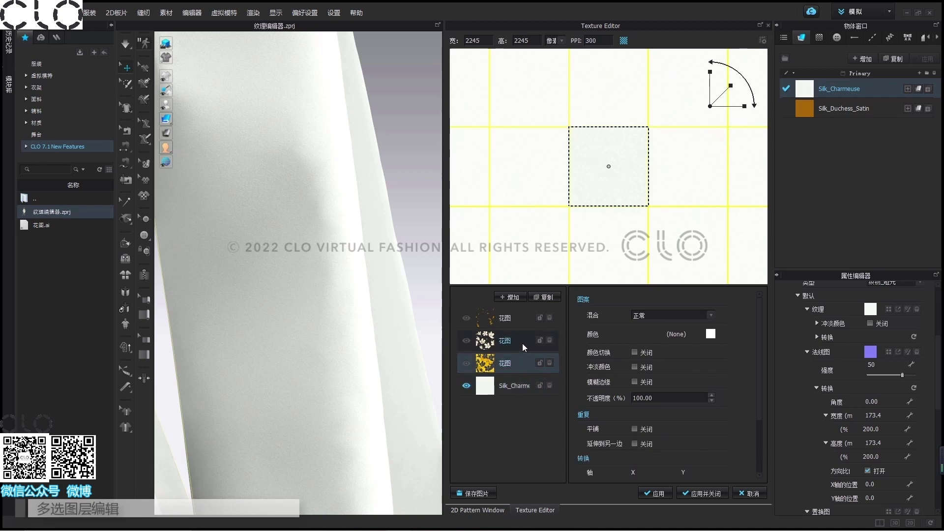
pyautogui.keyDown('ctrl'); pyautogui.click(523, 343); pyautogui.keyUp('ctrl')
pyautogui.keyDown('ctrl'); pyautogui.click(526, 319); pyautogui.keyUp('ctrl')
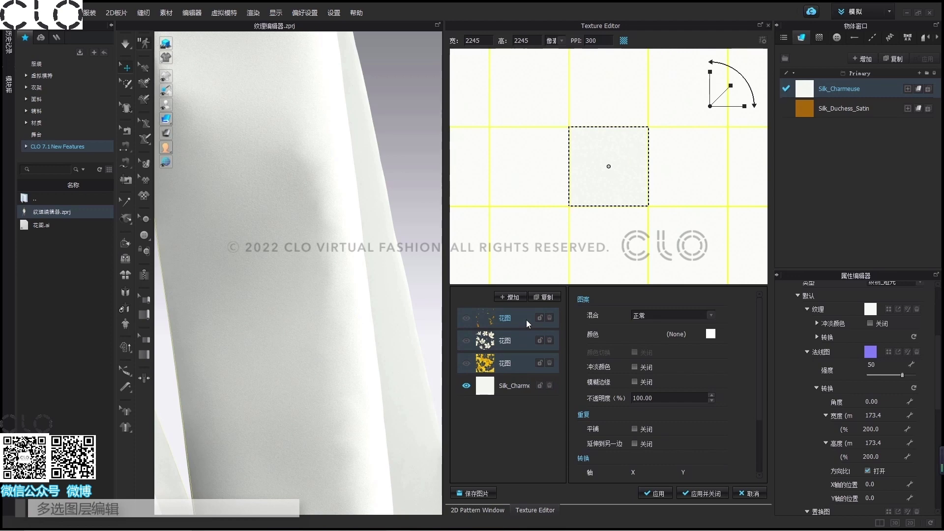
pyautogui.click(467, 319)
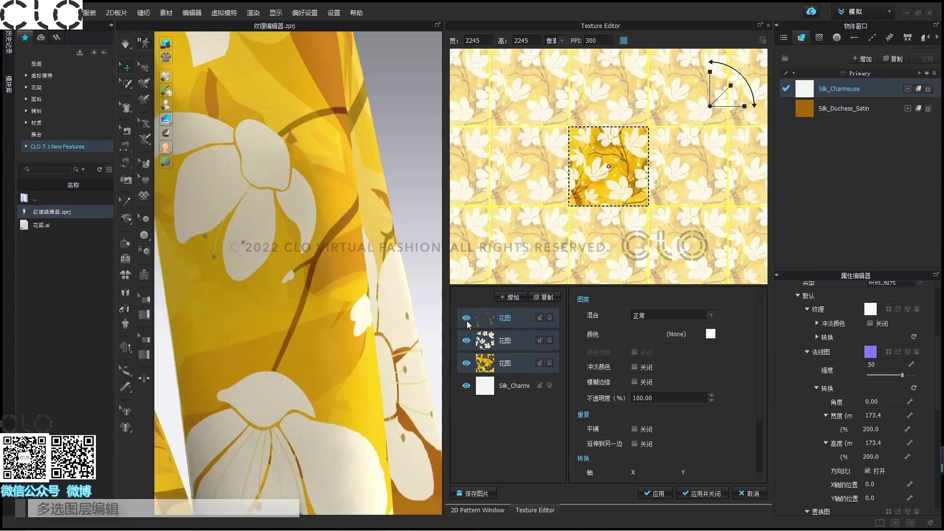
pyautogui.click(711, 315)
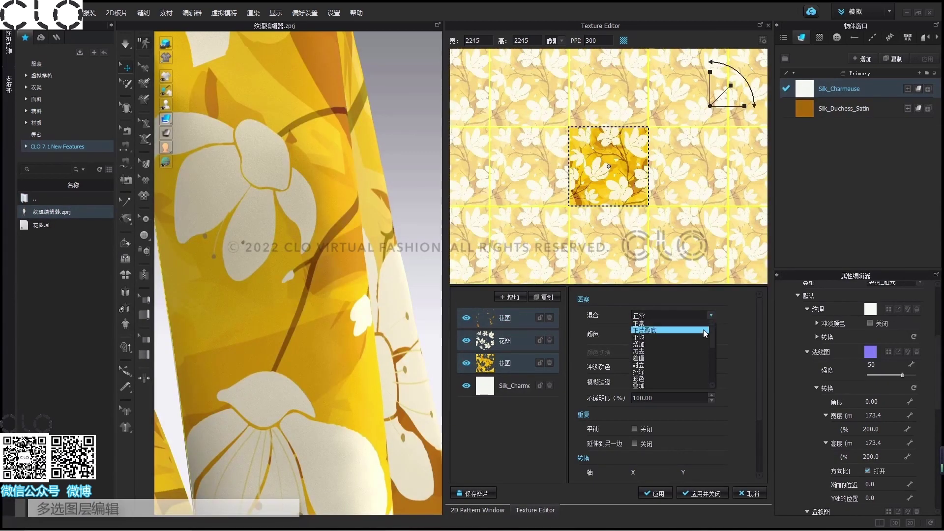
pyautogui.click(703, 329)
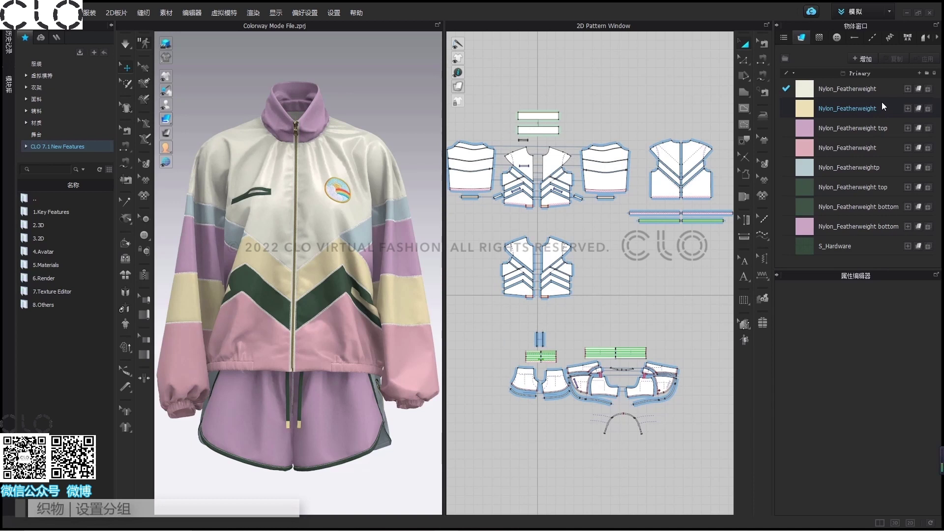
# - Add a fabric group named 下装 and rename the Primary group as 上装
pyautogui.click(785, 60)
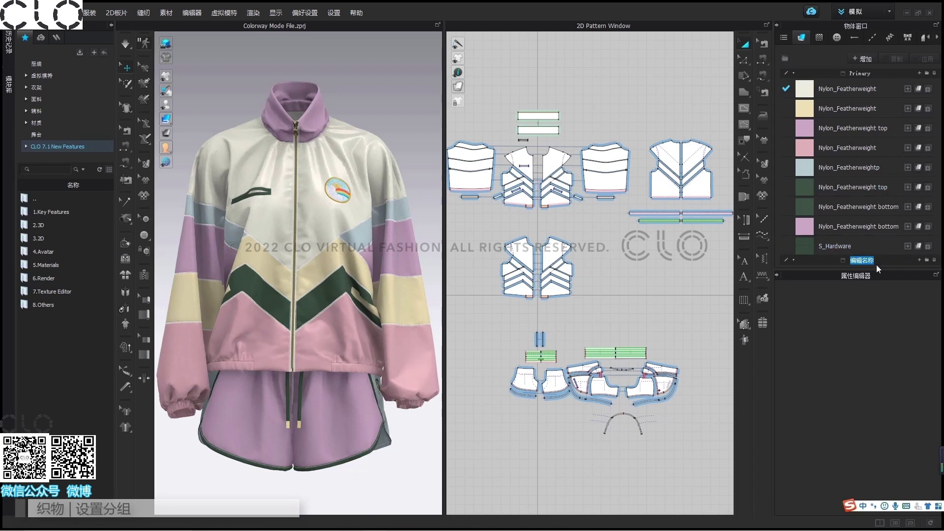
pyautogui.press('Return')
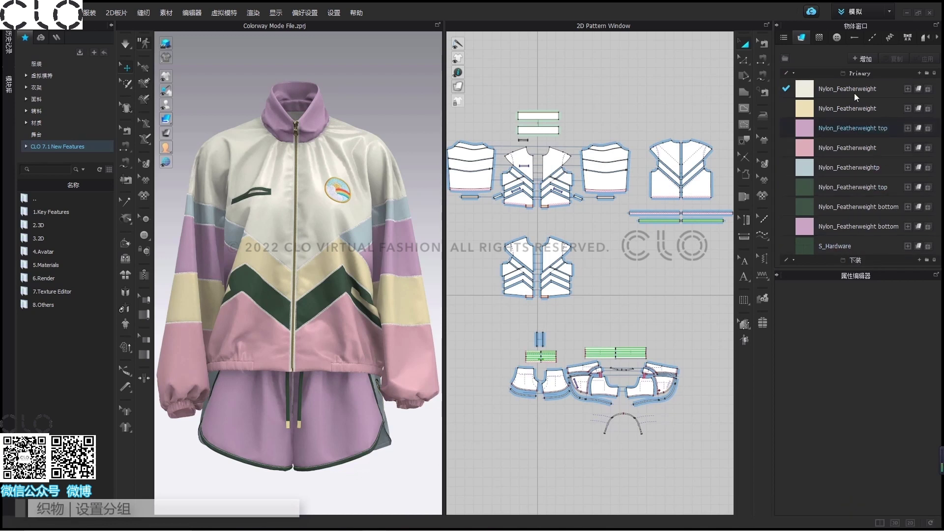
pyautogui.click(787, 74)
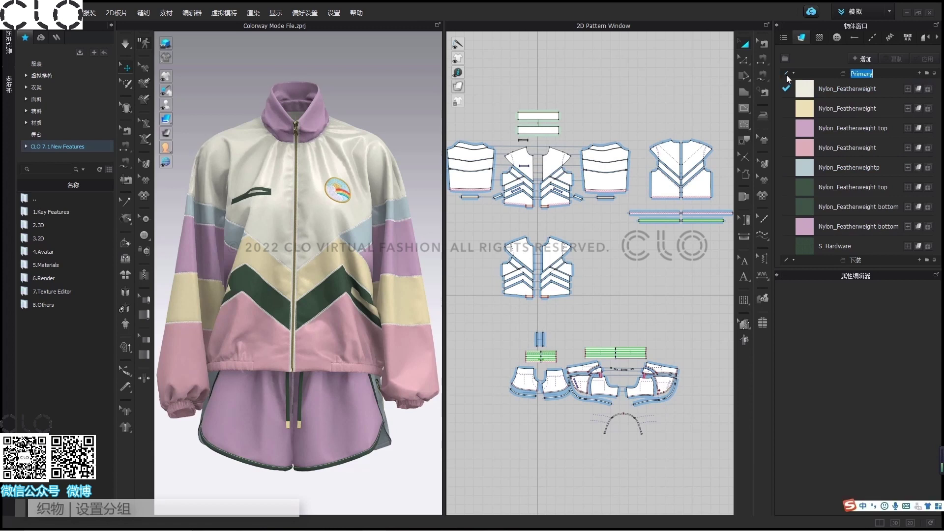
pyautogui.write('上装')
pyautogui.press('Return')
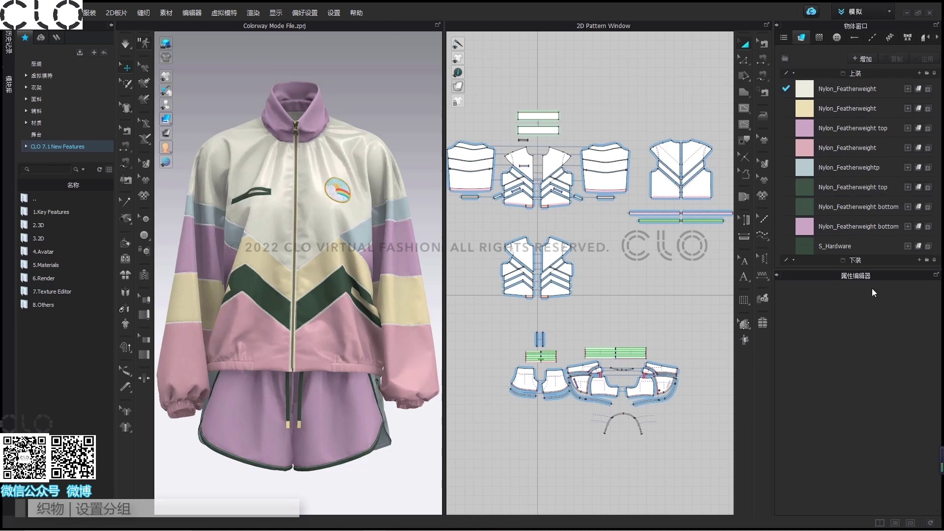
# - Move both Nylon_Featherweight bottom fabrics and S_Hardware from the 上装 group into the 下装 group
pyautogui.click(875, 231)
pyautogui.moveTo(869, 261); pyautogui.dragTo(869, 263)
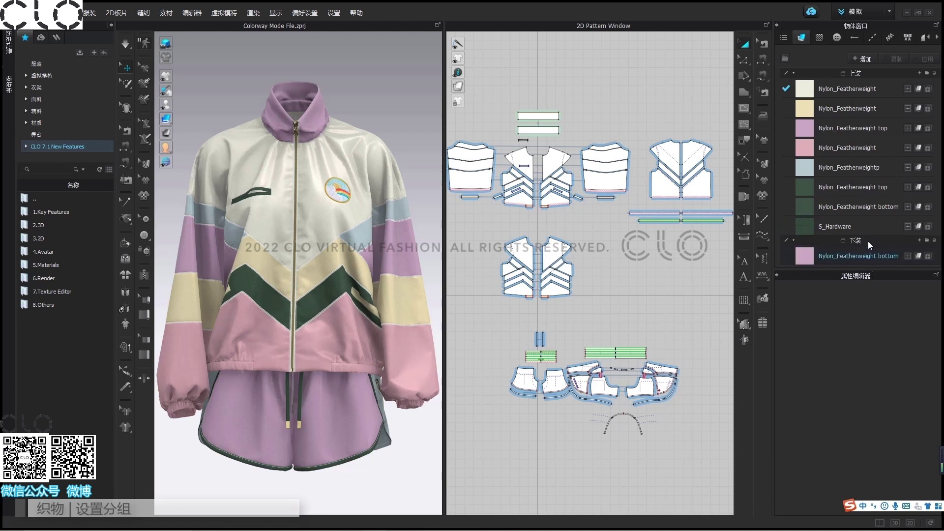
pyautogui.click(867, 207)
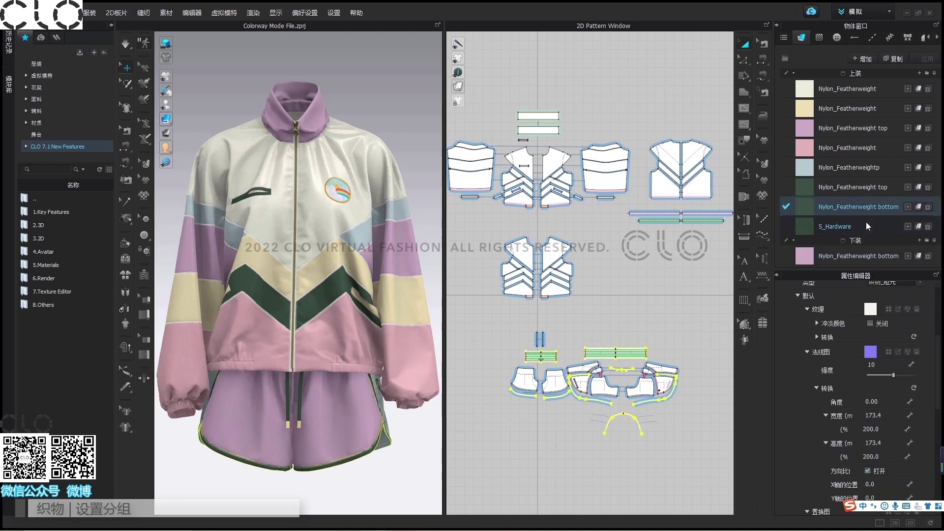
pyautogui.keyDown('shift'); pyautogui.click(867, 223); pyautogui.keyUp('shift')
pyautogui.moveTo(872, 209); pyautogui.dragTo(859, 260)
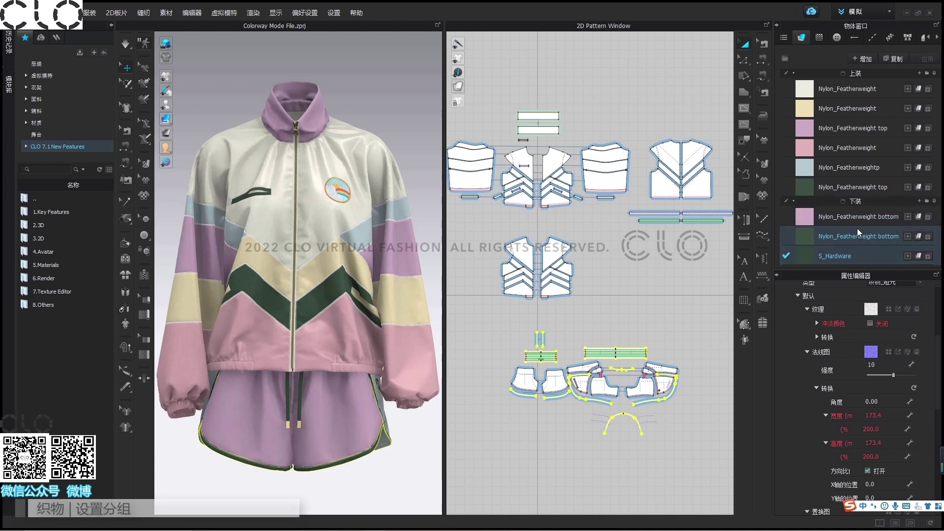
# - Switch the fabric list to 拖动用于复制 and copy the pale yellow Nylon_Featherweight fabric into the 下装 group
pyautogui.click(849, 185)
pyautogui.rightClick(849, 185)
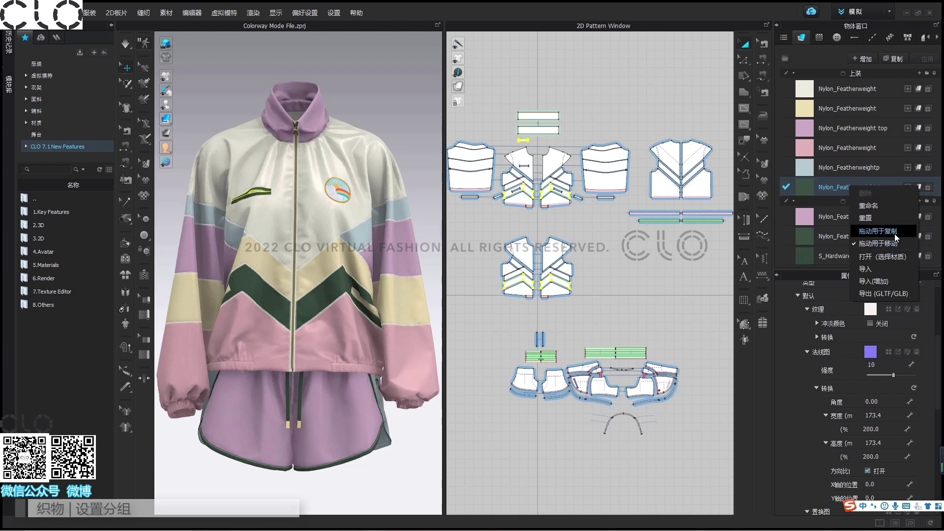
pyautogui.click(878, 231)
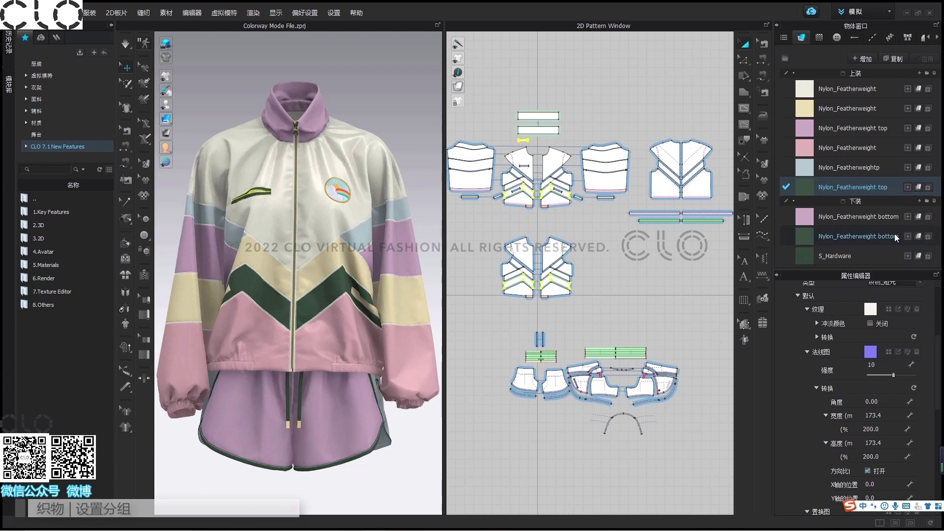
pyautogui.click(865, 114)
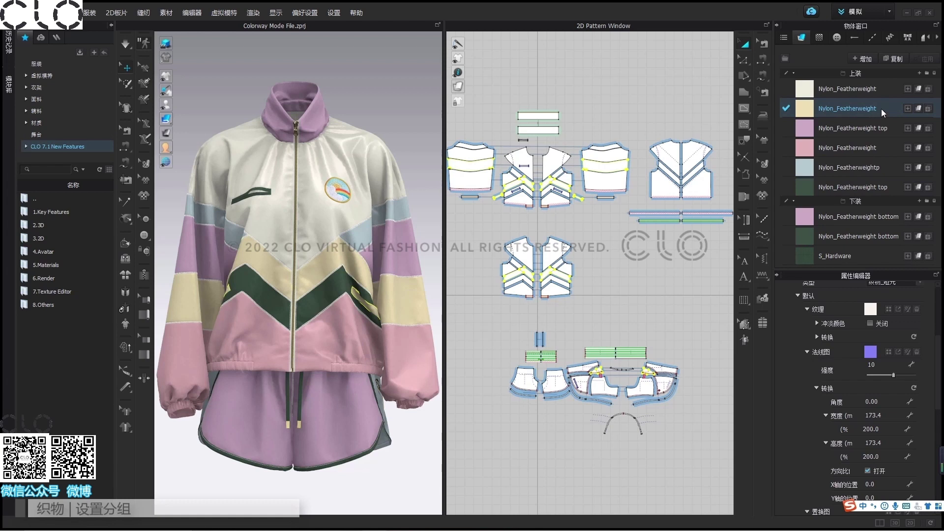
pyautogui.moveTo(881, 108); pyautogui.dragTo(861, 235)
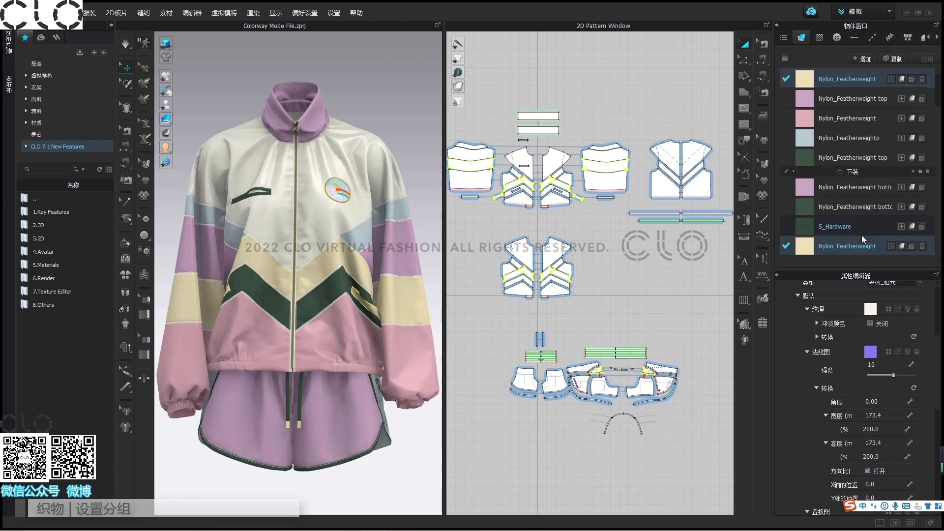